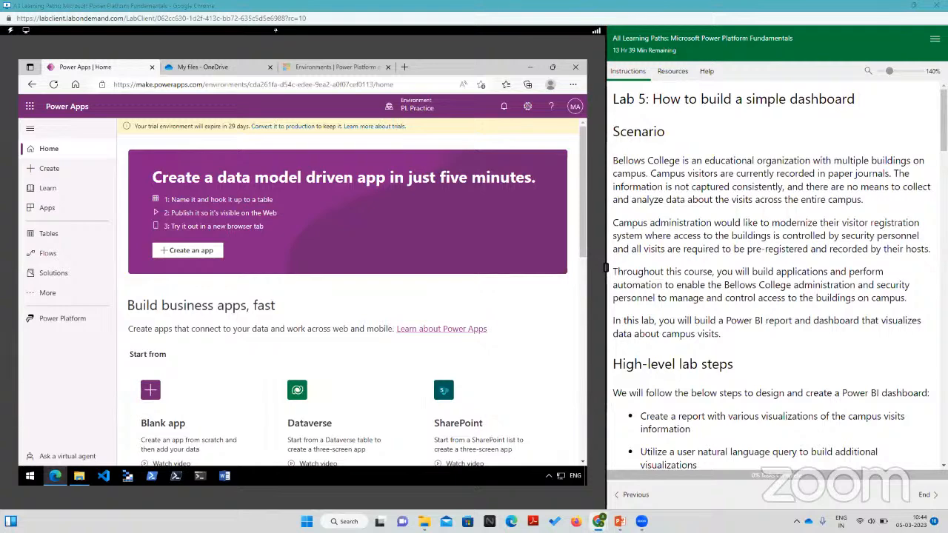
Step: Go back to the Lab 4 automated solution instructions and read through to the Task #1 steps for creating a flow
click(634, 497)
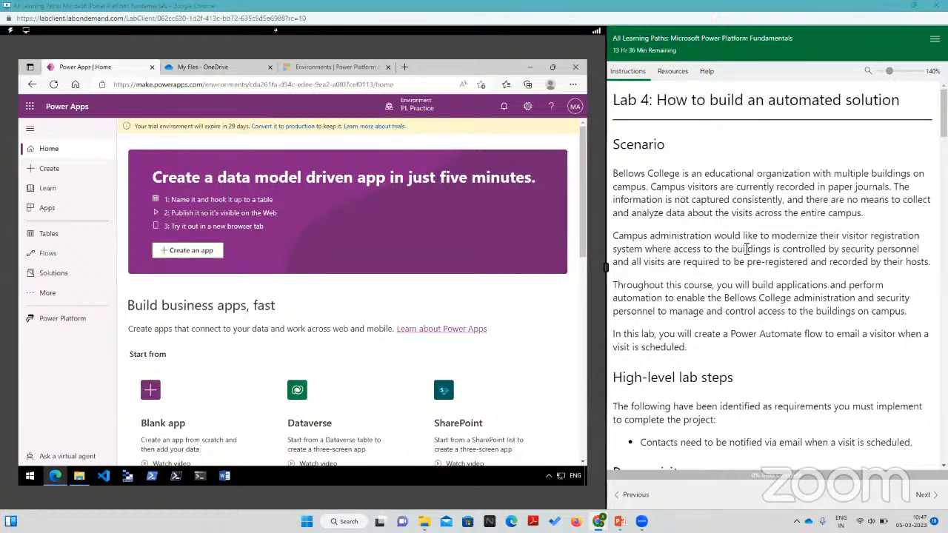
scroll(747, 249, down, 3)
scroll(746, 249, up, 1)
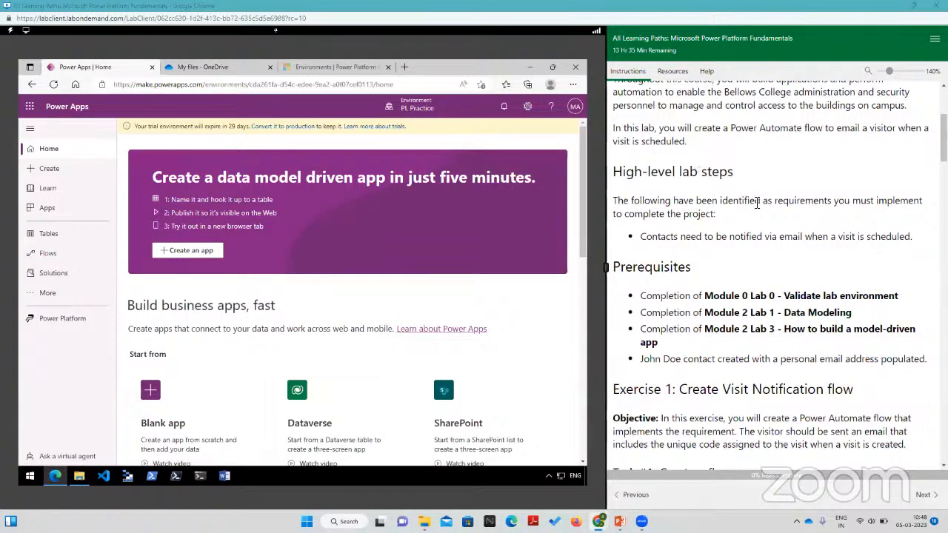
scroll(740, 193, down, 3)
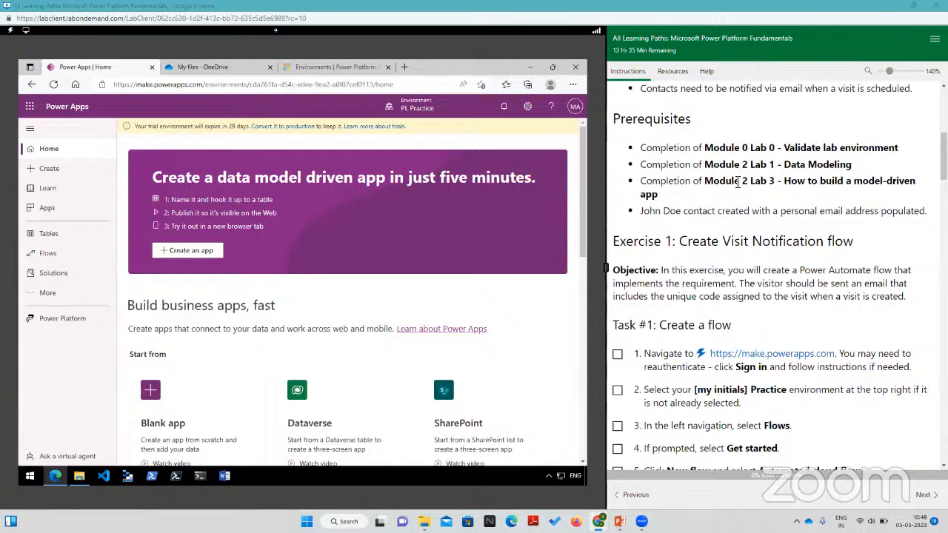
scroll(737, 183, down, 3)
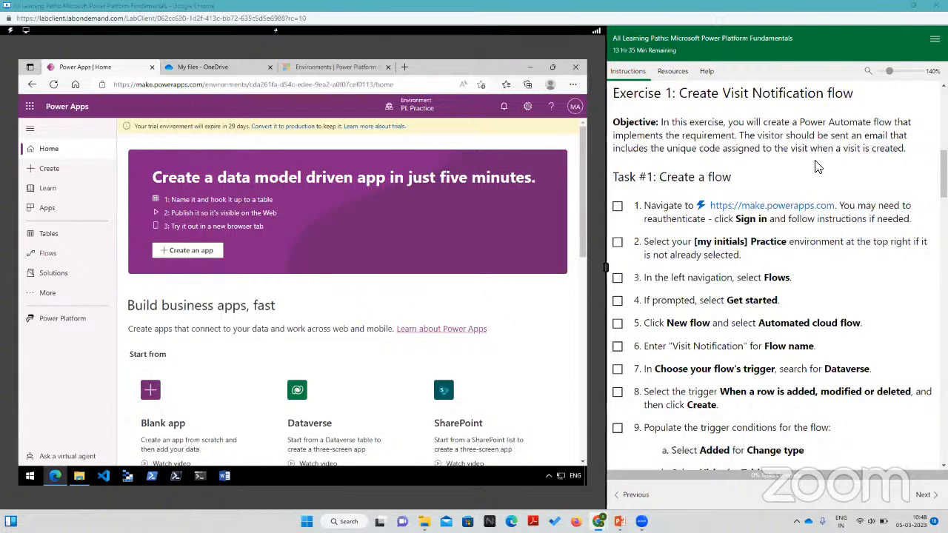
scroll(817, 167, down, 1)
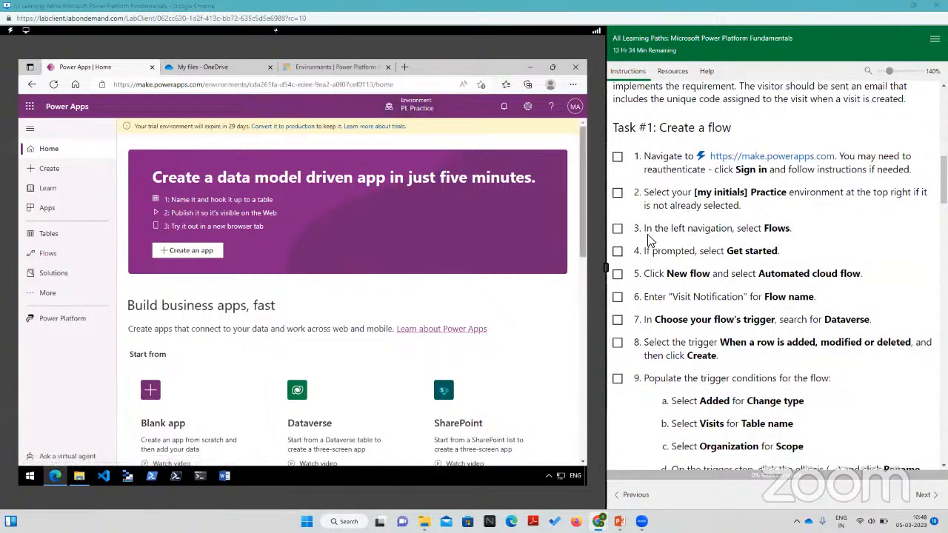
Step: Open the Flows area of the PL Practice environment and get started with Power Automate, keeping United States as the region
click(48, 255)
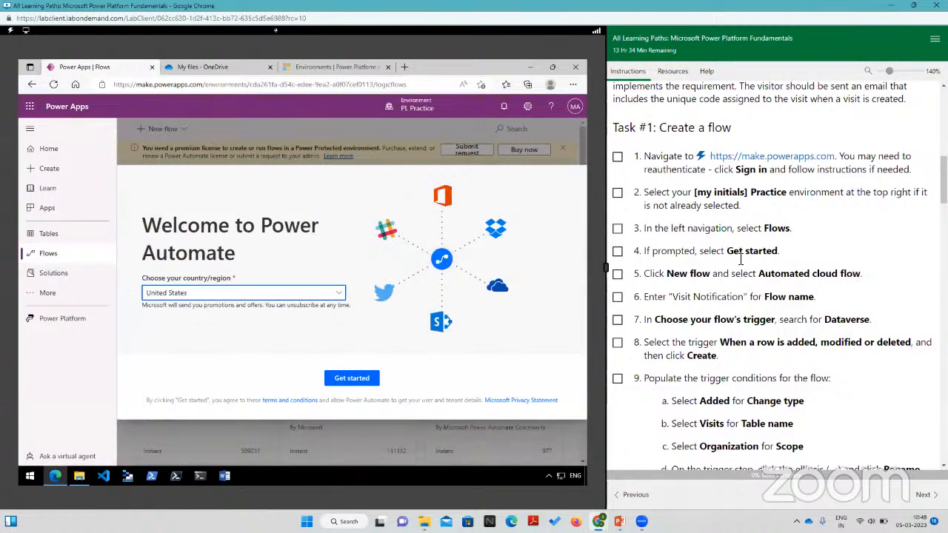
click(352, 380)
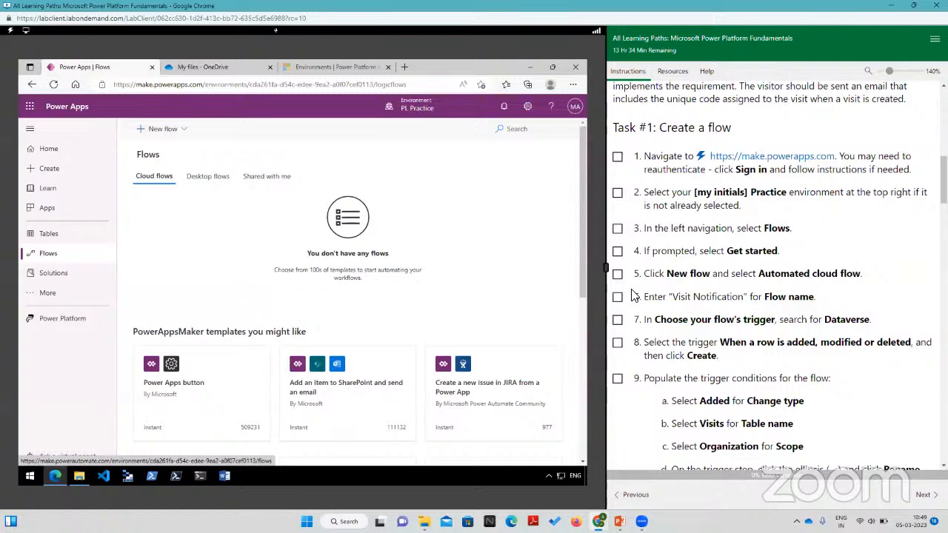
Step: Create an automated cloud flow that uses the Microsoft Dataverse trigger "When a row is added, modified or deleted"
click(158, 131)
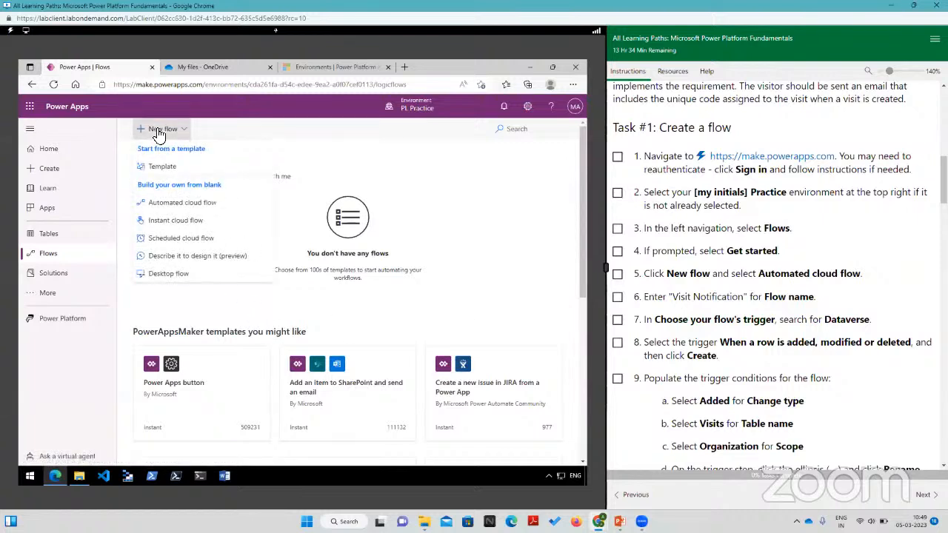
click(170, 203)
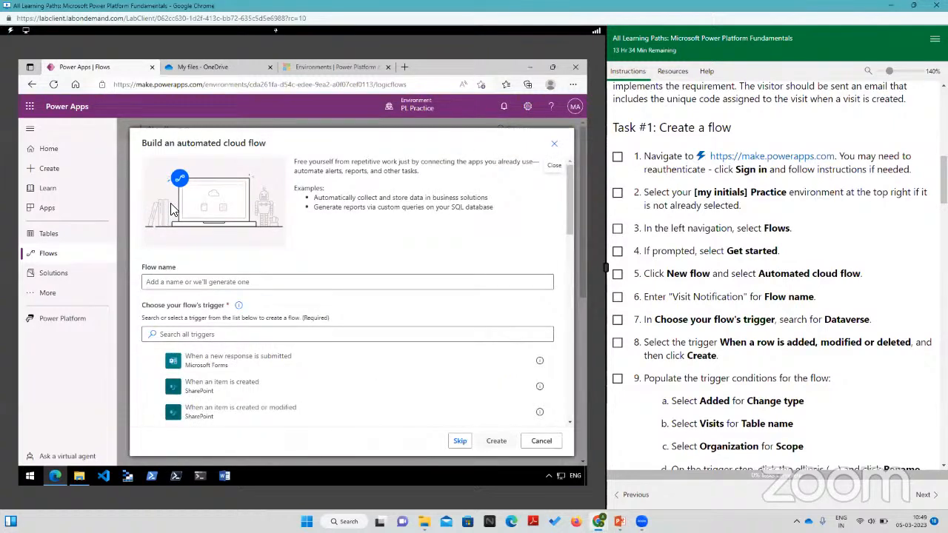
click(211, 335)
text(Da)
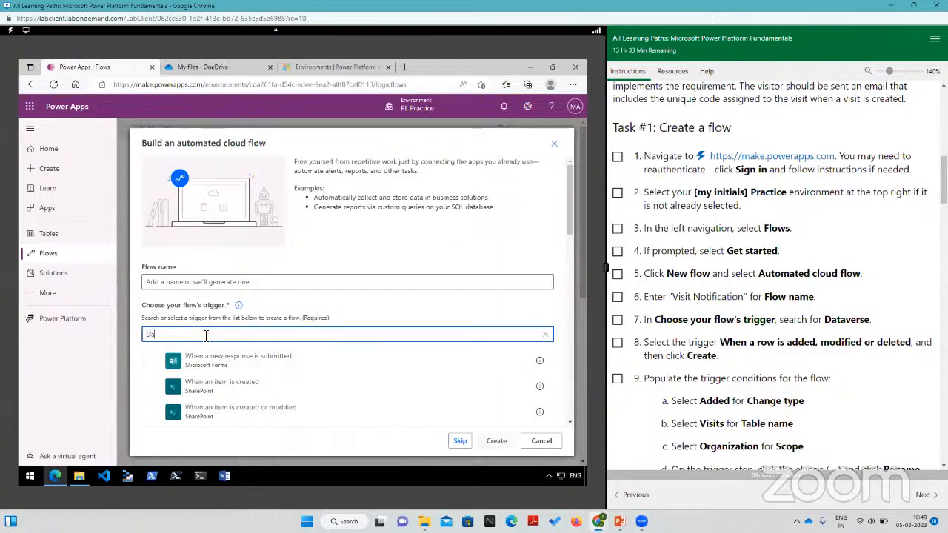
text(tav)
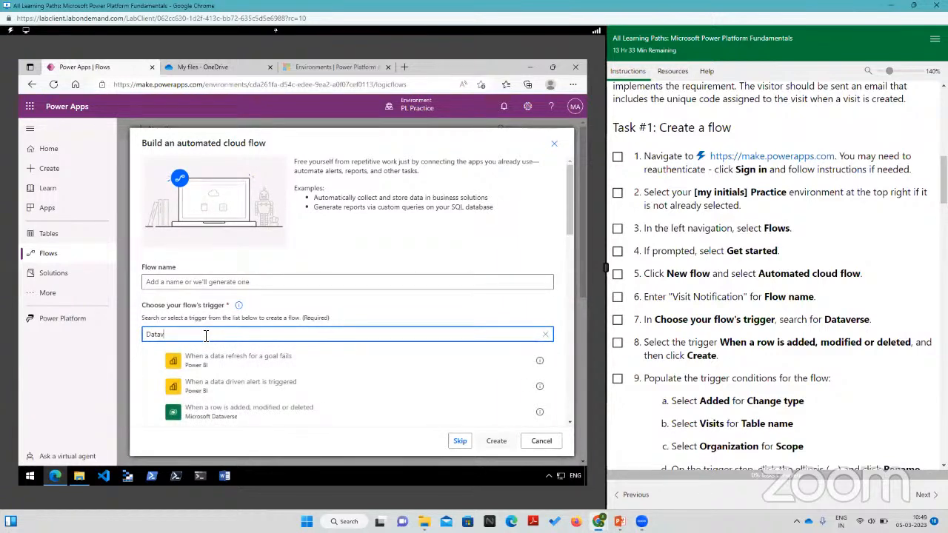
click(222, 418)
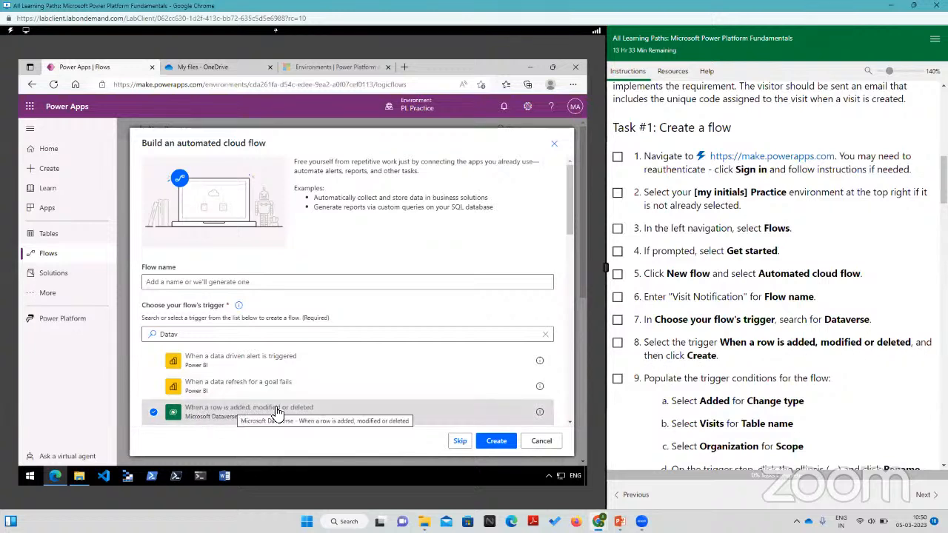
click(496, 441)
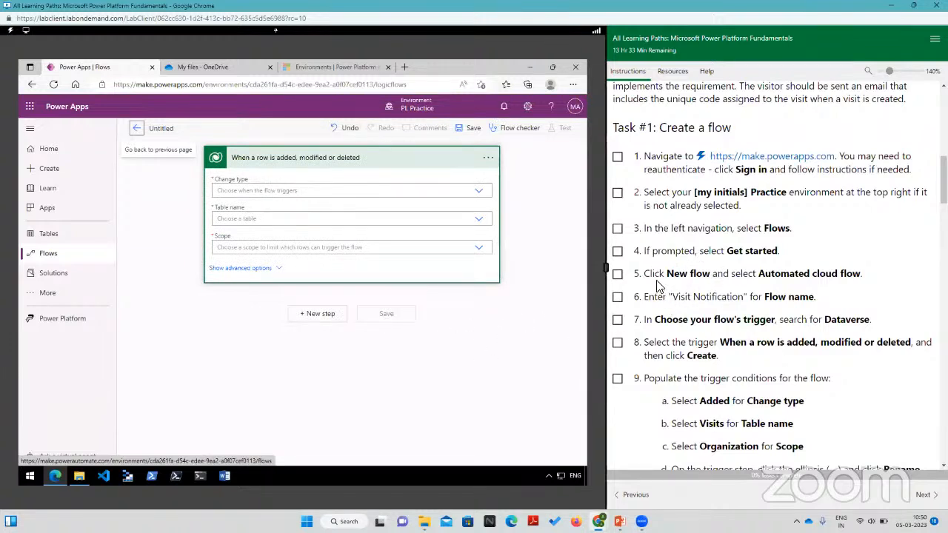
Step: Configure the Dataverse trigger with change type Added, table name Visits and scope Organization
scroll(711, 244, down, 5)
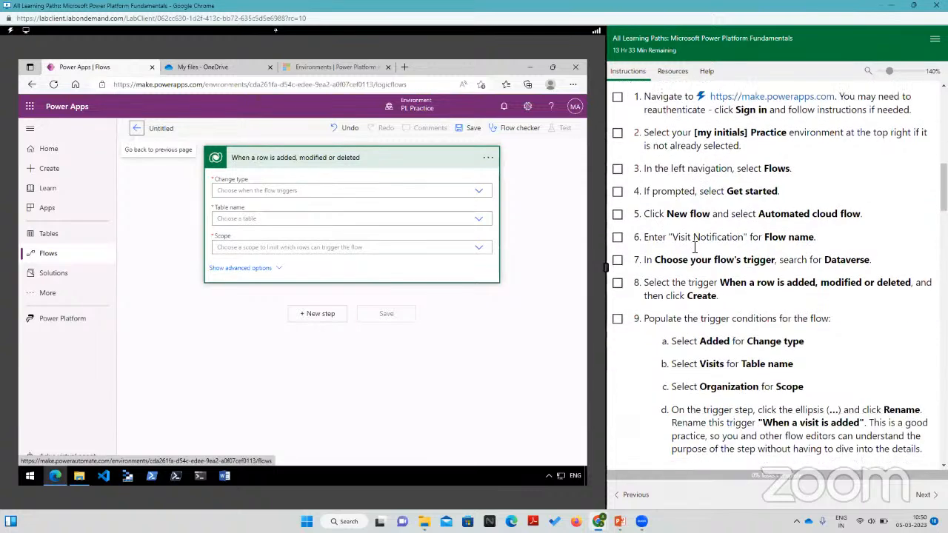
click(233, 190)
click(244, 206)
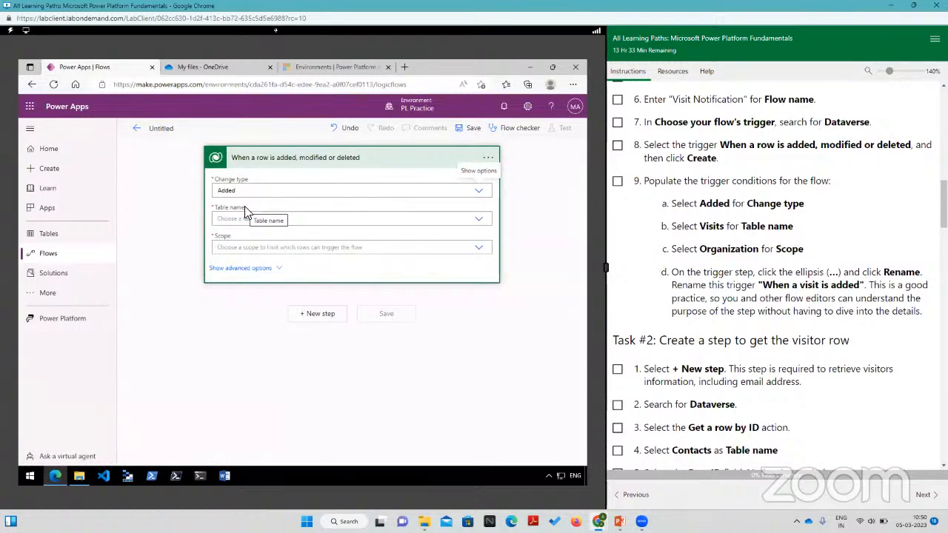
click(321, 219)
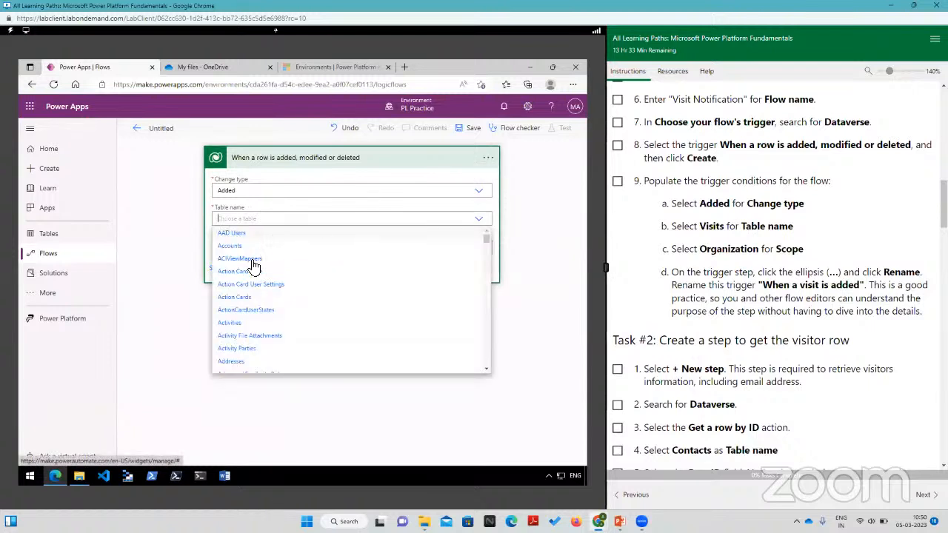
scroll(236, 316, down, 1)
scroll(235, 315, down, 10)
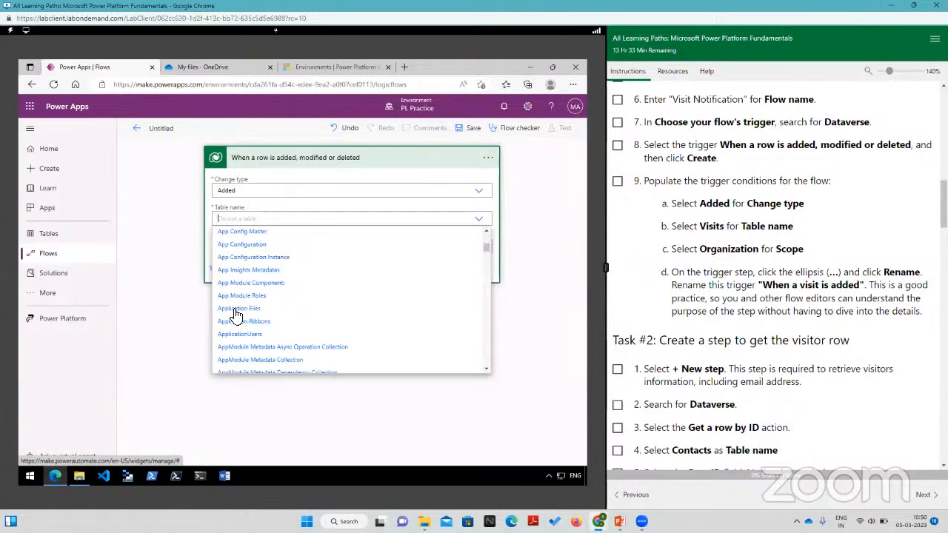
scroll(235, 317, down, 15)
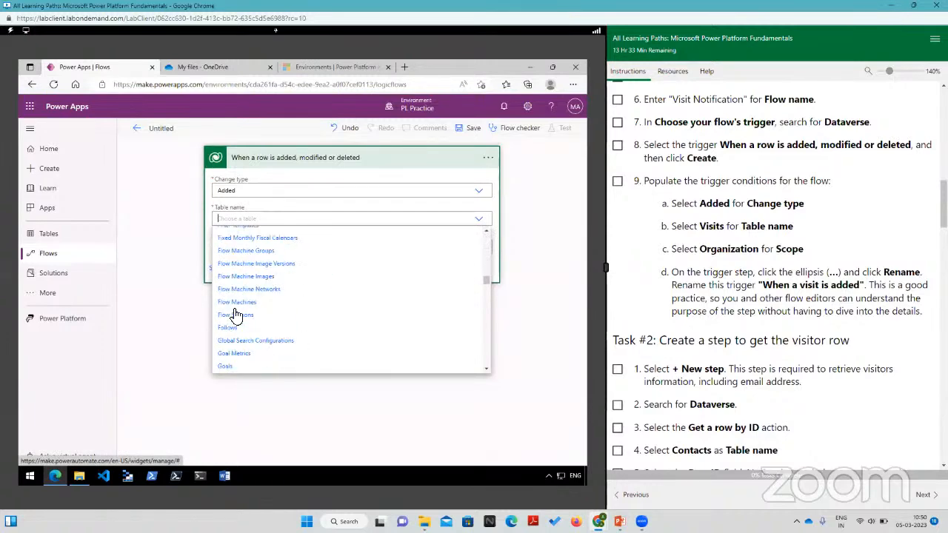
scroll(236, 320, down, 15)
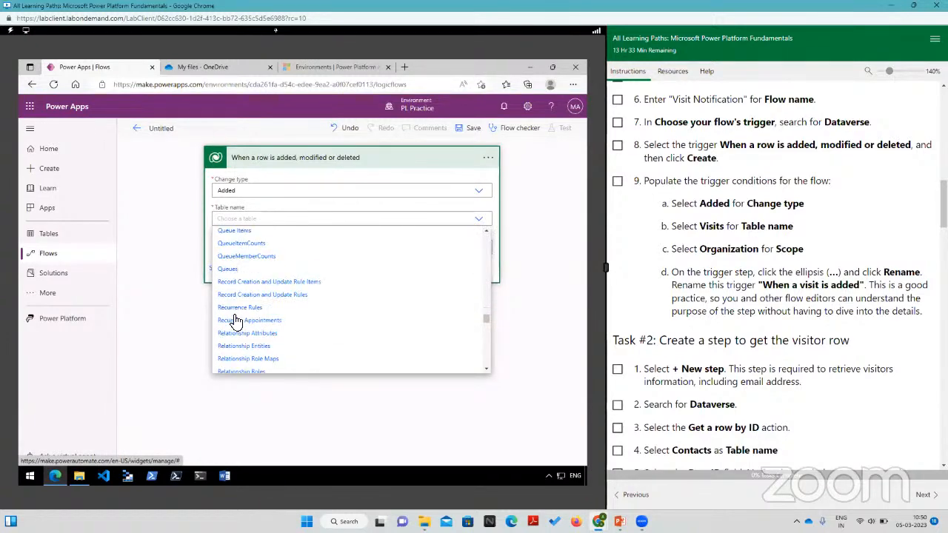
scroll(235, 320, down, 12)
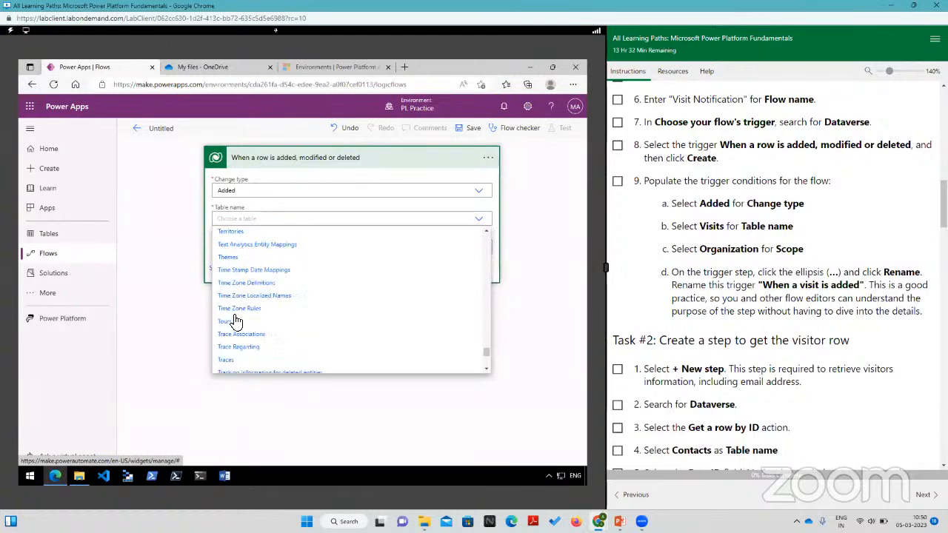
click(226, 266)
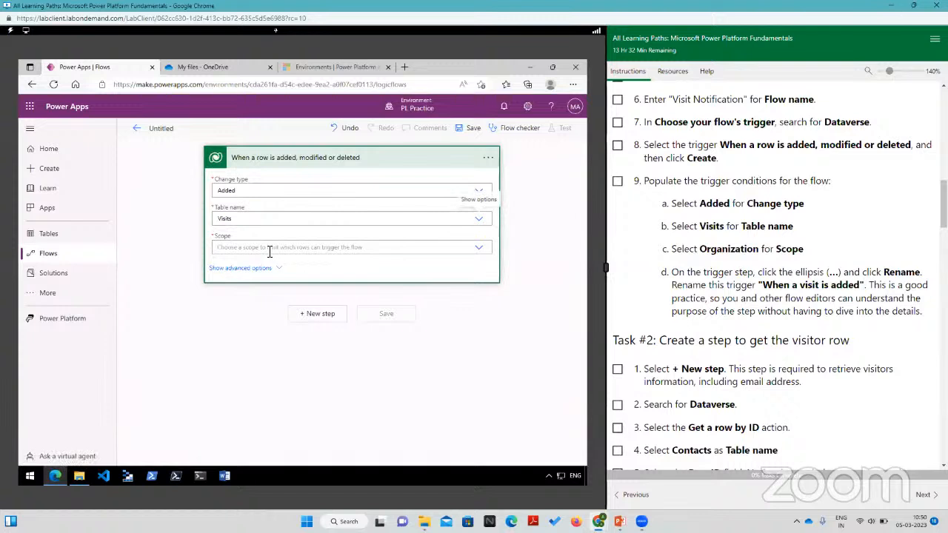
click(268, 249)
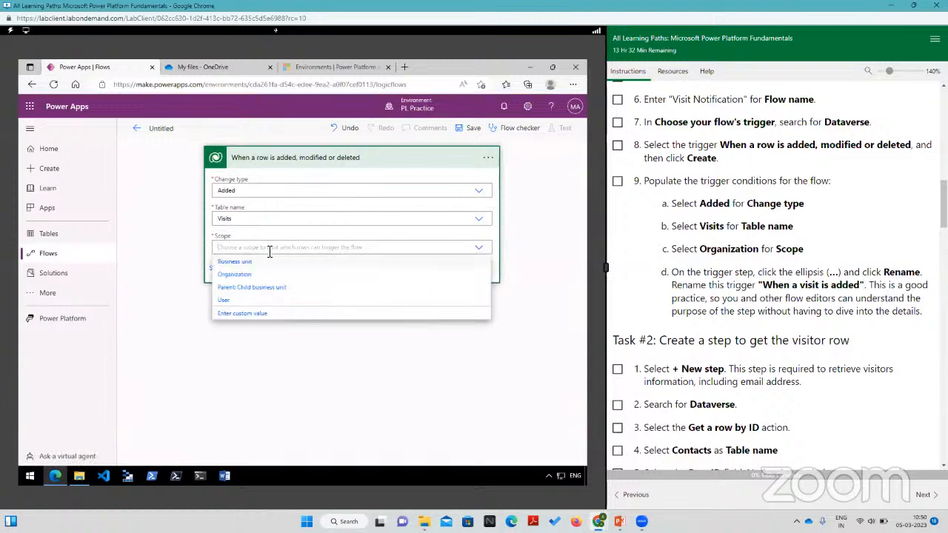
click(226, 276)
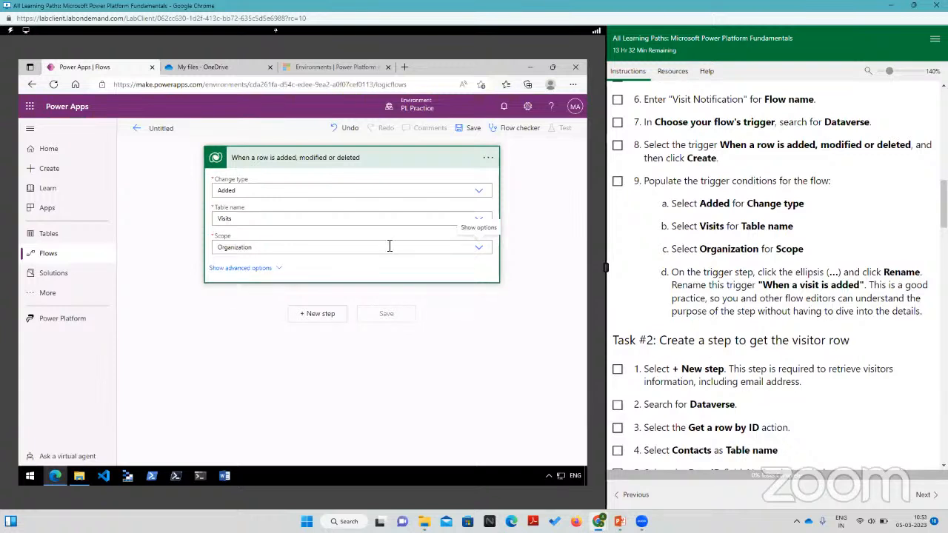
Step: Rename the trigger as "When visit is added"
click(488, 163)
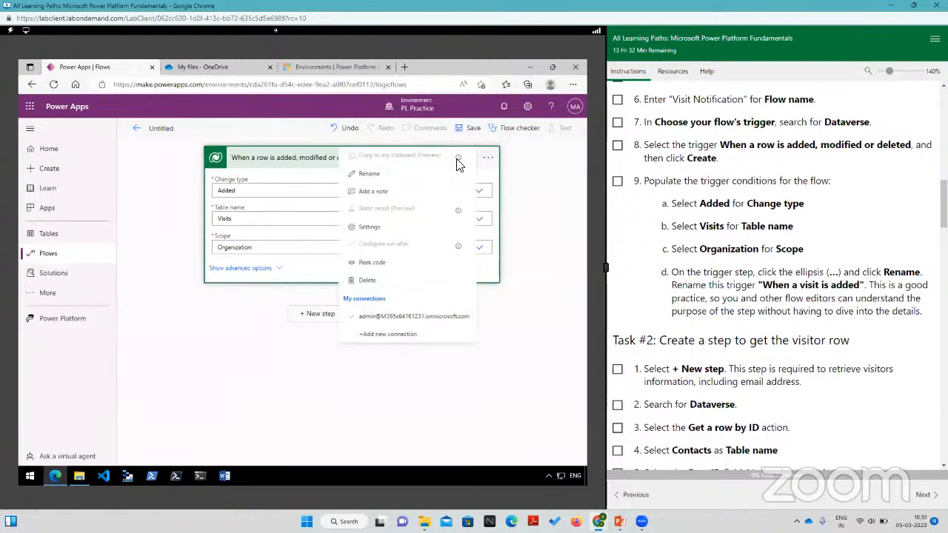
click(364, 175)
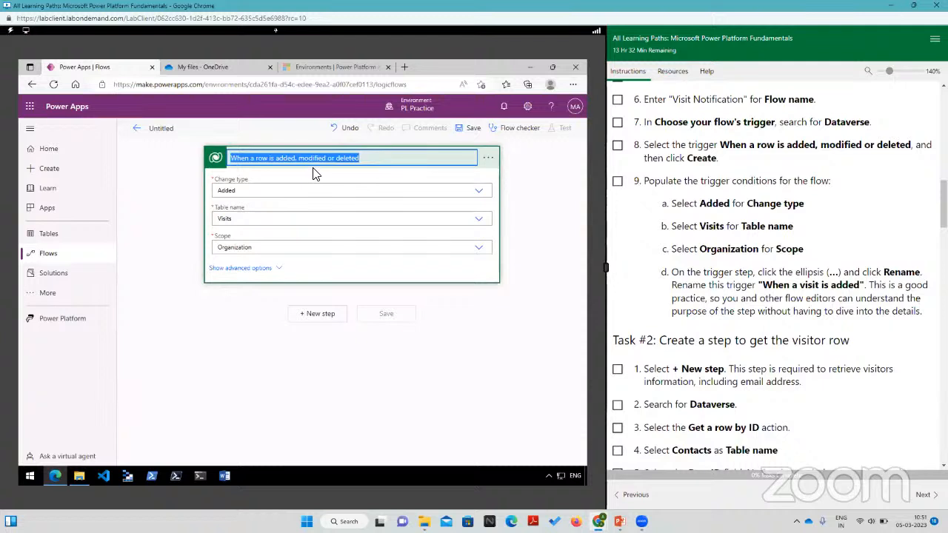
text(Whe)
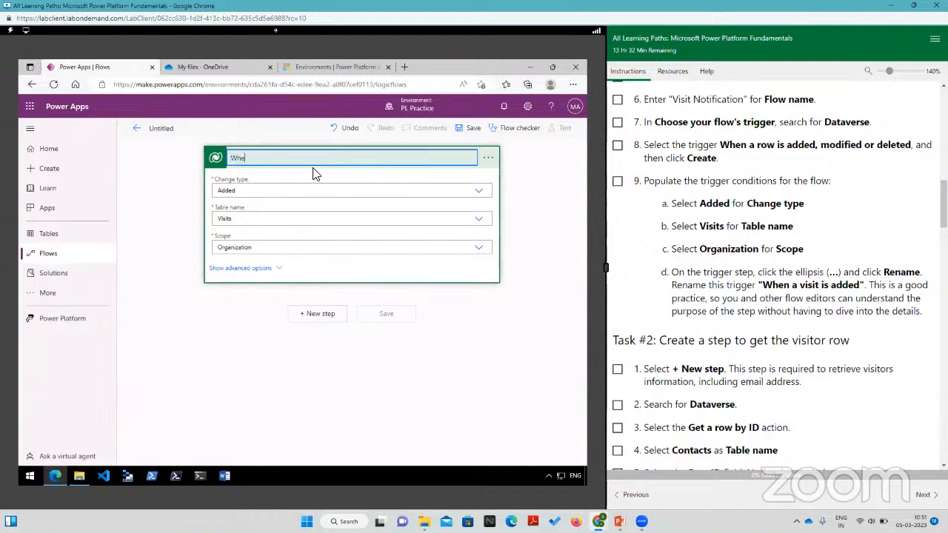
text(n visit is added)
Step: Add a new step below the trigger using the Microsoft Dataverse action "Get a row by ID"
click(309, 316)
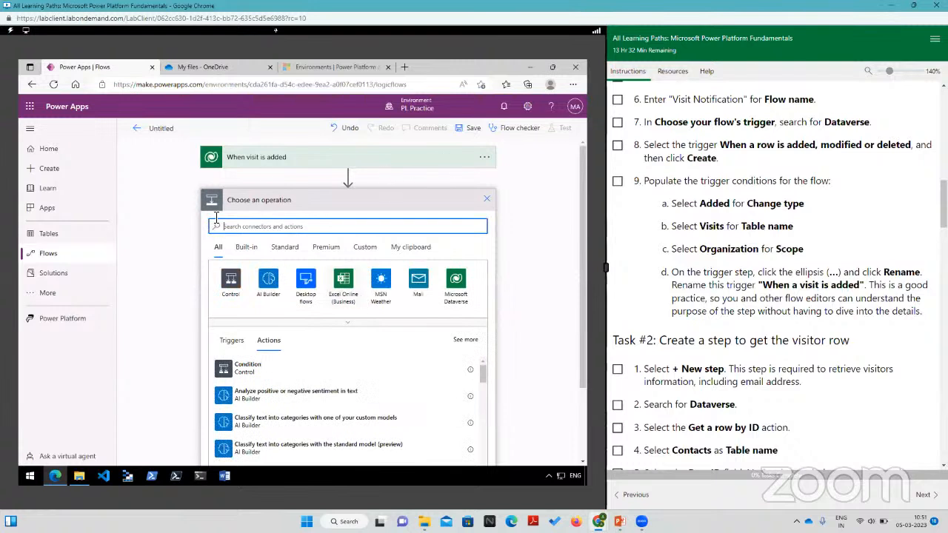
click(311, 163)
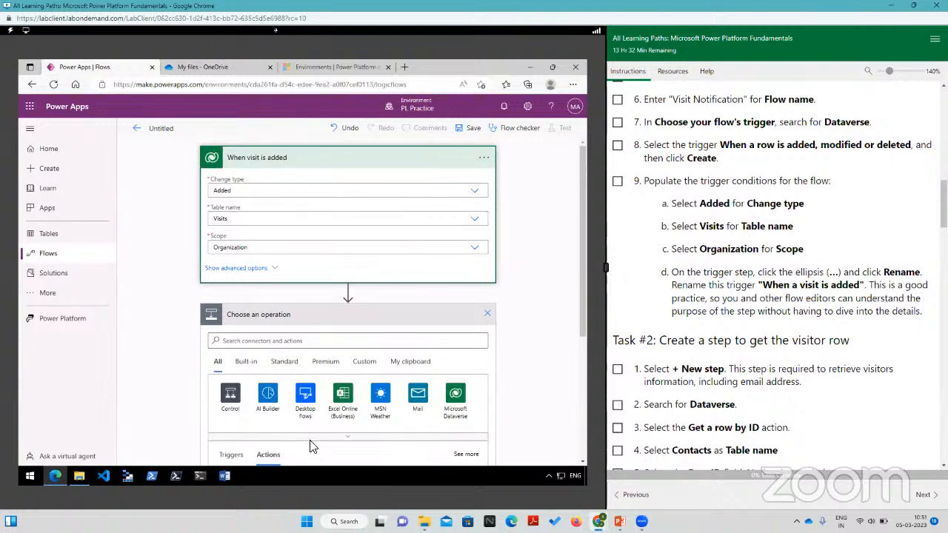
click(329, 324)
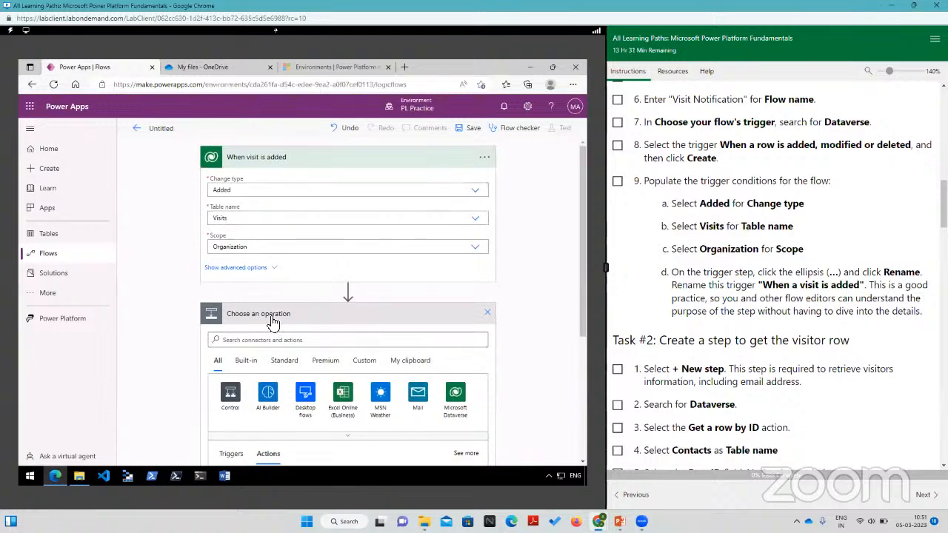
scroll(389, 322, down, 2)
scroll(407, 270, up, 2)
click(342, 163)
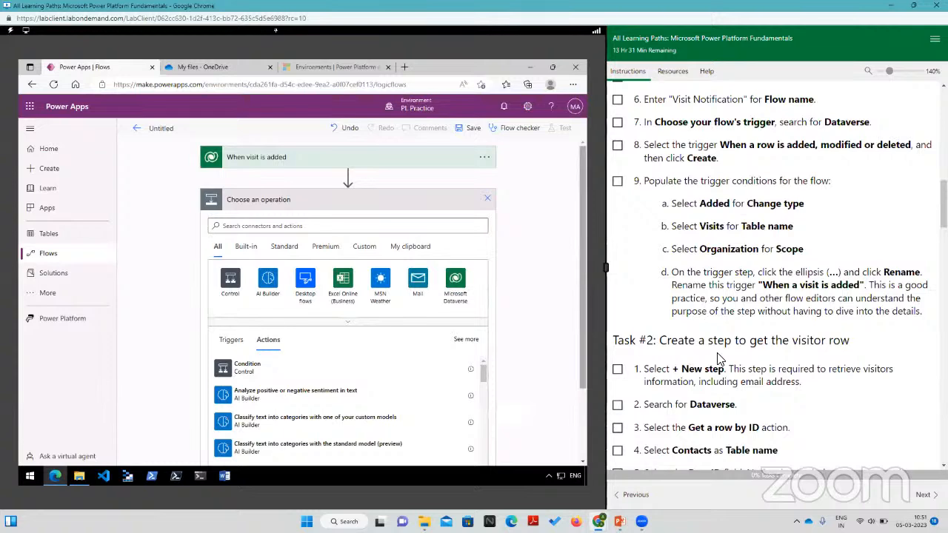
scroll(717, 359, down, 3)
scroll(703, 295, down, 1)
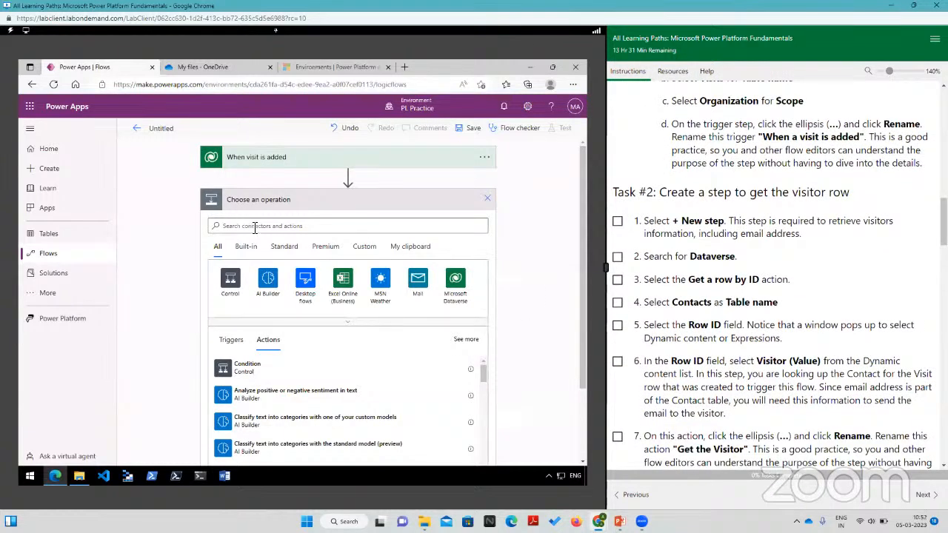
click(455, 281)
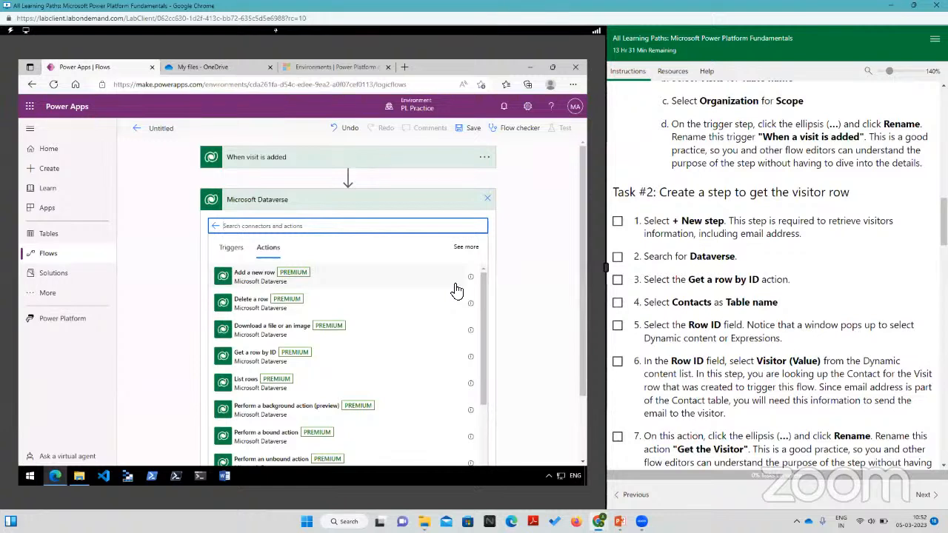
click(240, 357)
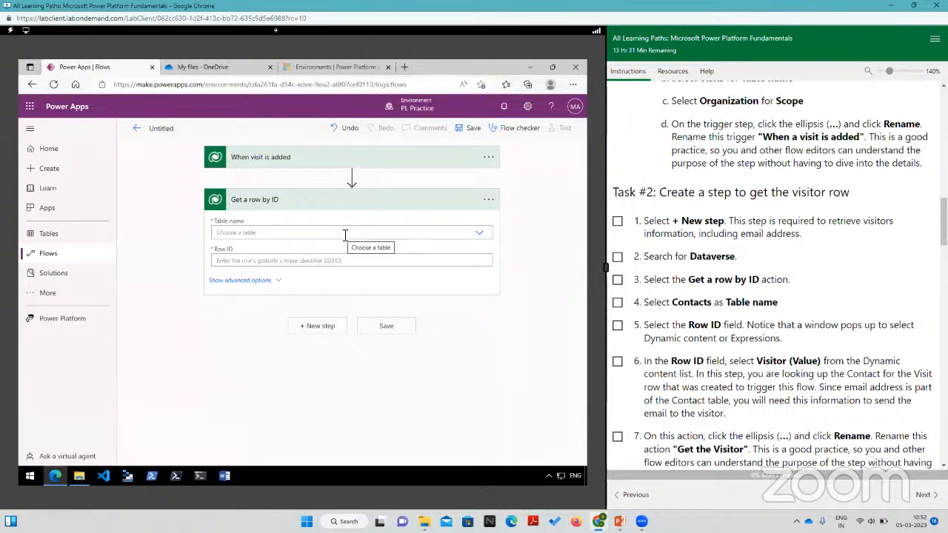
Step: Set the table name of the "Get a row by ID" action to Contacts
click(478, 237)
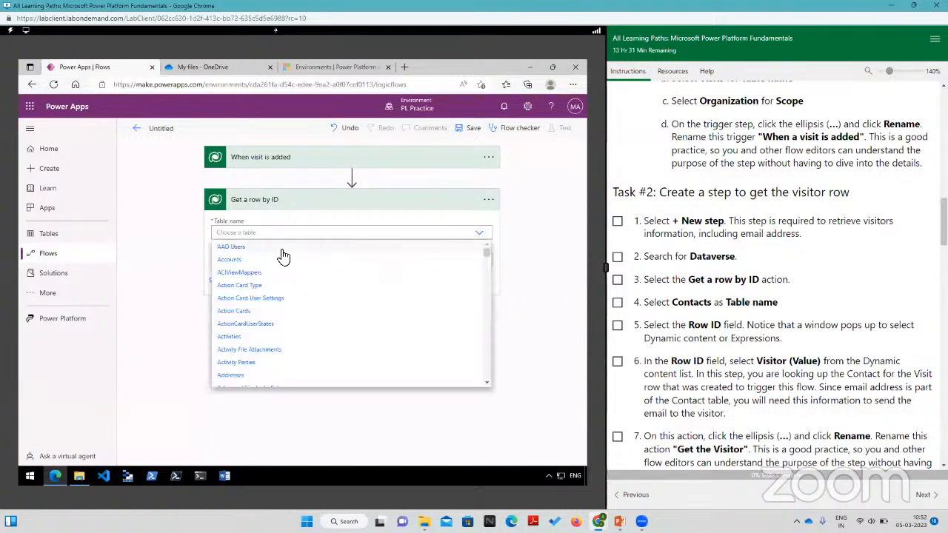
scroll(238, 311, down, 5)
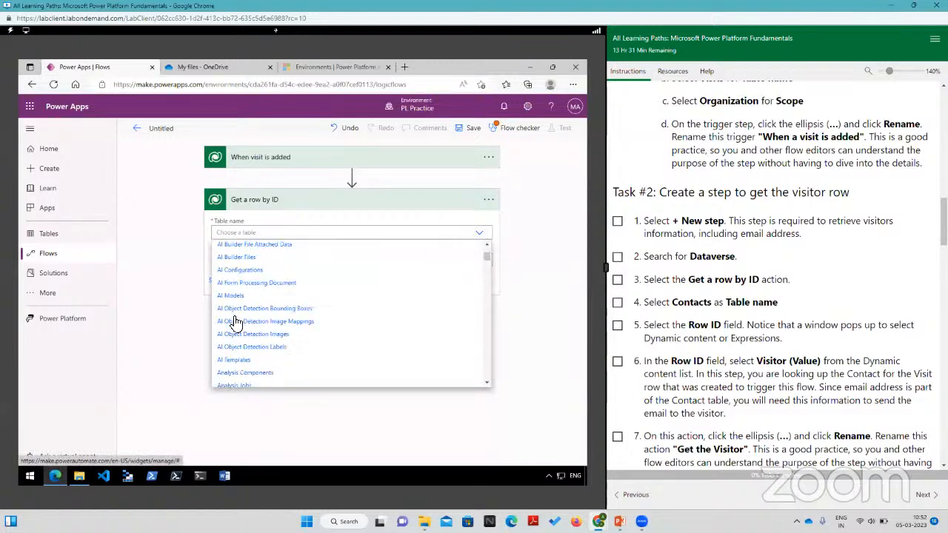
scroll(235, 324, down, 5)
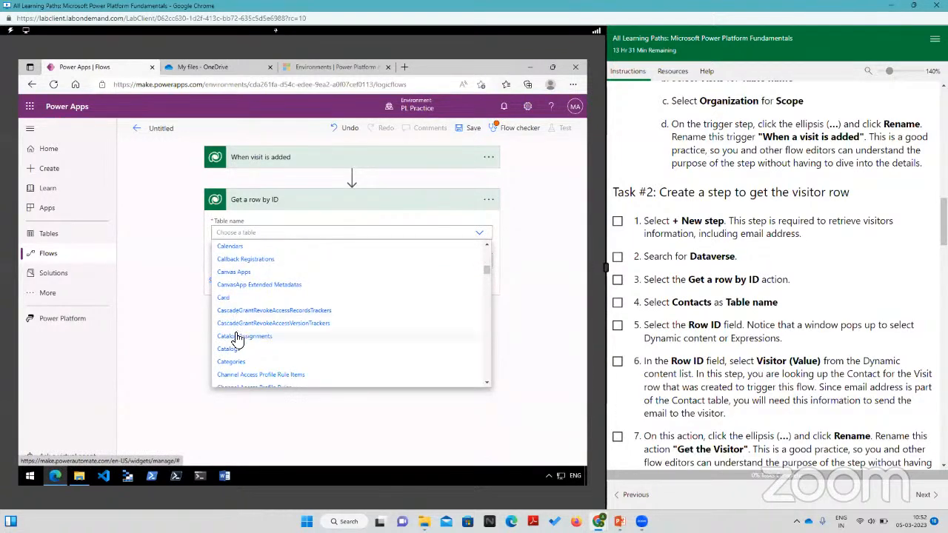
scroll(236, 343, down, 3)
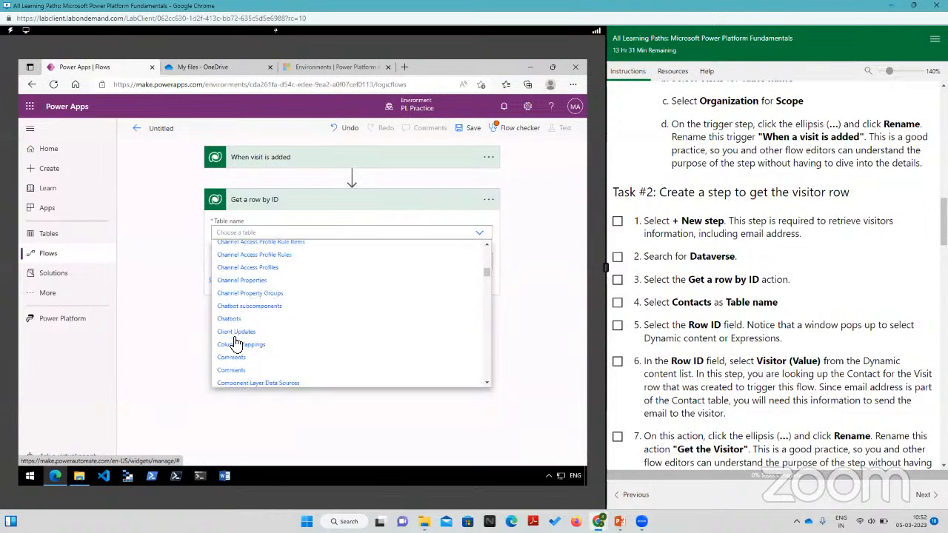
scroll(235, 343, down, 4)
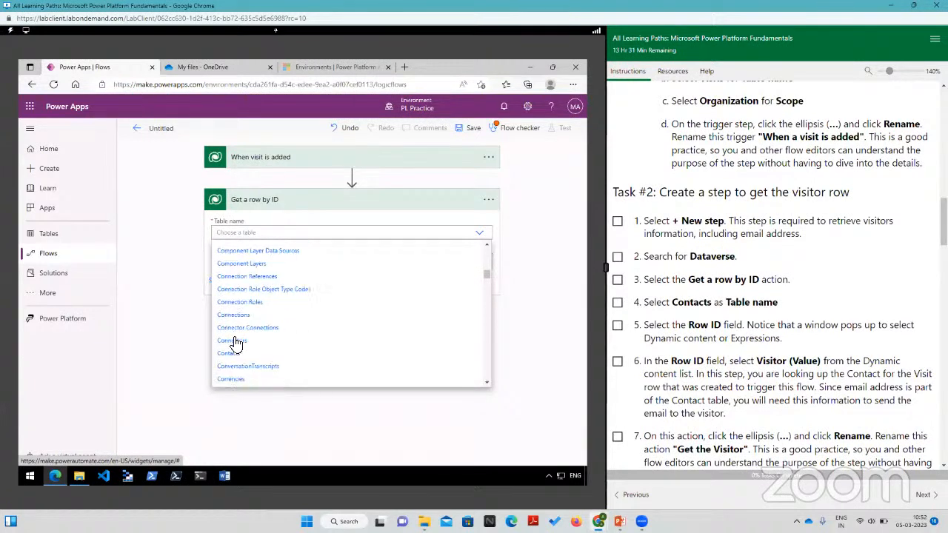
click(236, 310)
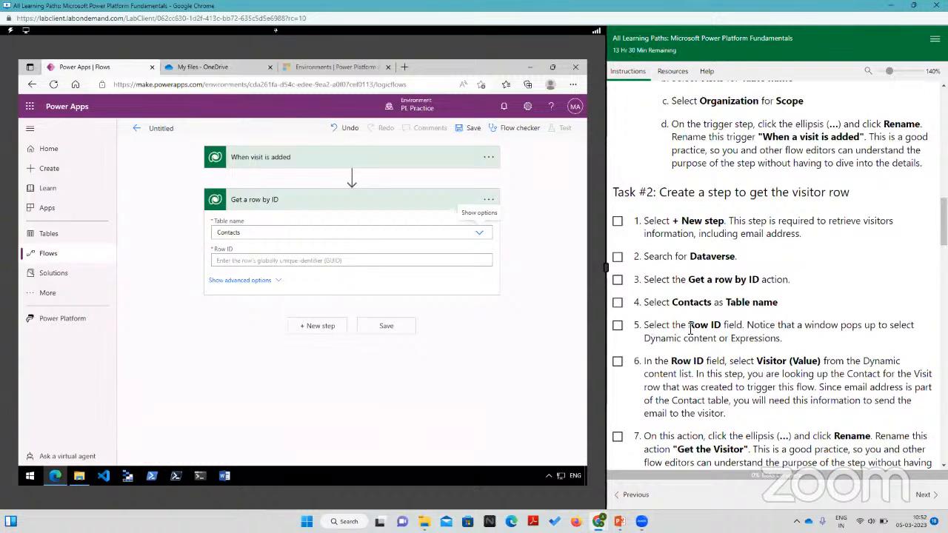
Step: Fill the action's Row ID with the dynamic value "Visitor (Value)" from the "When visit is added" trigger
click(360, 263)
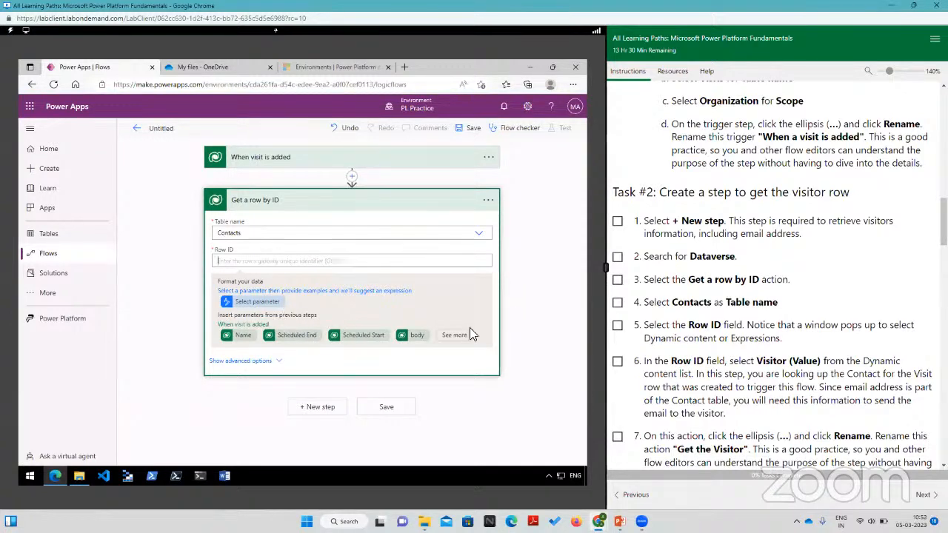
scroll(764, 345, down, 3)
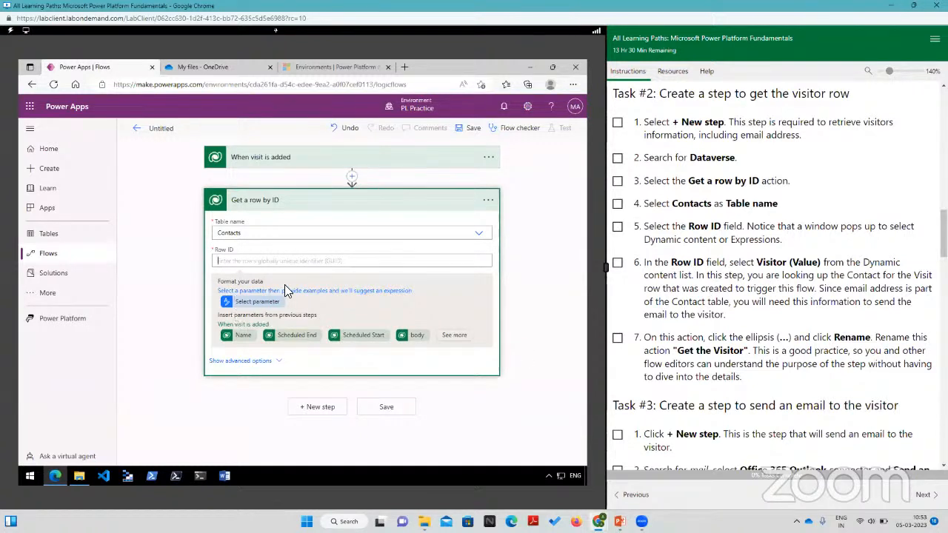
click(455, 335)
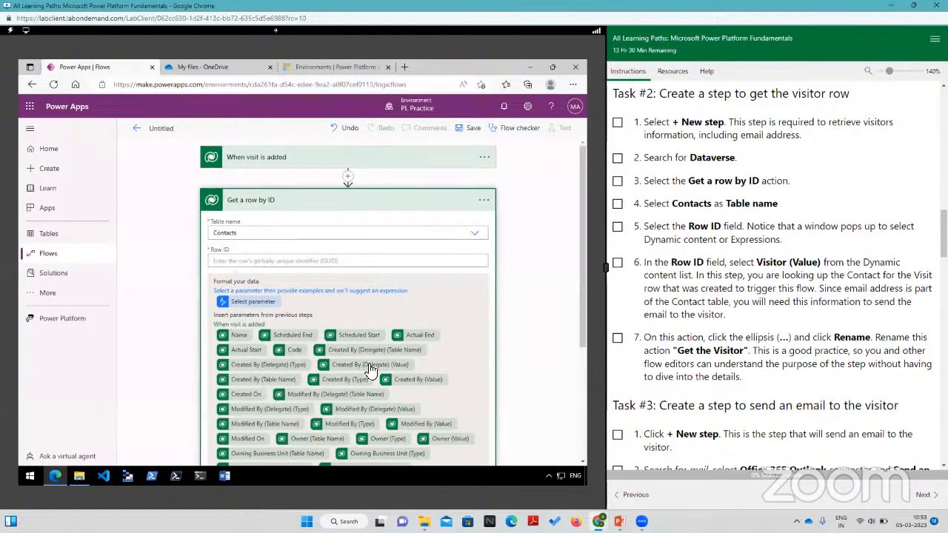
scroll(370, 365, down, 2)
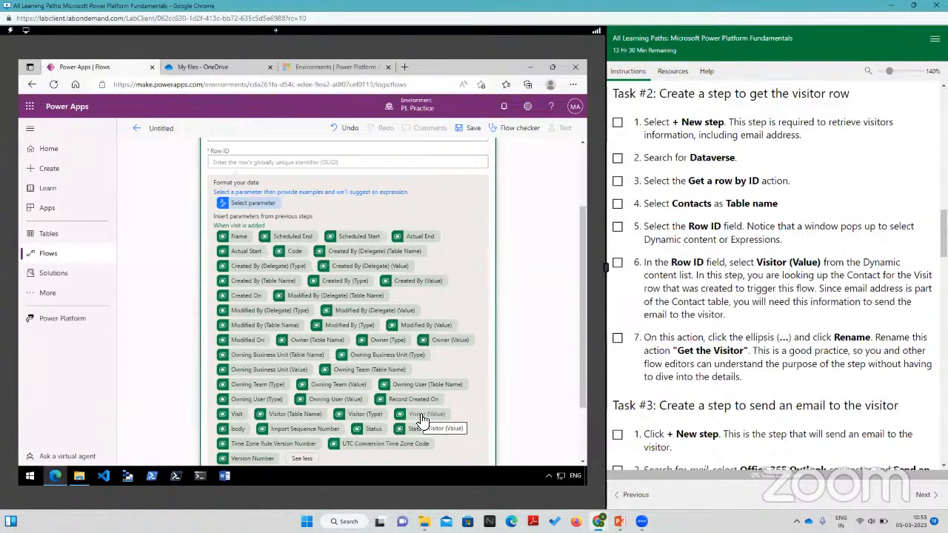
click(422, 419)
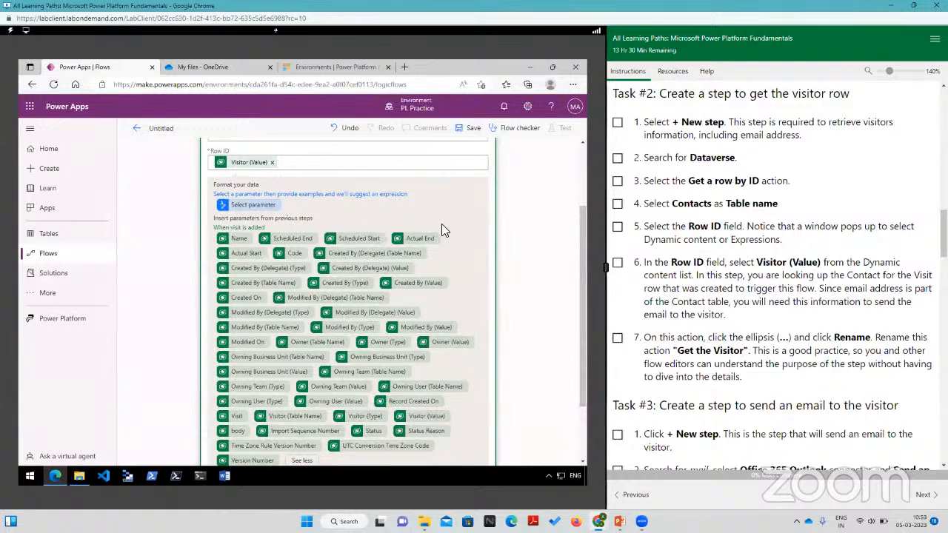
scroll(439, 268, up, 2)
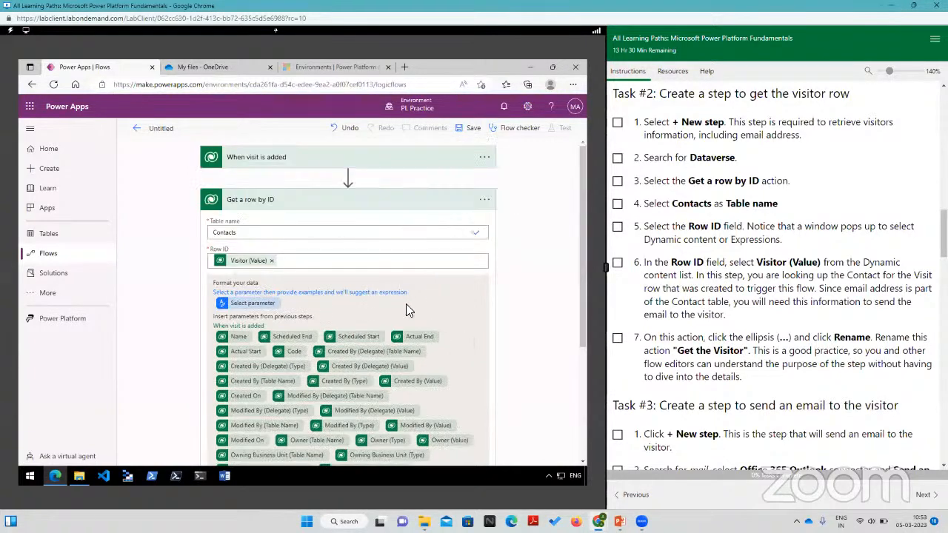
Step: Collapse the "Get a row by ID" action and rename it as "Get the visitor"
click(252, 208)
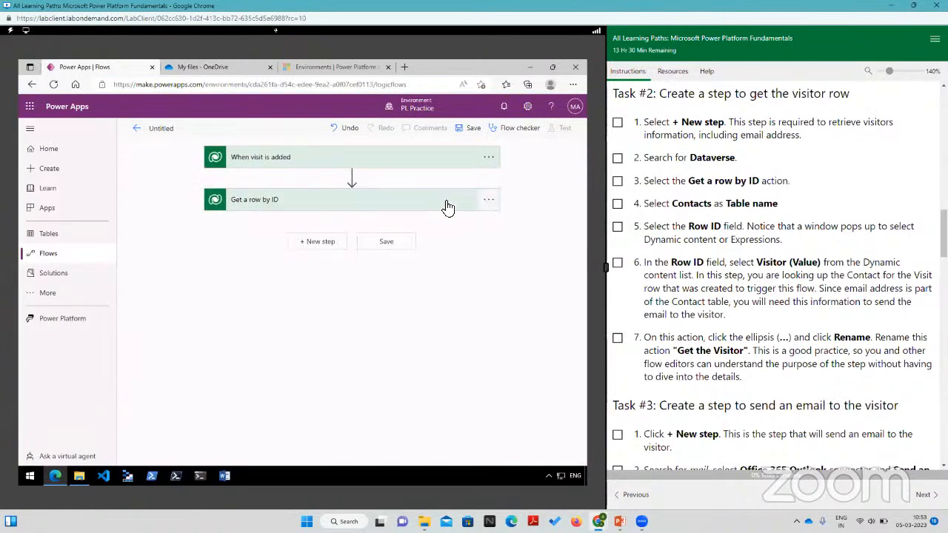
click(489, 202)
click(381, 215)
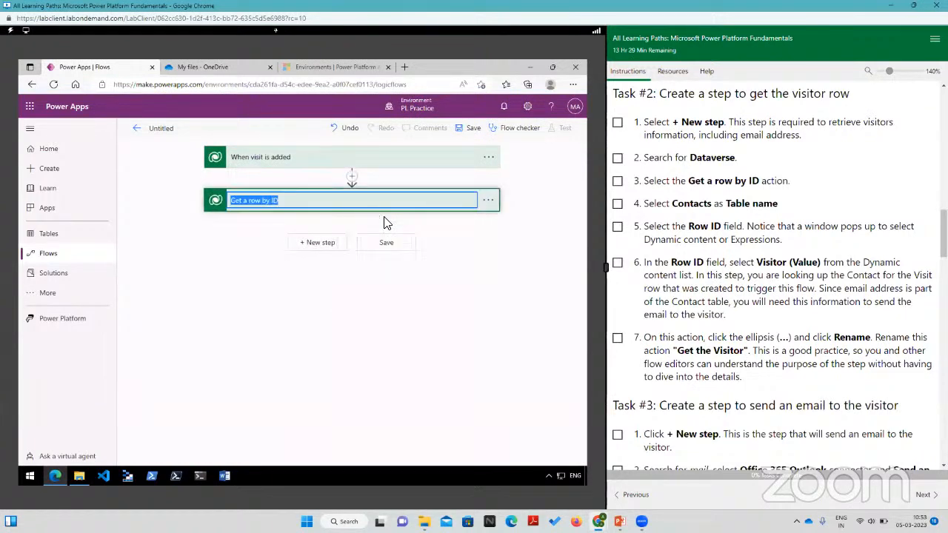
key(BackSpace)
text(DGet t)
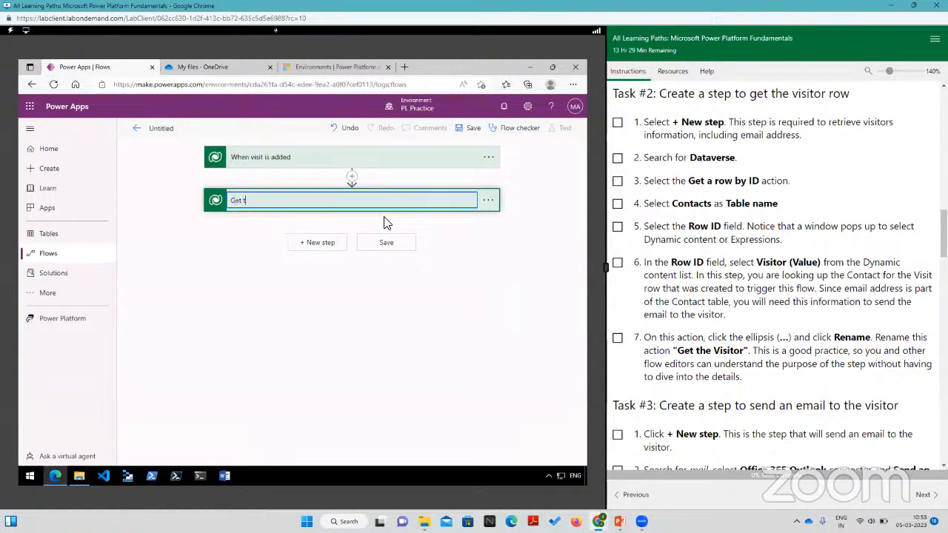
text(he visitor)
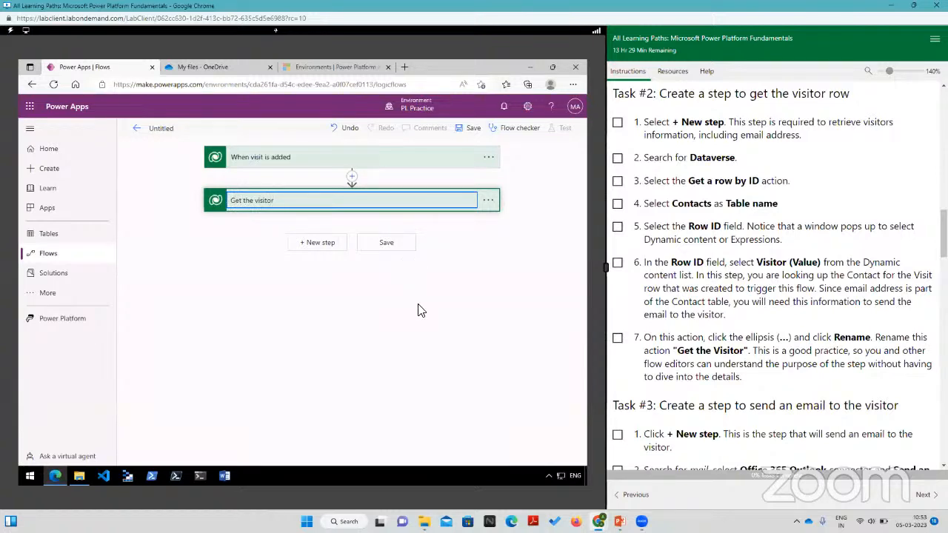
Step: Read on in the lab instructions to Task #3 and add a new step below "Get the visitor"
scroll(763, 330, down, 1)
scroll(739, 391, down, 2)
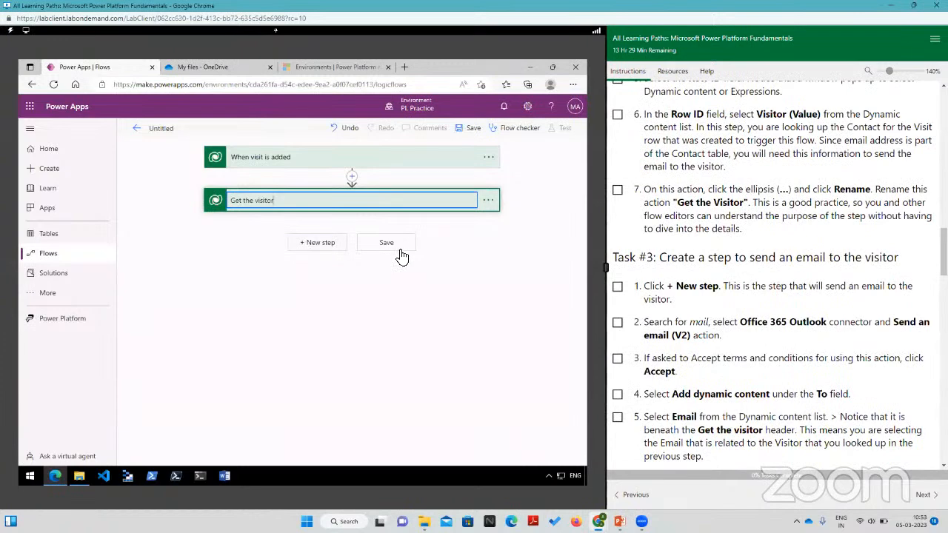
scroll(744, 232, up, 3)
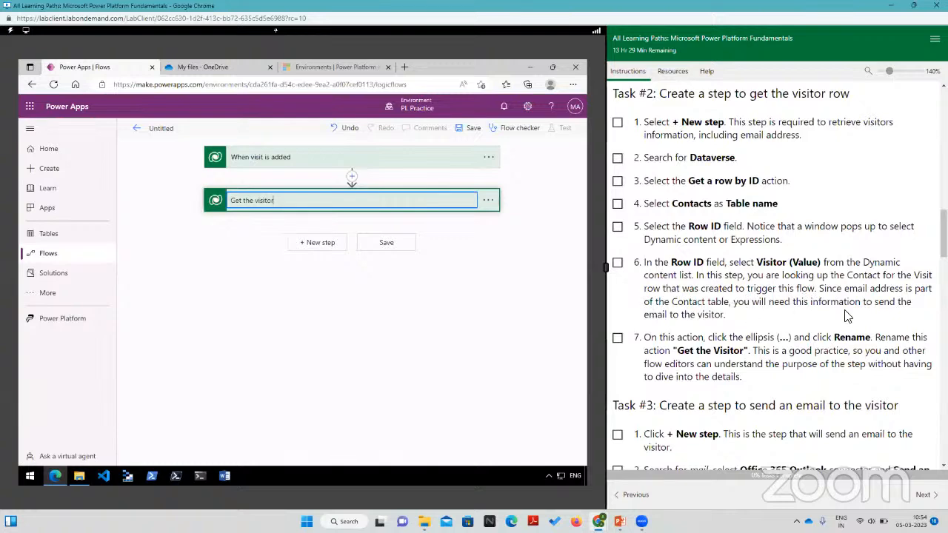
scroll(789, 311, down, 1)
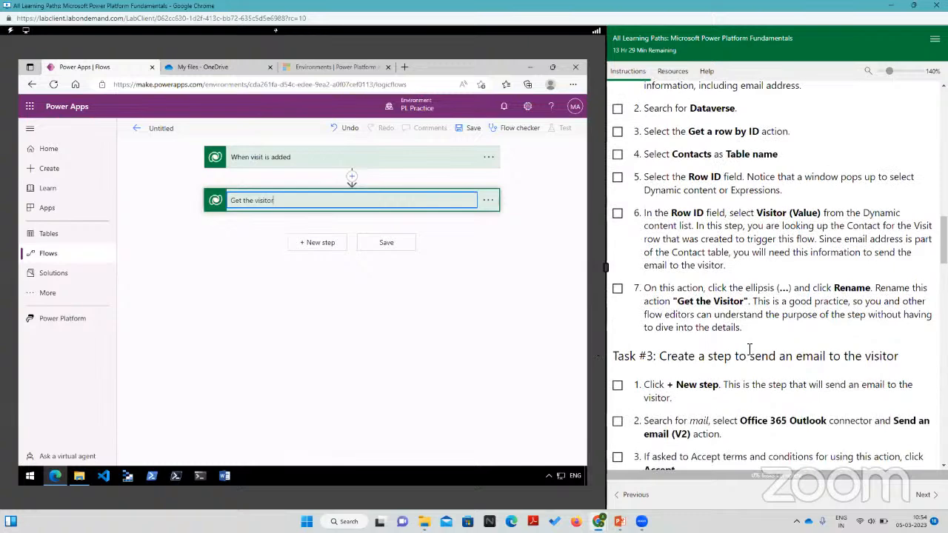
scroll(750, 348, down, 5)
click(309, 250)
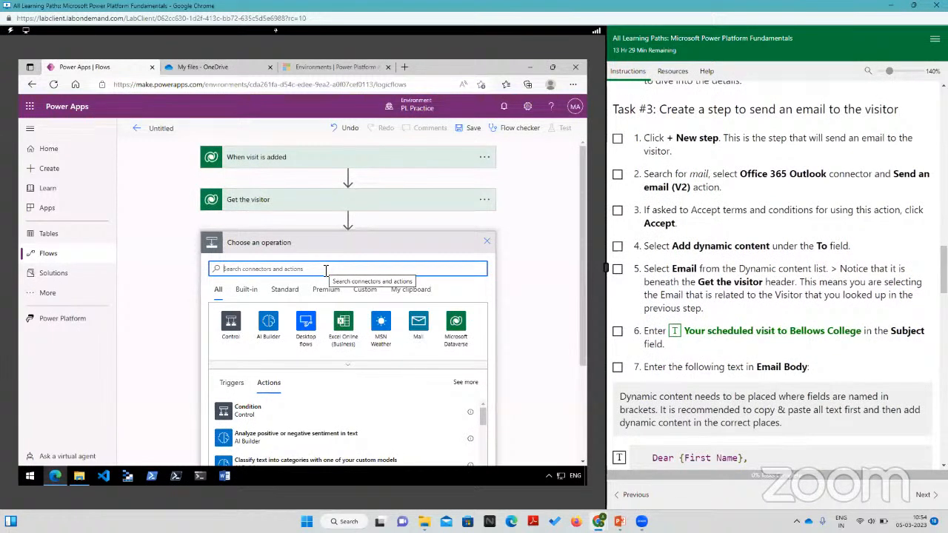
Step: Look through the Mail connector's actions and the full action list for the Office 365 Outlook "Send an email (V2)" action
click(419, 335)
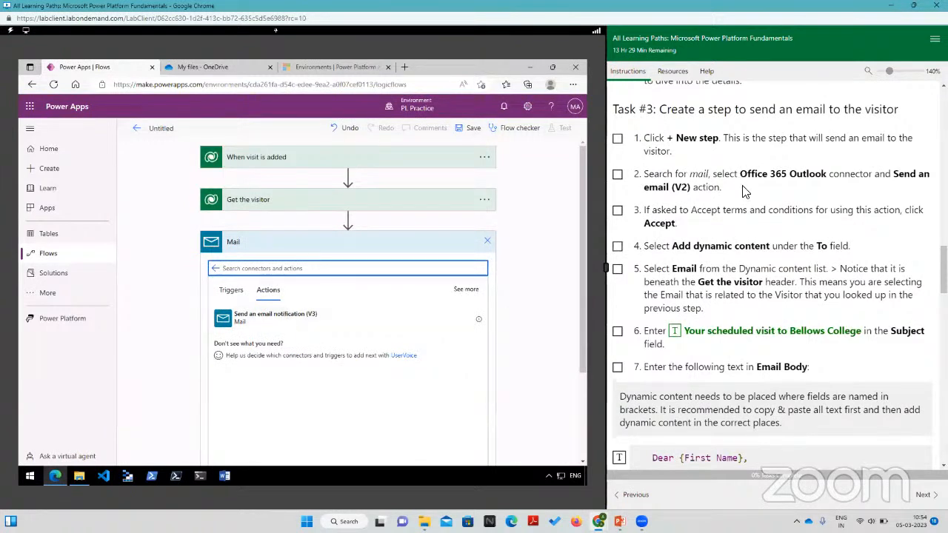
scroll(396, 326, down, 2)
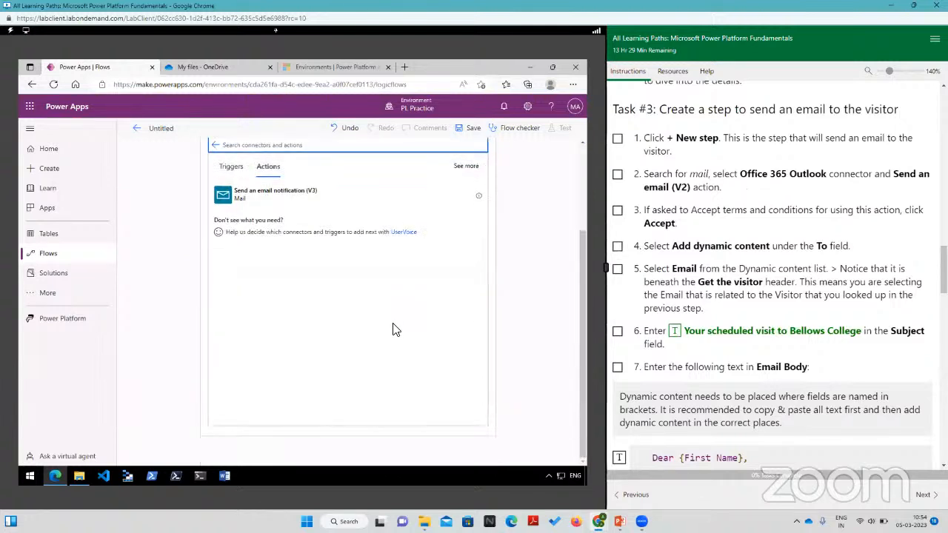
scroll(396, 329, up, 2)
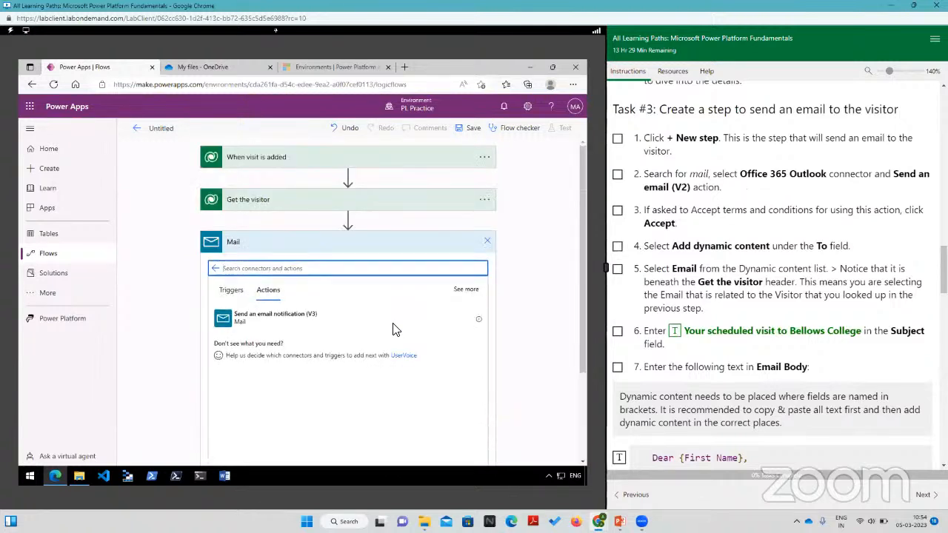
click(216, 268)
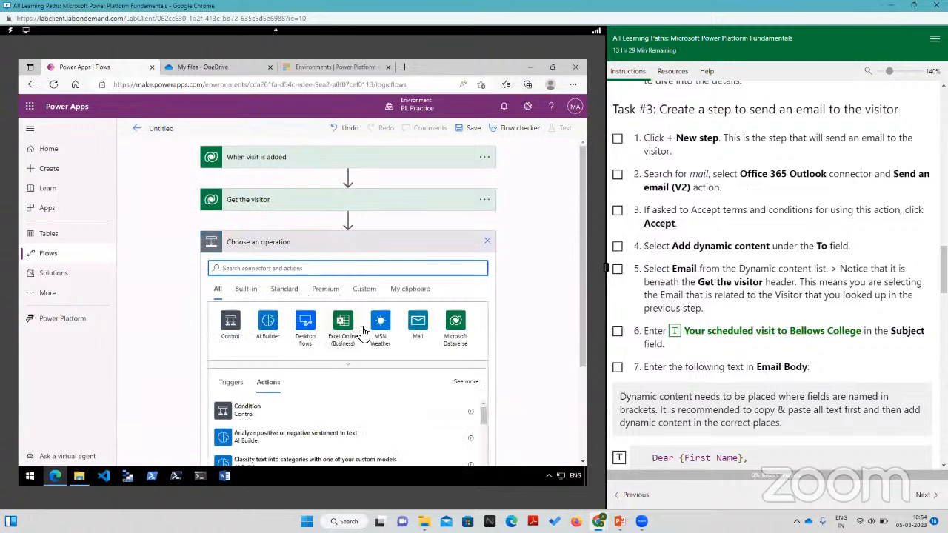
scroll(326, 340, down, 5)
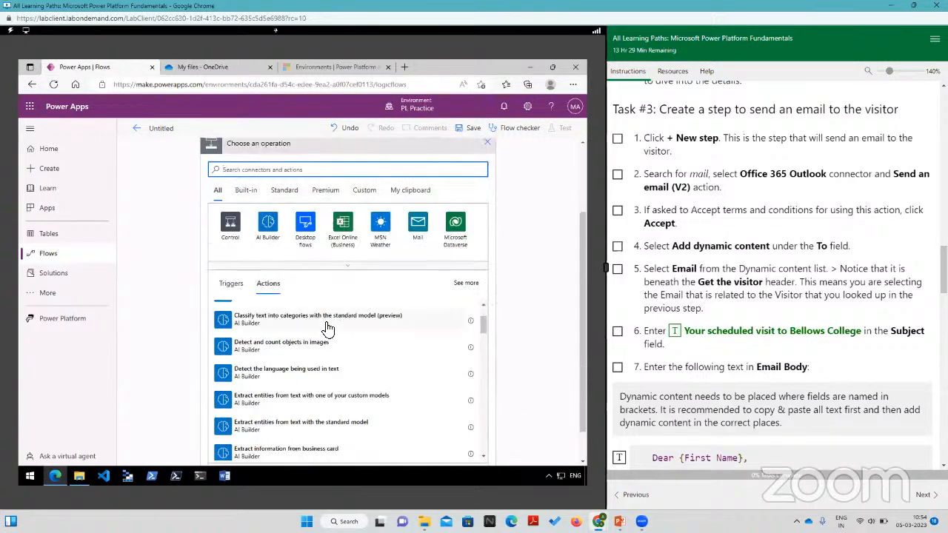
scroll(317, 390, down, 8)
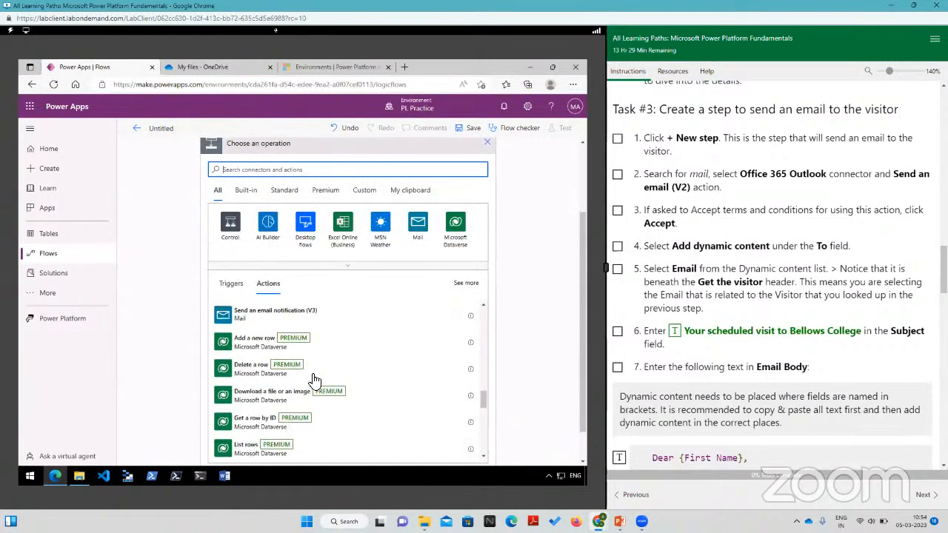
scroll(314, 380, down, 10)
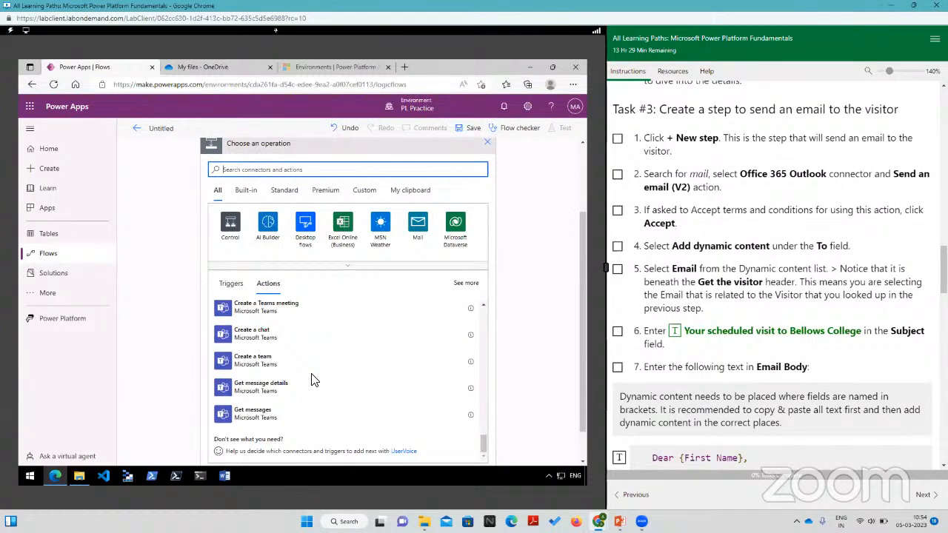
scroll(312, 380, down, 2)
scroll(311, 380, up, 5)
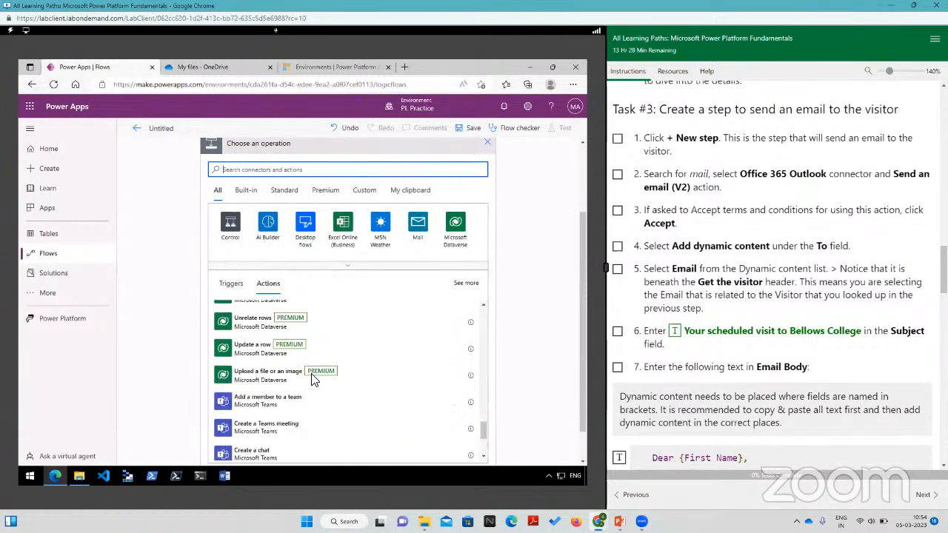
scroll(312, 380, up, 3)
scroll(312, 380, up, 4)
Step: Look through the available triggers for an Office 365 Outlook entry and return to the list of actions
click(234, 284)
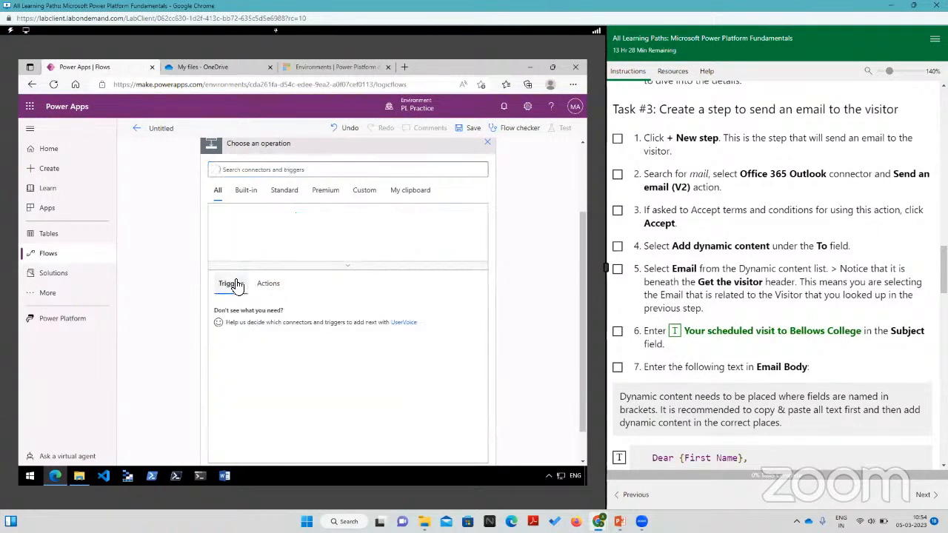
scroll(274, 326, down, 3)
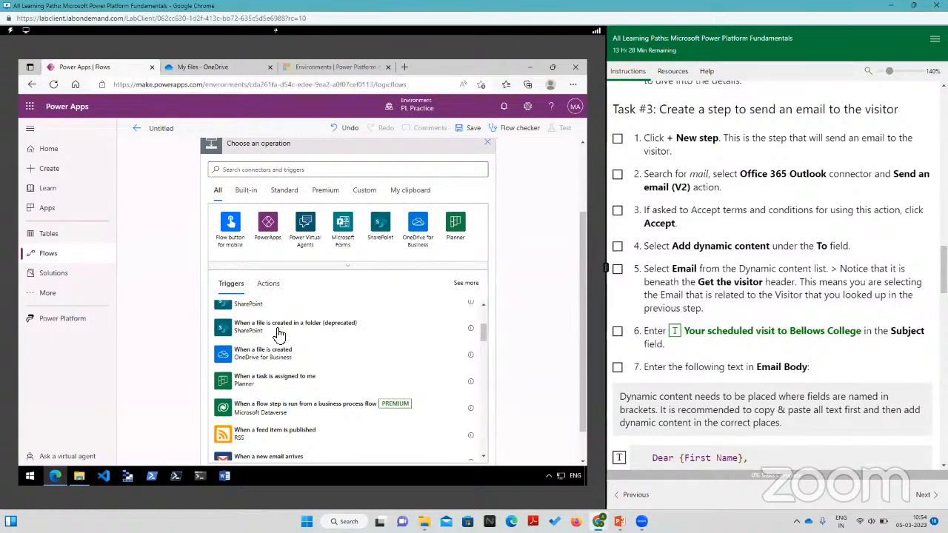
scroll(279, 334, down, 5)
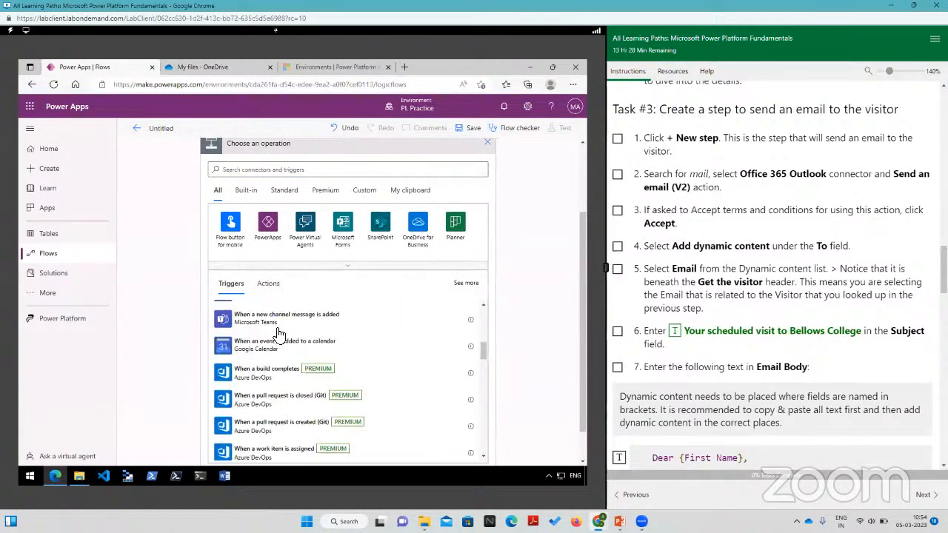
scroll(278, 335, down, 10)
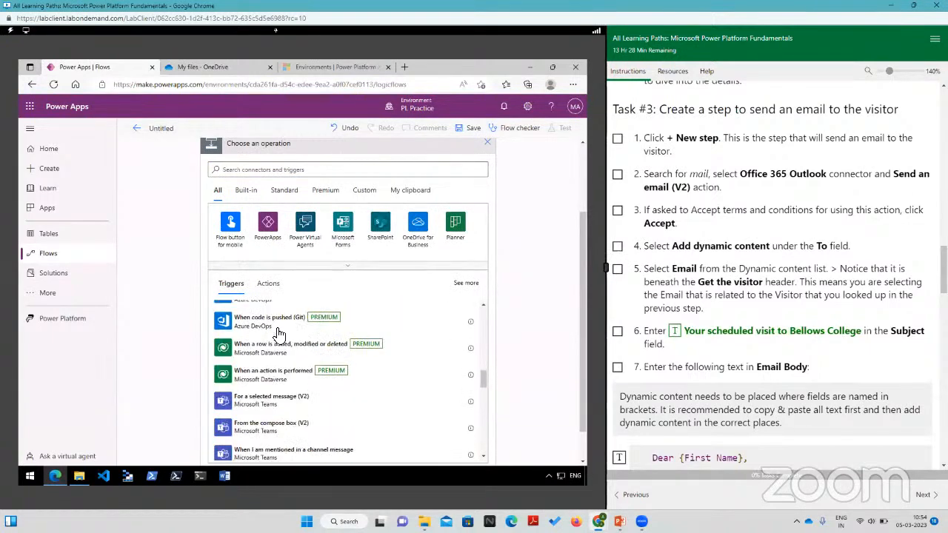
scroll(279, 335, down, 5)
scroll(278, 334, down, 5)
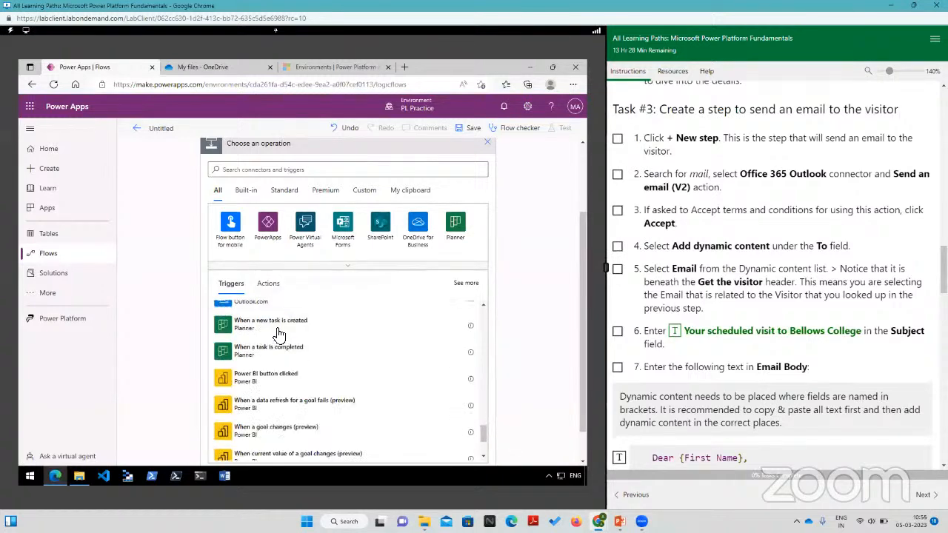
scroll(278, 335, up, 20)
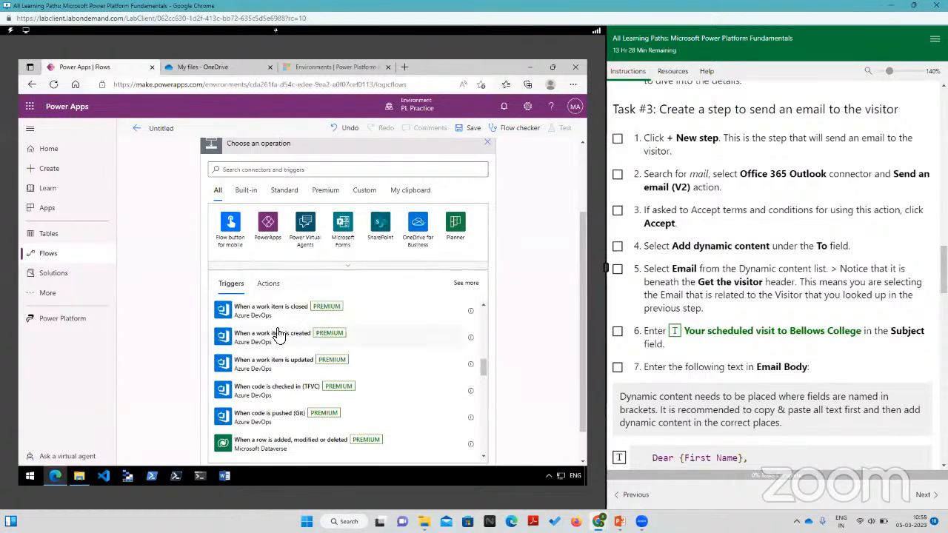
click(264, 286)
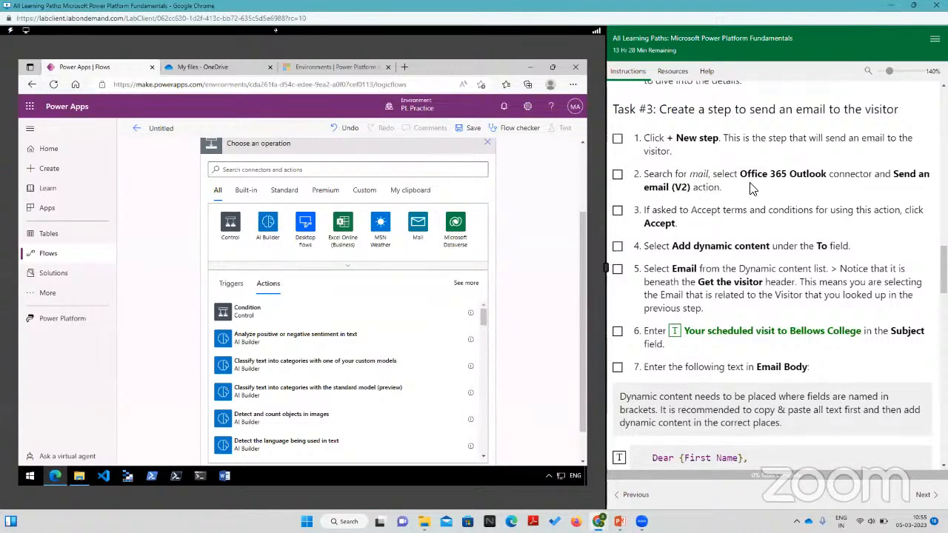
click(419, 225)
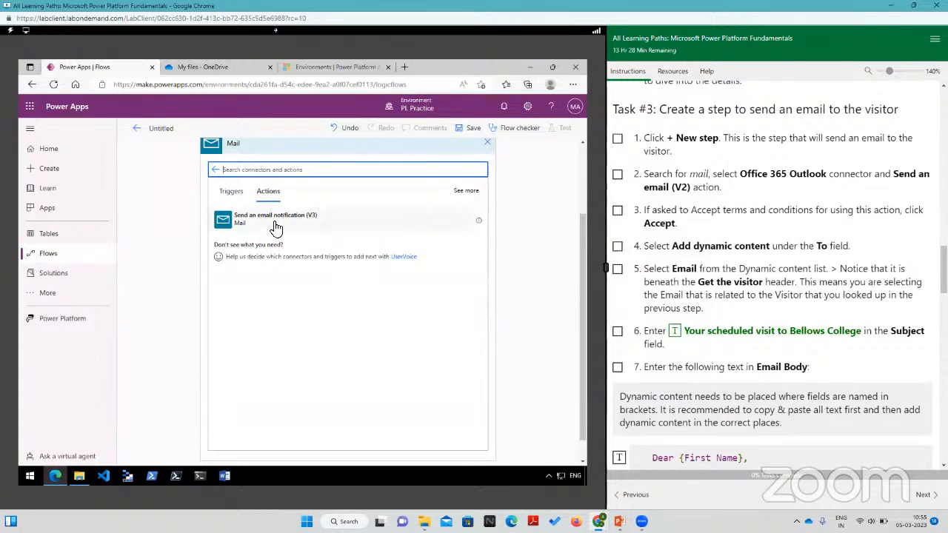
click(232, 195)
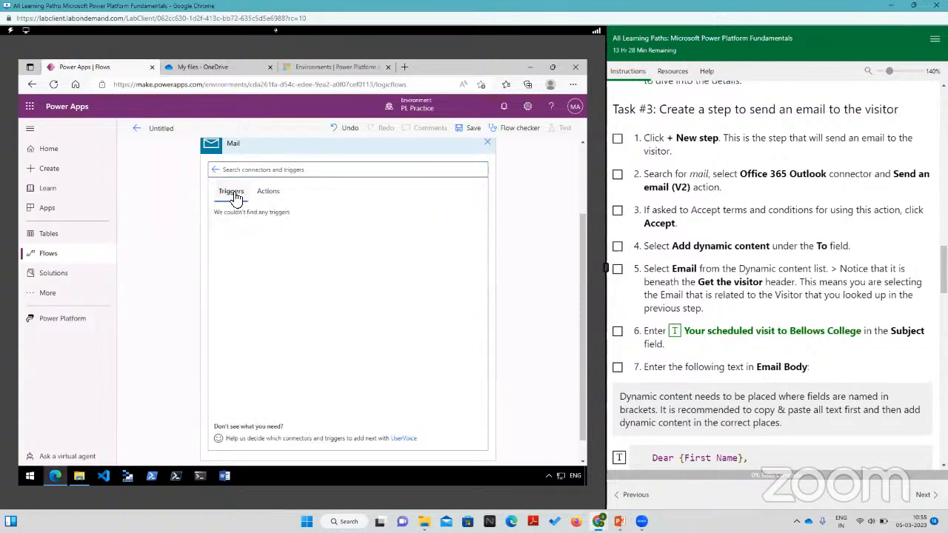
click(266, 198)
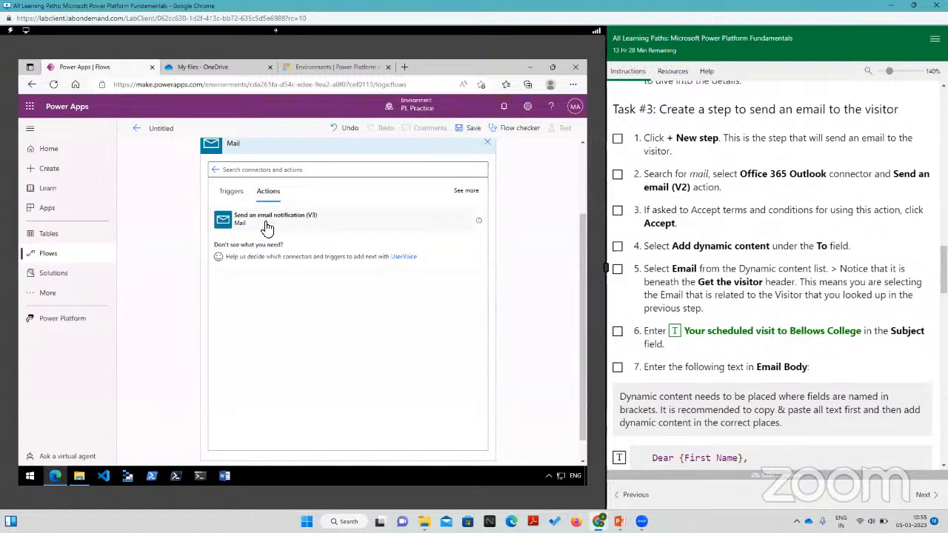
scroll(282, 230, up, 2)
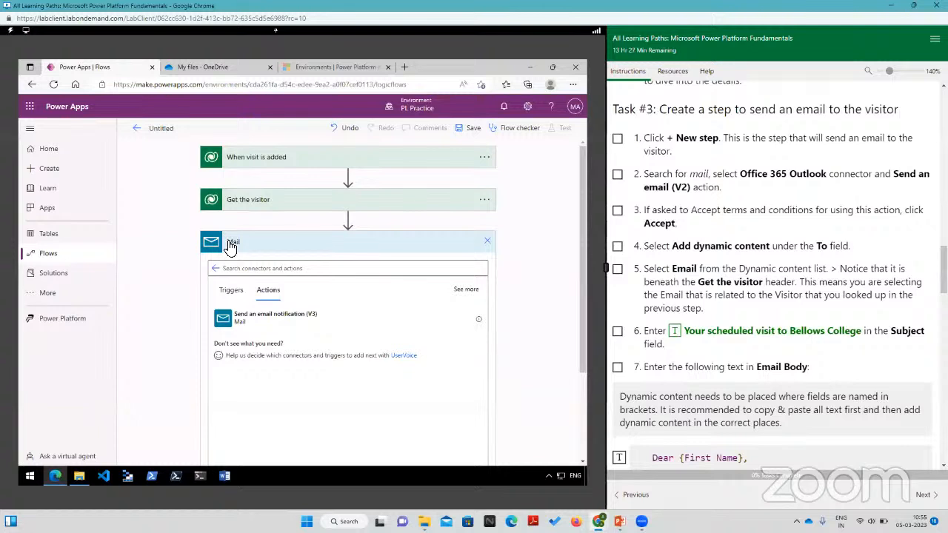
click(487, 241)
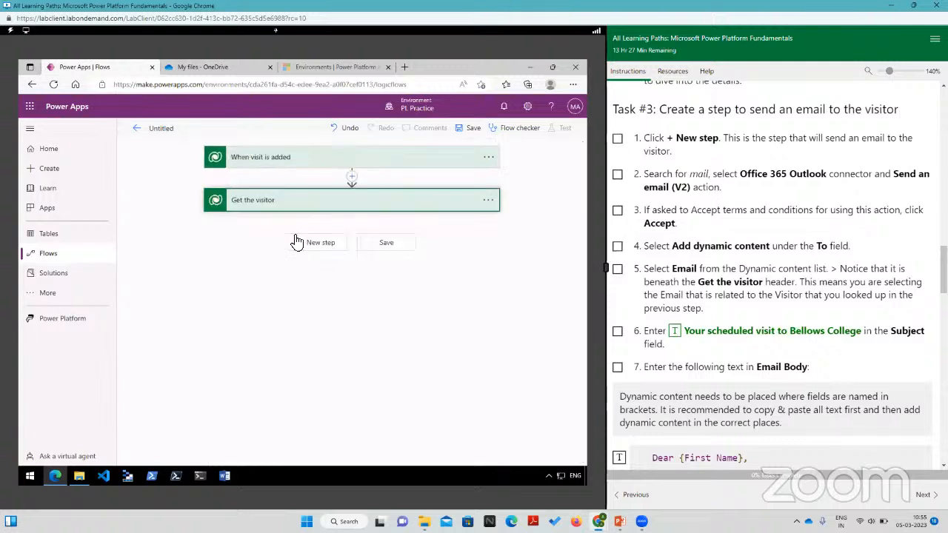
Step: Add a new step below "Get the visitor" with the Office 365 Outlook "Send an email (V2)" action, searching connectors for "office"
click(317, 243)
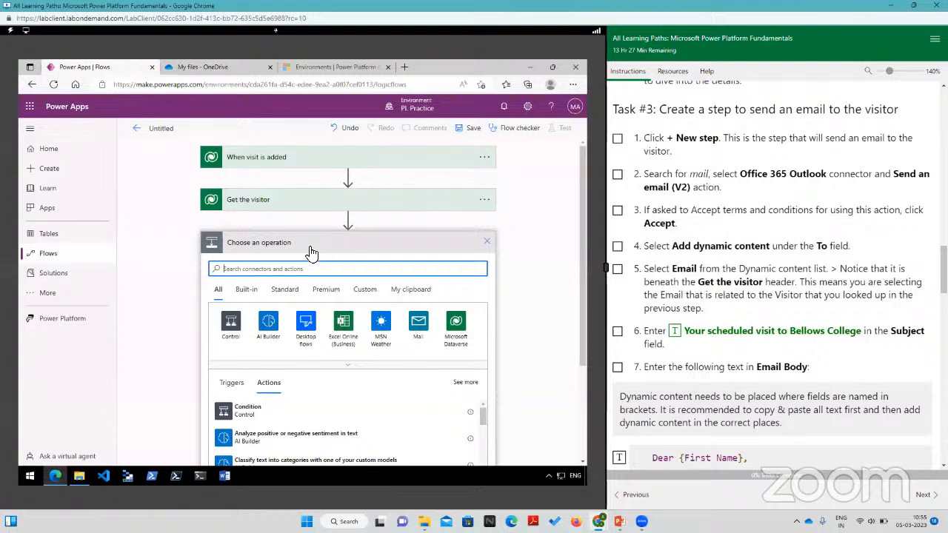
click(247, 289)
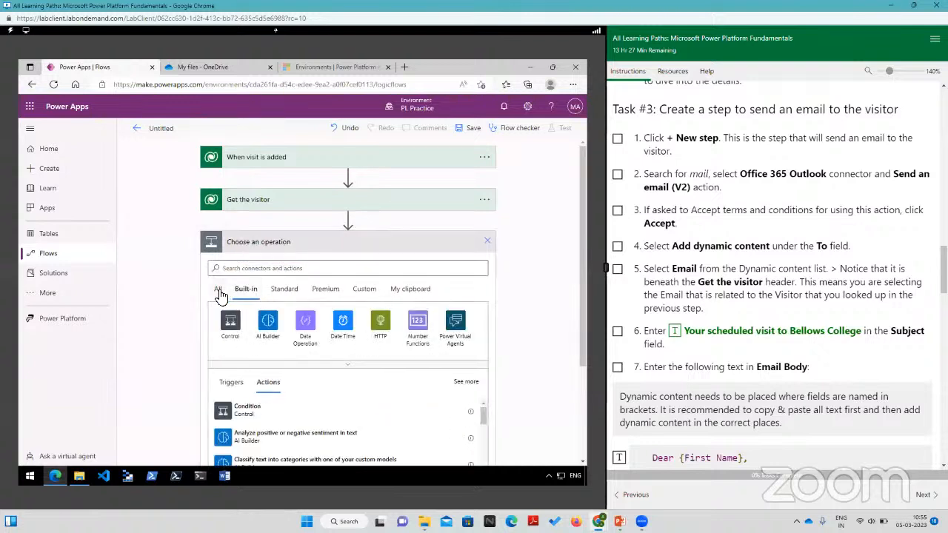
click(217, 289)
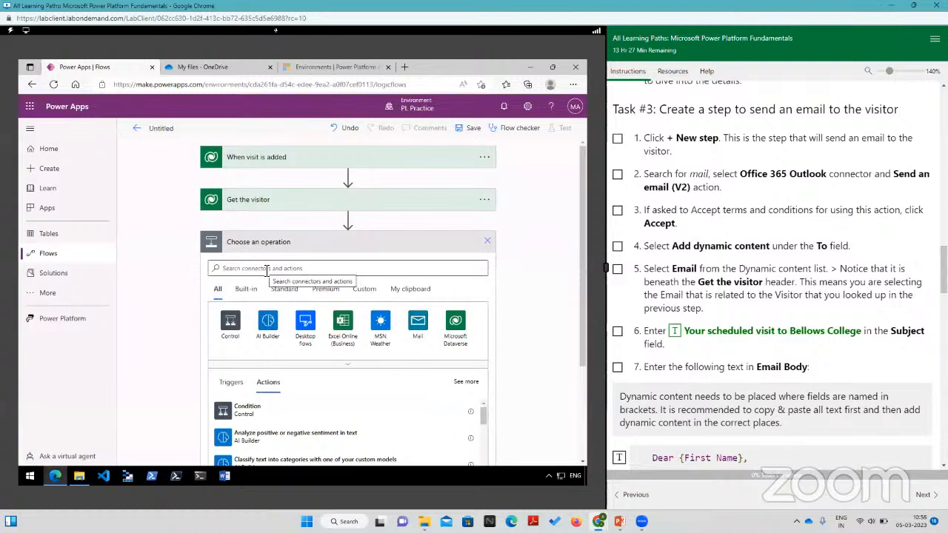
click(266, 270)
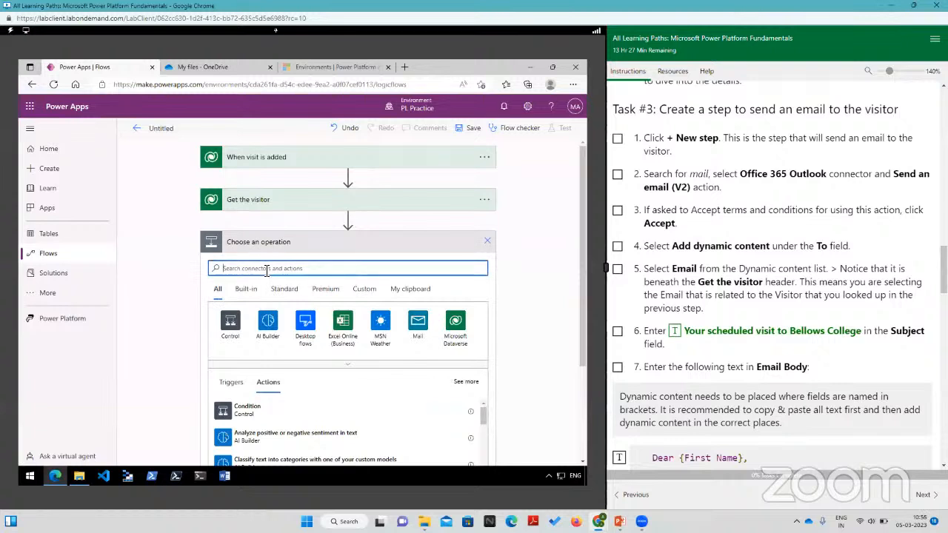
text(office)
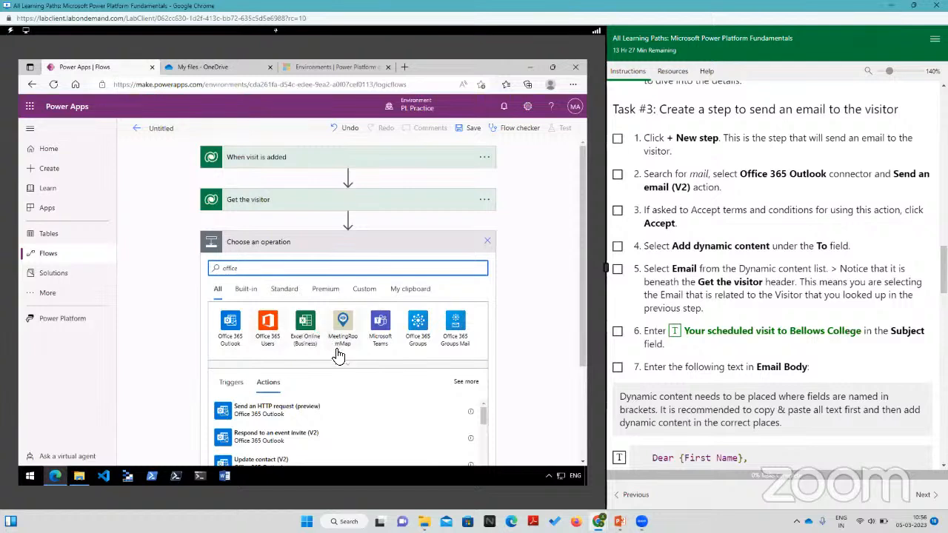
click(230, 321)
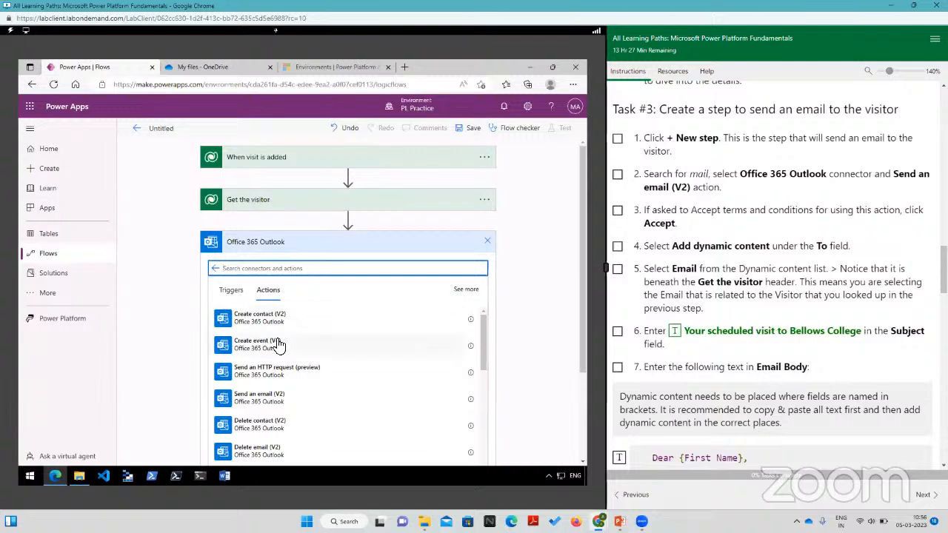
scroll(278, 345, down, 5)
scroll(276, 357, up, 5)
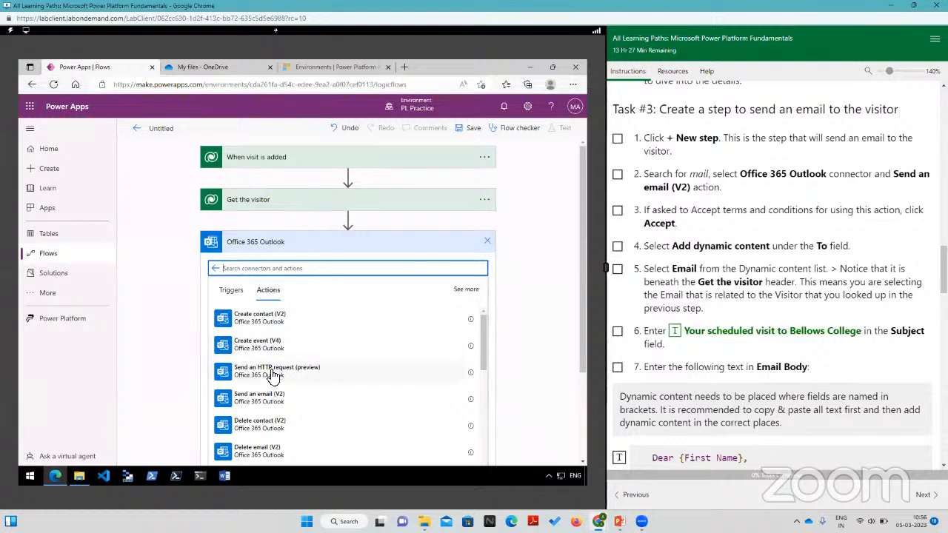
scroll(272, 375, down, 1)
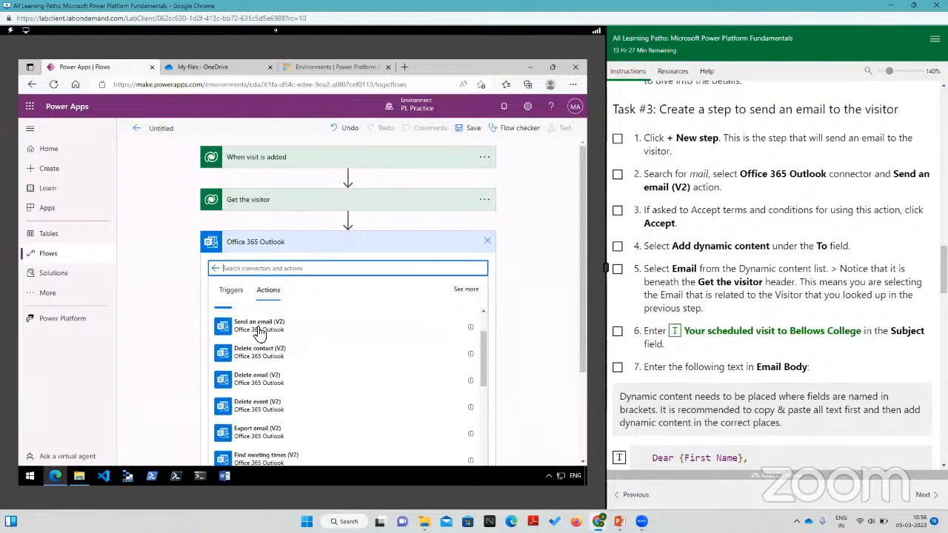
click(259, 331)
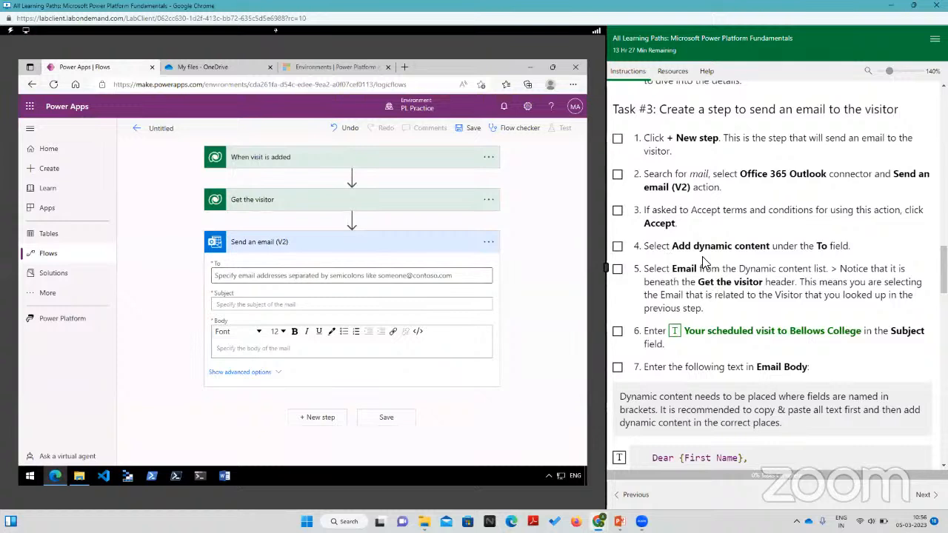
Step: Set the email's To field to the dynamic Email value from "Get the visitor"
click(270, 278)
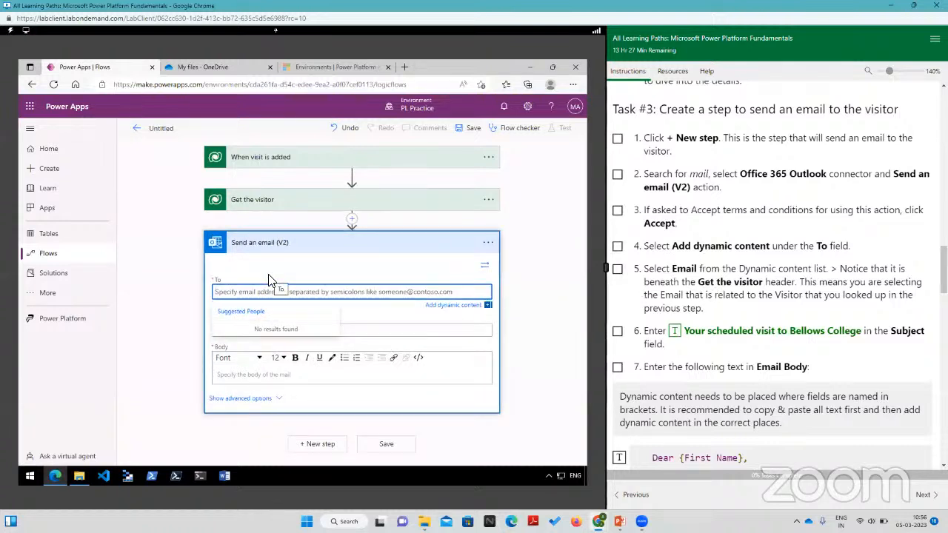
click(461, 305)
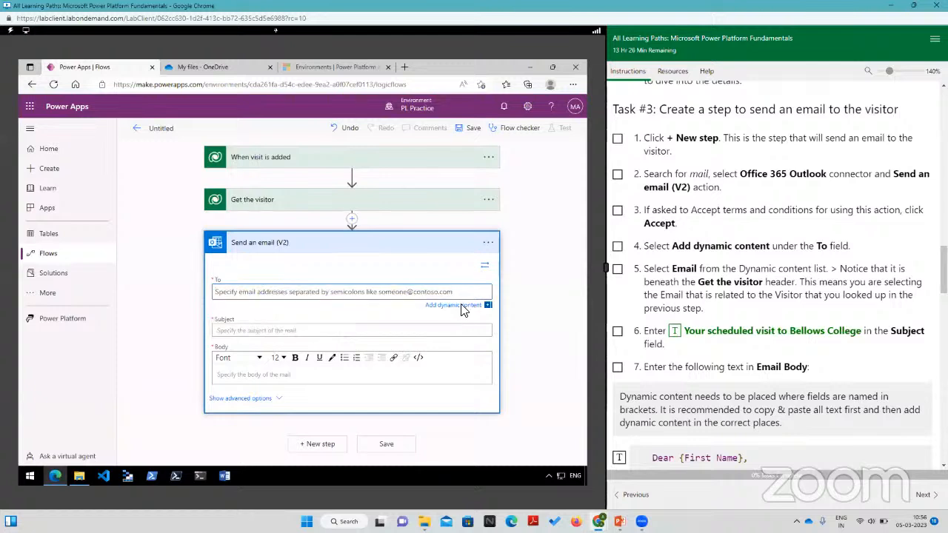
click(460, 305)
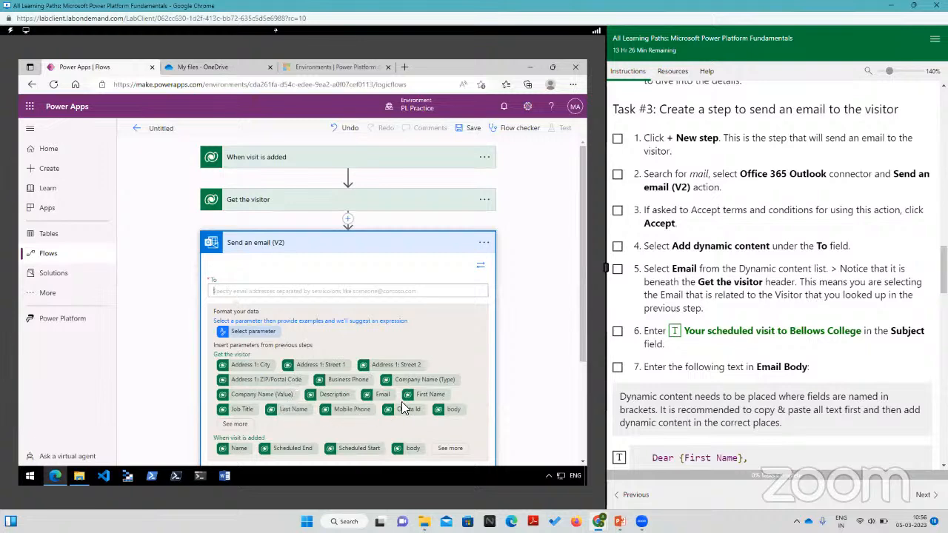
scroll(281, 391, down, 2)
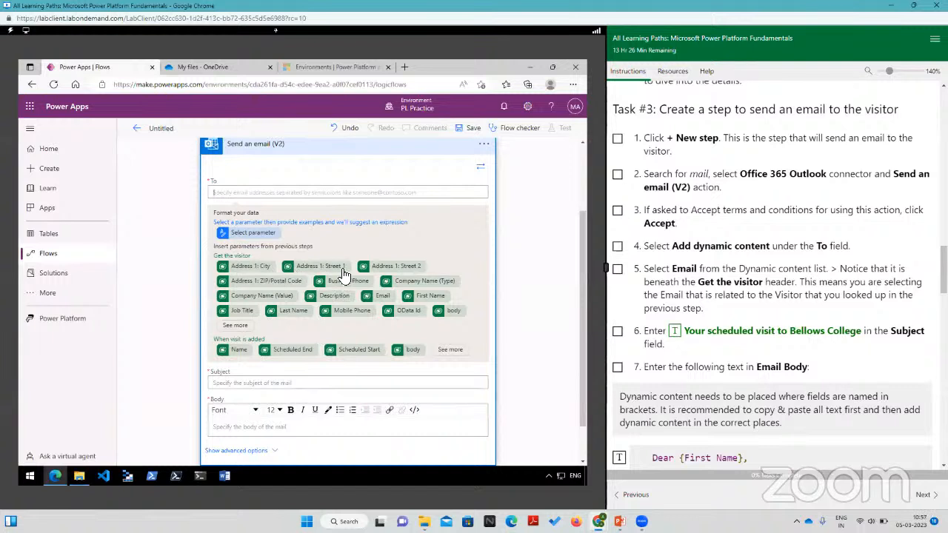
click(383, 296)
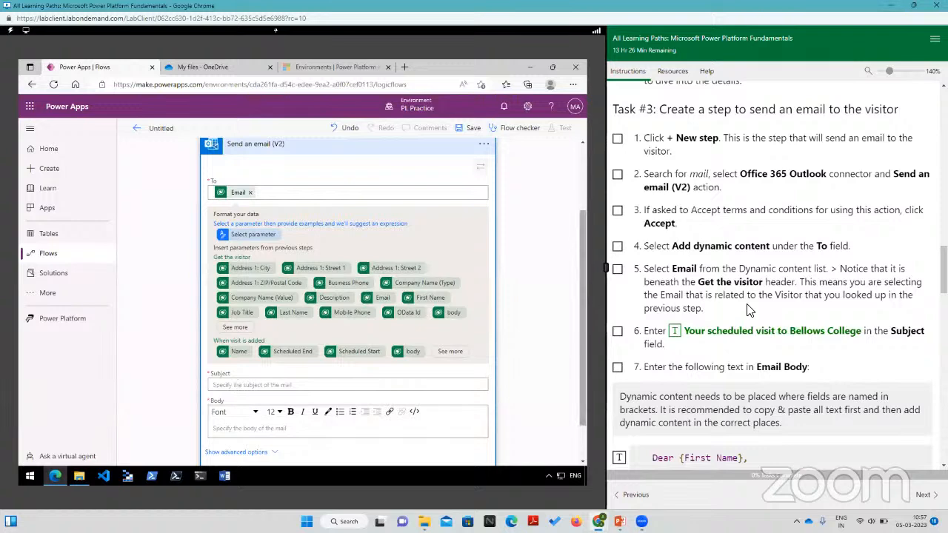
Step: Enter "Your scheduled visit to Bellows College" as the email's subject, using the text from the lab instructions
scroll(735, 333, down, 1)
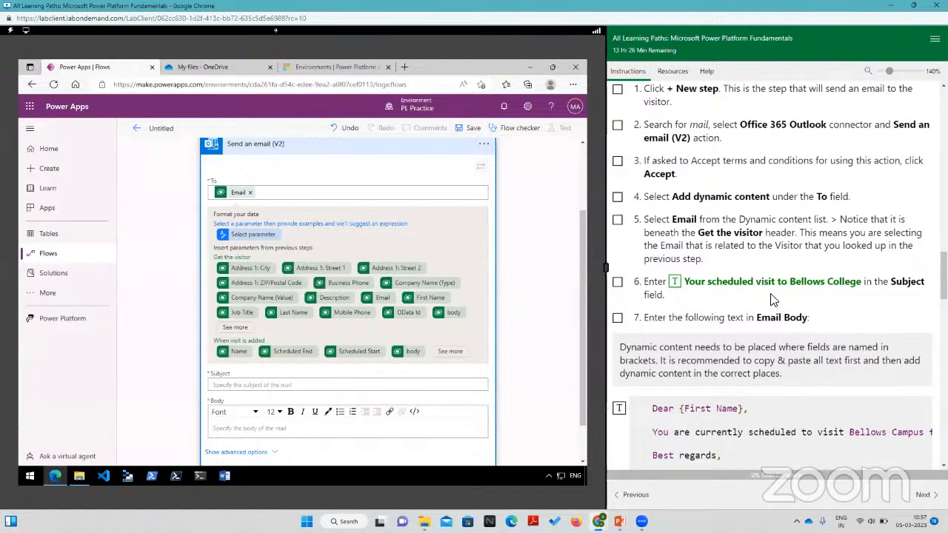
click(224, 386)
click(684, 287)
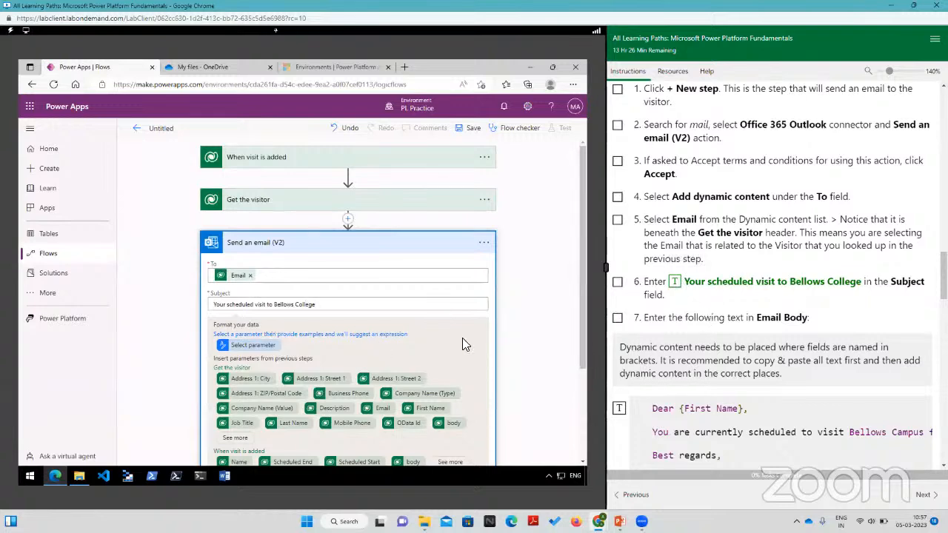
Step: Fill the email body with the visit message template supplied in the lab instructions, starting with "Dear {First Name},"
scroll(518, 326, down, 2)
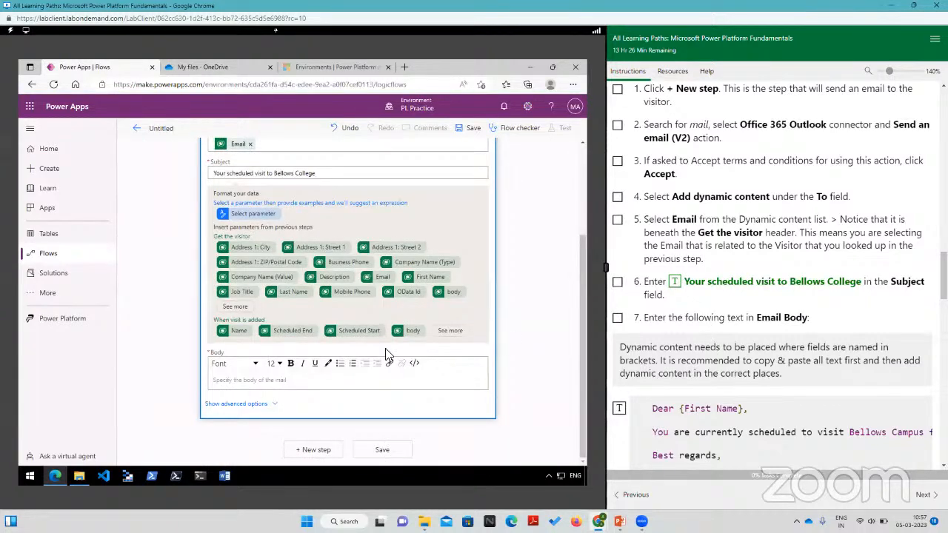
click(234, 383)
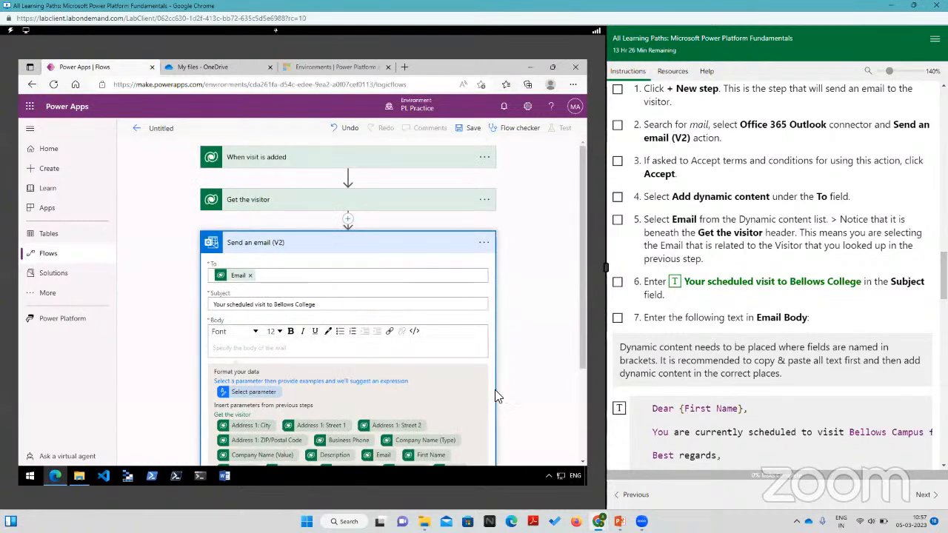
scroll(496, 397, down, 2)
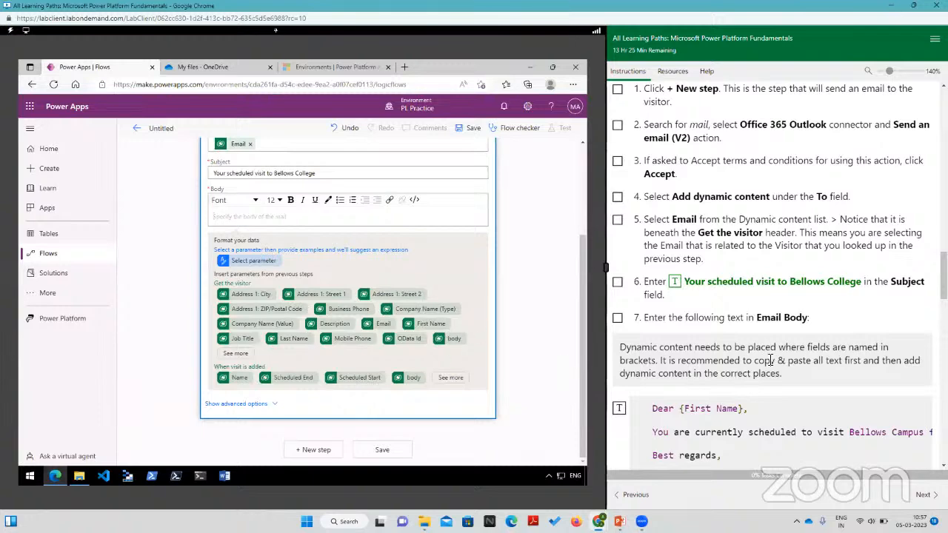
scroll(777, 344, down, 3)
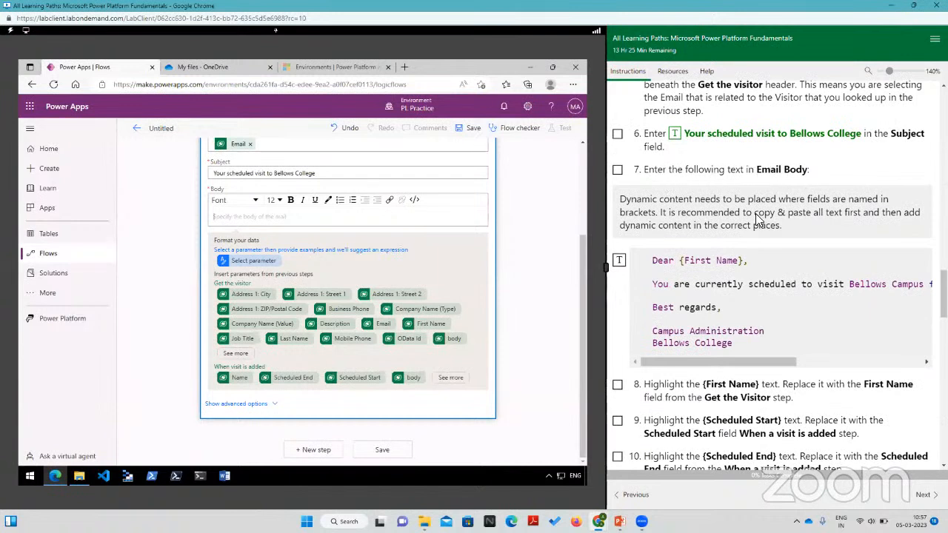
click(619, 263)
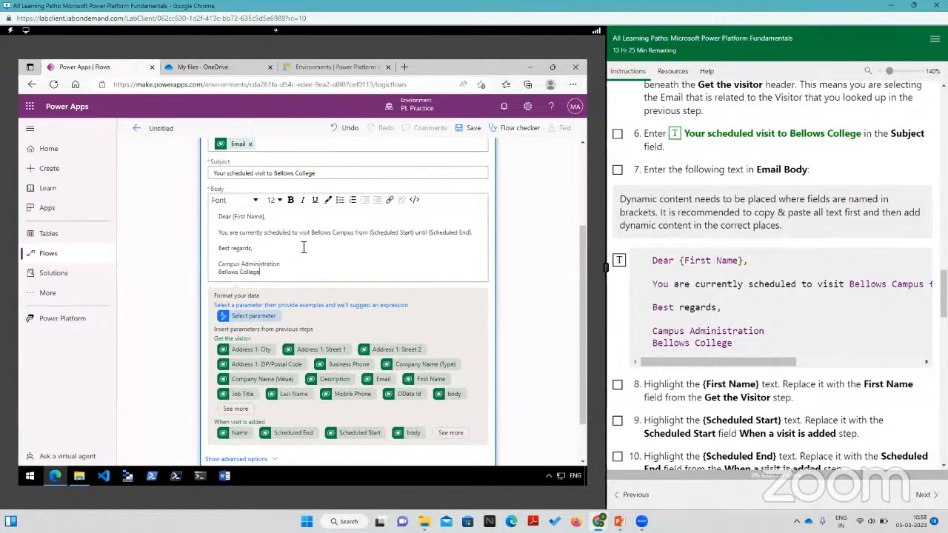
Step: Replace the {First Name} placeholder in the email body with the First Name field from "Get the visitor"
scroll(692, 326, down, 2)
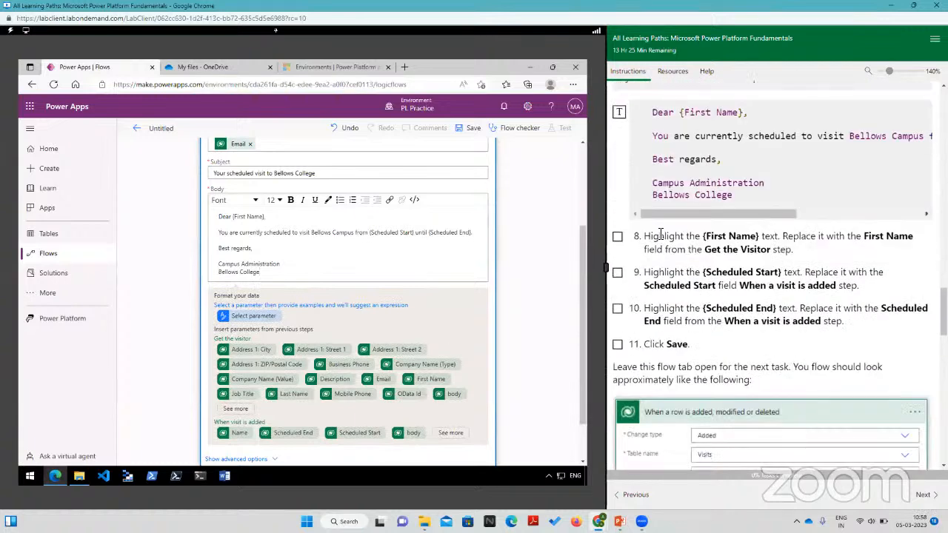
drag(250, 219, 235, 221)
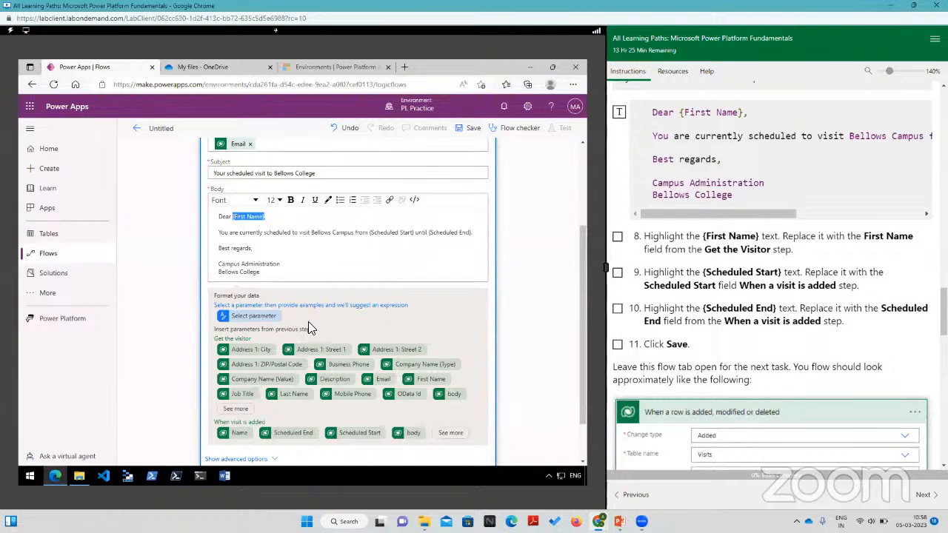
scroll(310, 328, down, 1)
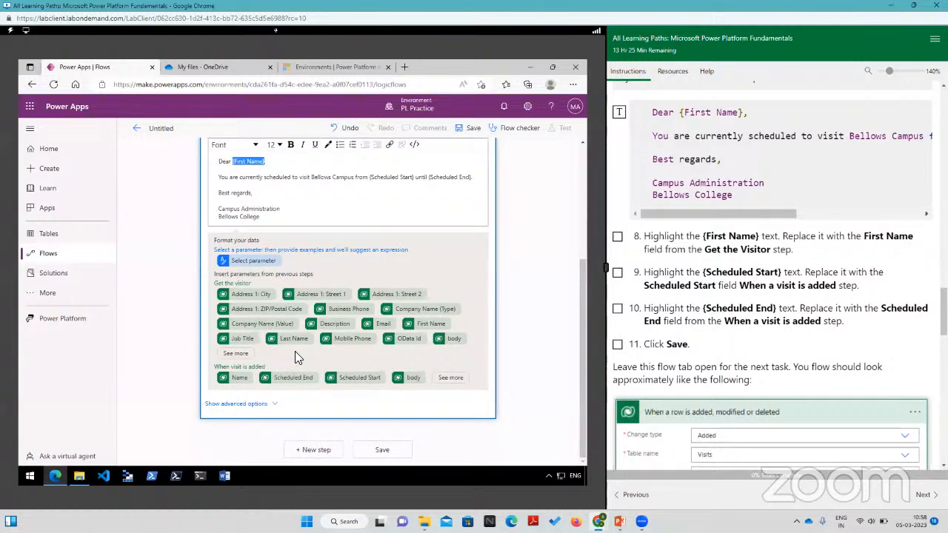
click(431, 326)
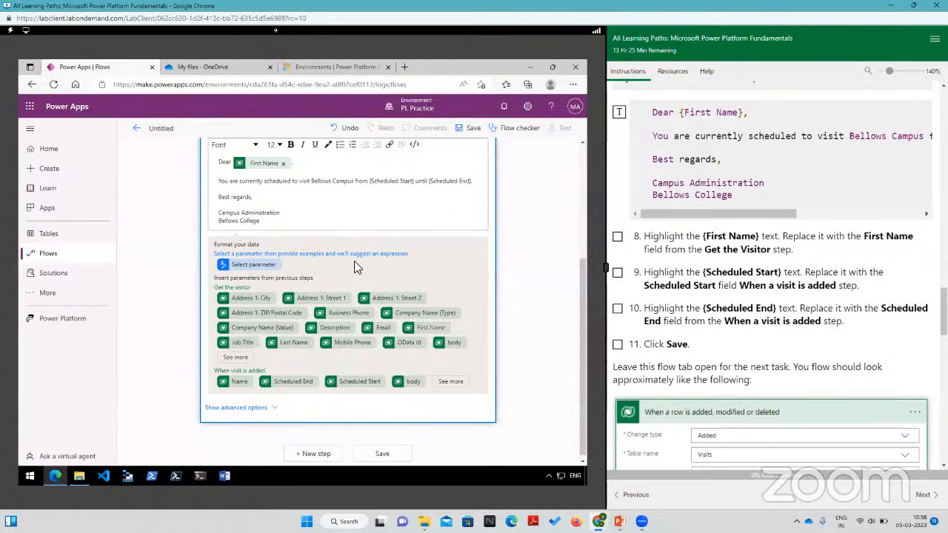
Step: Replace the {Scheduled Start} and {Scheduled End} placeholders in the email body with the matching fields from "When visit is added"
scroll(319, 267, up, 2)
scroll(279, 276, up, 2)
scroll(356, 358, down, 2)
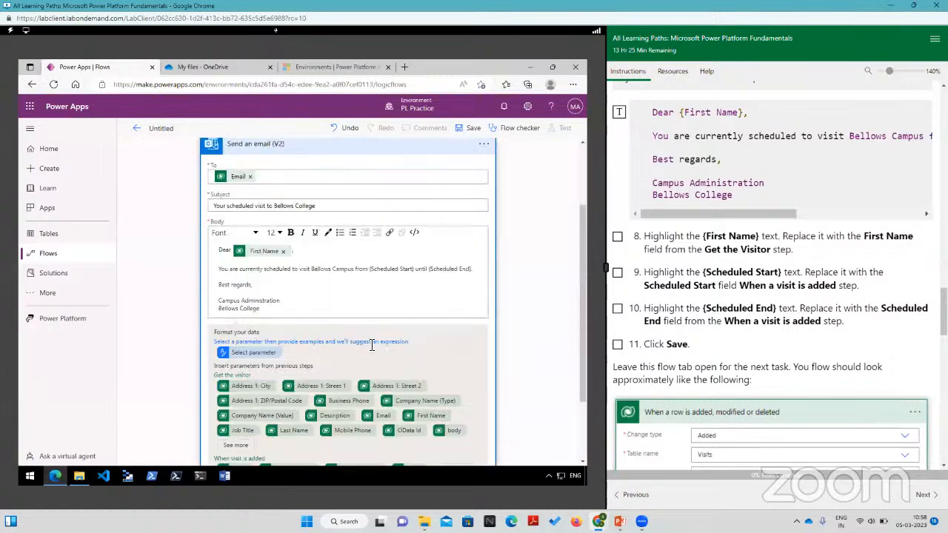
drag(416, 271, 370, 273)
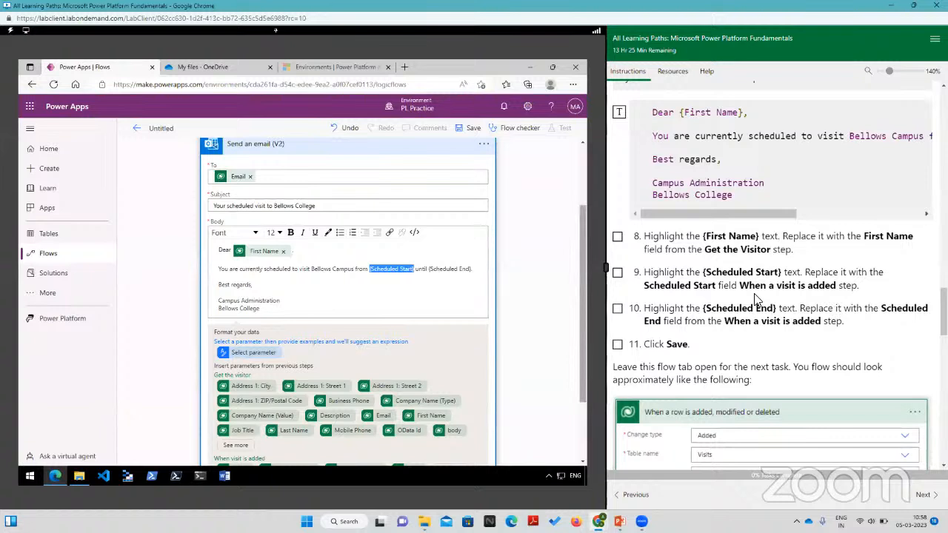
scroll(362, 401, down, 2)
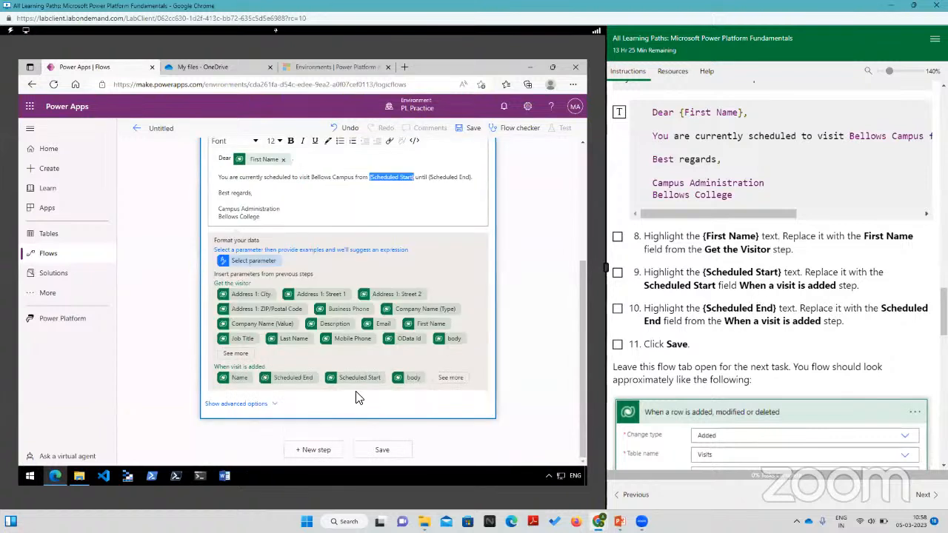
click(362, 378)
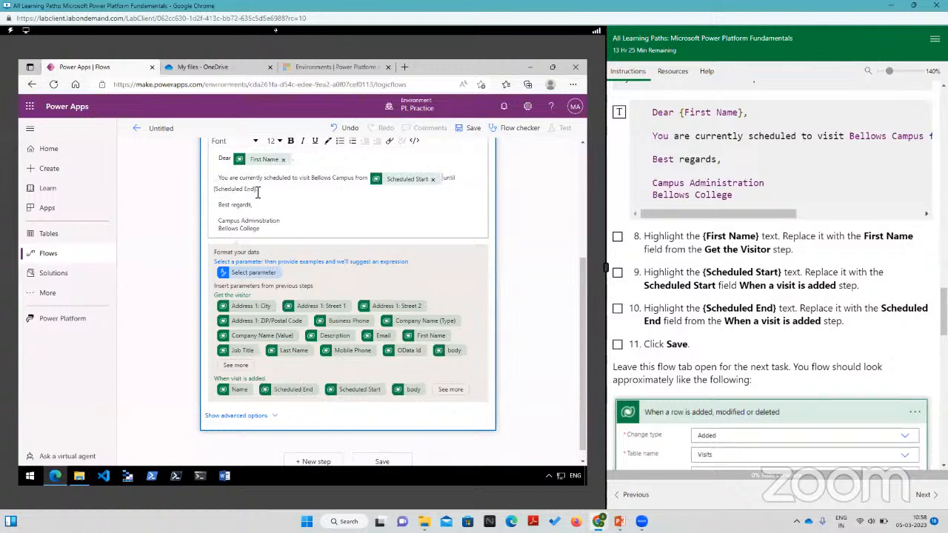
drag(255, 190, 216, 191)
click(291, 392)
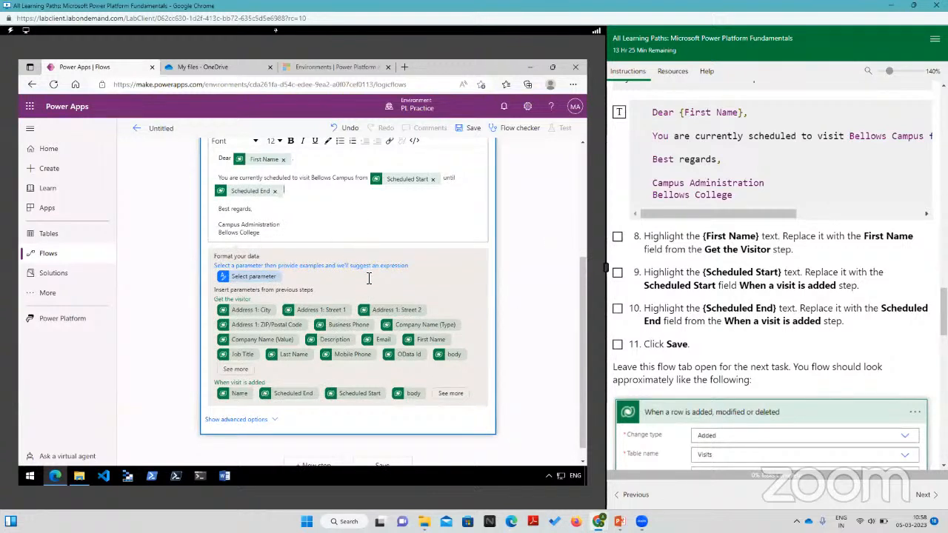
Step: Compare the email step with the reference flow in the lab instructions and save the flow
scroll(433, 366, down, 1)
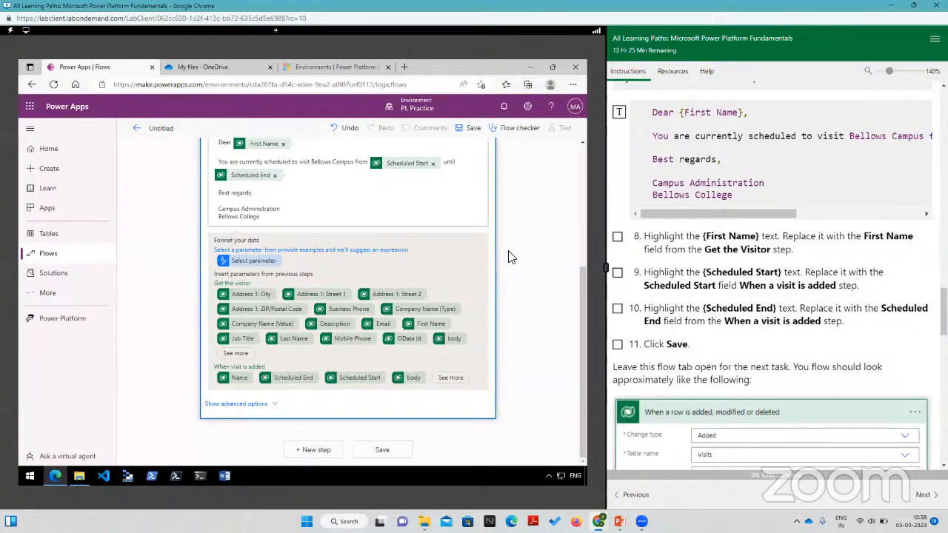
scroll(339, 254, up, 4)
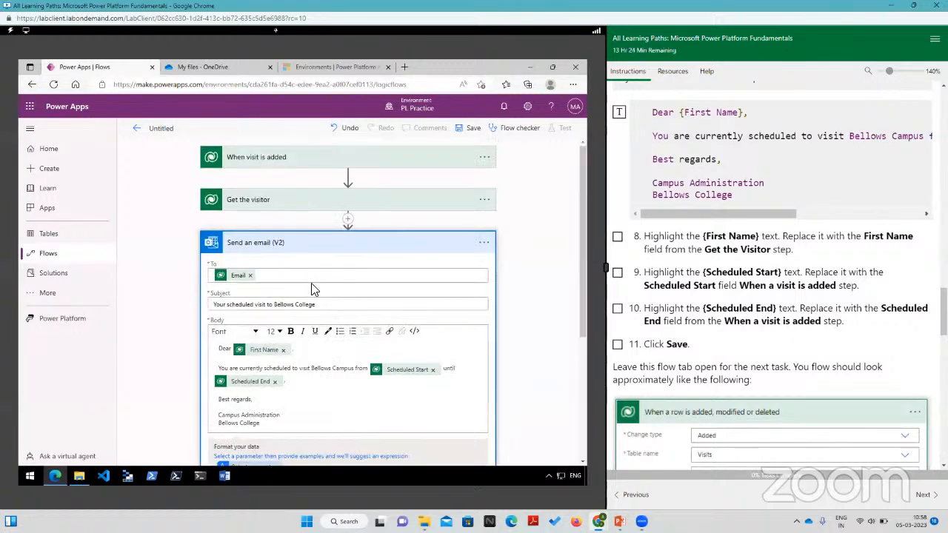
scroll(316, 286, down, 2)
scroll(315, 283, down, 3)
scroll(763, 354, down, 3)
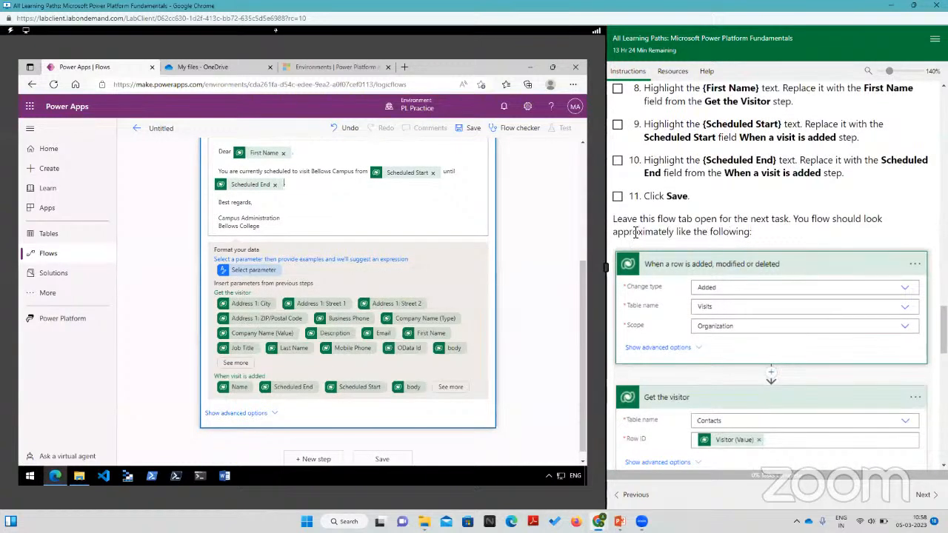
scroll(770, 291, down, 3)
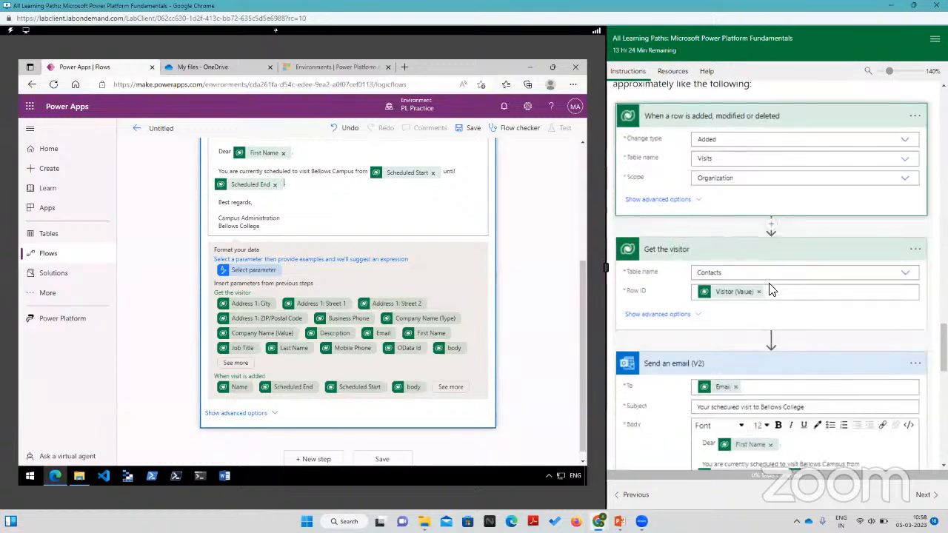
scroll(770, 291, down, 3)
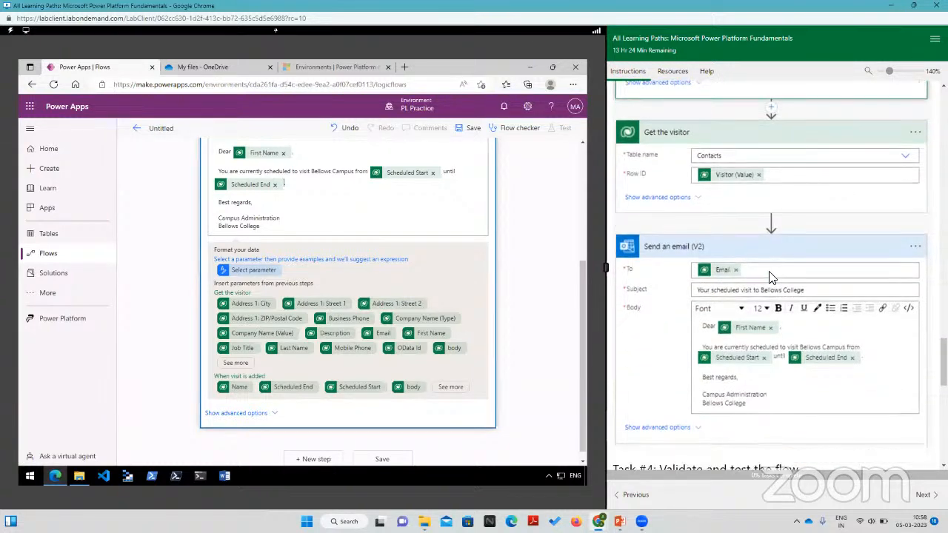
scroll(773, 309, down, 4)
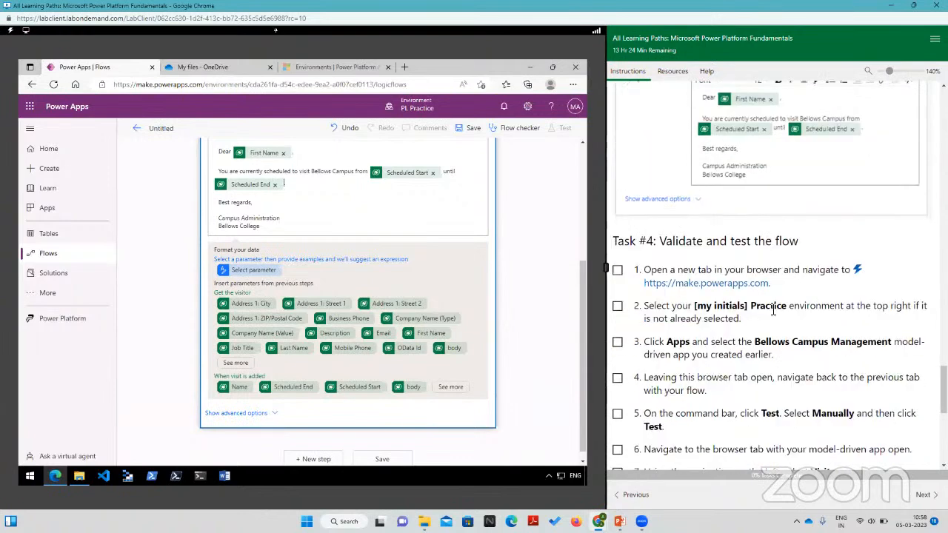
click(468, 129)
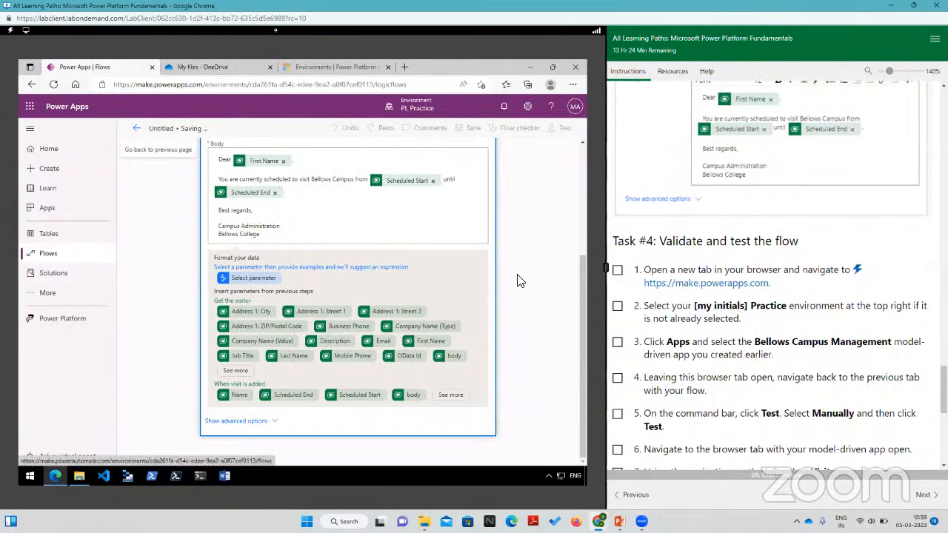
Step: Review the saved flow's steps against the lab instructions for Tasks 2 and 3 and the reference flow
scroll(520, 281, up, 3)
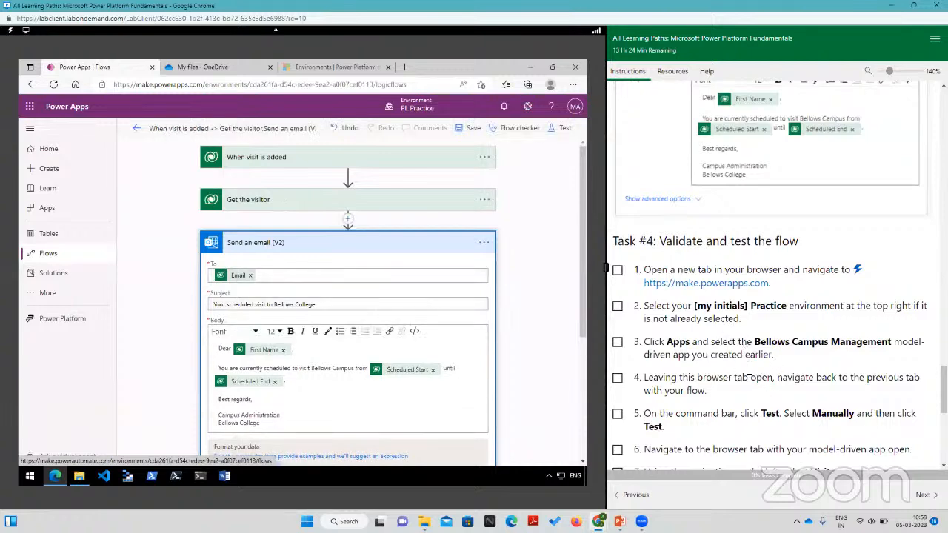
scroll(733, 363, up, 10)
scroll(750, 370, up, 5)
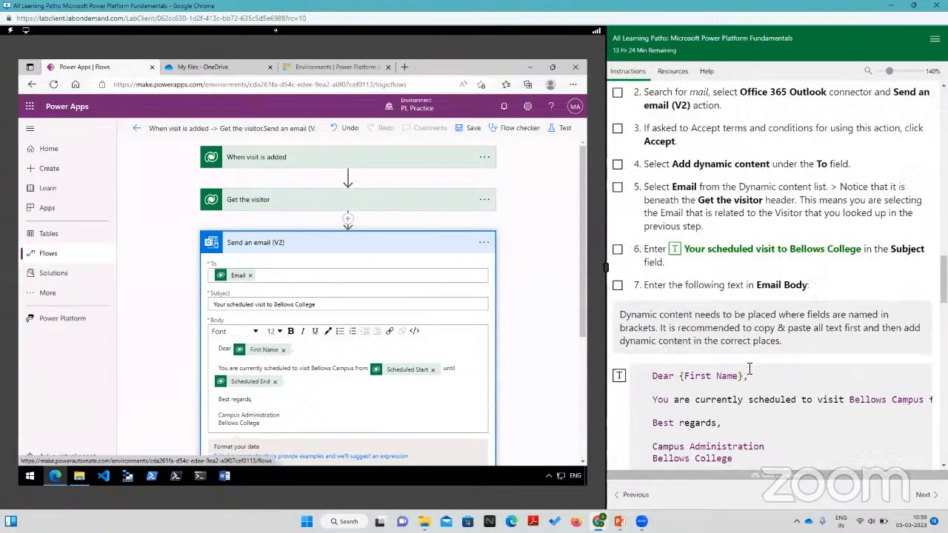
scroll(745, 346, up, 5)
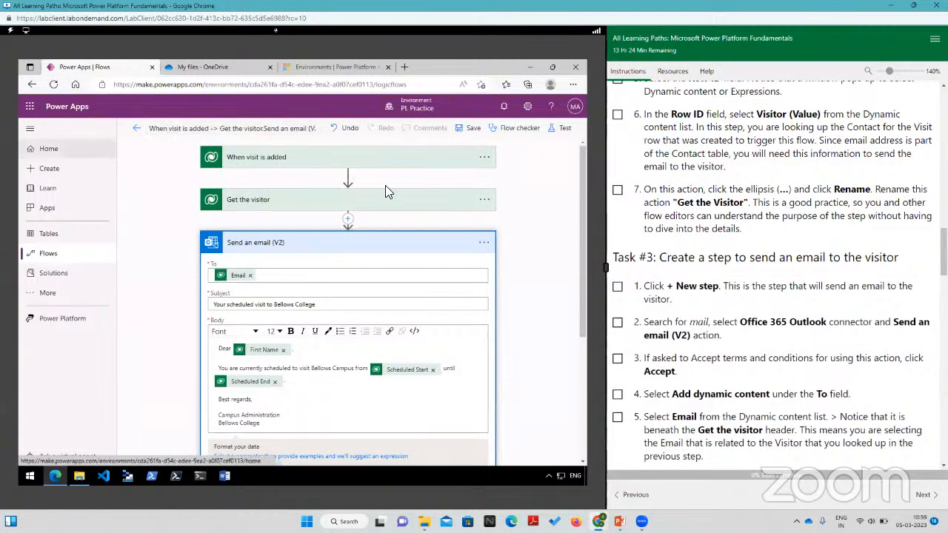
scroll(794, 233, up, 2)
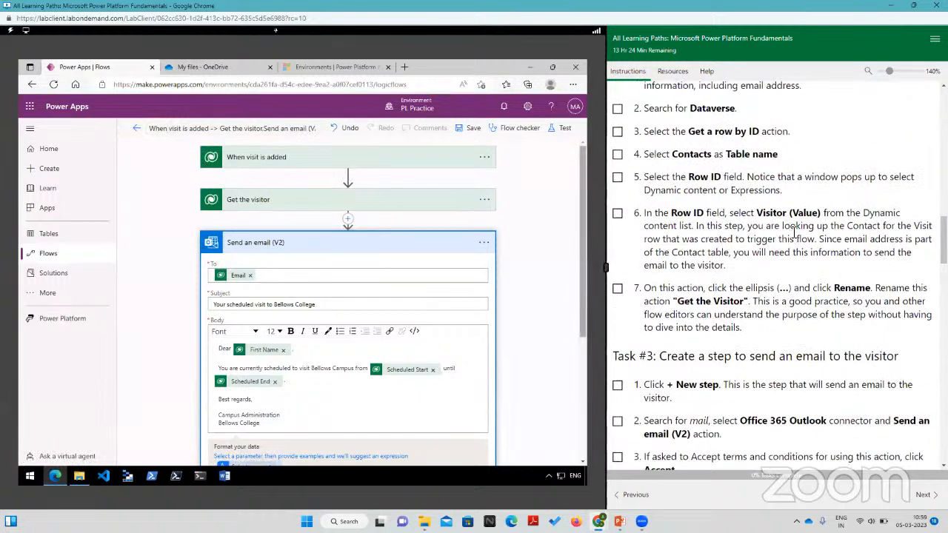
scroll(792, 233, up, 3)
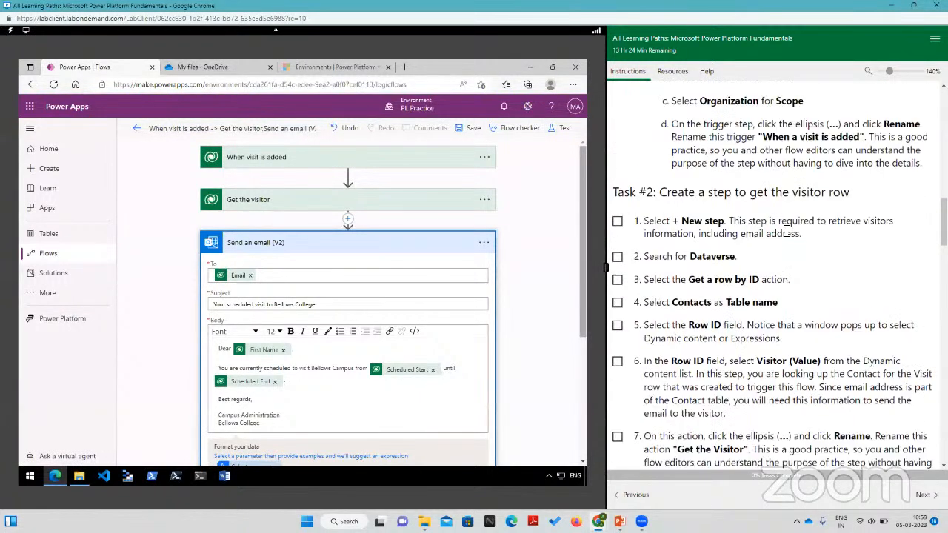
scroll(787, 234, down, 5)
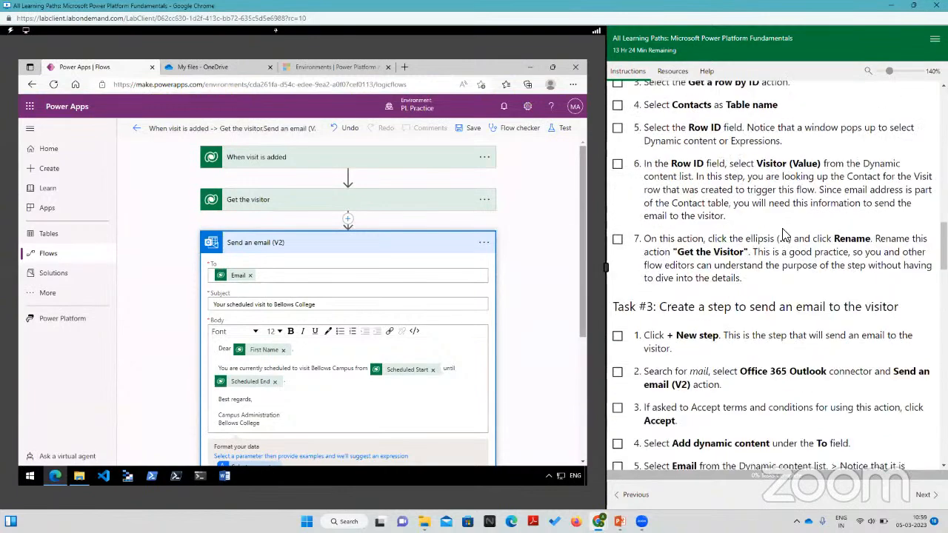
scroll(785, 234, down, 10)
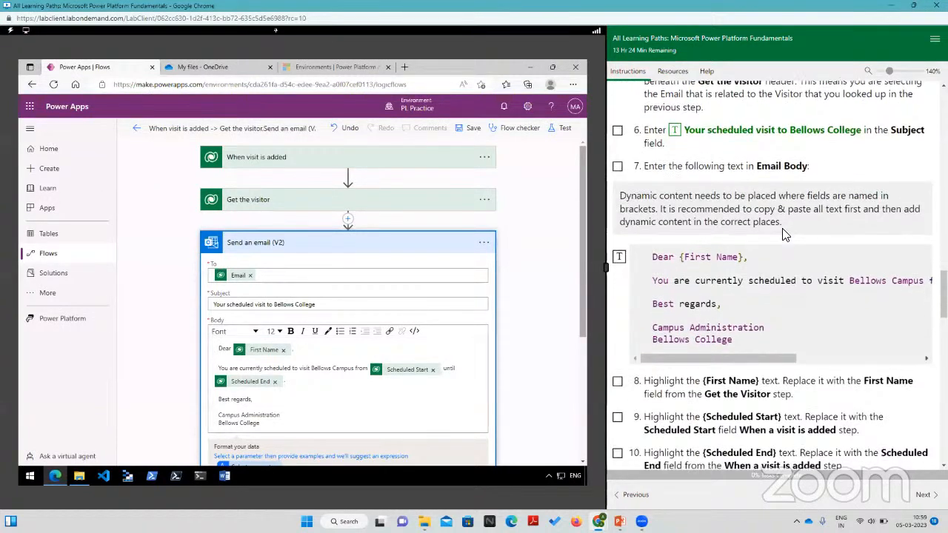
scroll(760, 242, down, 4)
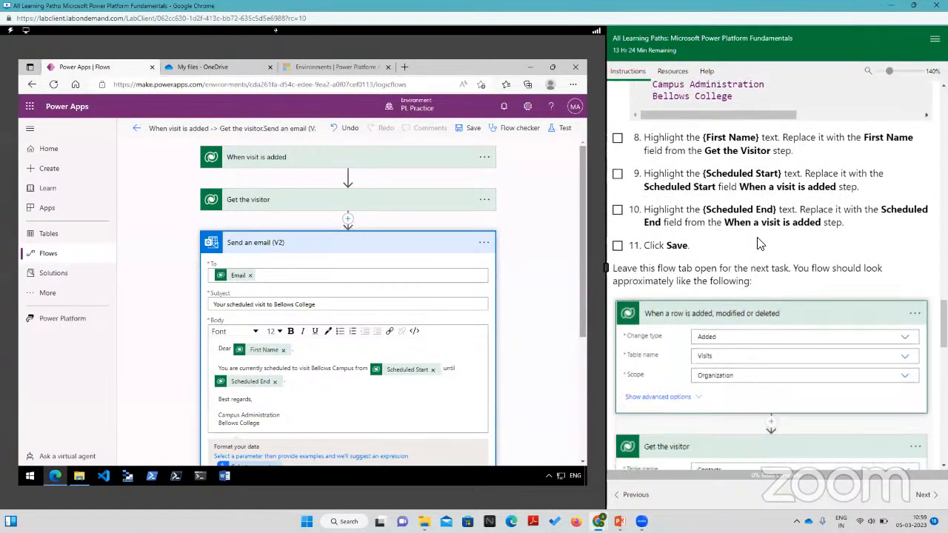
scroll(760, 242, down, 1)
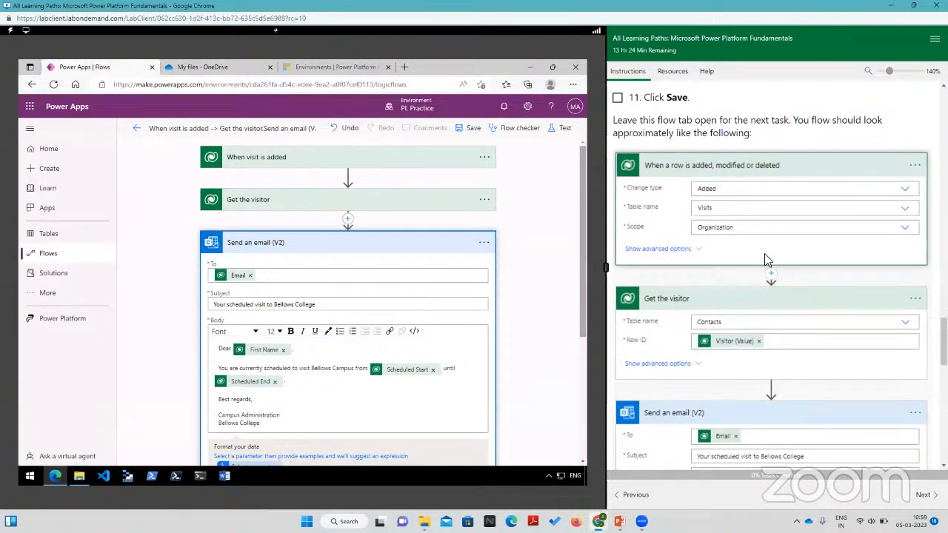
scroll(764, 253, down, 2)
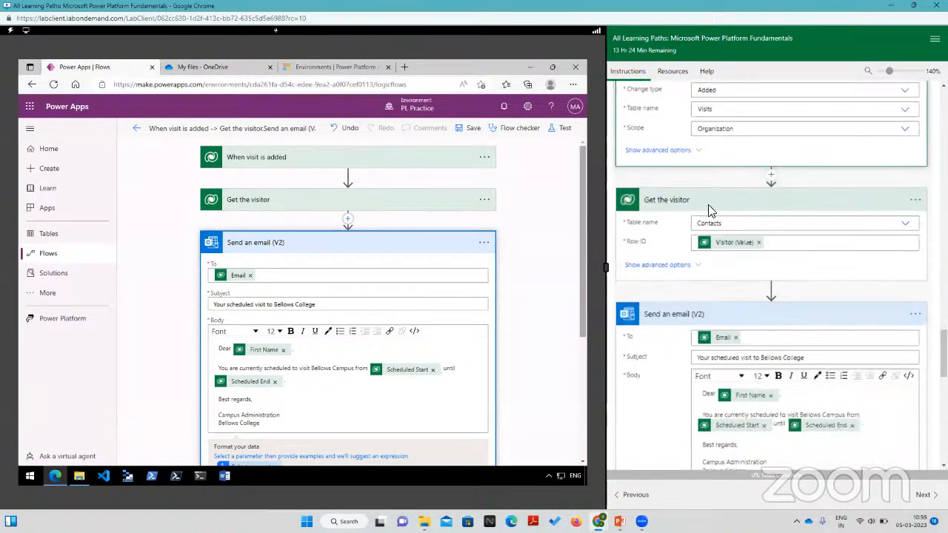
Step: Expand "When visit is added" and "Get the visitor" to check their settings against the lab's reference flow, and save the flow again
click(329, 158)
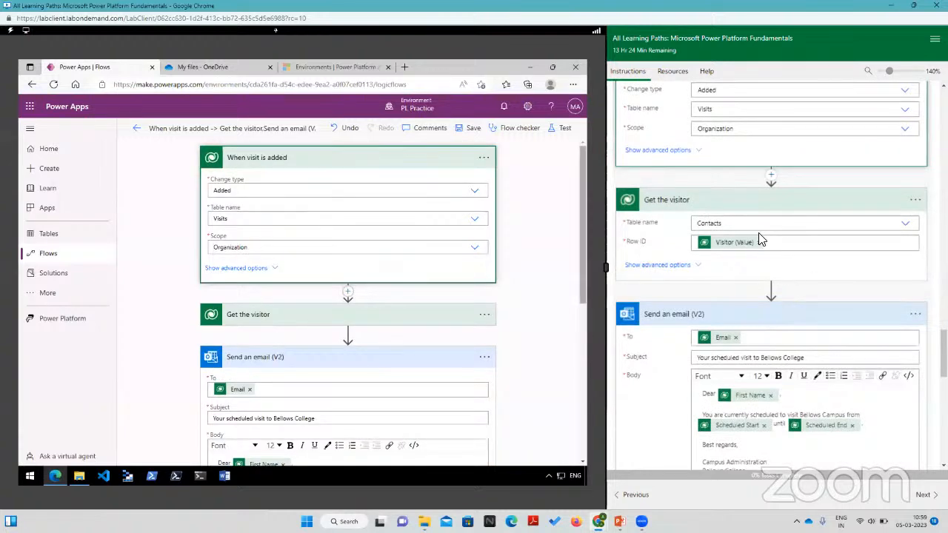
scroll(763, 250, down, 3)
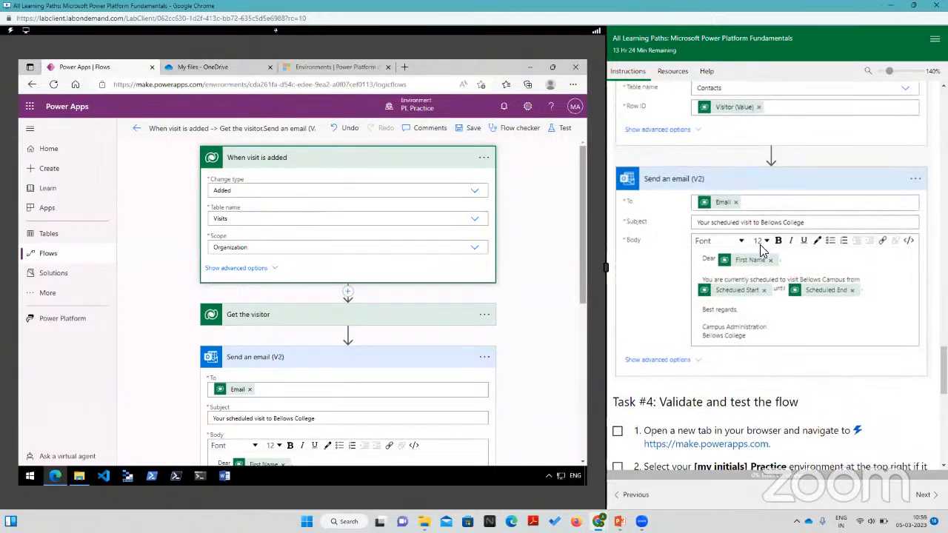
scroll(752, 234, up, 4)
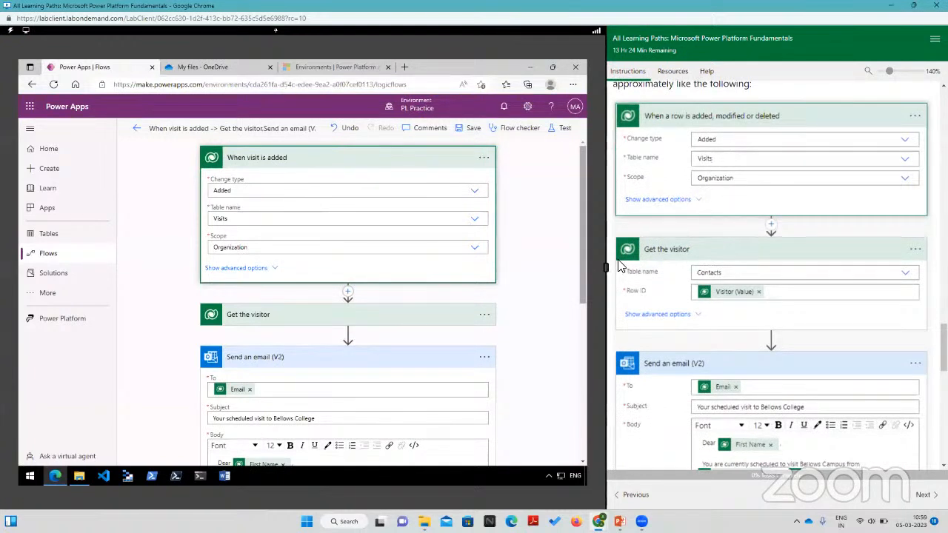
scroll(735, 191, down, 1)
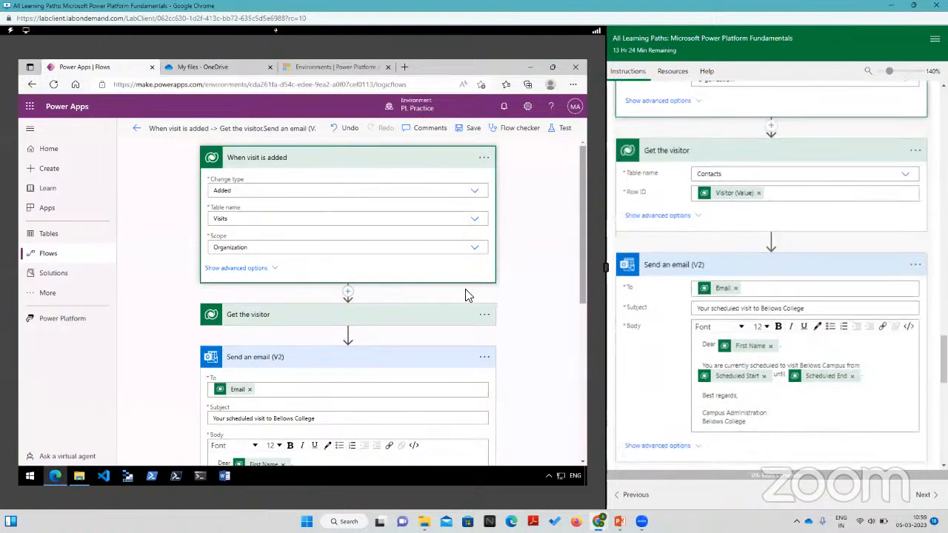
click(353, 317)
scroll(527, 304, down, 5)
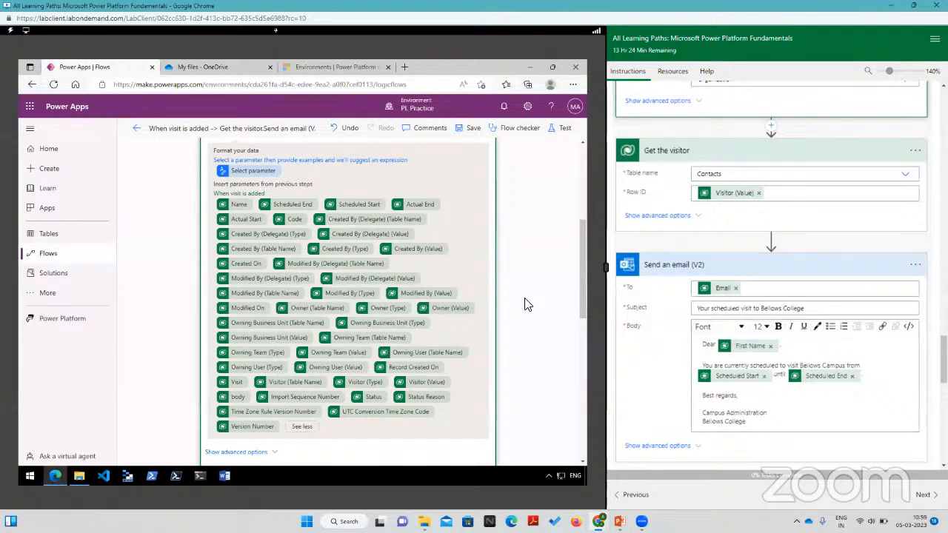
scroll(526, 304, down, 10)
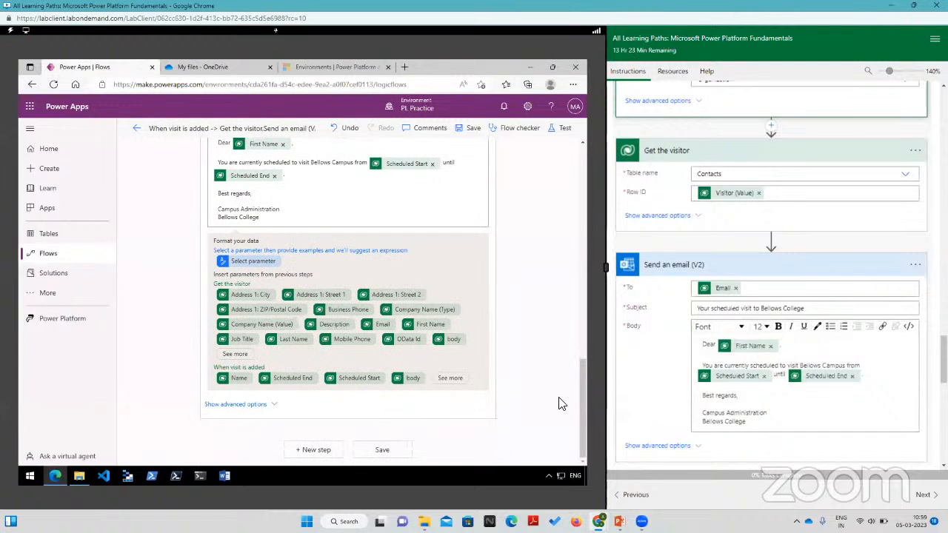
scroll(533, 253, up, 2)
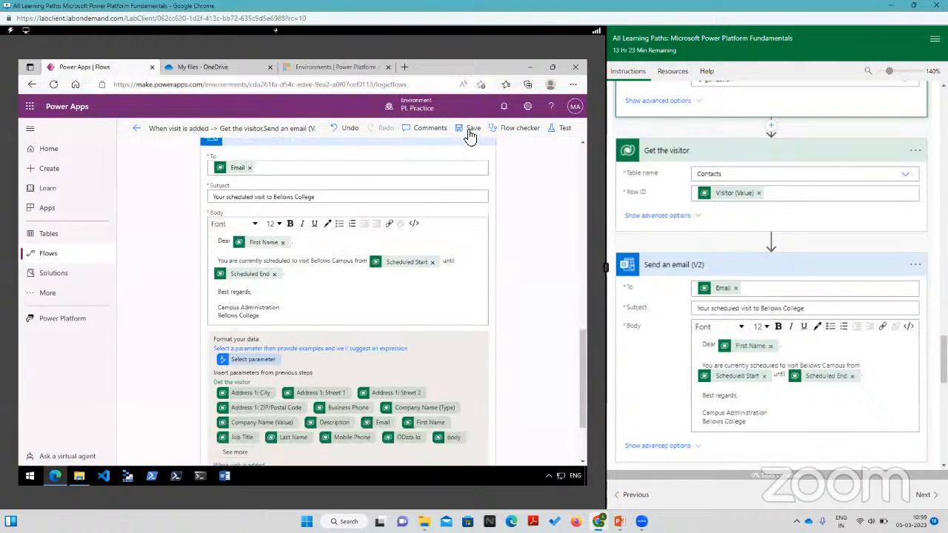
click(470, 133)
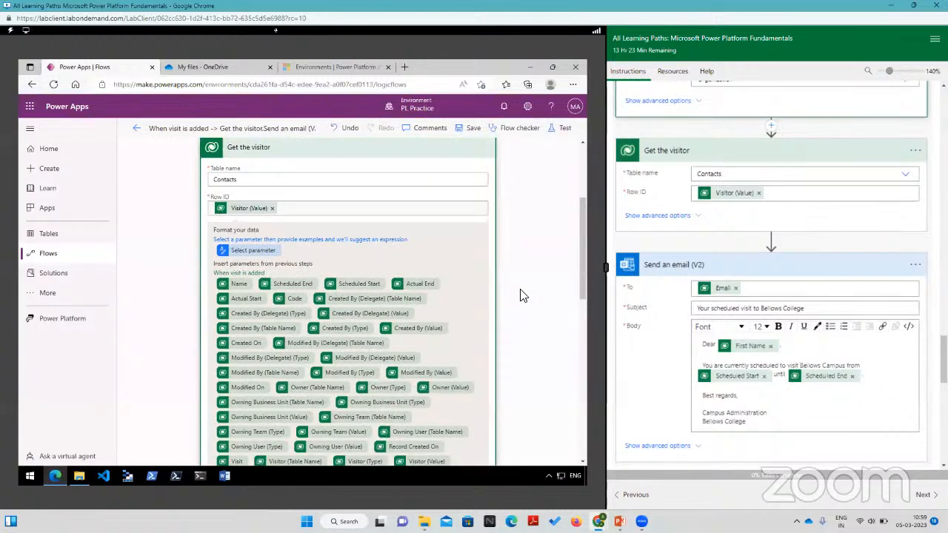
Step: Examine the whole flow from trigger to email action and read the Task #4 instructions for validating and testing it
scroll(522, 295, up, 3)
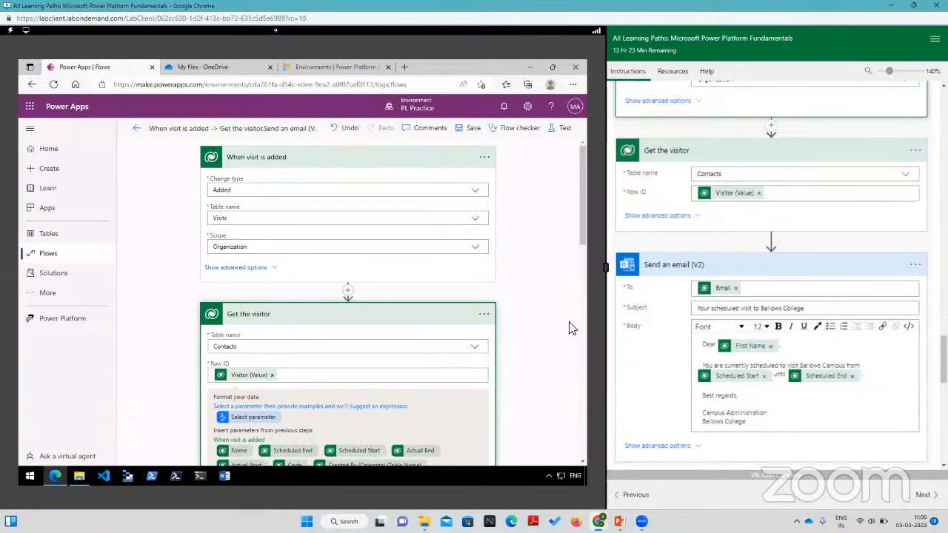
scroll(555, 328, down, 5)
scroll(332, 329, down, 3)
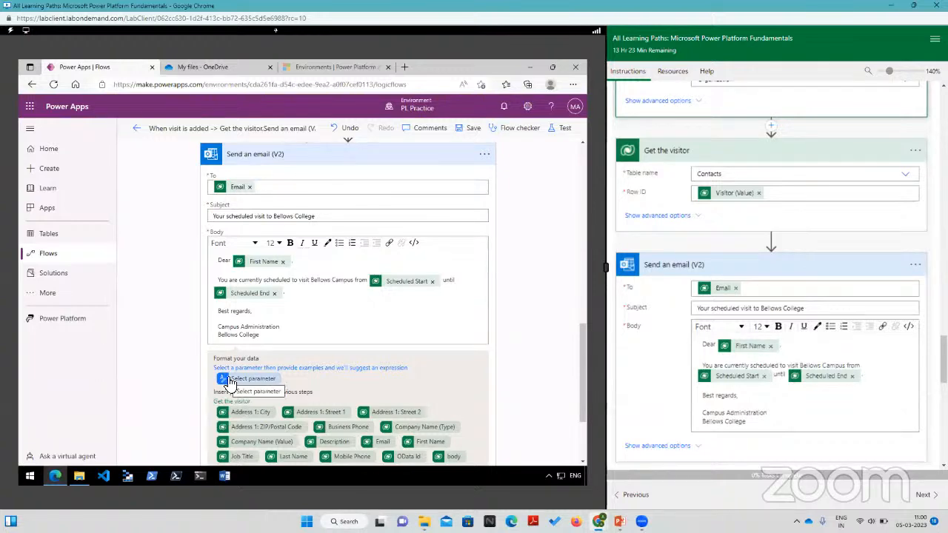
scroll(693, 389, down, 10)
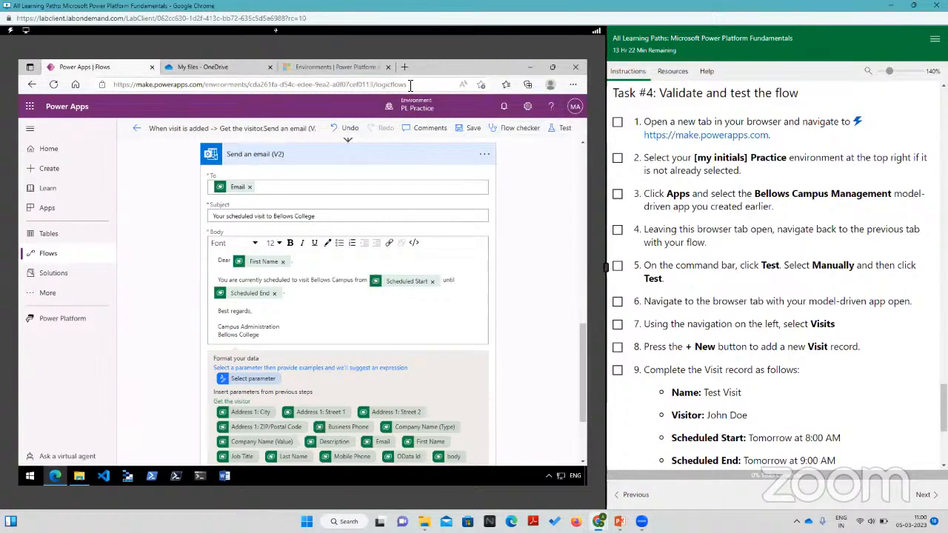
scroll(126, 185, up, 2)
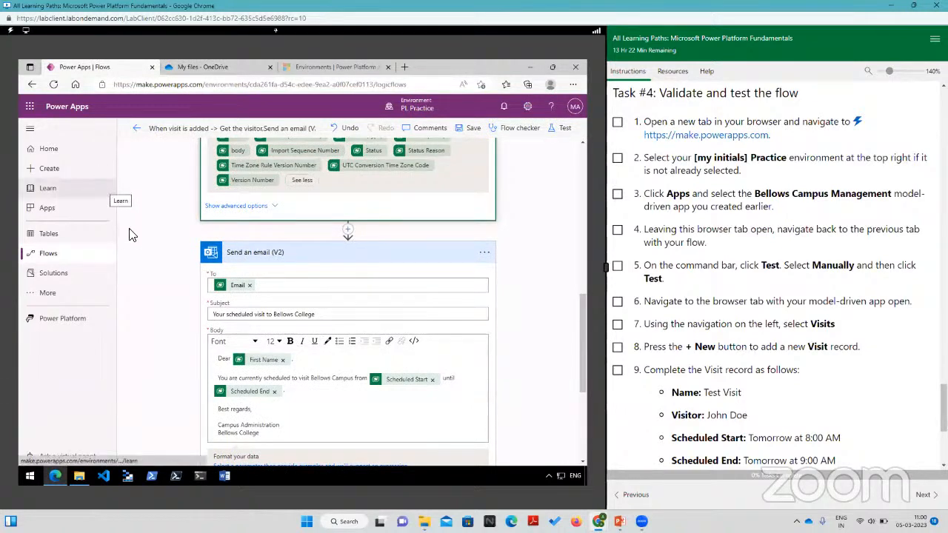
scroll(147, 248, up, 5)
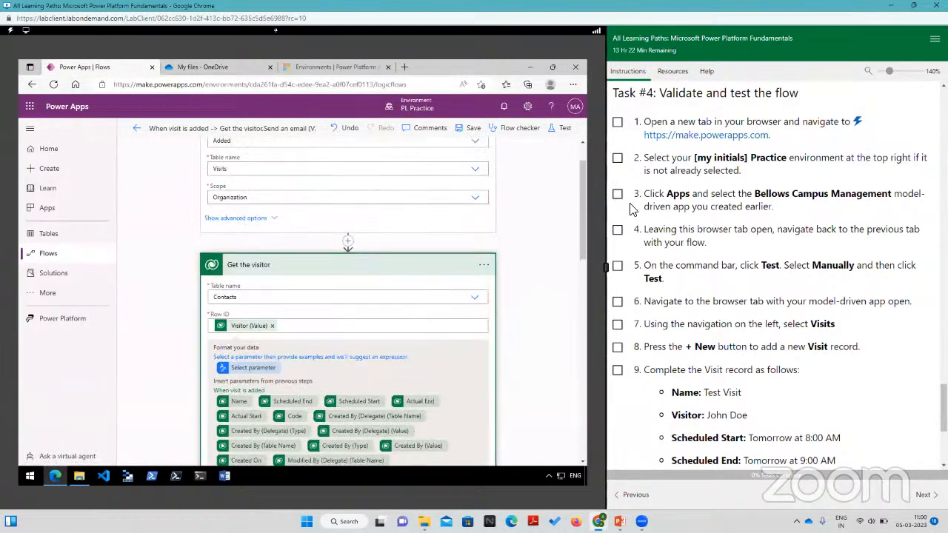
Step: Open make.powerapps.com in a new browser tab from the lab link and launch the Bellows Campus Management app
click(711, 136)
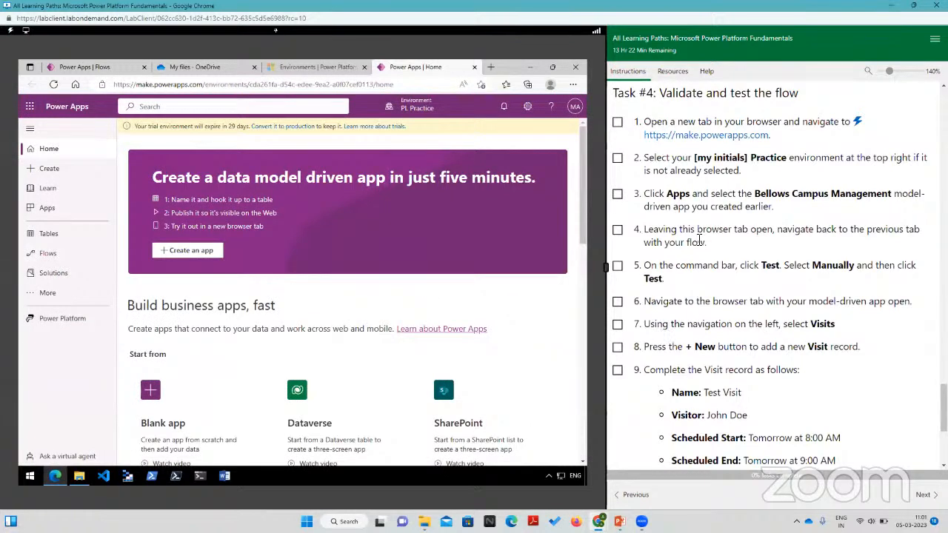
click(47, 211)
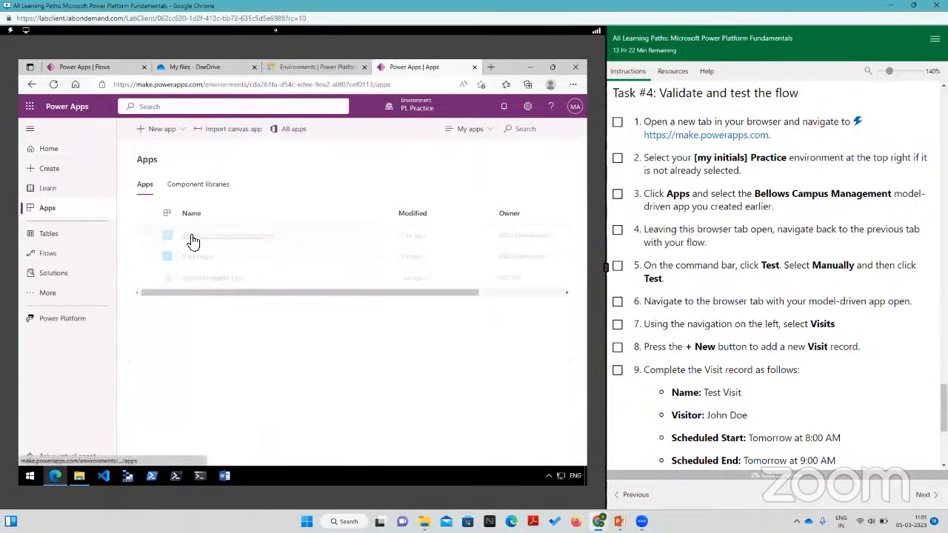
click(208, 236)
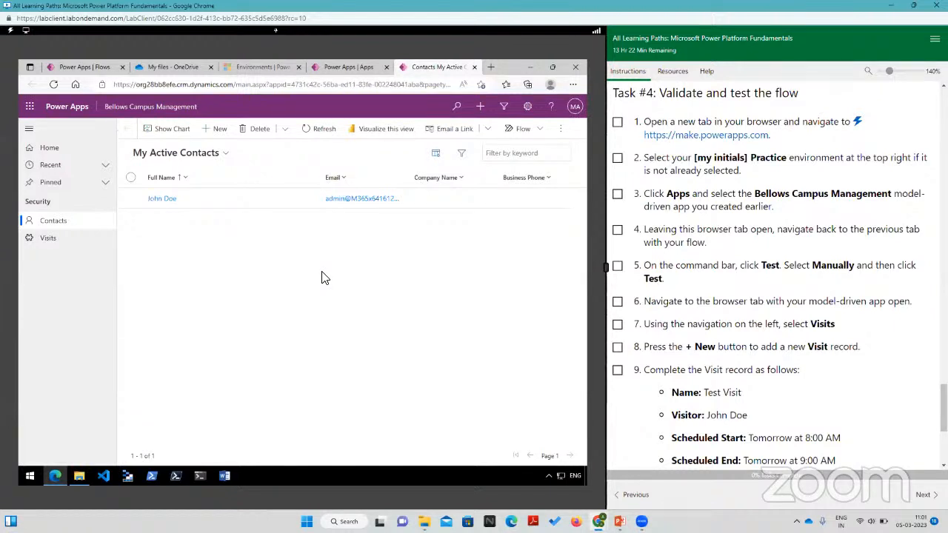
Step: Start a new visit record in Visits, name it "Test trigger" and choose the recent contact as the visitor
click(48, 239)
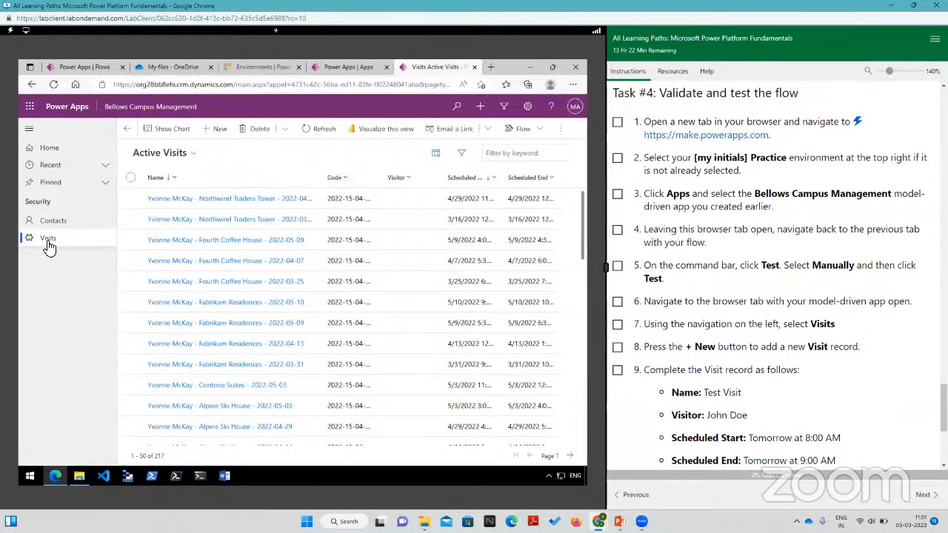
click(213, 131)
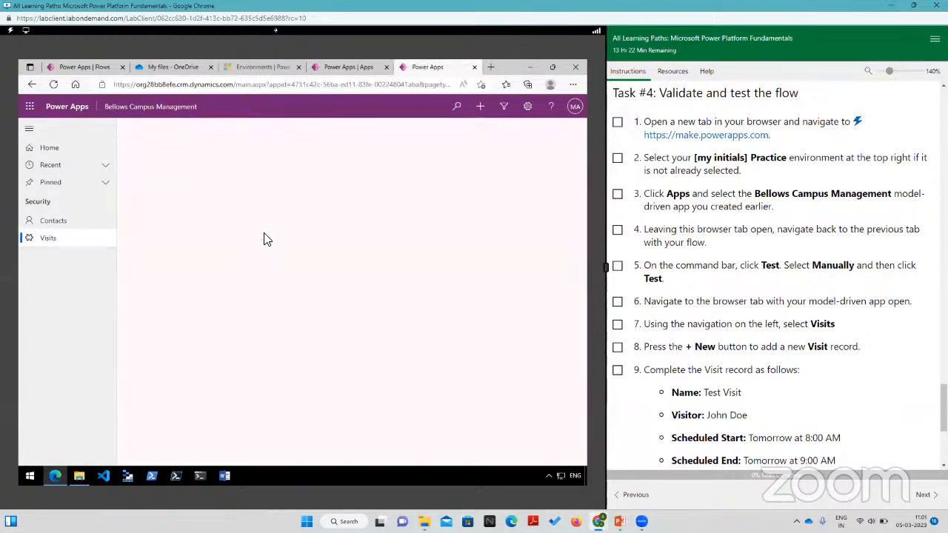
click(237, 223)
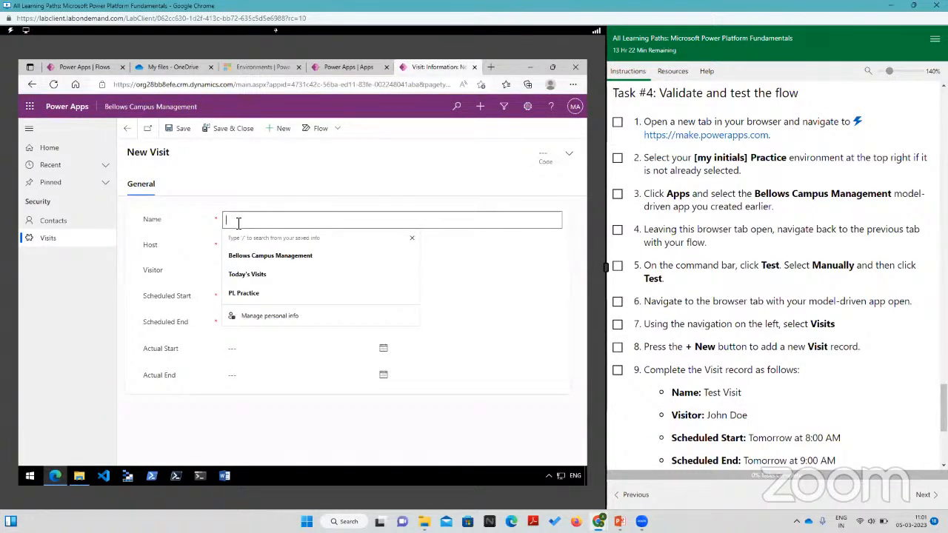
text(Test)
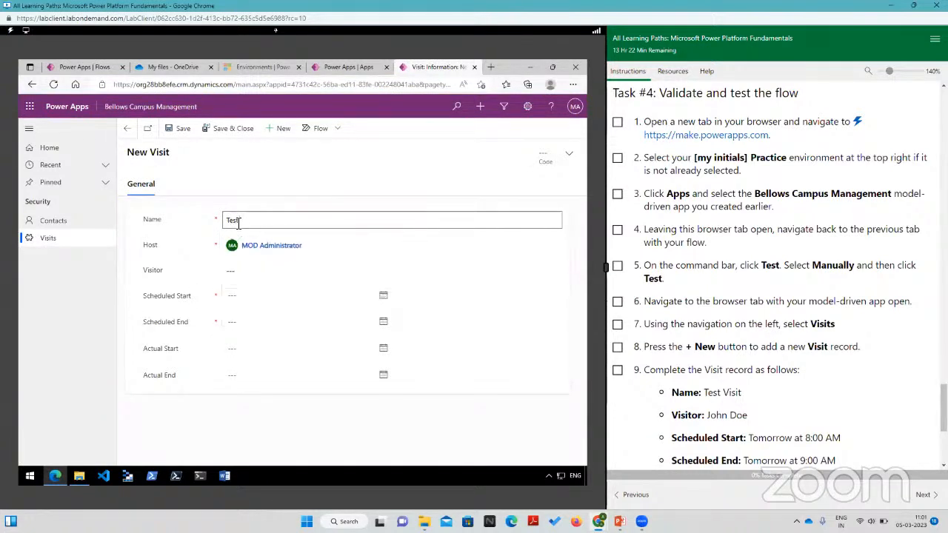
text(Trigger)
scroll(719, 330, down, 3)
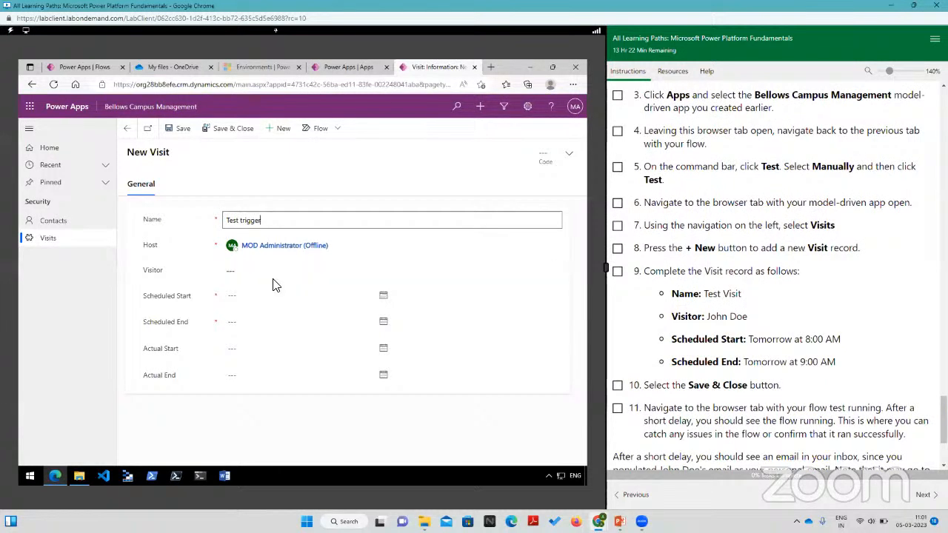
click(242, 272)
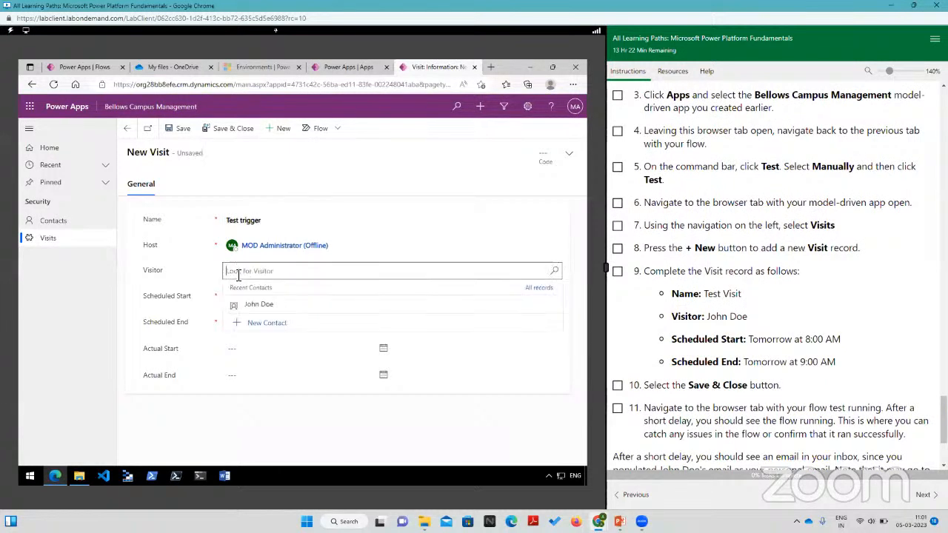
click(263, 307)
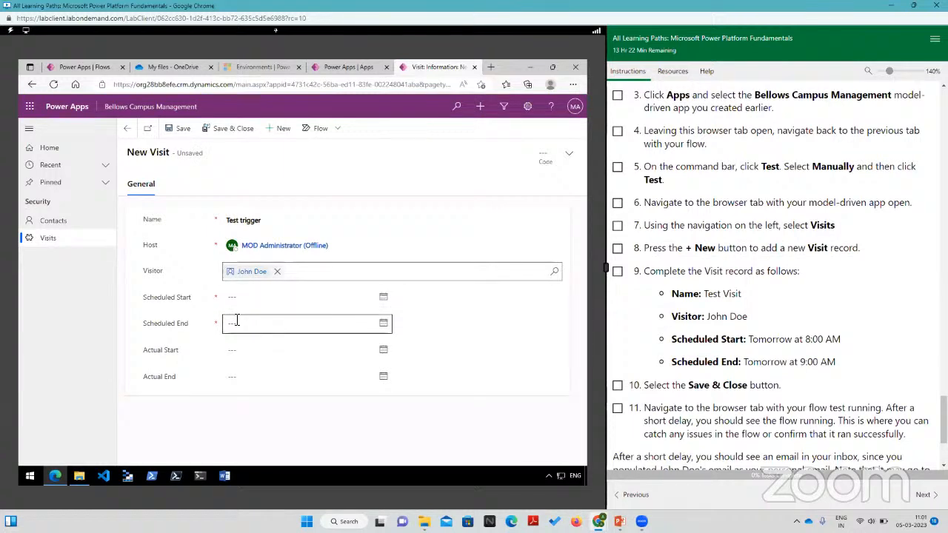
Step: Set the visit's scheduled start to 3/5/2023 at 8:00 AM
click(383, 298)
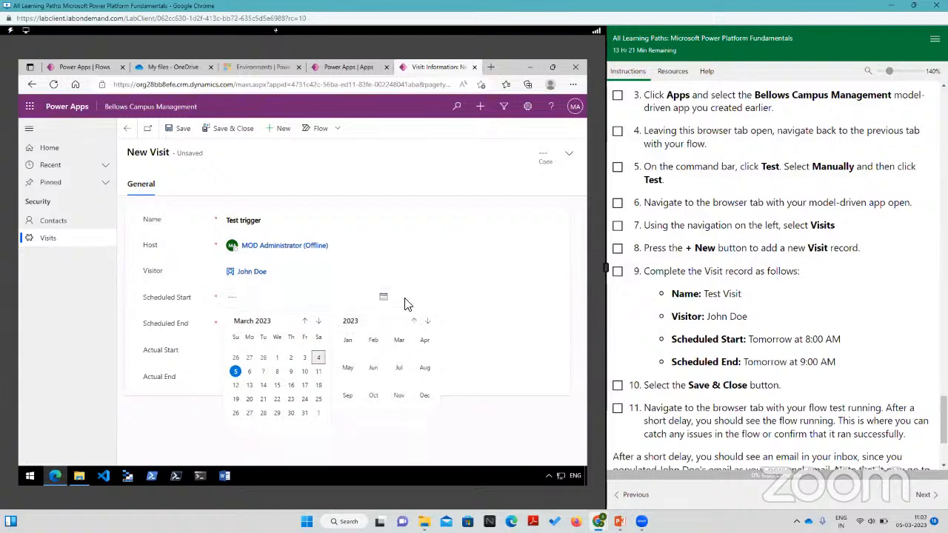
click(386, 299)
click(386, 299)
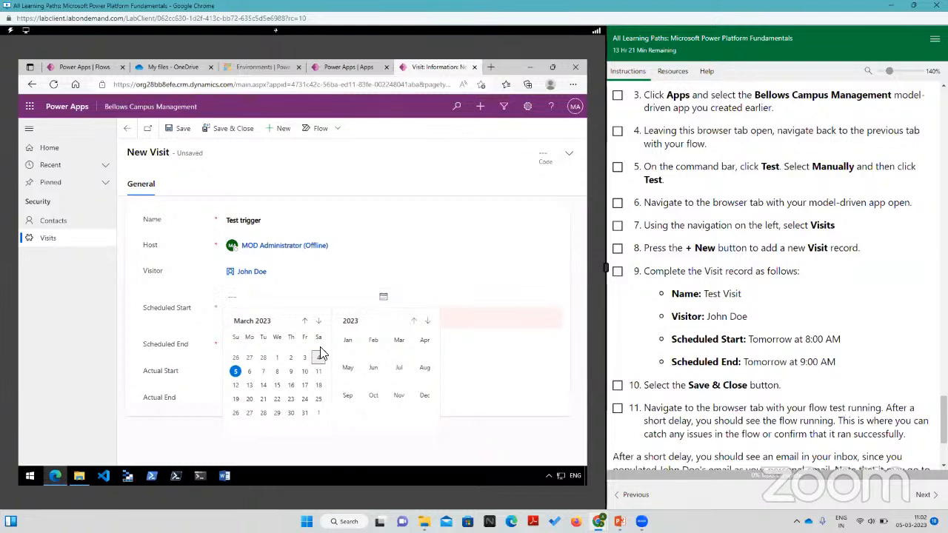
click(236, 371)
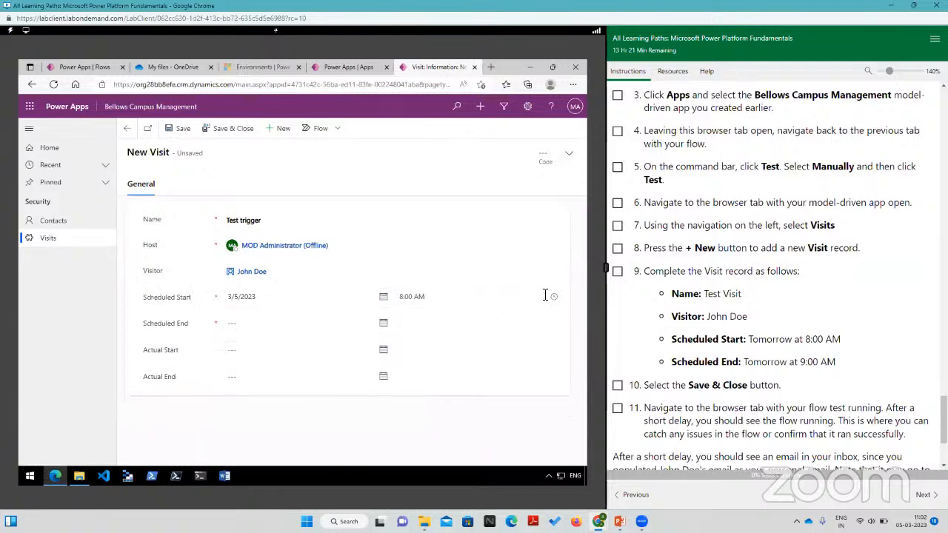
Step: Set the scheduled end to 3/5/2023 at 9:00 AM, and save and close the visit record
click(383, 323)
click(236, 249)
click(474, 329)
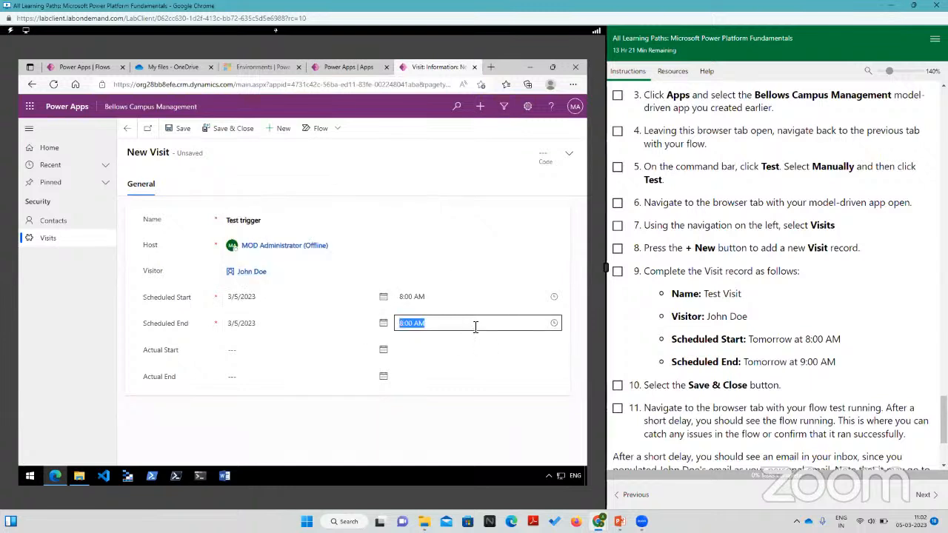
click(554, 323)
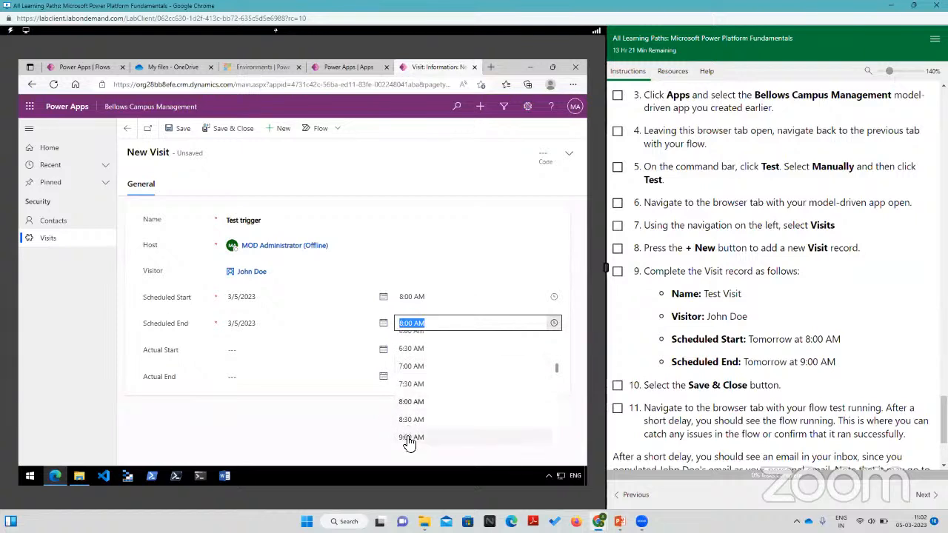
click(411, 437)
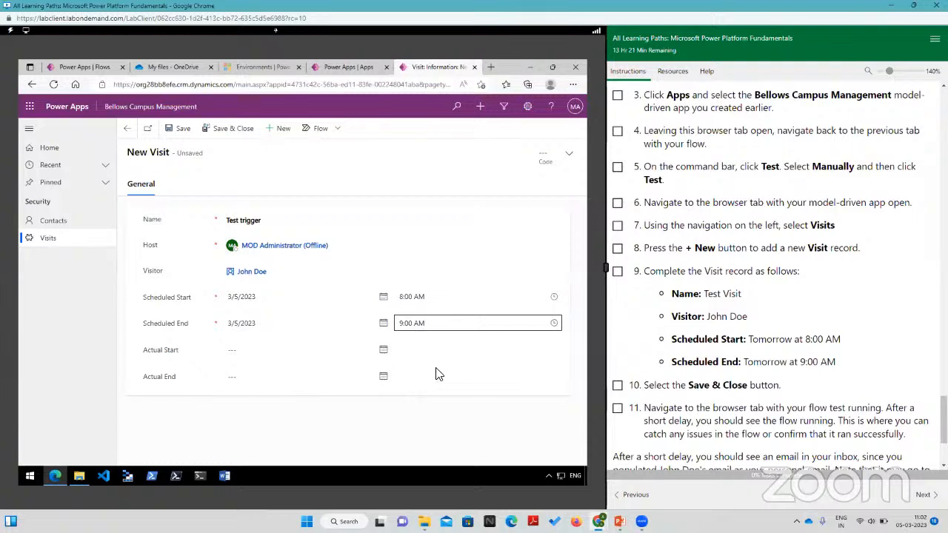
click(220, 130)
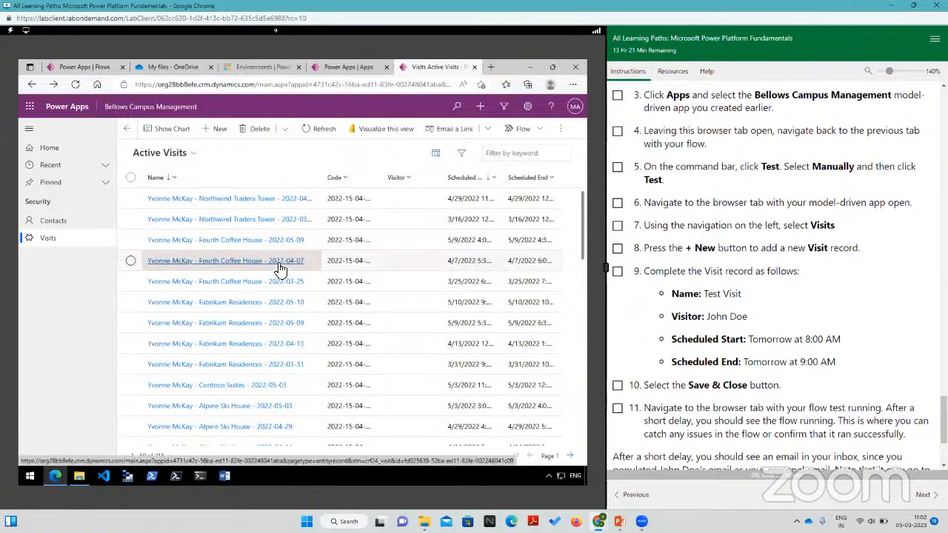
Step: Return to the open flow and review its trigger, visitor lookup and email action alongside the remaining Task #4 instructions
scroll(689, 237, down, 3)
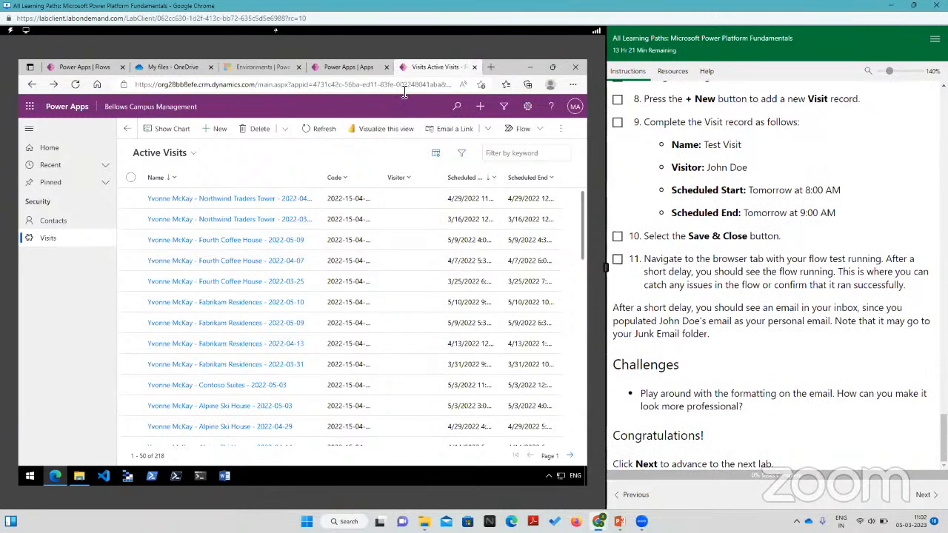
click(83, 66)
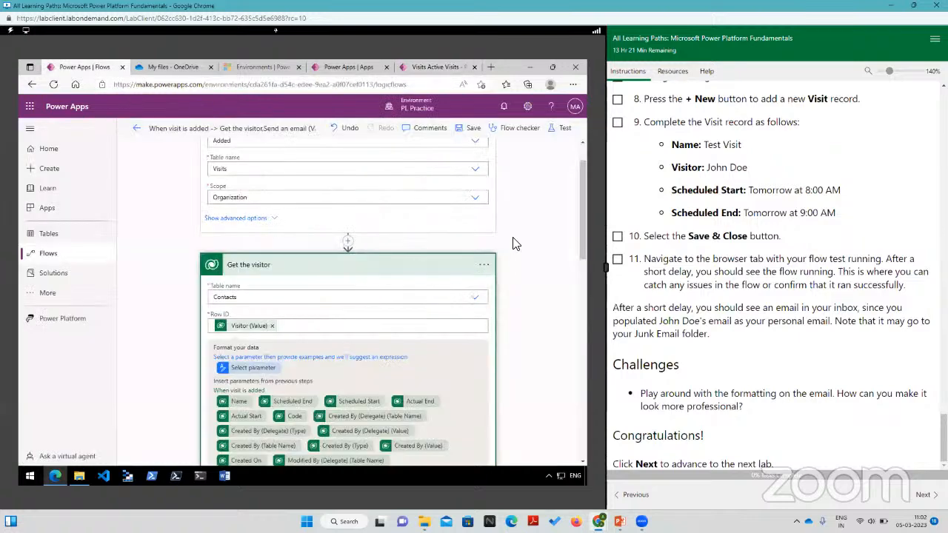
scroll(517, 245, up, 1)
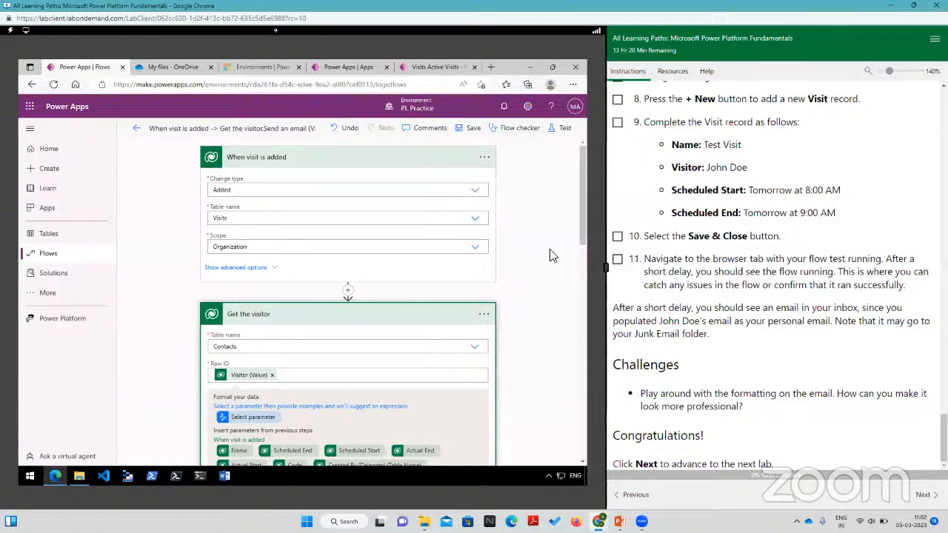
scroll(533, 245, down, 10)
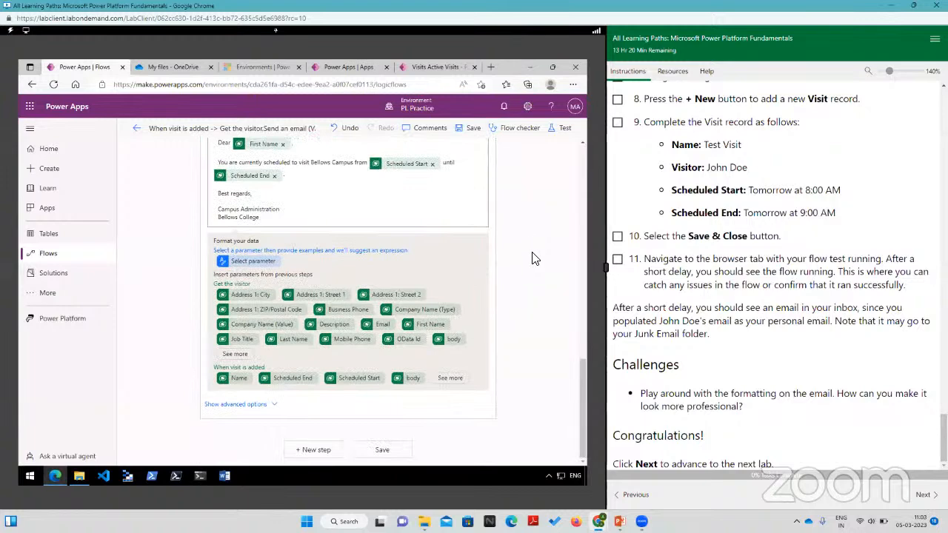
scroll(532, 258, up, 6)
scroll(804, 286, up, 3)
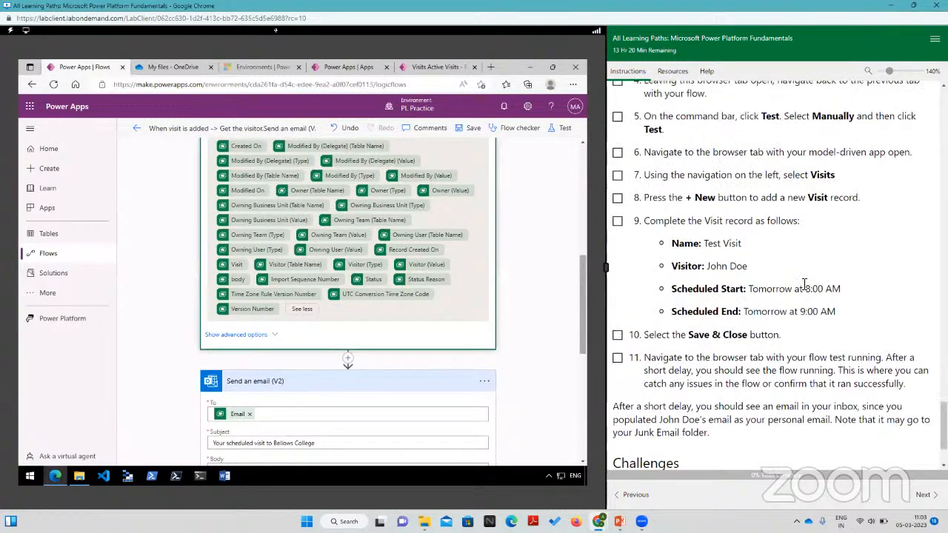
scroll(805, 285, down, 3)
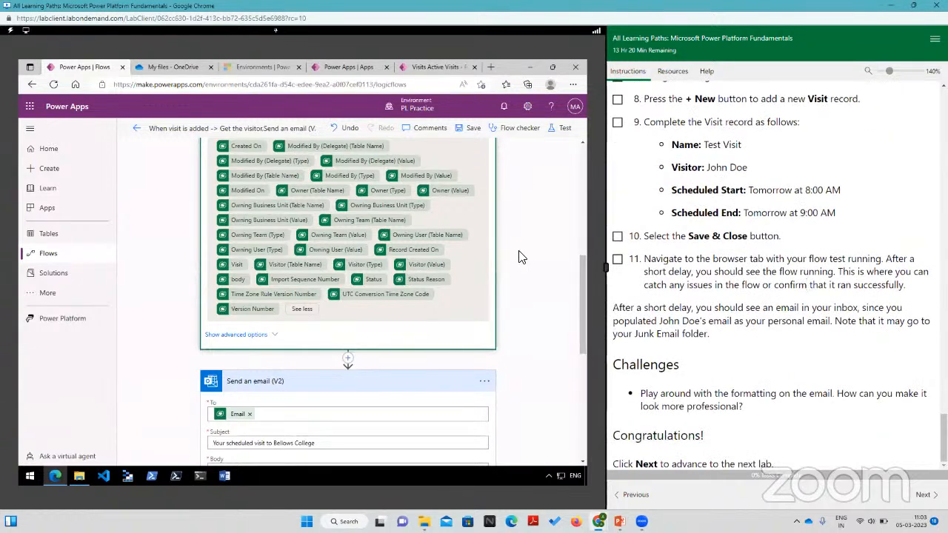
scroll(520, 257, up, 5)
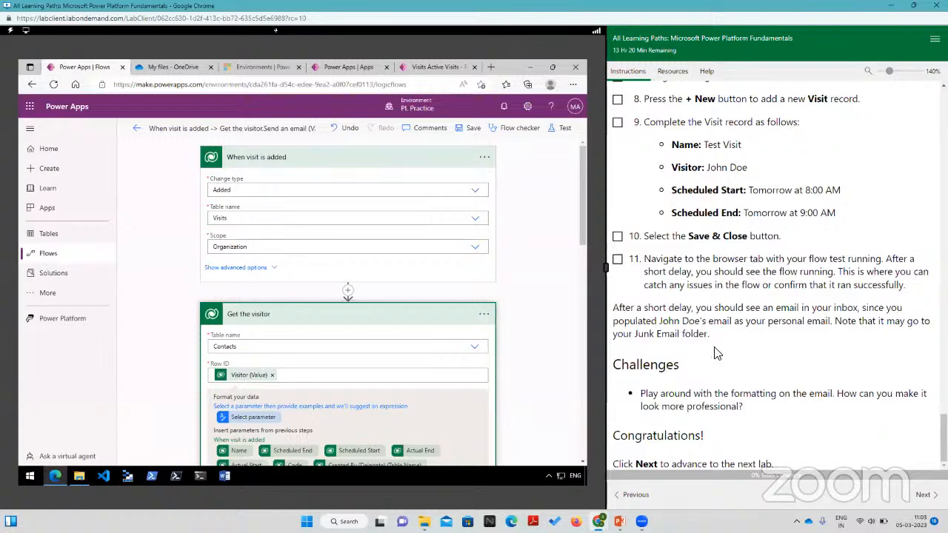
scroll(763, 377, up, 3)
scroll(775, 358, down, 3)
Step: Try to find the mailbox by searching the web for "email" in a new browser tab, and close that tab
click(491, 67)
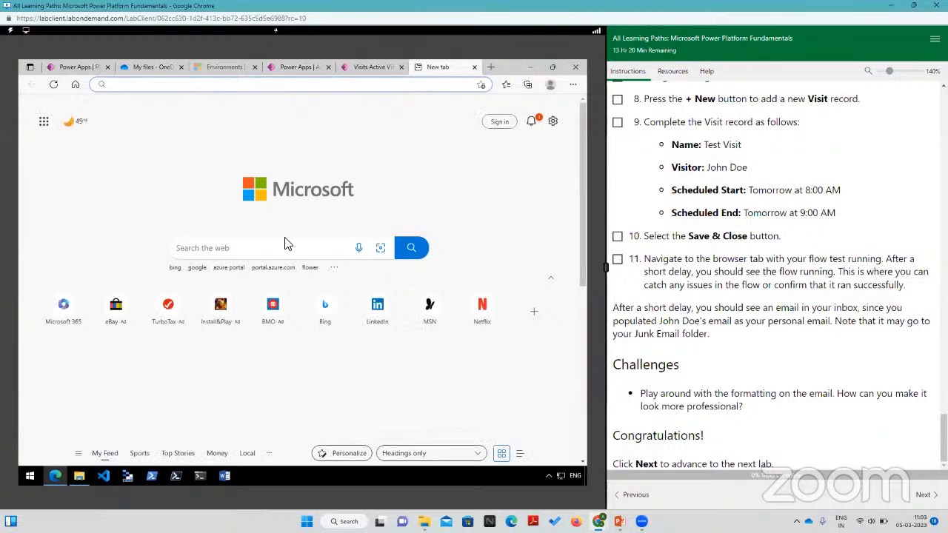
text(email)
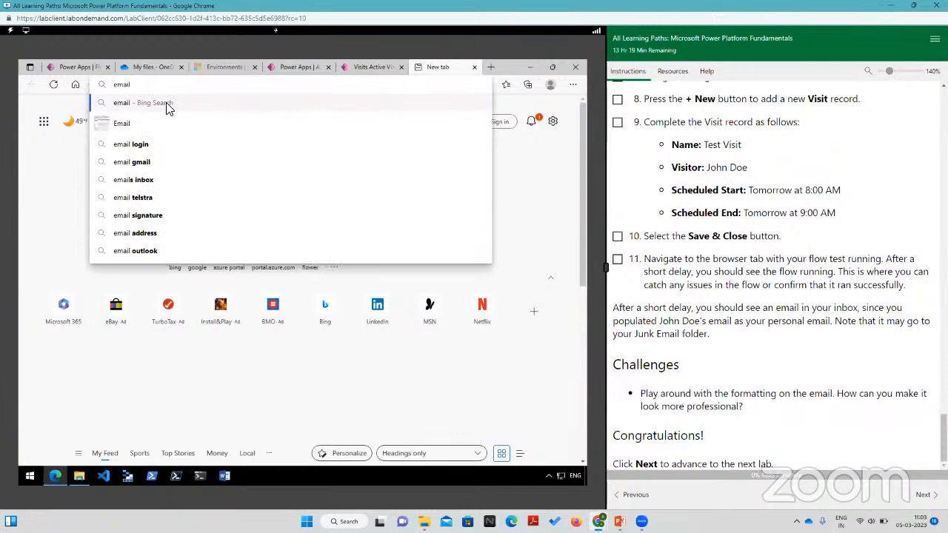
click(169, 108)
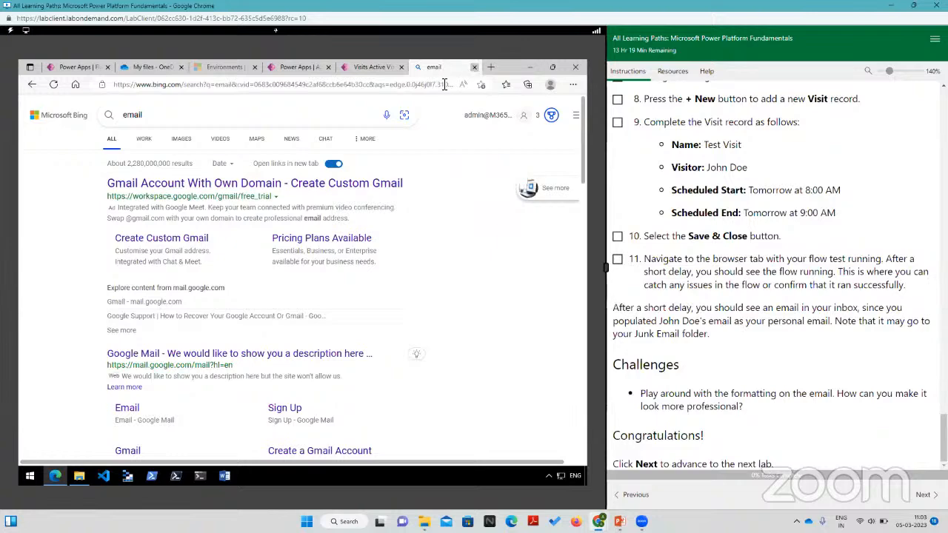
click(475, 67)
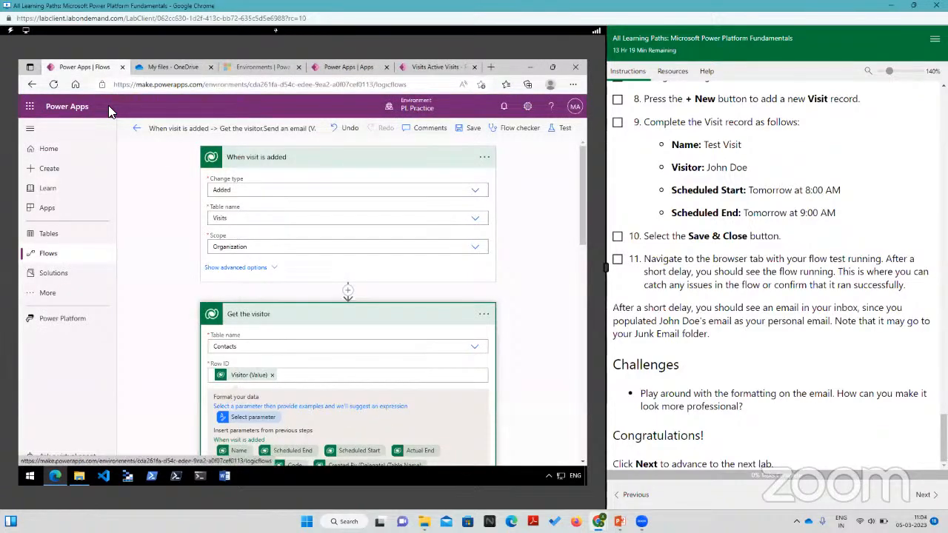
Step: Open a new browser tab and dismiss the Microsoft Edge sign-in offer
click(491, 68)
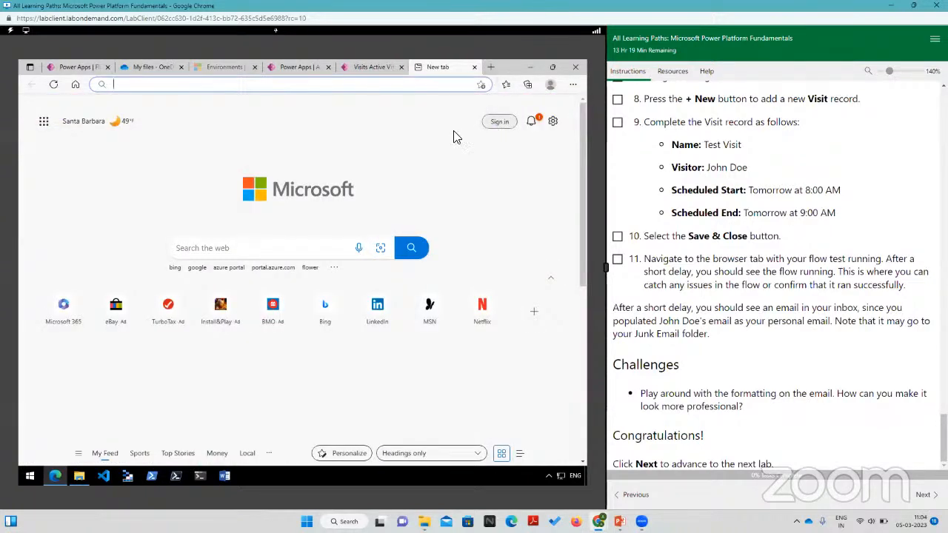
click(500, 123)
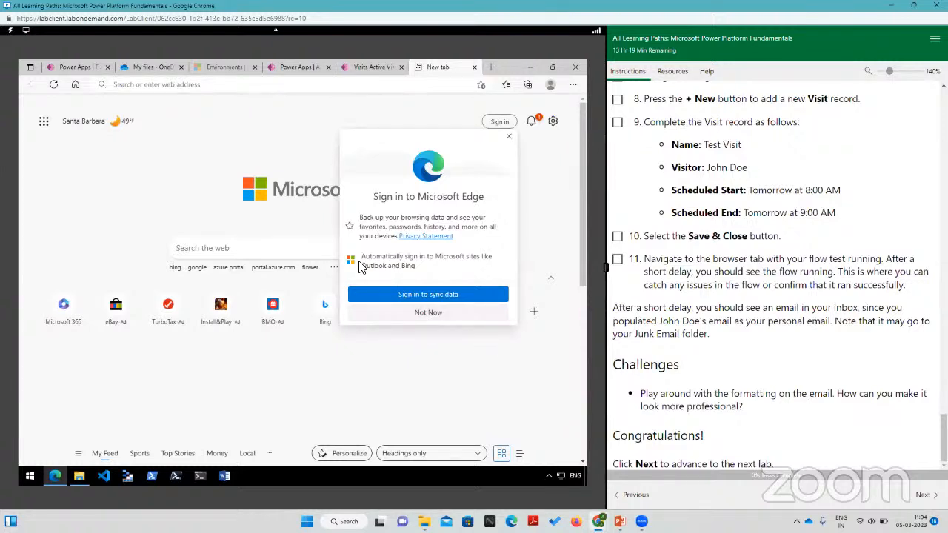
click(304, 346)
mouse_move(102, 126)
click(130, 85)
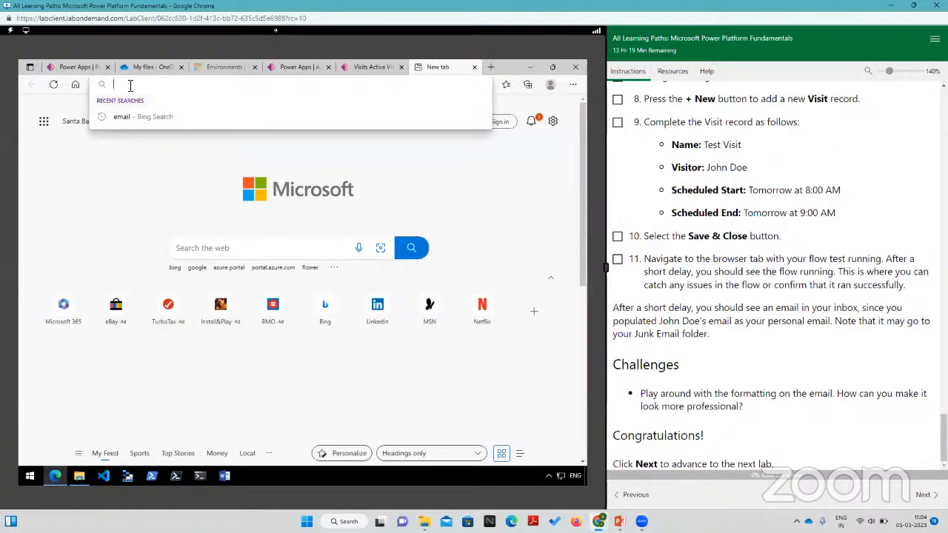
Step: Look through the open Power Apps pages, including the home page and its additional navigation items, for a way to the mailbox
click(361, 66)
click(294, 65)
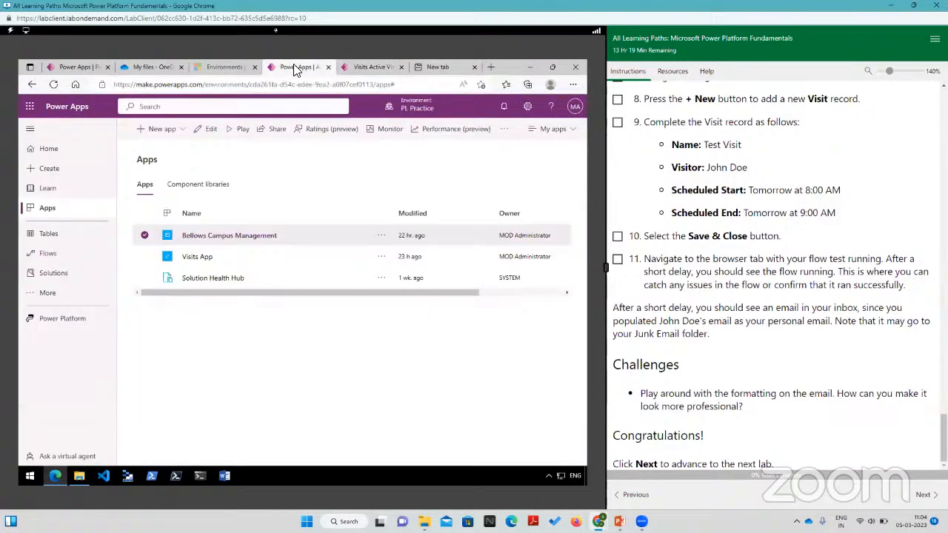
click(64, 67)
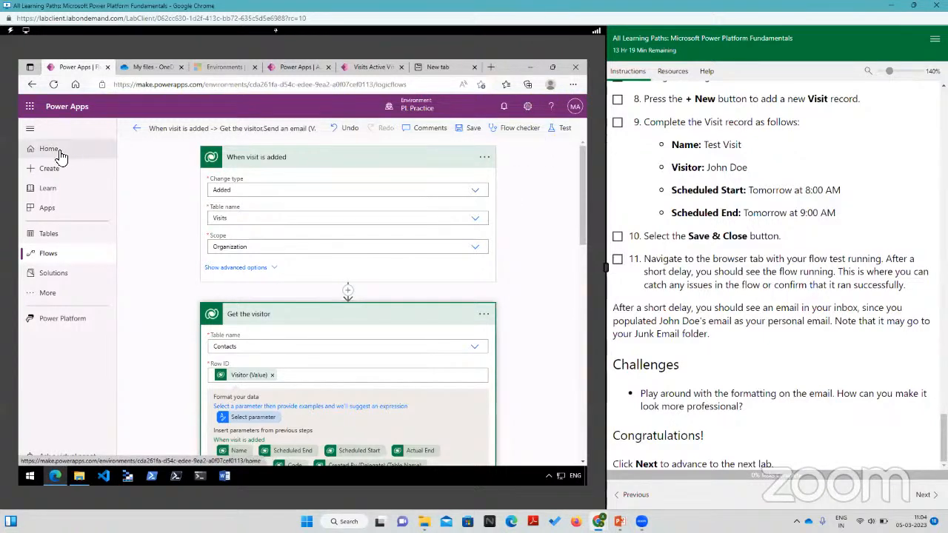
click(300, 68)
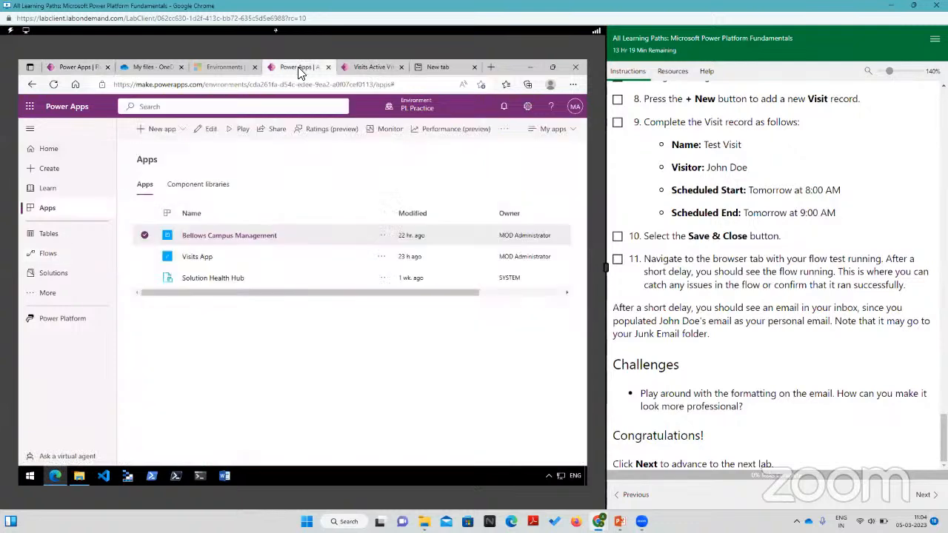
click(46, 151)
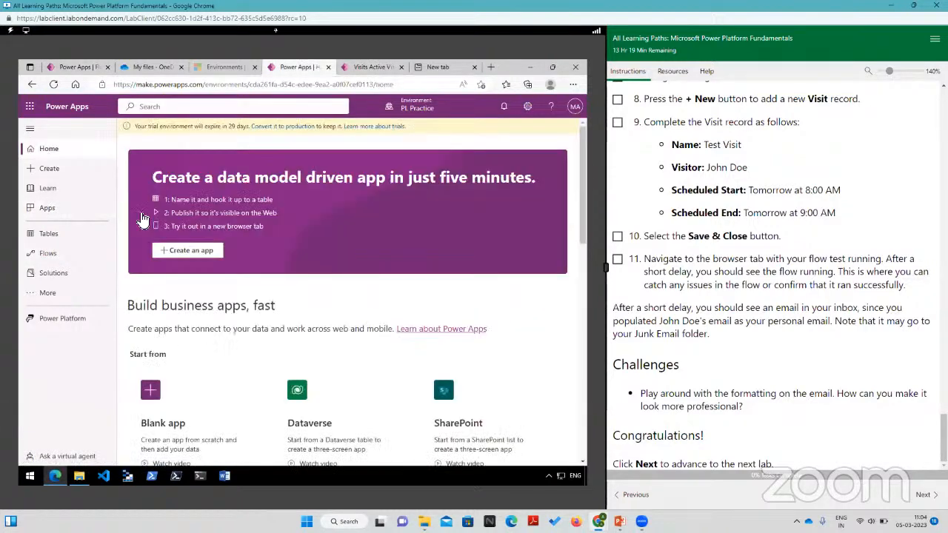
scroll(302, 289, down, 3)
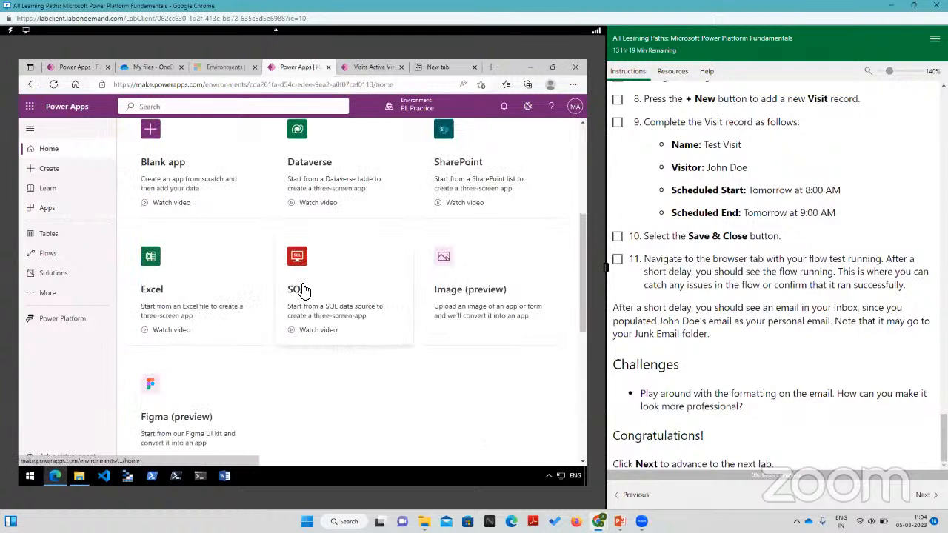
click(45, 294)
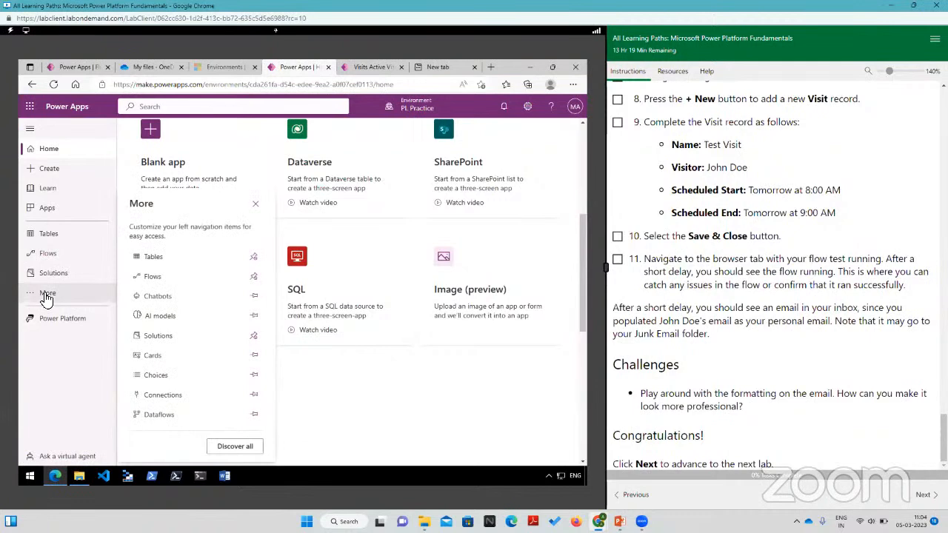
click(45, 295)
click(45, 295)
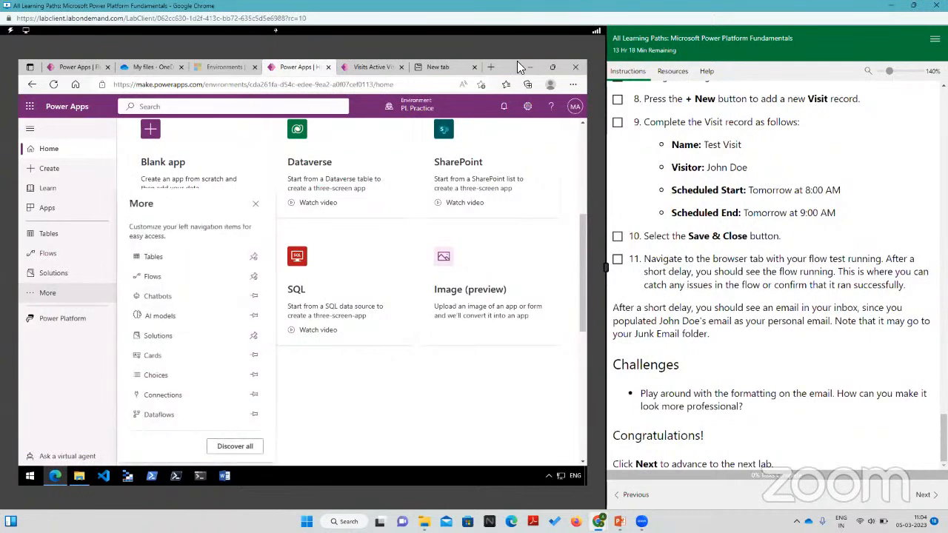
Step: Check the lab's tenant account resources and the open Power Apps and Active Visits pages for a way to the mailbox
click(438, 67)
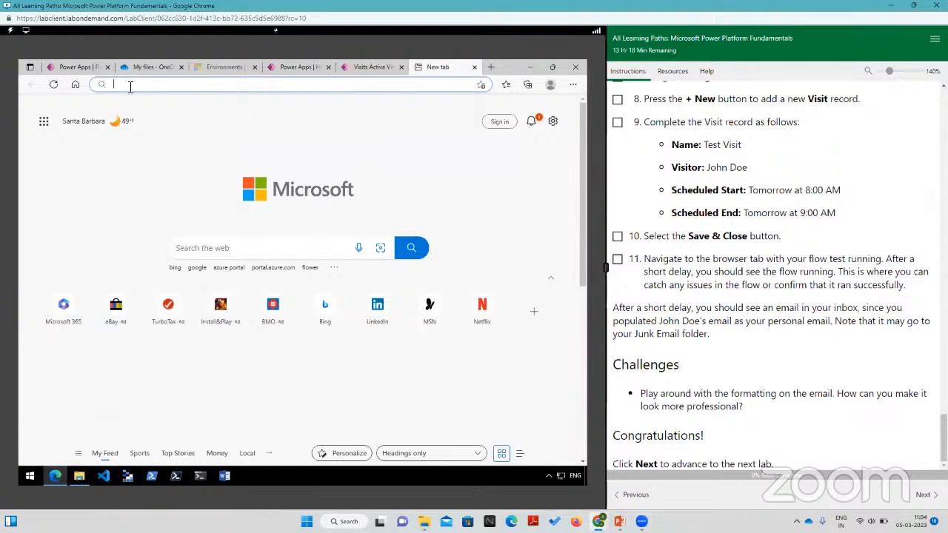
click(675, 72)
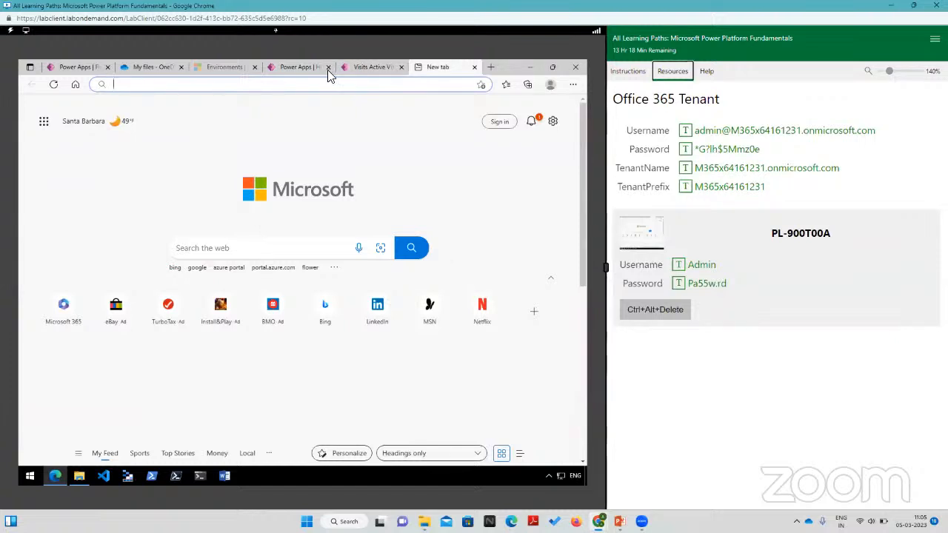
click(301, 67)
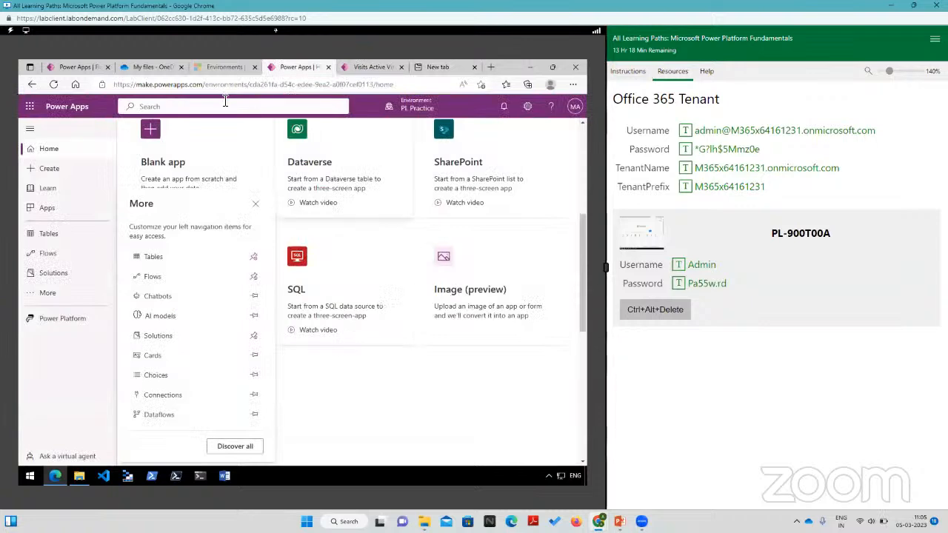
click(372, 68)
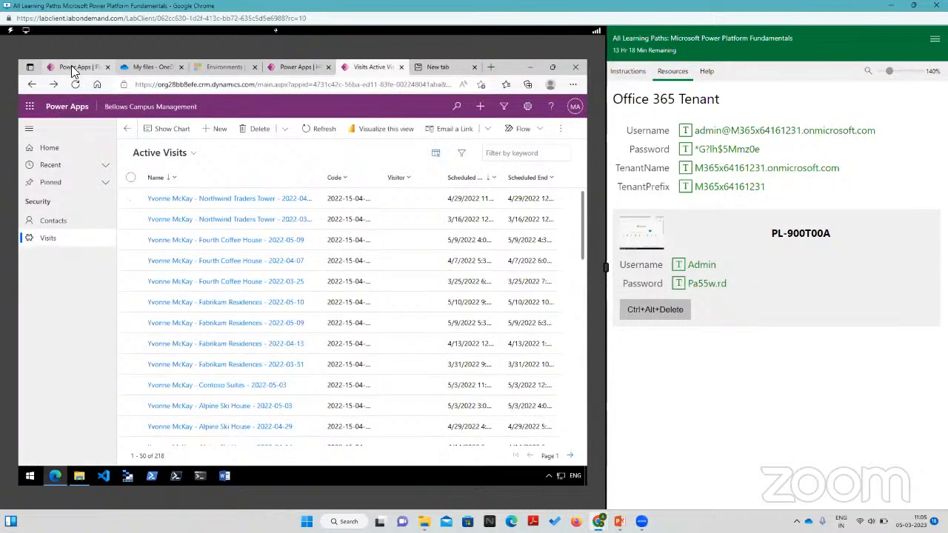
Step: Review the open flow from its visit trigger through the visitor lookup, and collapse the Send an email (V2) action
click(74, 67)
scroll(275, 319, down, 5)
scroll(275, 296, up, 3)
scroll(275, 293, down, 1)
scroll(275, 292, down, 10)
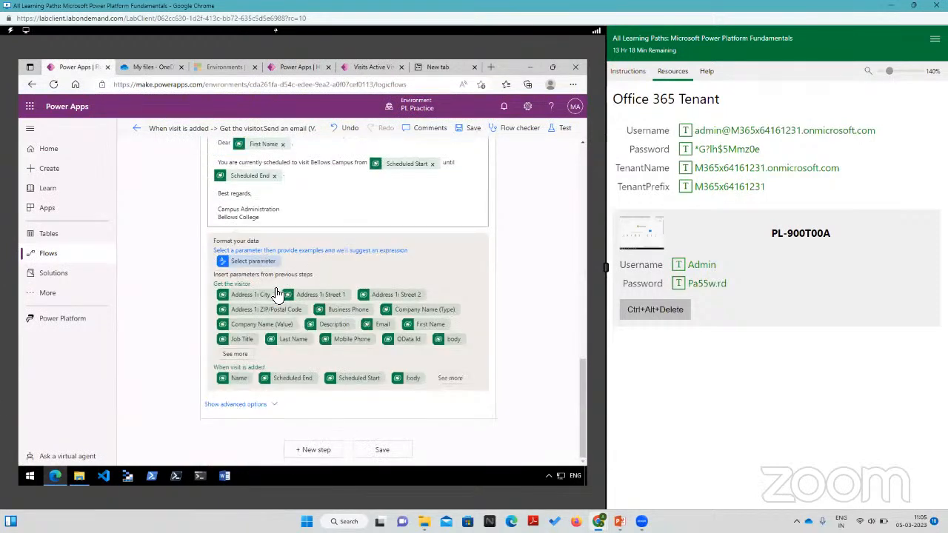
scroll(275, 294, up, 15)
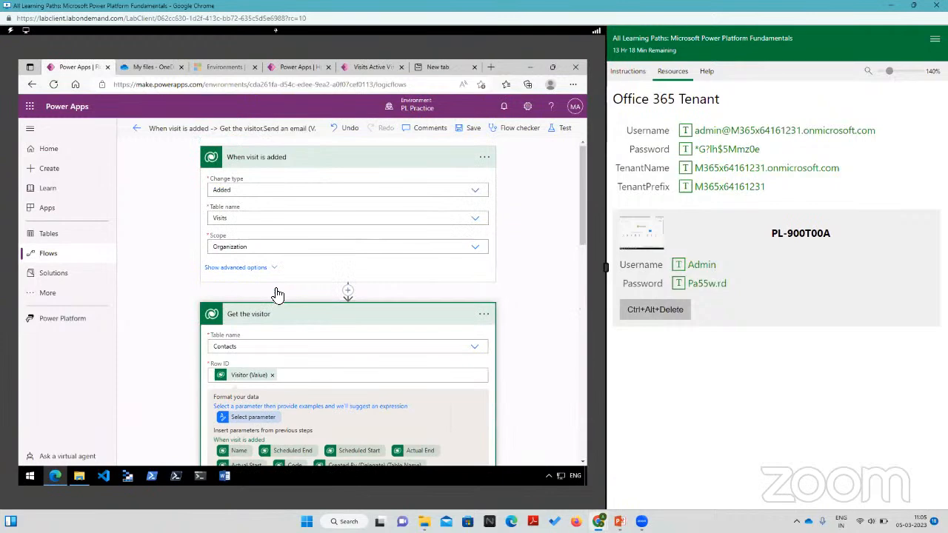
scroll(274, 294, down, 10)
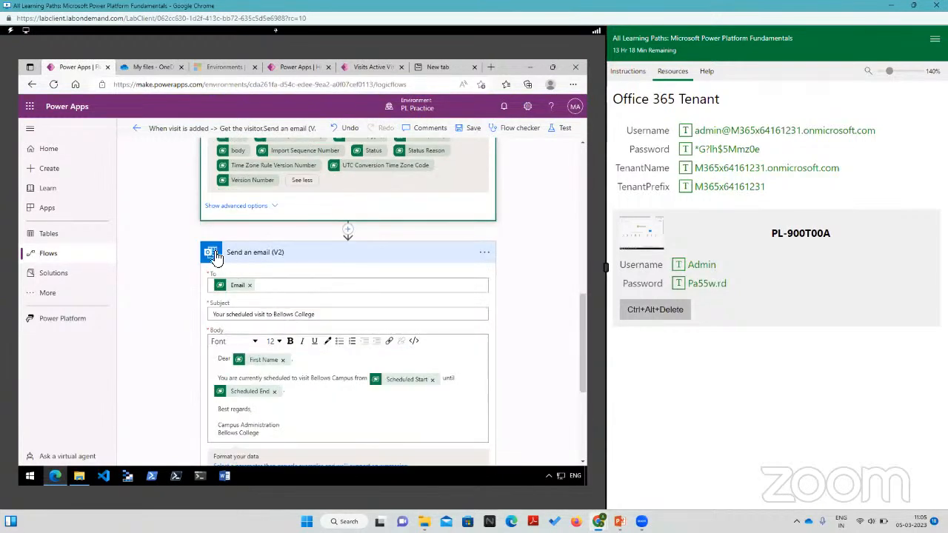
click(296, 255)
scroll(313, 311, up, 1)
scroll(314, 312, down, 1)
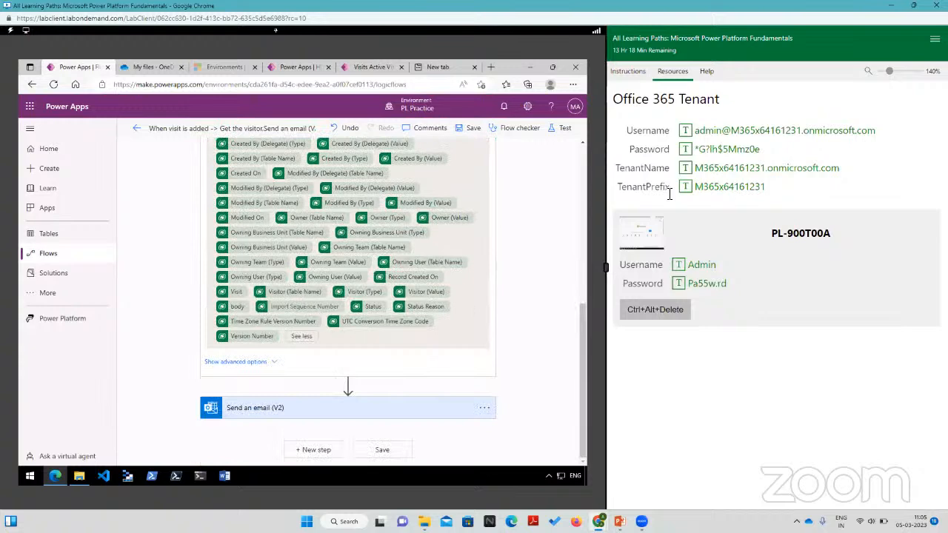
Step: Return to the lab instructions and look up which mail connector the email action uses
click(623, 74)
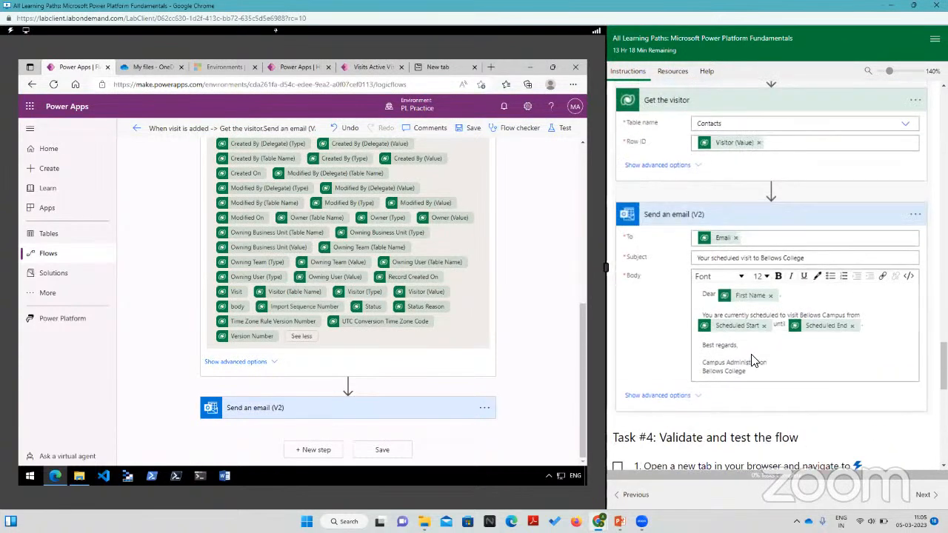
scroll(752, 361, up, 1)
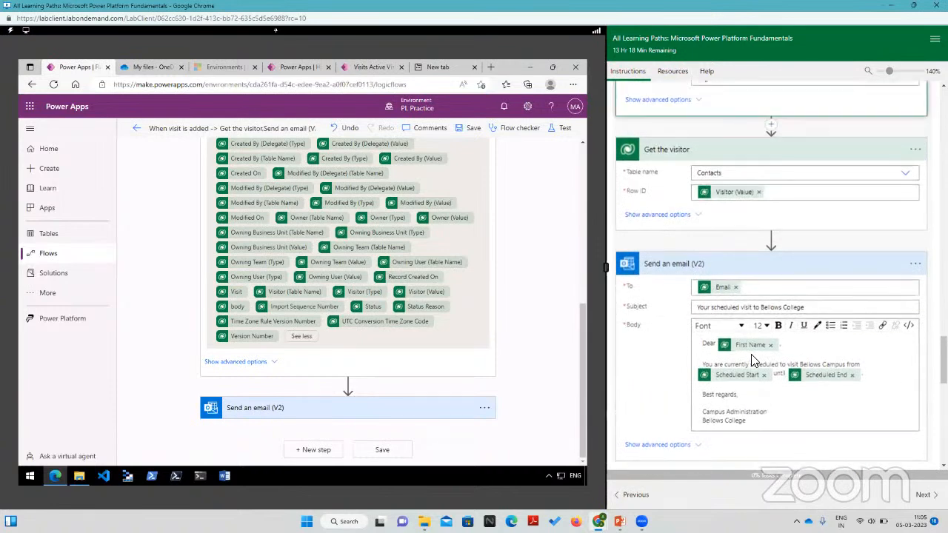
scroll(751, 361, up, 4)
scroll(751, 360, up, 11)
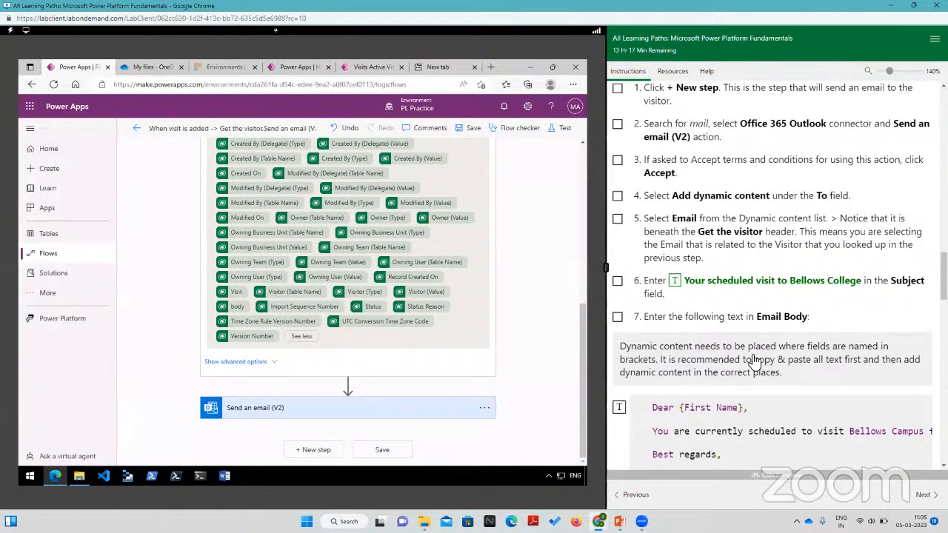
Step: Search the web for "office 365 outlook" in the empty browser tab
click(457, 68)
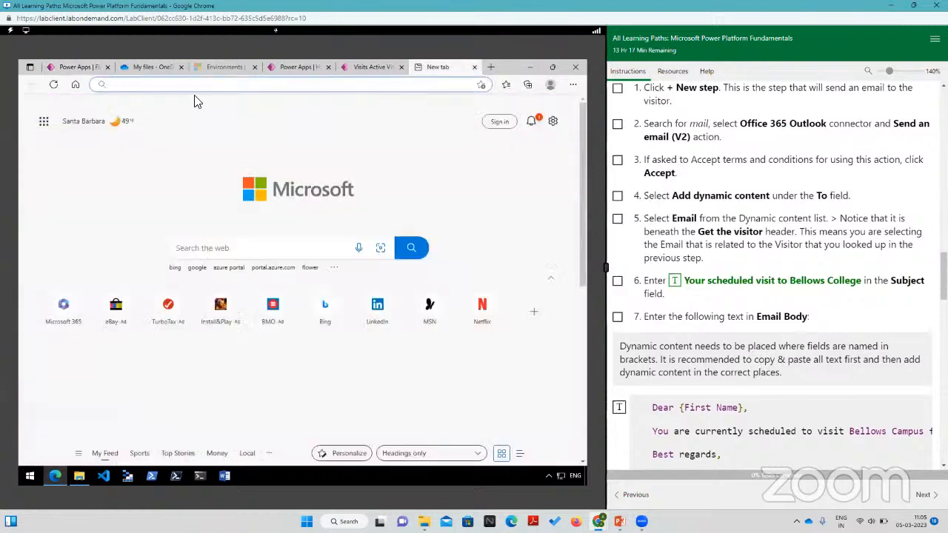
click(196, 85)
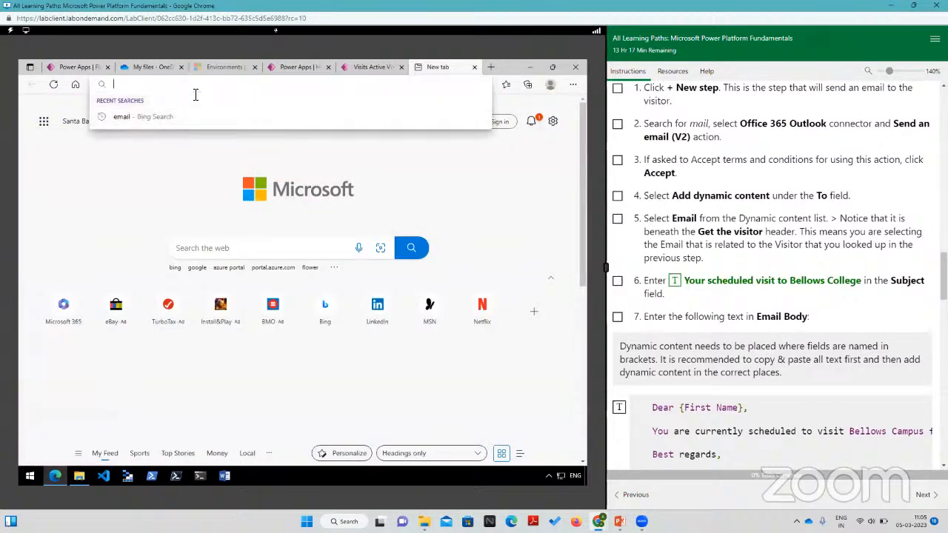
text(office)
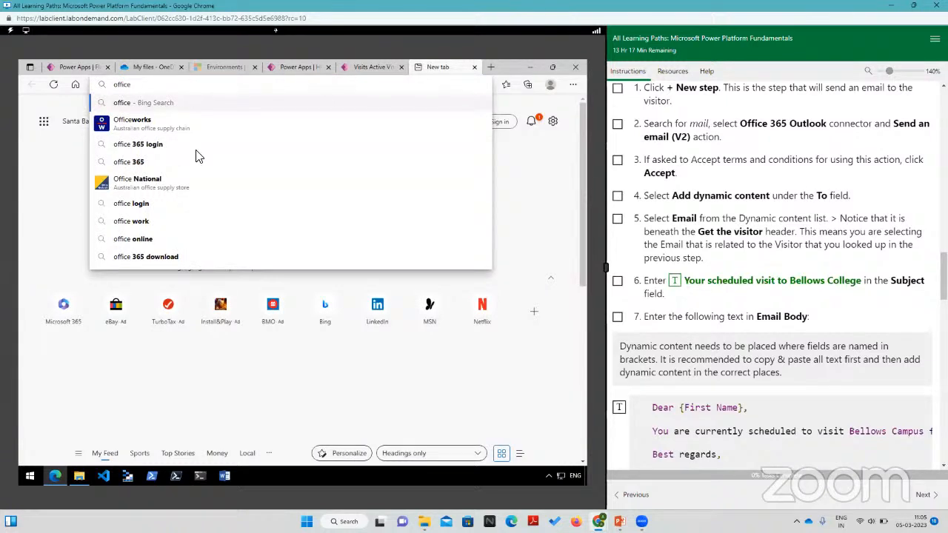
text(365 outlook)
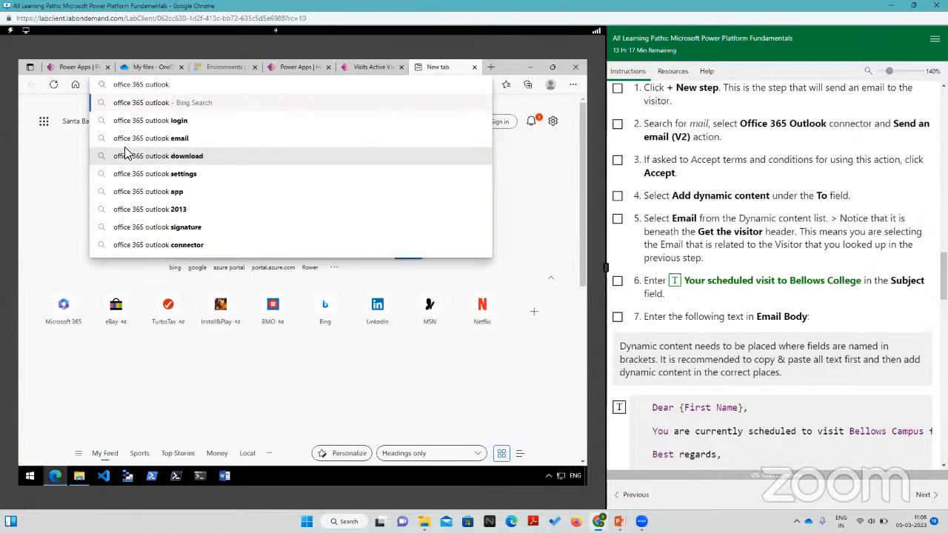
key(Return)
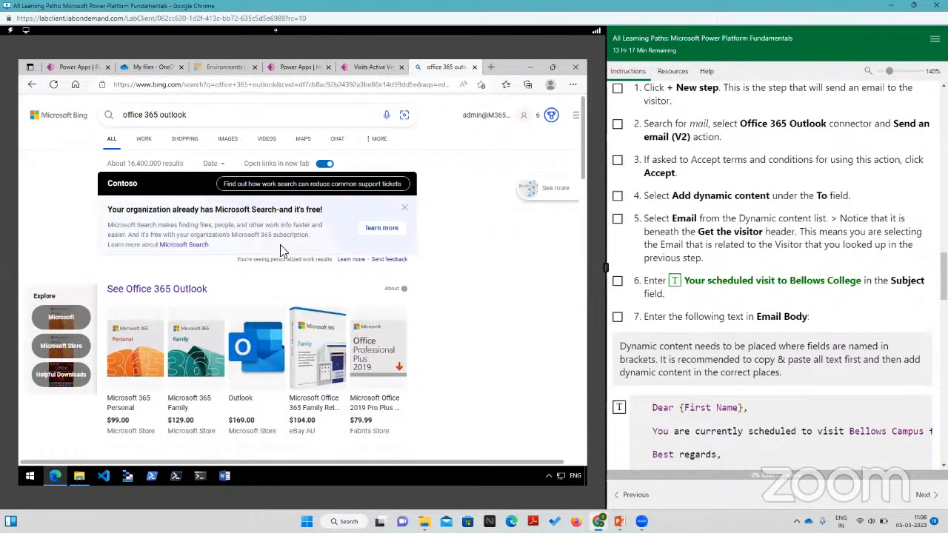
Step: Open the Office 365 login result and sign in to Microsoft 365
scroll(281, 251, down, 5)
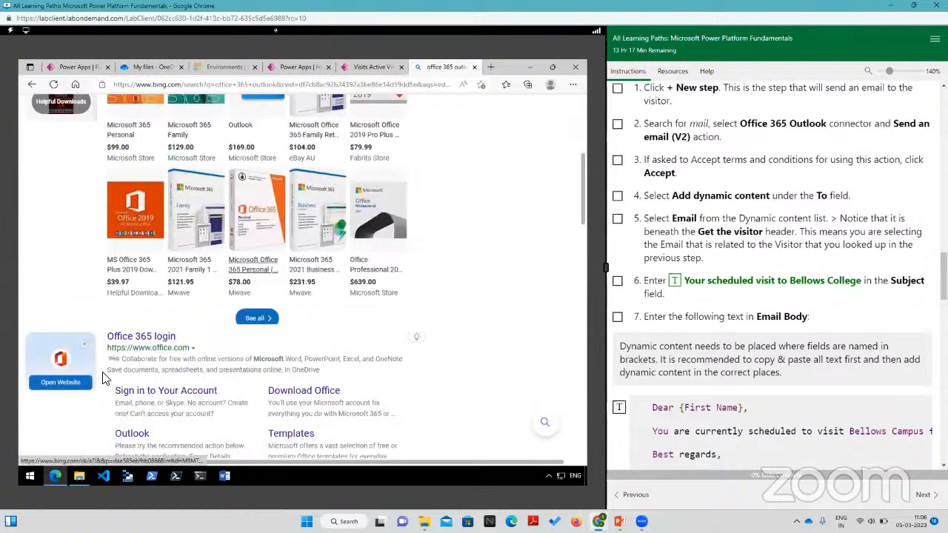
click(151, 337)
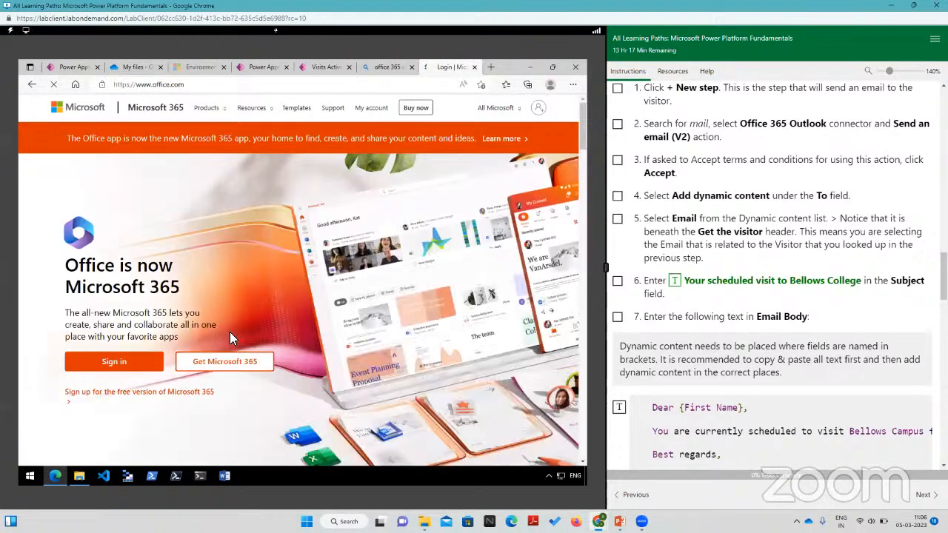
click(115, 364)
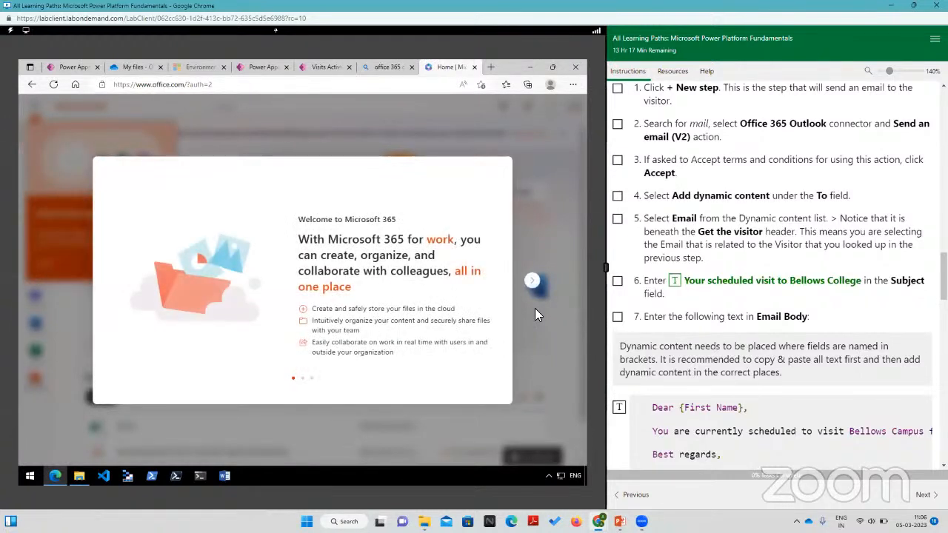
Step: Go through the Microsoft 365 welcome introduction, dismiss the Find more apps tip, and open Outlook
click(532, 285)
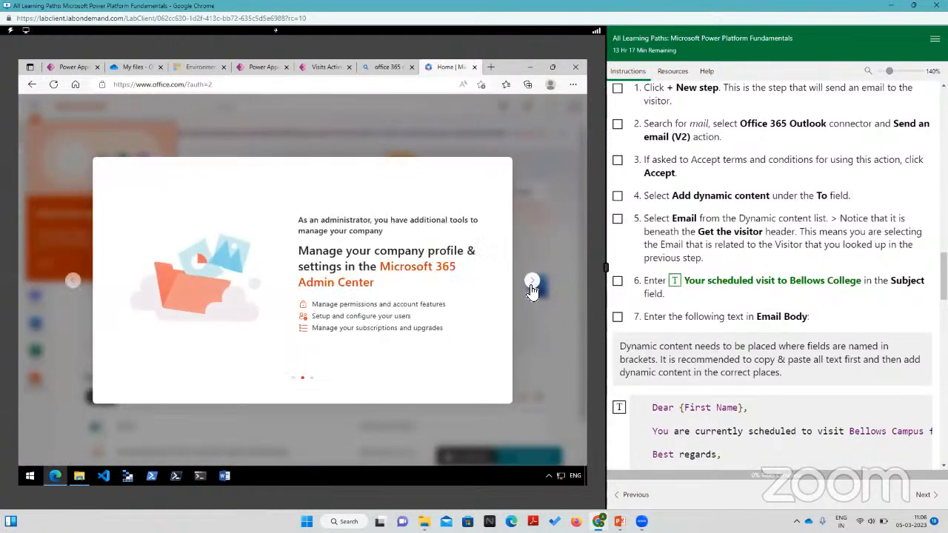
click(532, 285)
click(531, 285)
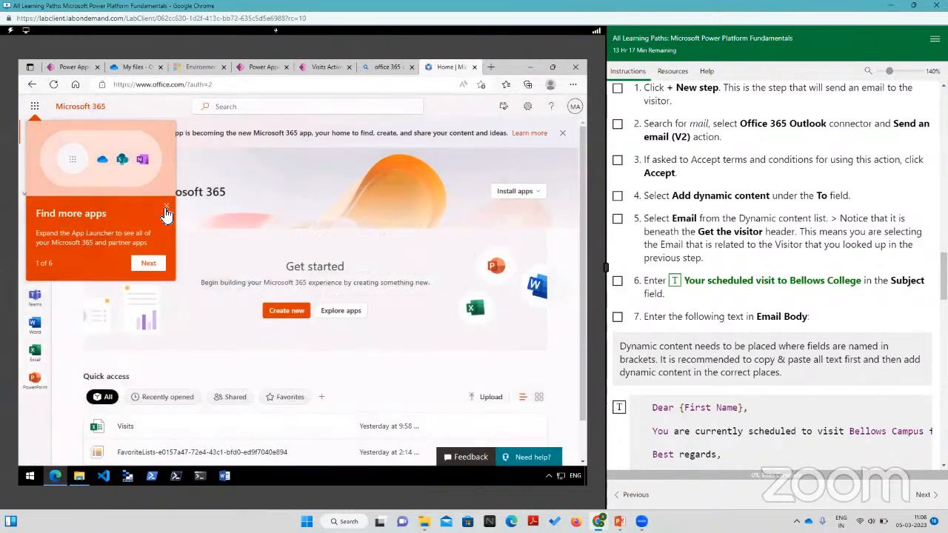
click(166, 206)
click(32, 272)
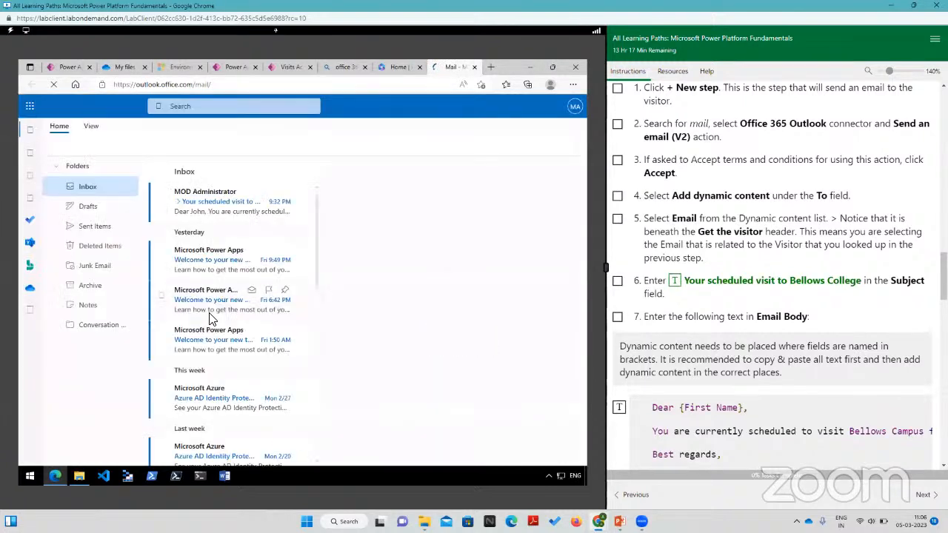
Step: Open the inbox email "Your scheduled visit to Bellows College" and compare it with the lab's email action instructions up to Task #4
click(197, 211)
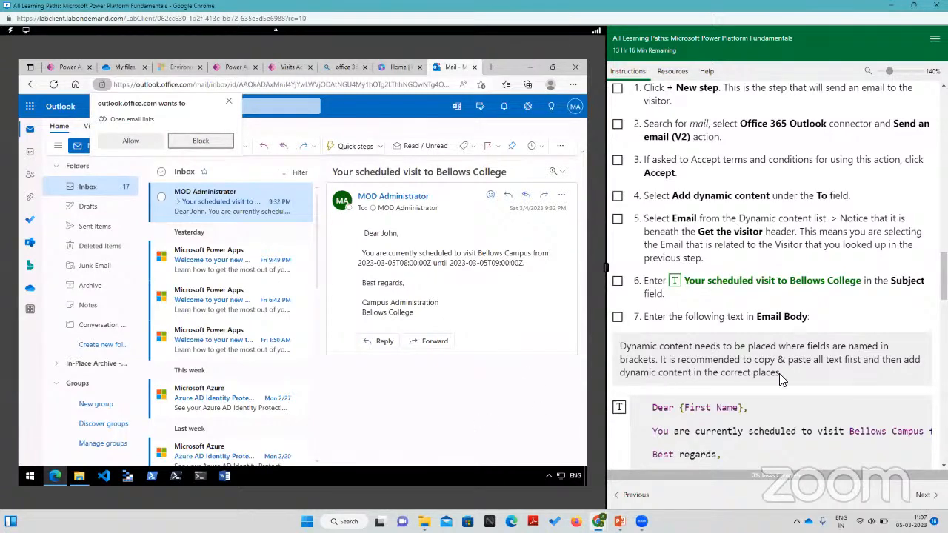
scroll(779, 373, down, 3)
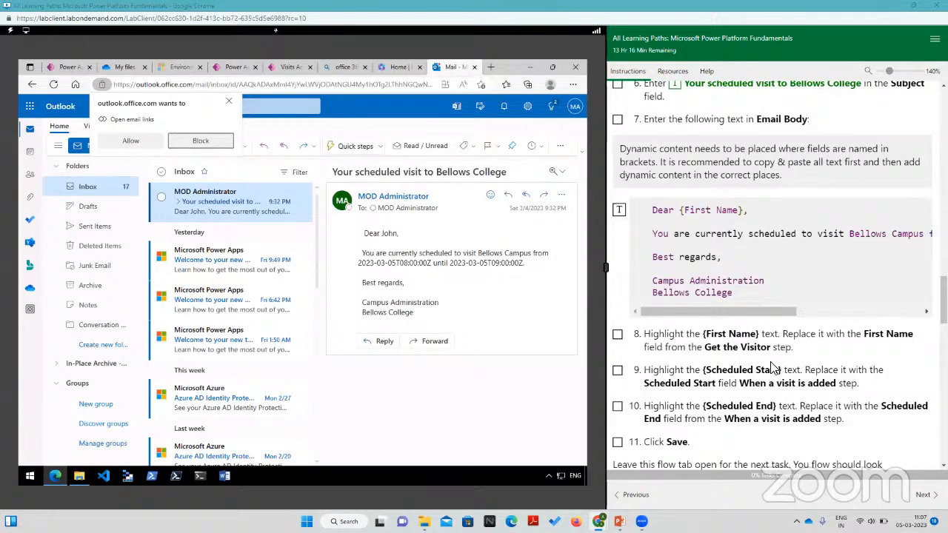
scroll(774, 363, down, 8)
scroll(778, 336, down, 1)
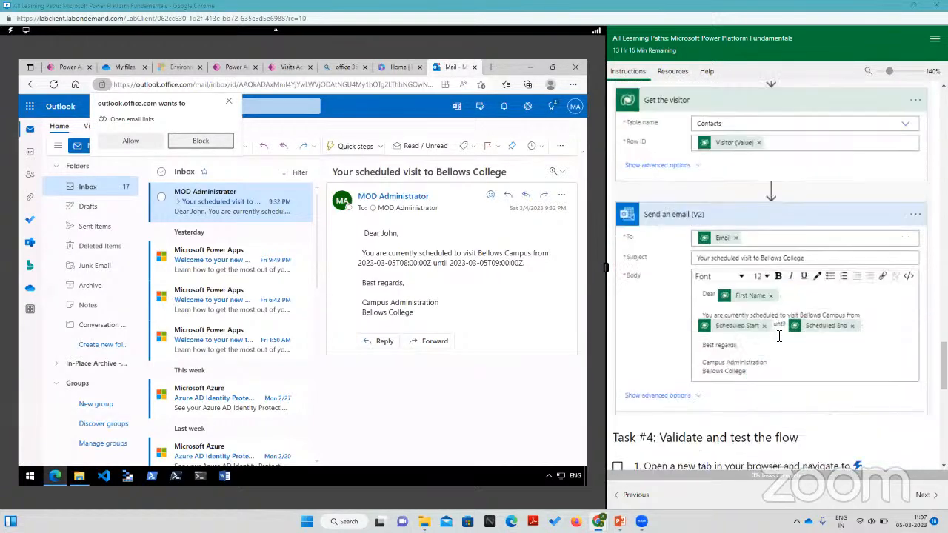
scroll(779, 336, down, 2)
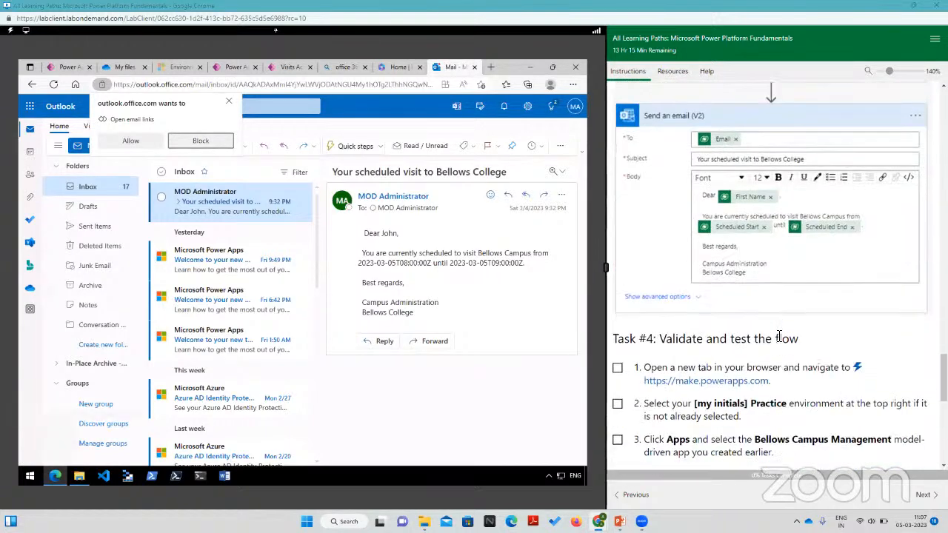
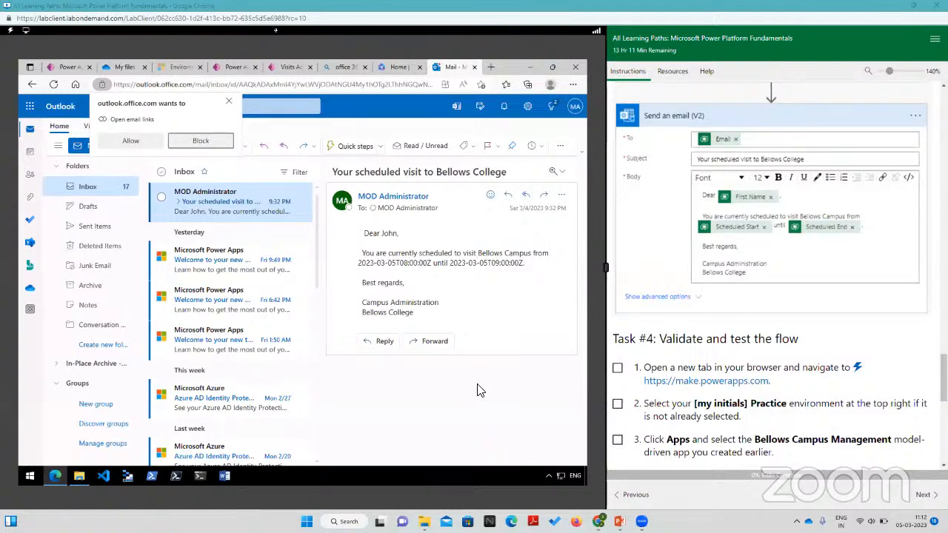
Step: Dismiss the Outlook request to open email links and switch to the "Get started with Power BI" presentation in PowerPoint
click(229, 102)
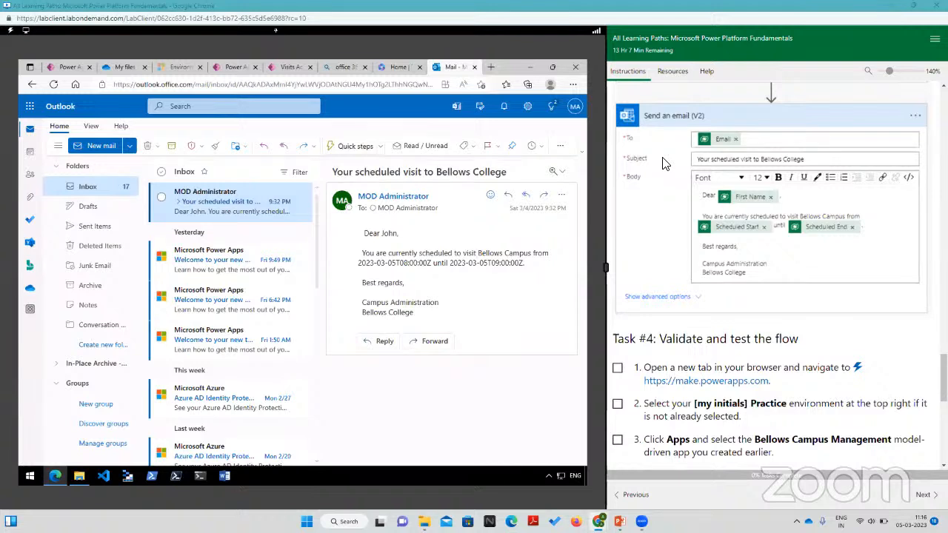
mouse_move(601, 517)
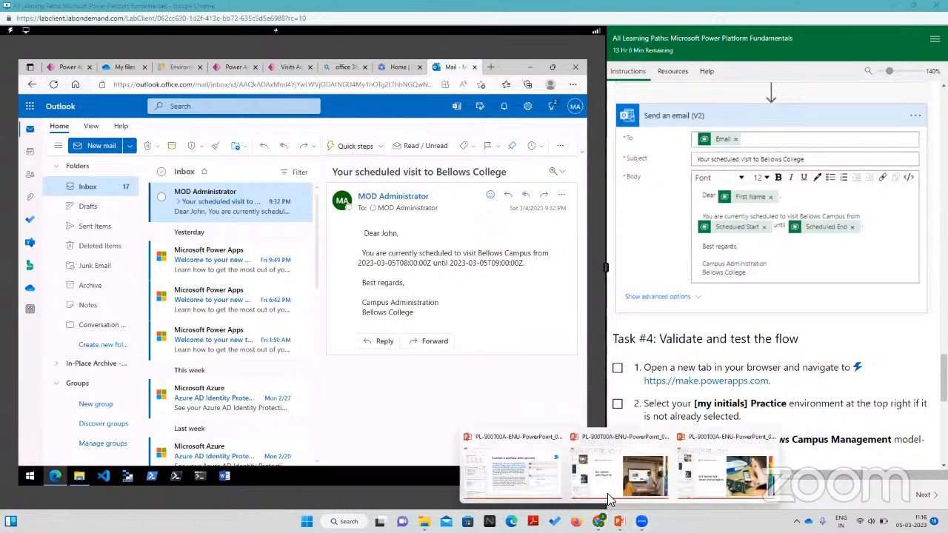
click(609, 475)
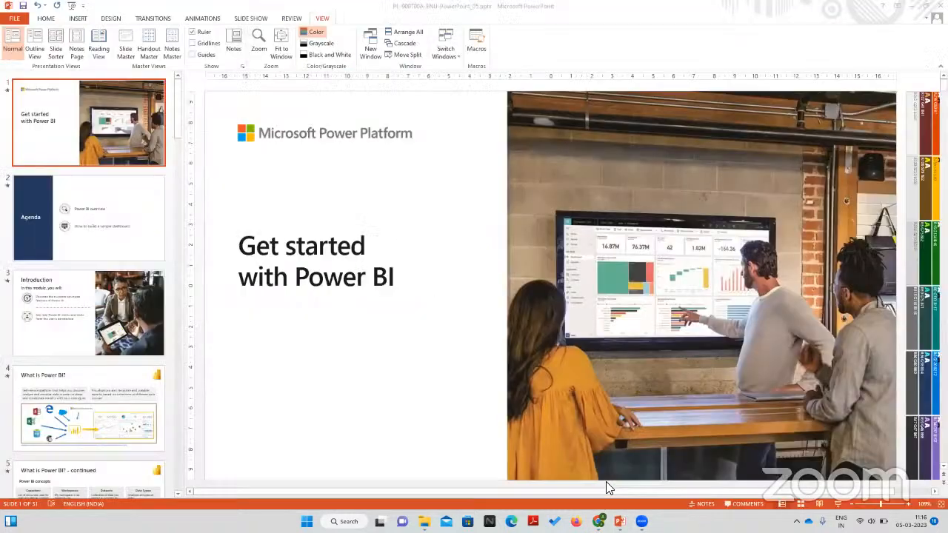
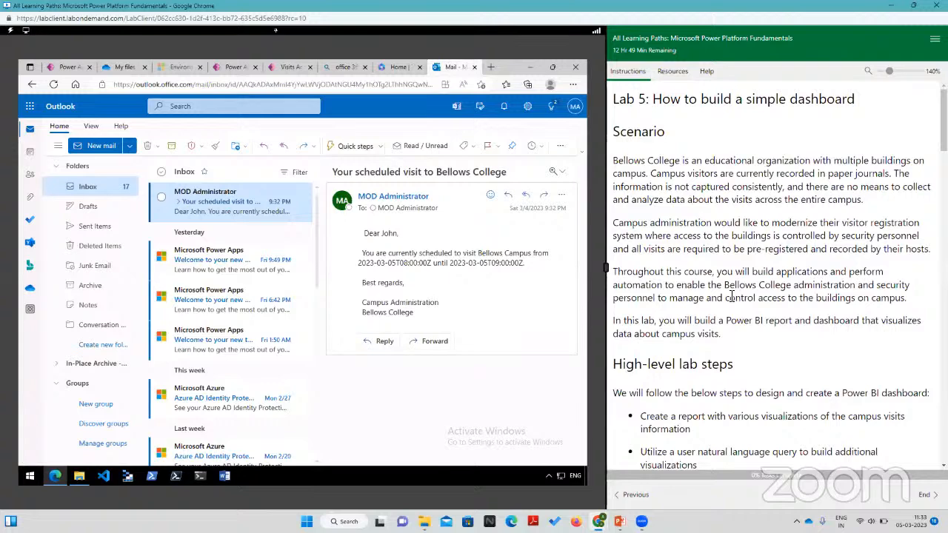
Step: Read the Lab 5 instructions through Task #1 and check the Allfiles folder for the visits.pbix file
scroll(752, 374, down, 1)
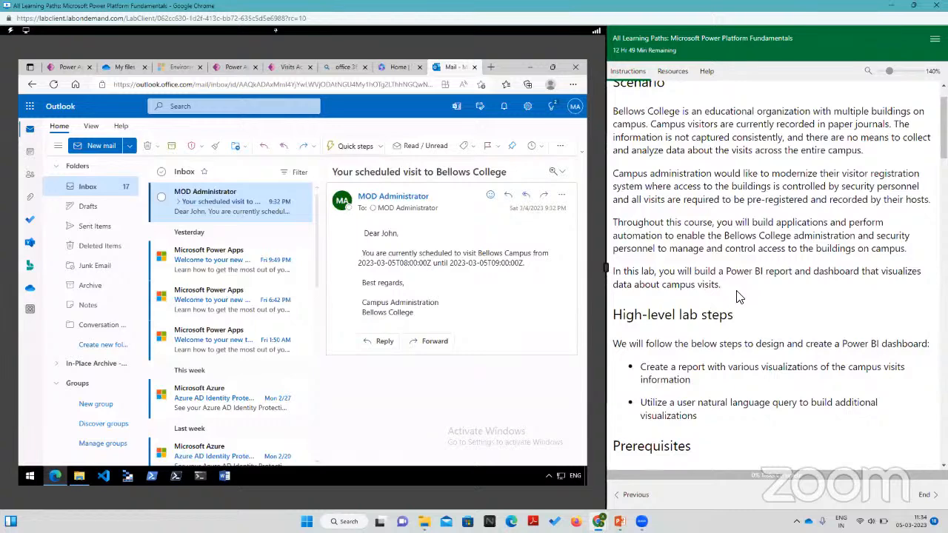
scroll(738, 296, down, 3)
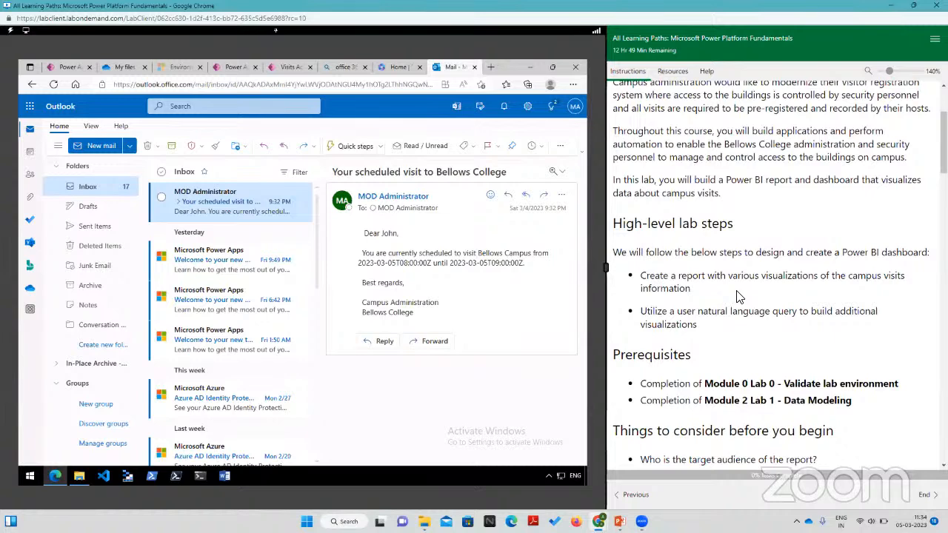
scroll(737, 296, down, 5)
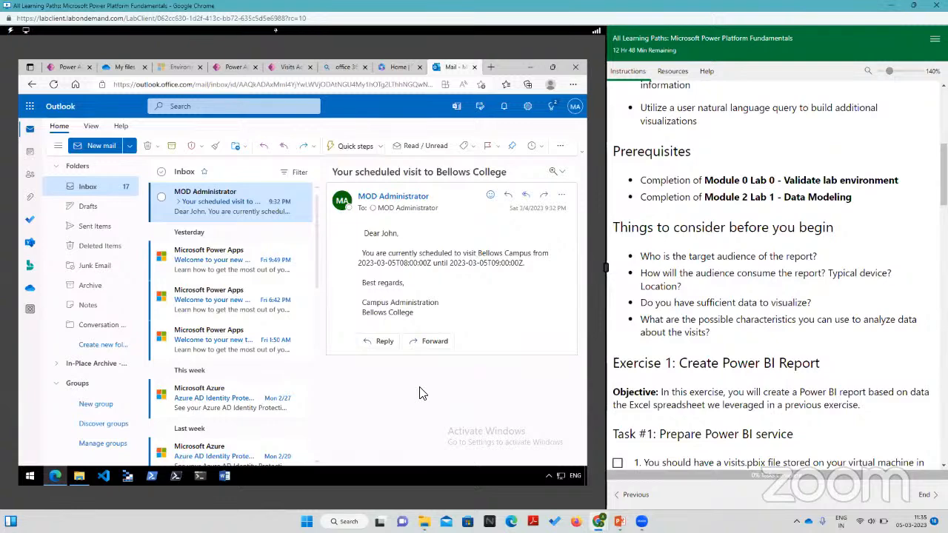
scroll(722, 398, down, 5)
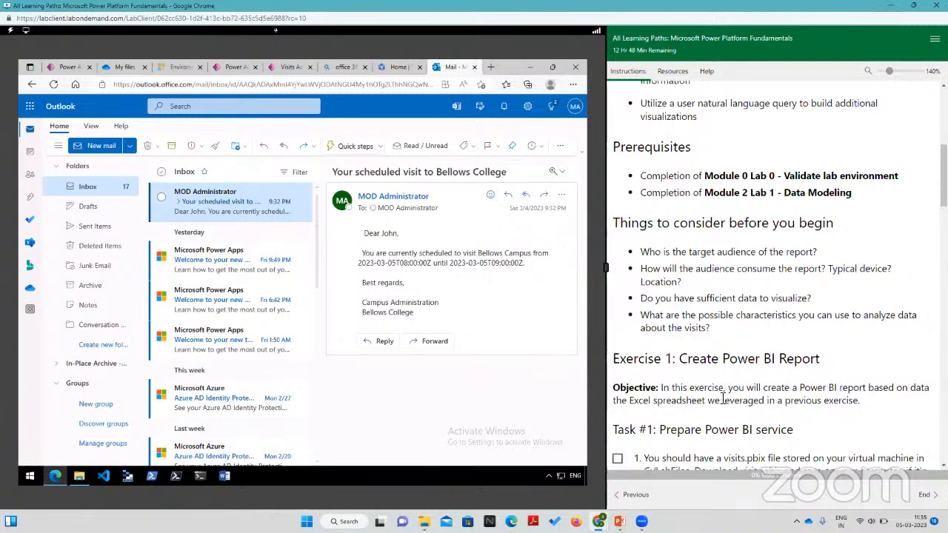
scroll(723, 398, down, 4)
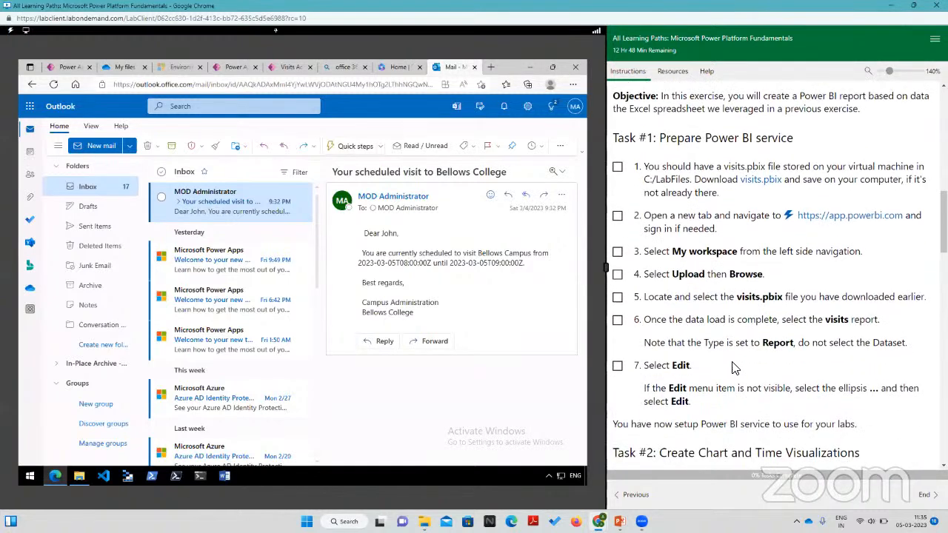
scroll(725, 385, up, 2)
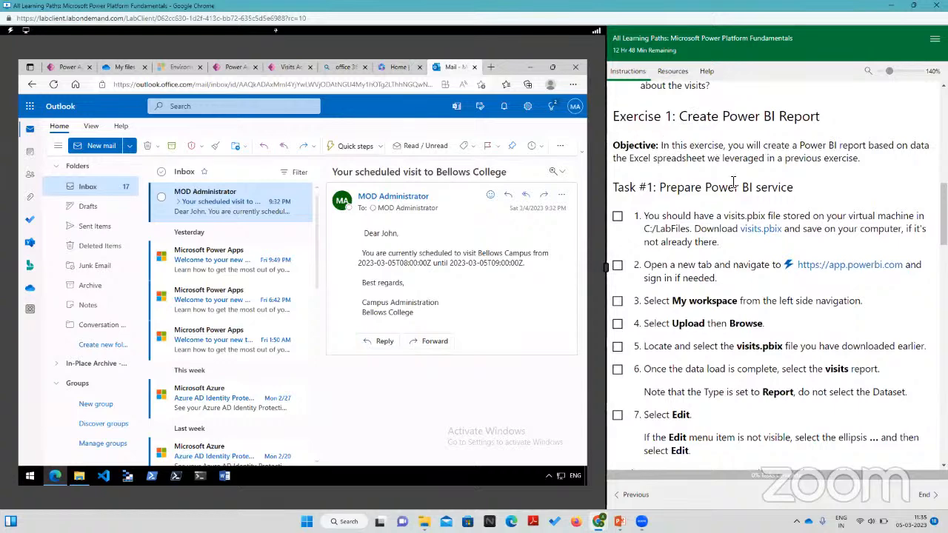
scroll(733, 182, down, 2)
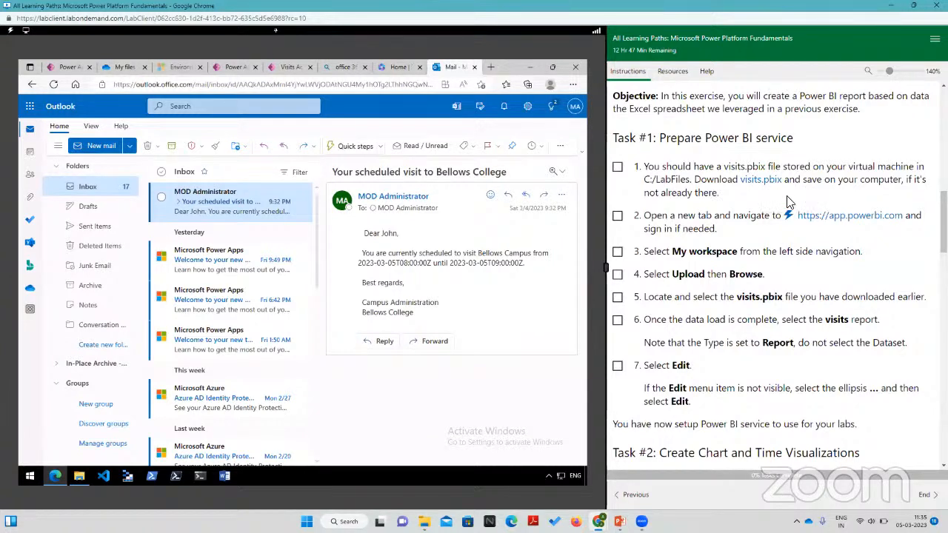
click(79, 476)
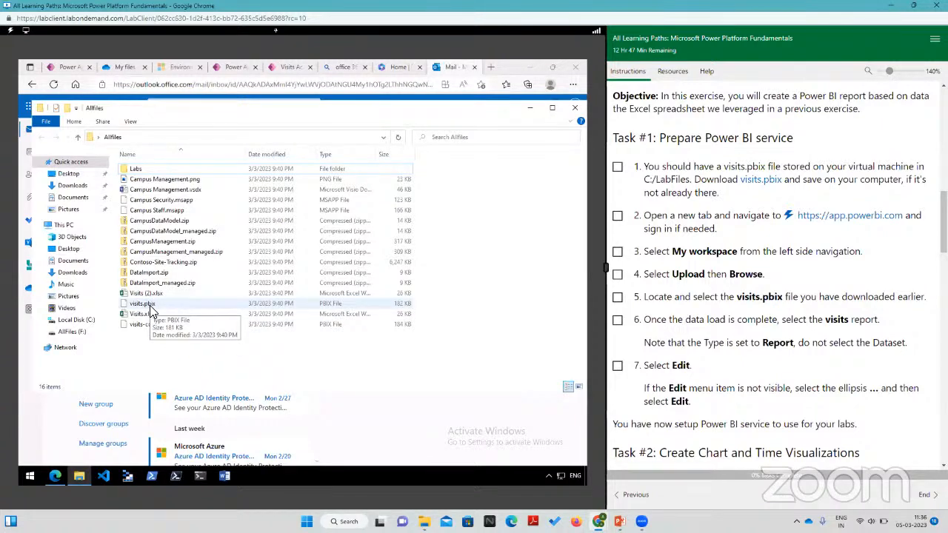
click(79, 479)
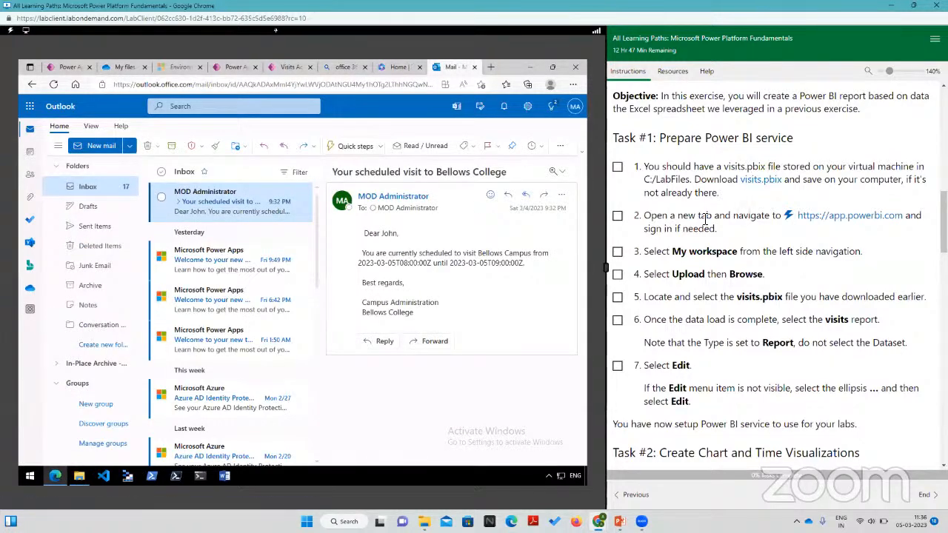
Step: Open app.powerbi.com in a new browser tab and dismiss the feedback request and the Browse introduction
click(492, 68)
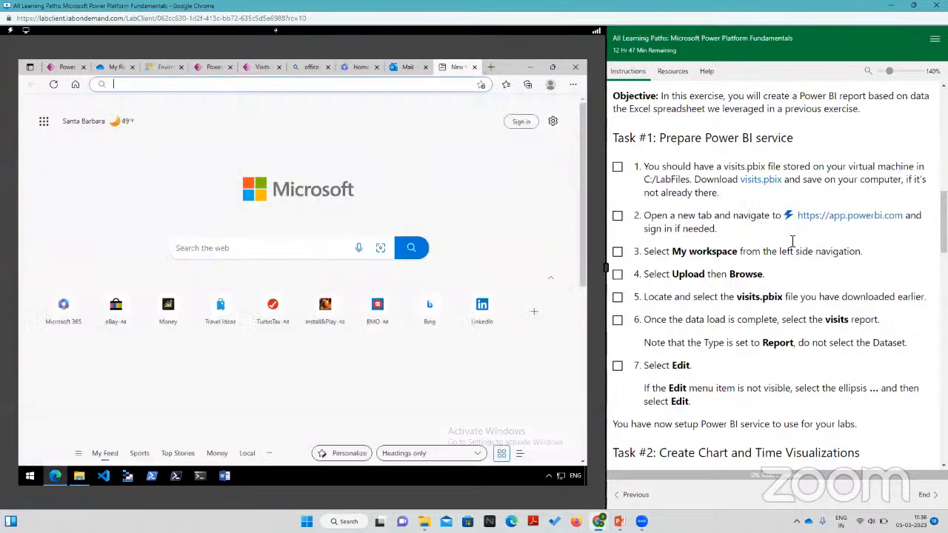
click(829, 222)
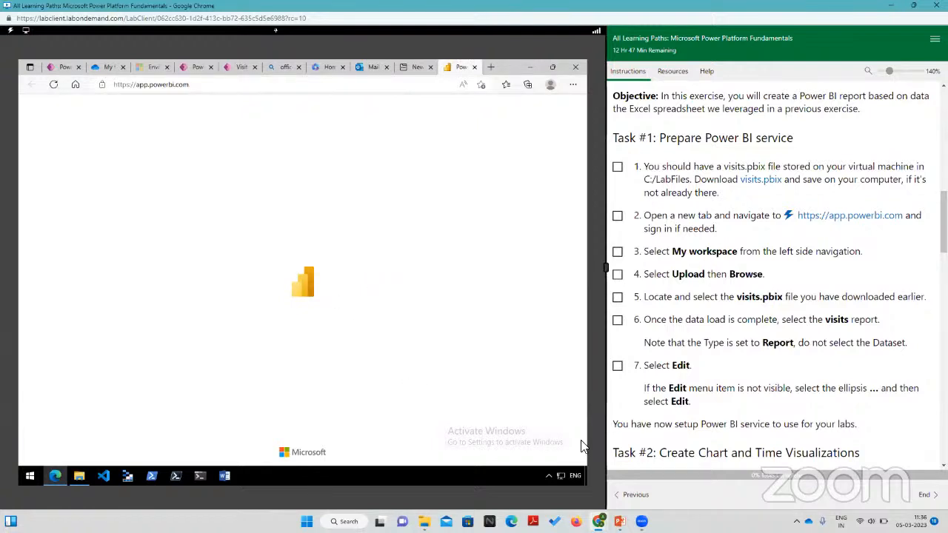
click(585, 476)
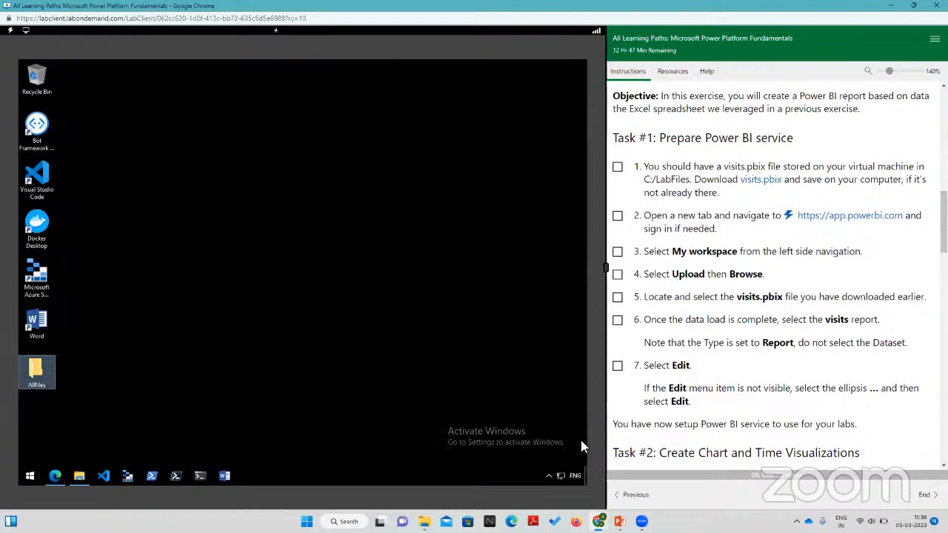
click(52, 480)
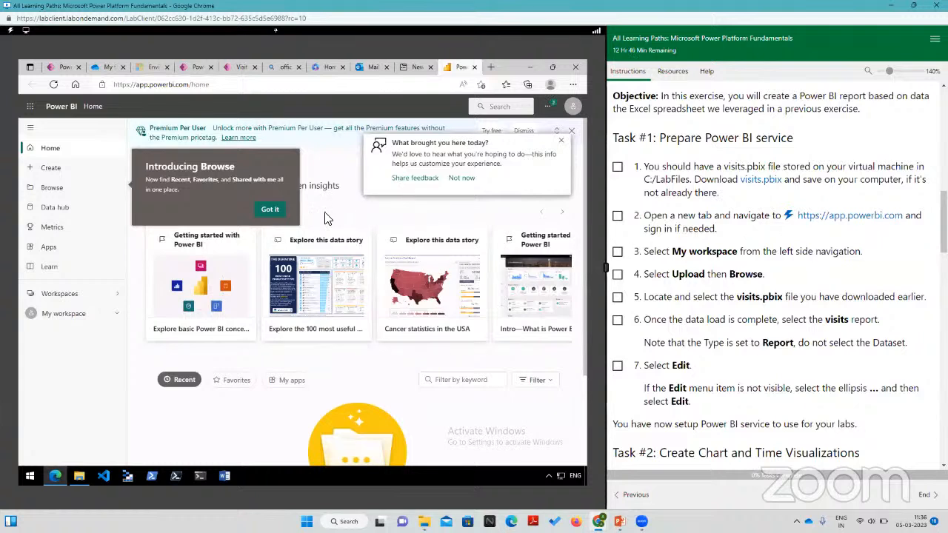
click(561, 142)
click(269, 210)
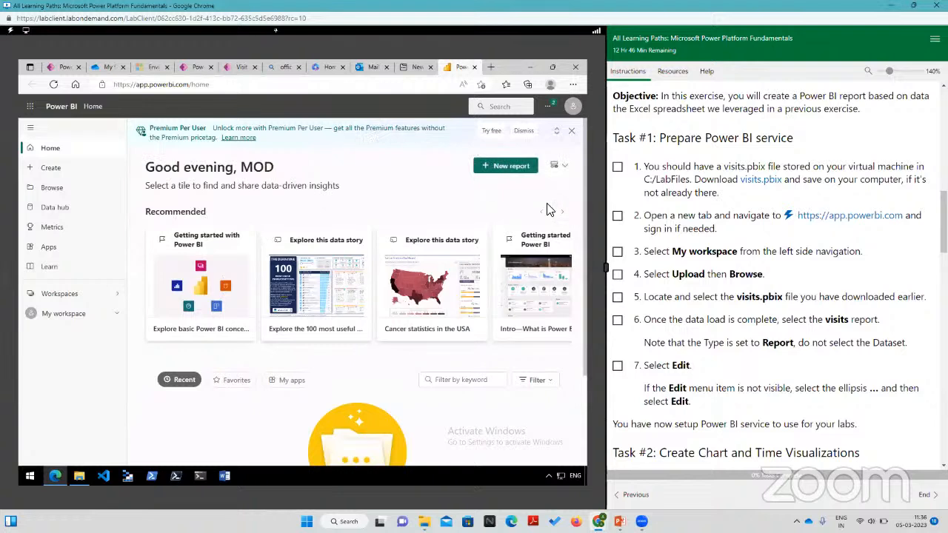
drag(276, 170, 234, 169)
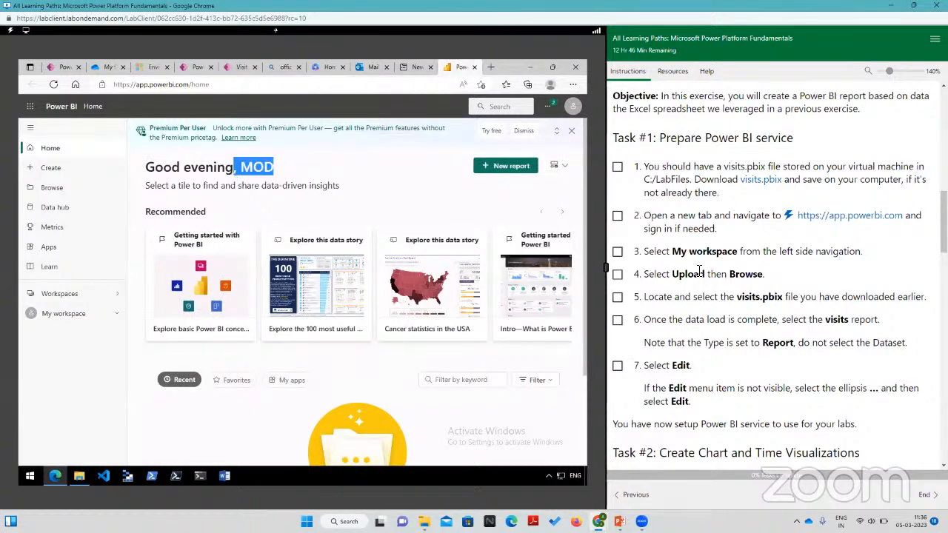
Step: Upload the local visits.pbix file from the Allfiles folder to My workspace
click(65, 317)
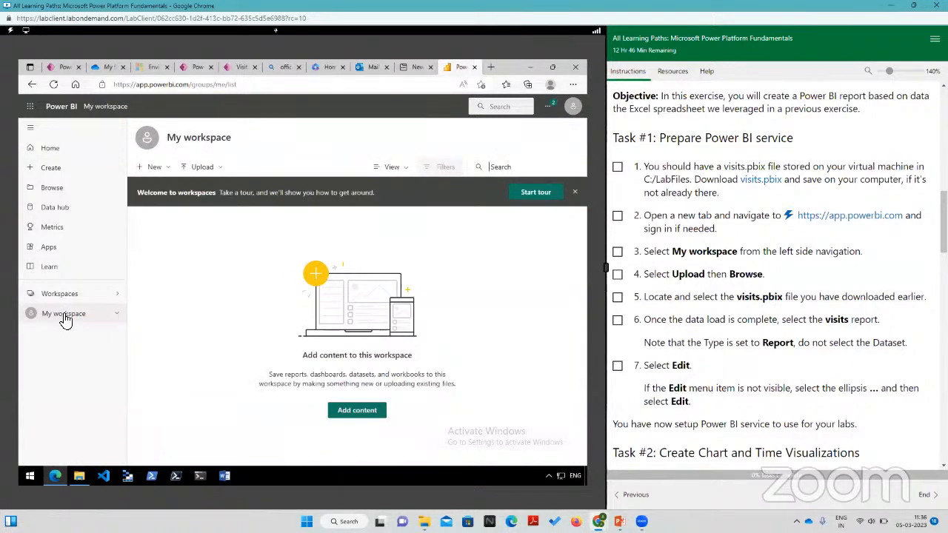
click(200, 169)
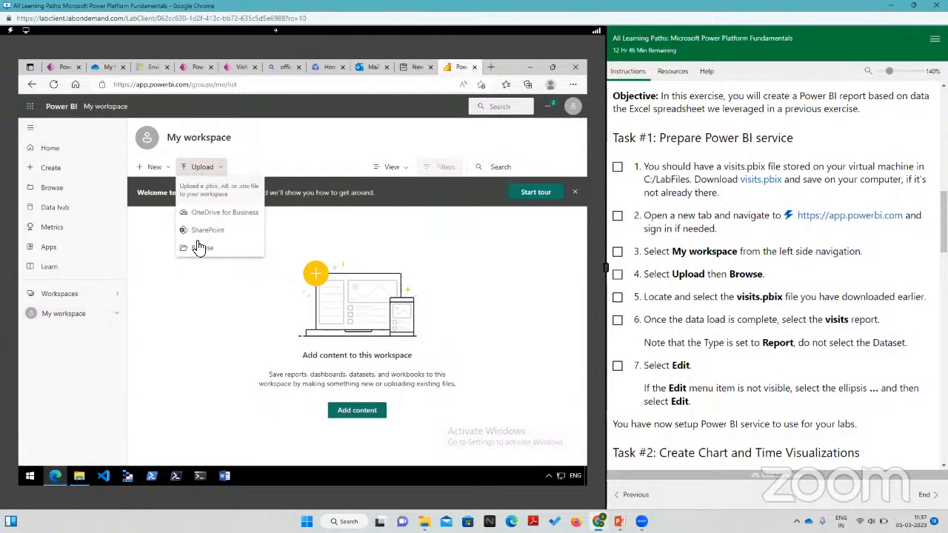
click(199, 247)
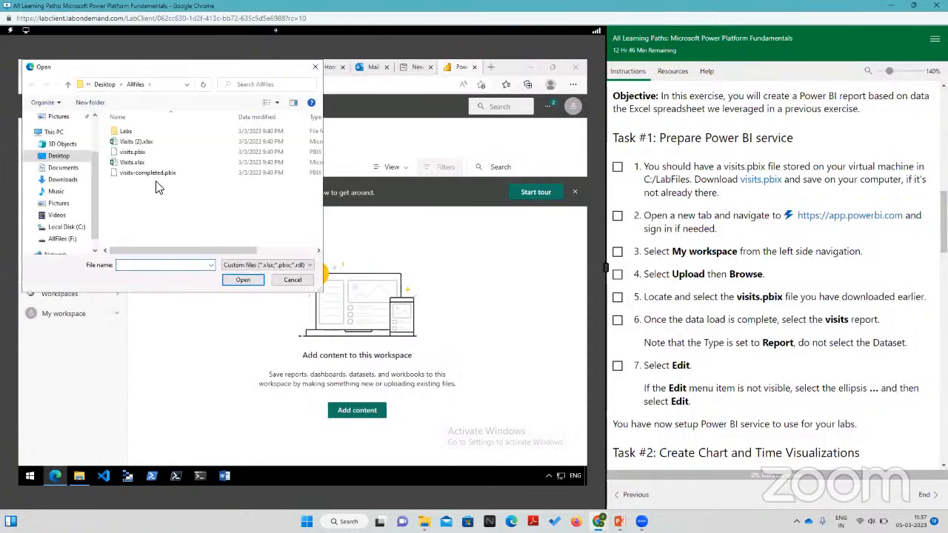
click(147, 156)
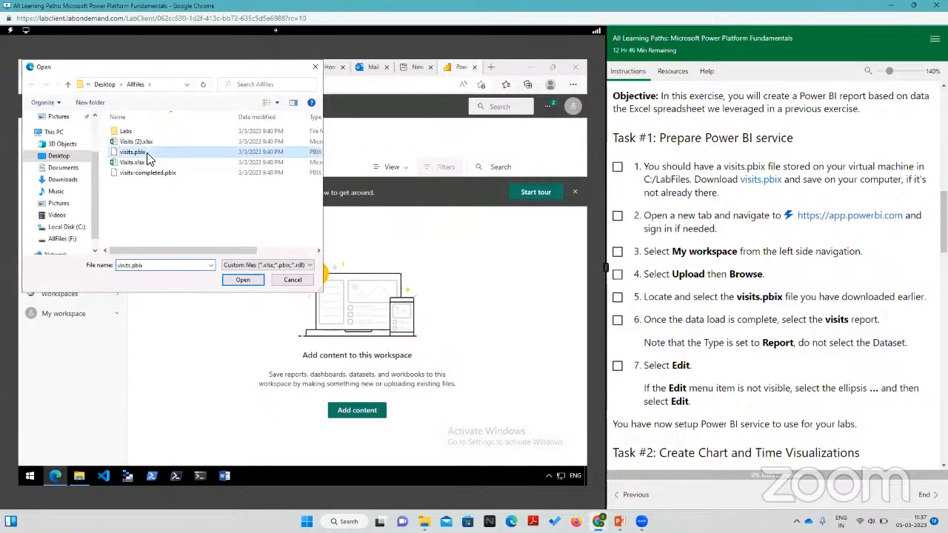
click(243, 280)
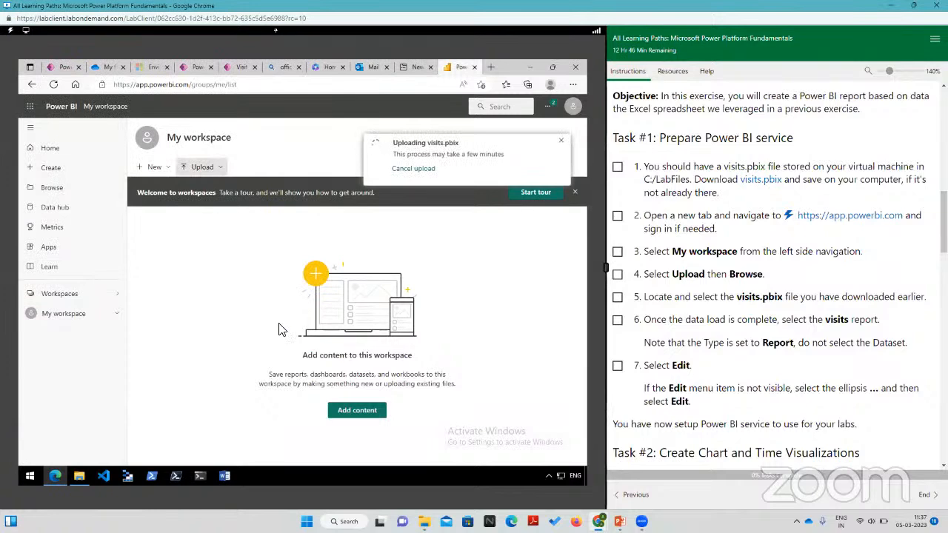
Step: Open the visits report, dismiss the Share to PowerPoint tip and switch the report to edit mode
scroll(676, 320, down, 1)
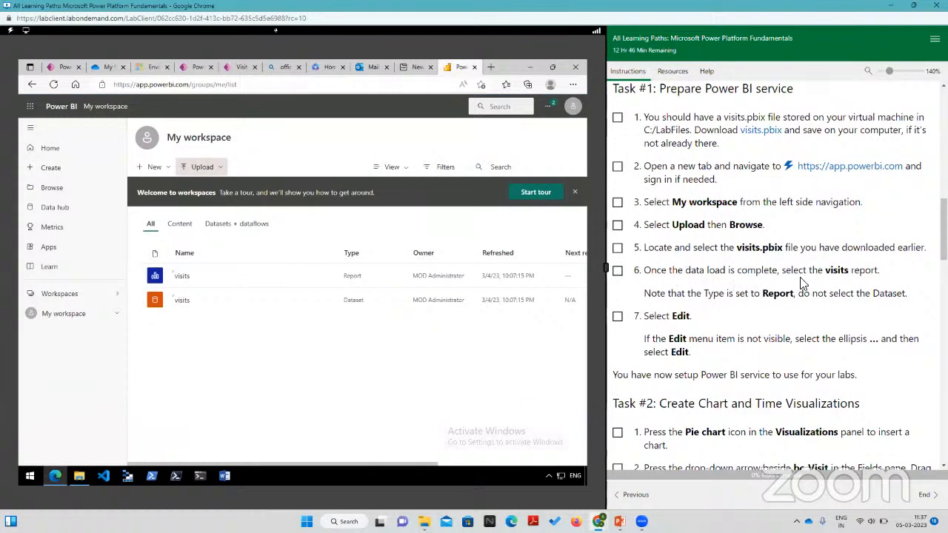
click(181, 277)
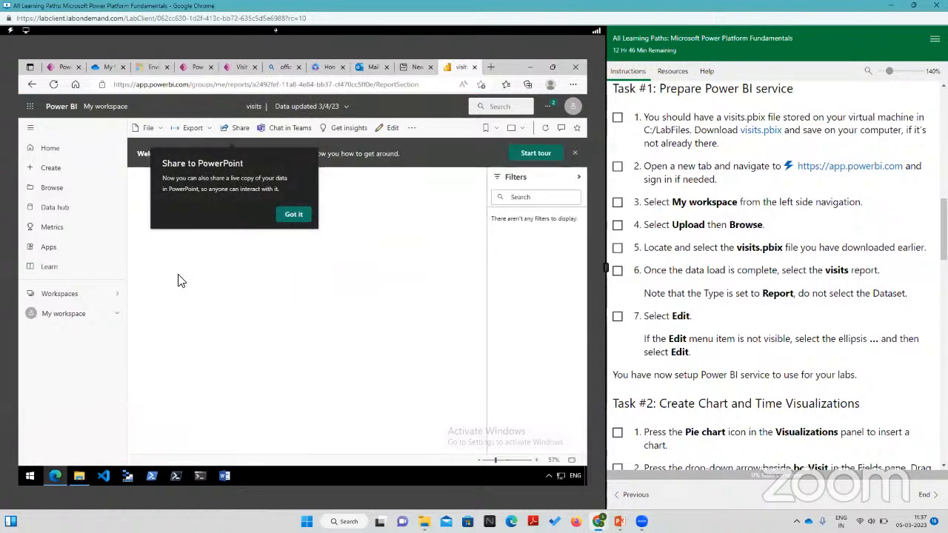
click(294, 214)
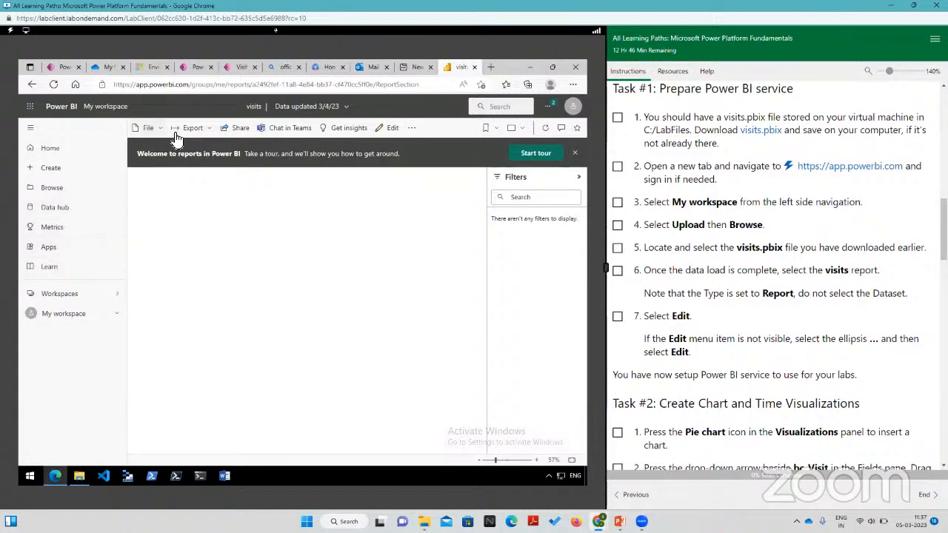
click(389, 129)
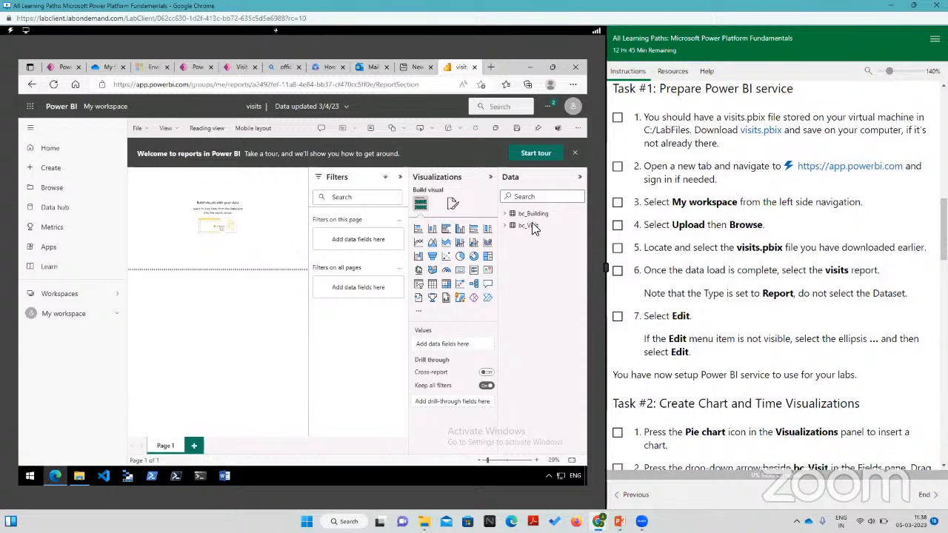
Step: Insert a pie chart on Page 1 and assign the Building field of bc_Visit as its Legend
scroll(754, 330, down, 1)
scroll(753, 330, down, 6)
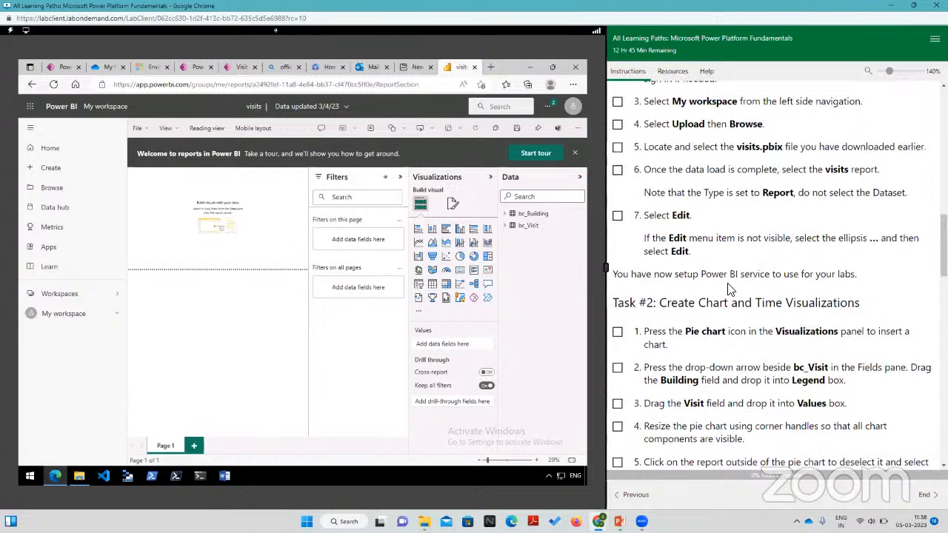
click(460, 257)
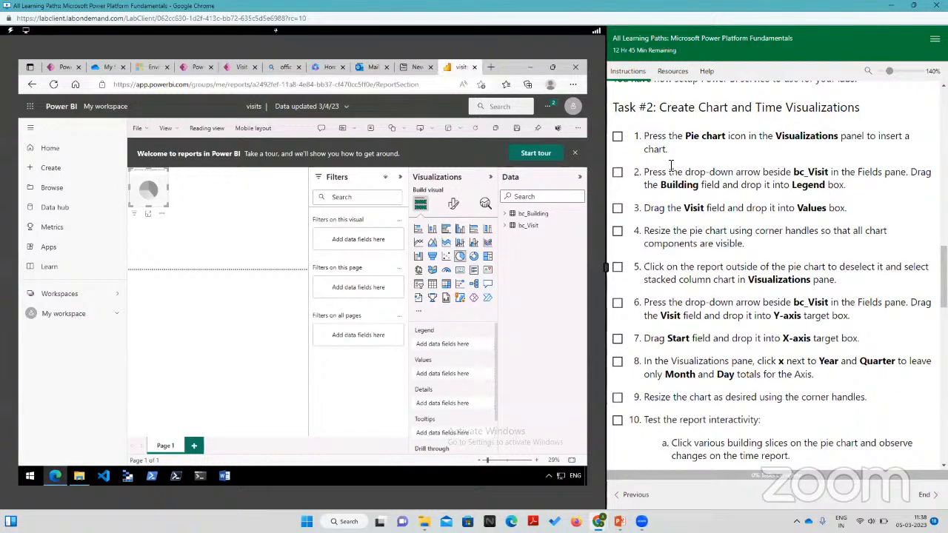
click(507, 228)
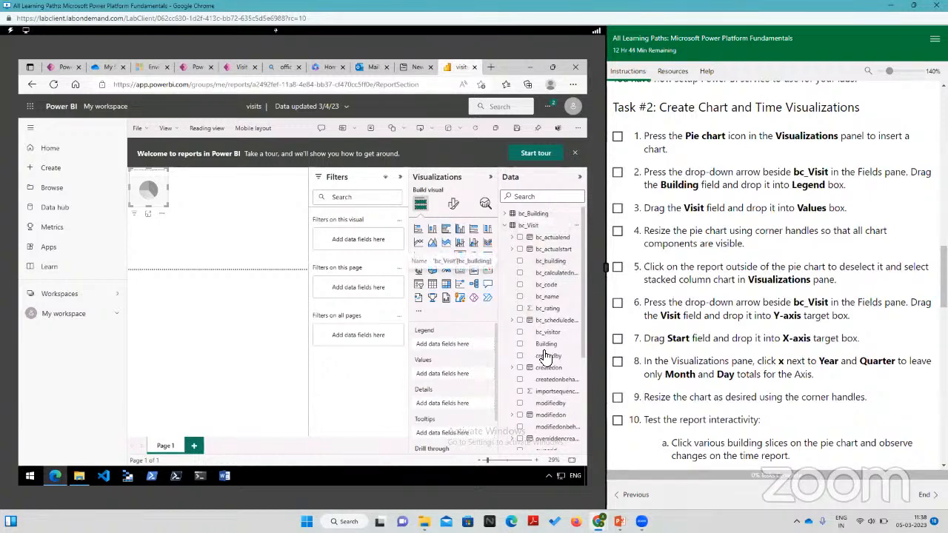
drag(547, 344, 444, 345)
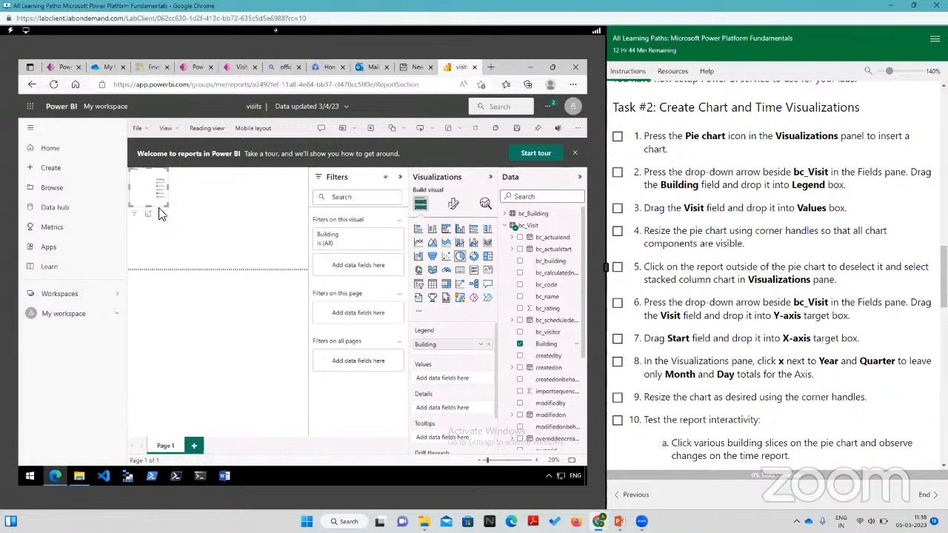
Step: Enlarge the pie chart across the report page and make more room for the canvas by widening the lab view and closing the welcome banner
drag(167, 208, 274, 269)
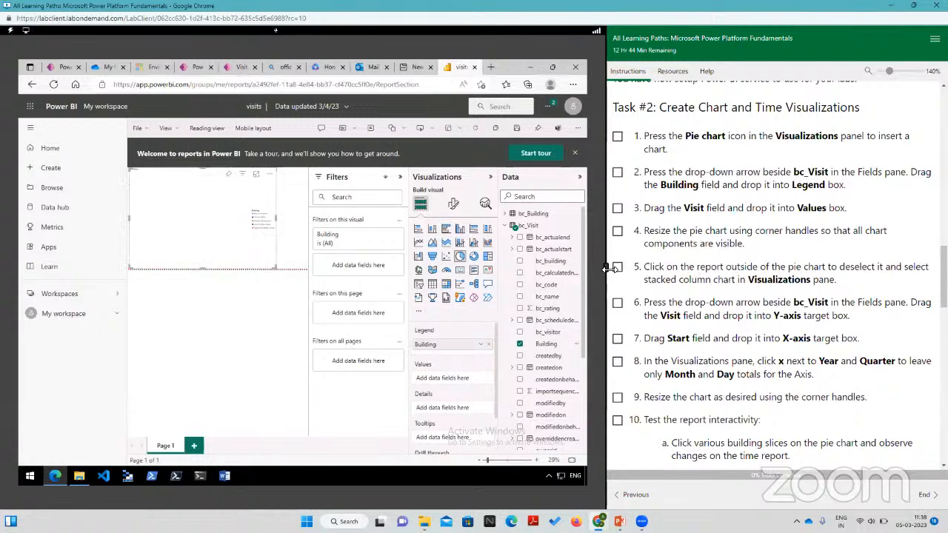
drag(606, 268, 722, 271)
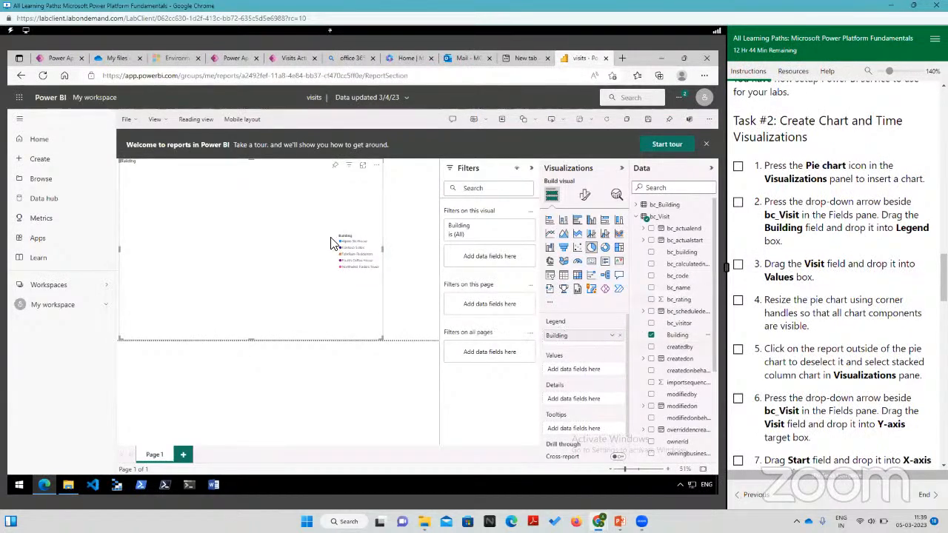
drag(383, 338, 443, 358)
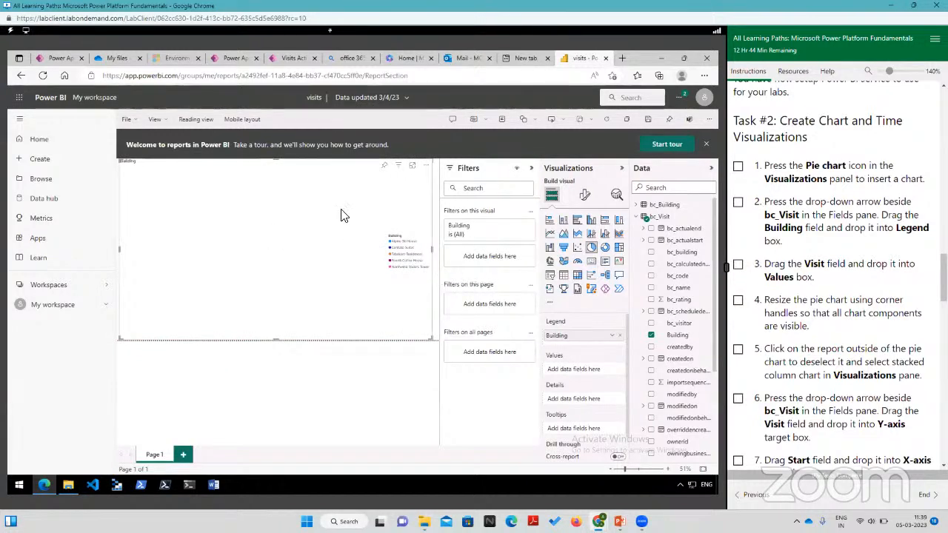
click(706, 146)
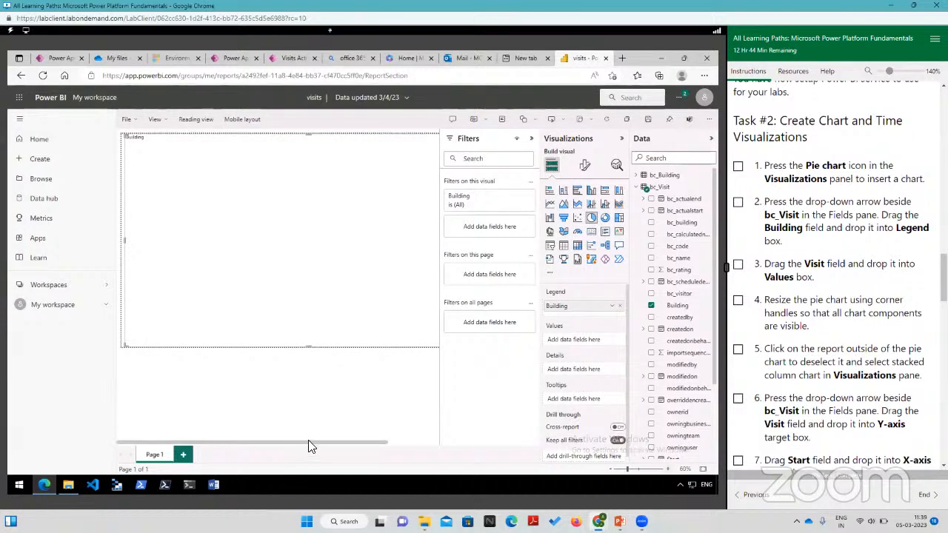
drag(308, 444, 393, 449)
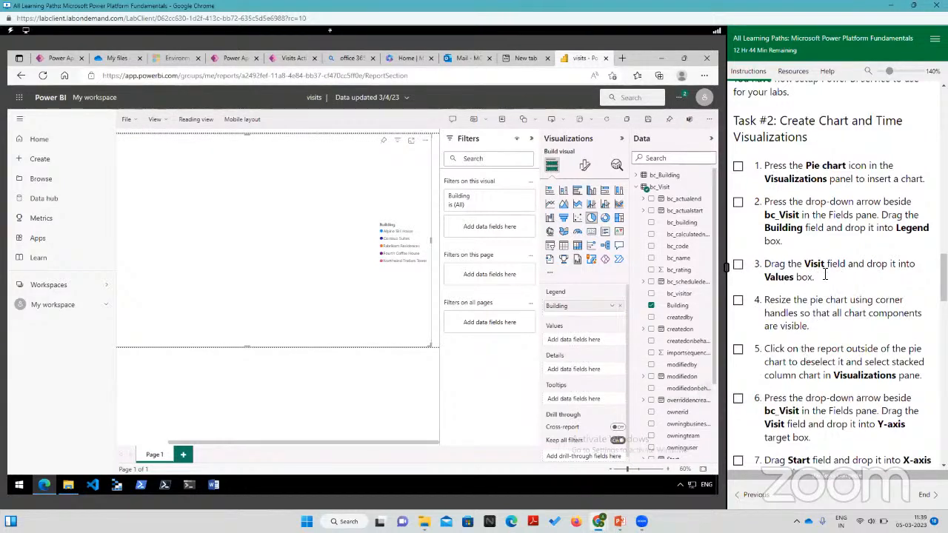
Step: Assign the Visit field of bc_Visit to the pie chart's Values
scroll(672, 278, down, 2)
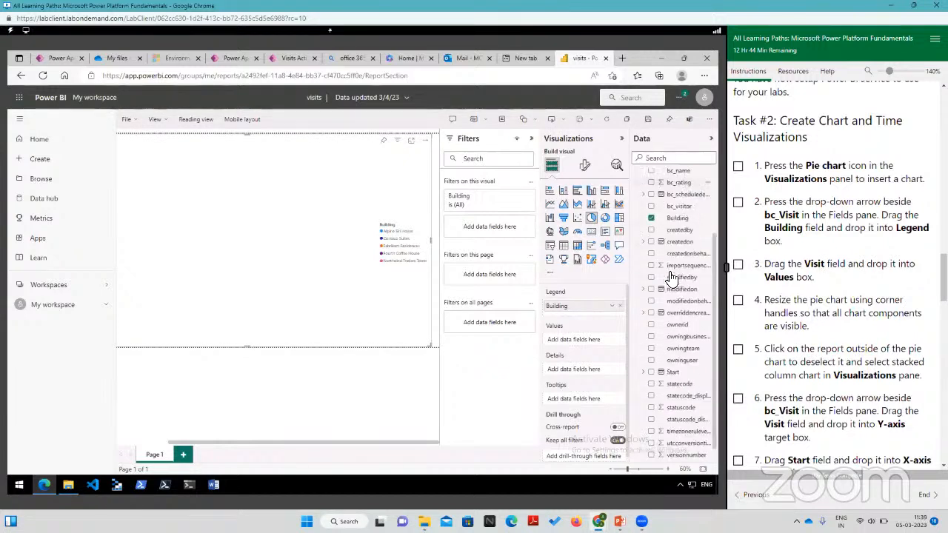
scroll(672, 277, down, 1)
drag(672, 452, 582, 345)
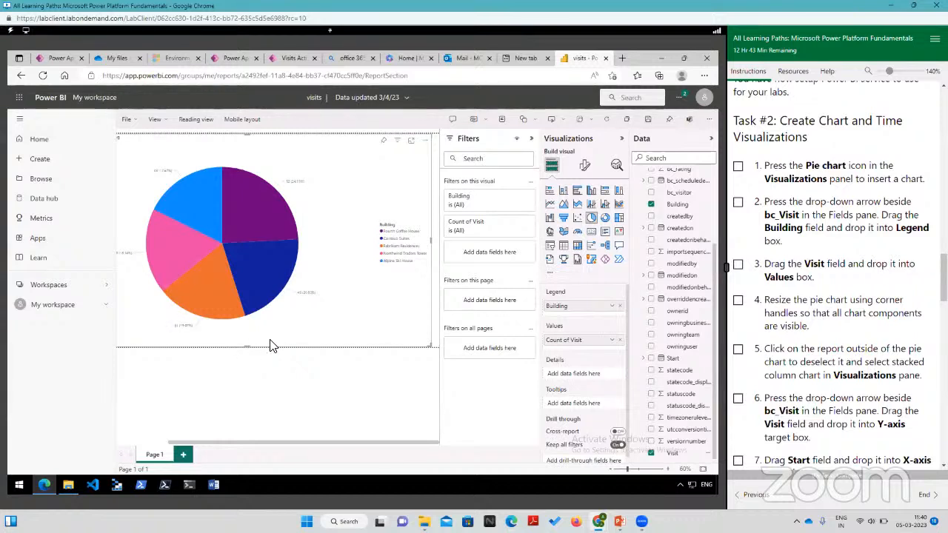
Step: Deselect the pie chart and insert a stacked column chart on Page 1
scroll(814, 300, down, 1)
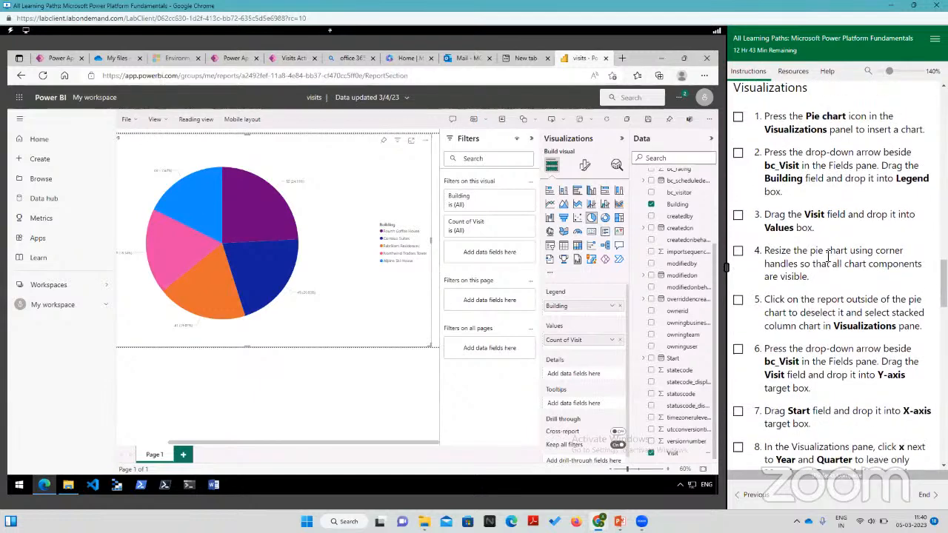
scroll(821, 283, down, 1)
scroll(820, 283, down, 1)
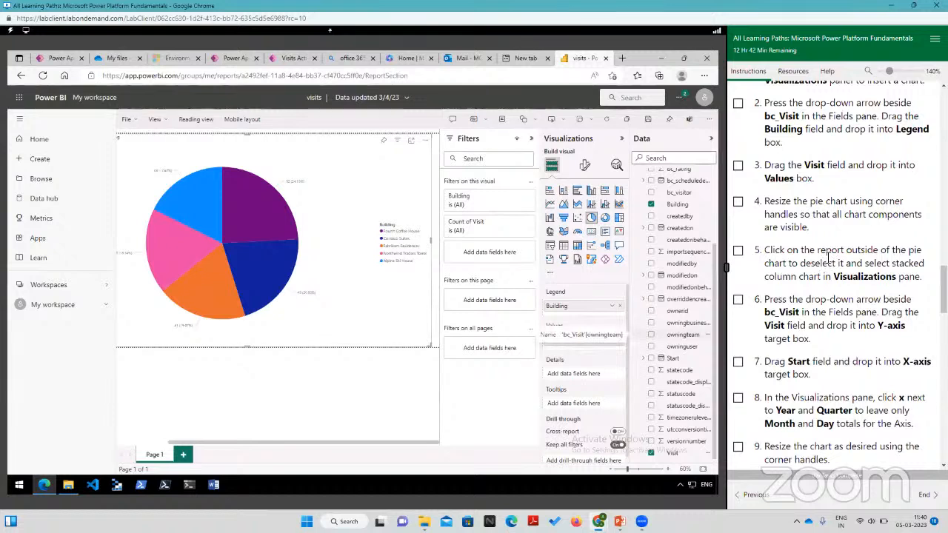
click(437, 319)
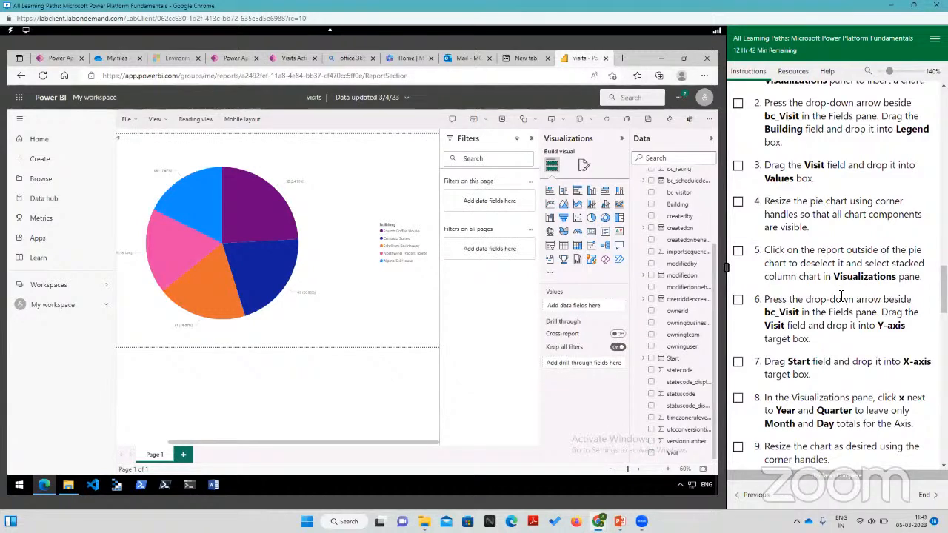
click(563, 190)
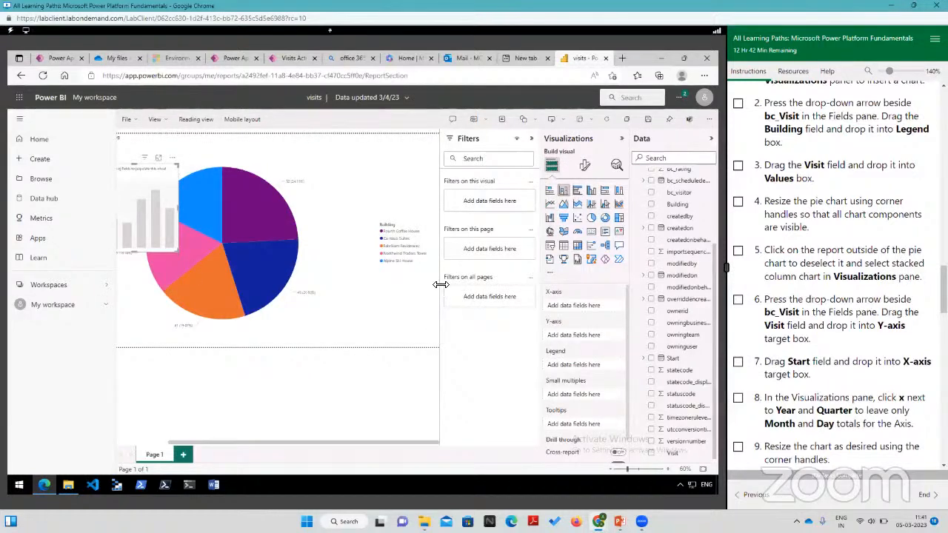
Step: Reduce the pie chart's width to free space on the page, and reselect the empty stacked column chart
mouse_move(440, 284)
mouse_down()
mouse_move(360, 275)
mouse_move(447, 280)
mouse_up()
click(411, 313)
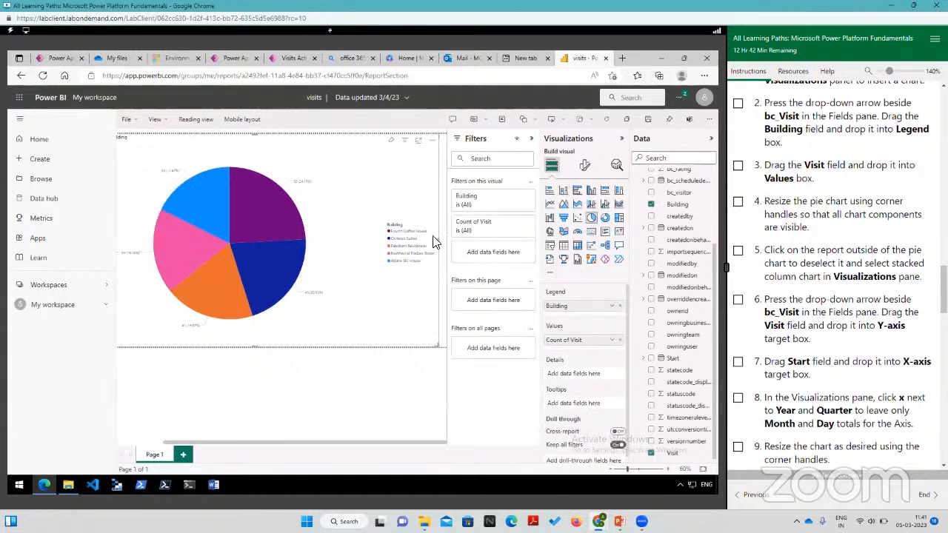
drag(439, 242, 333, 237)
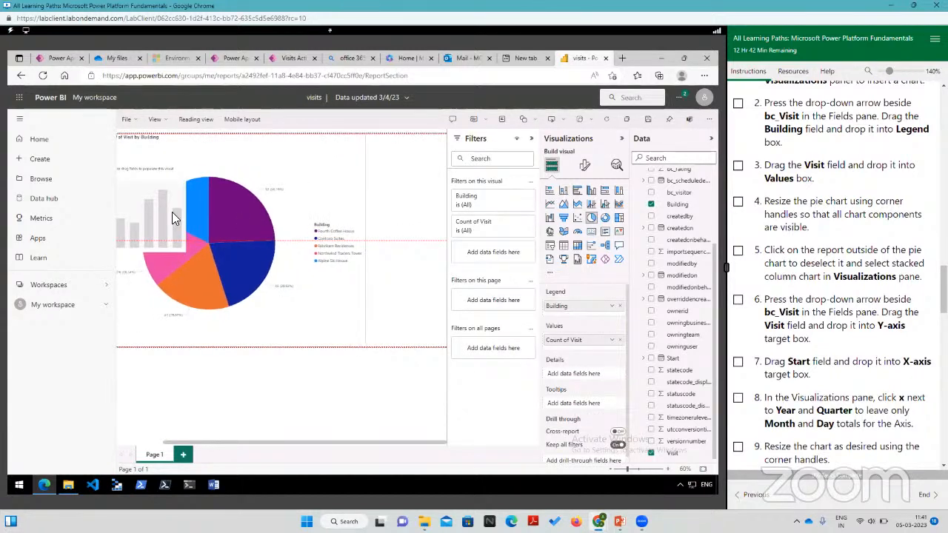
click(383, 289)
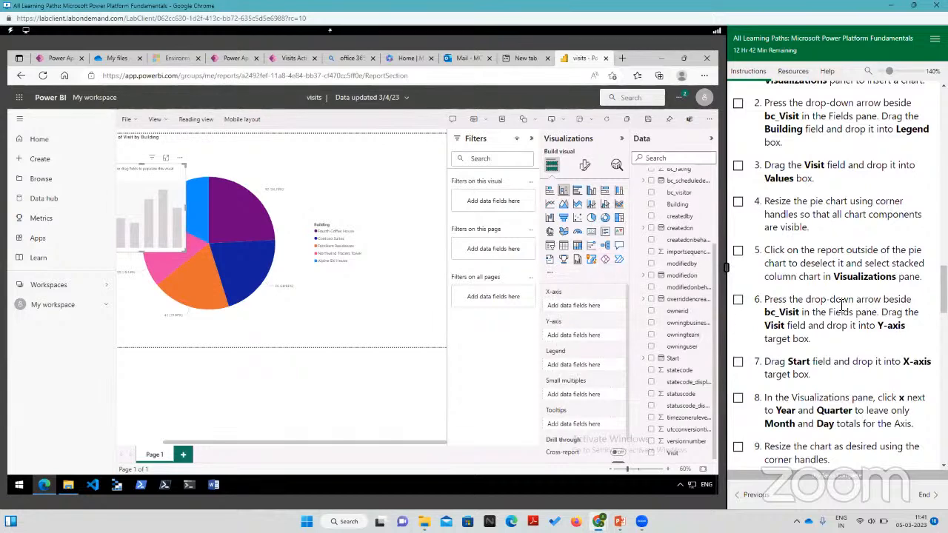
Step: Assign the Visit field of bc_Visit to the stacked column chart's Y-axis
scroll(842, 306, down, 3)
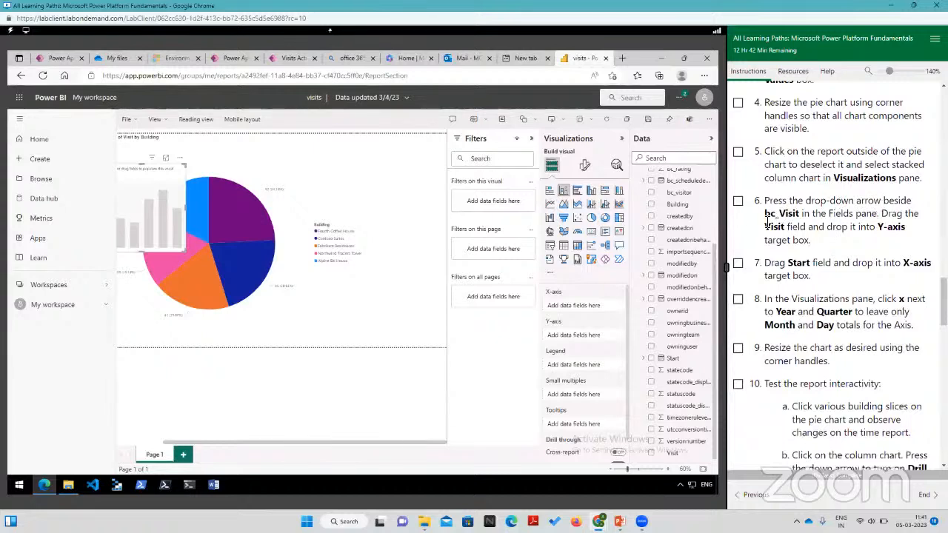
scroll(663, 211, up, 3)
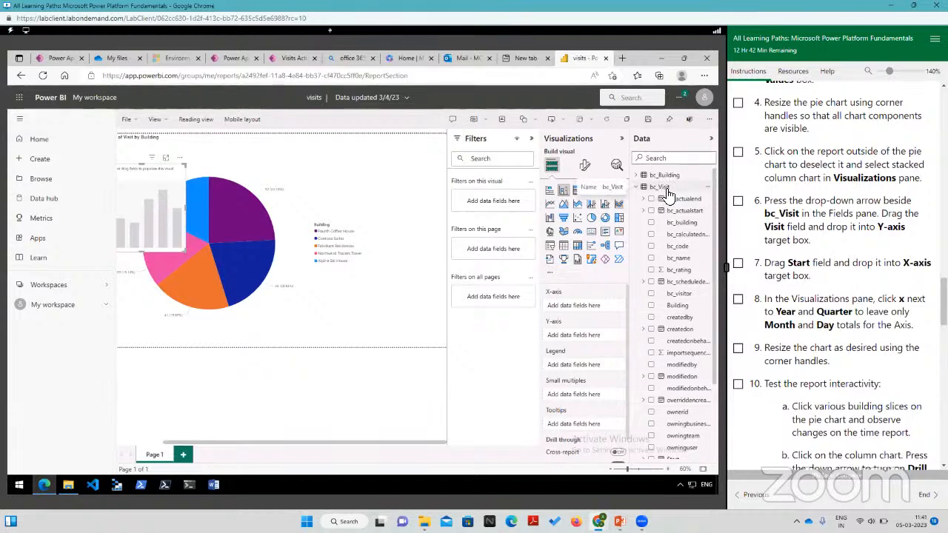
scroll(669, 265, down, 3)
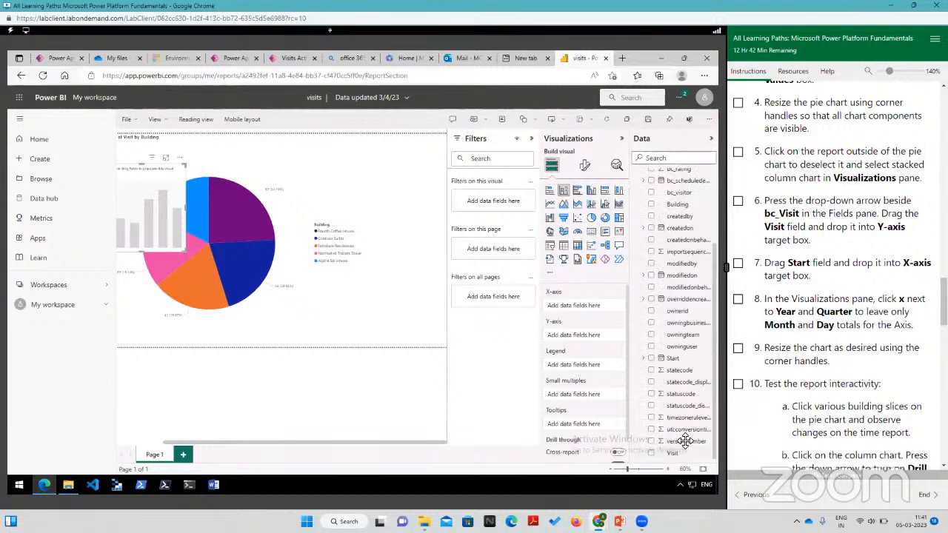
drag(673, 453, 593, 334)
drag(672, 452, 580, 336)
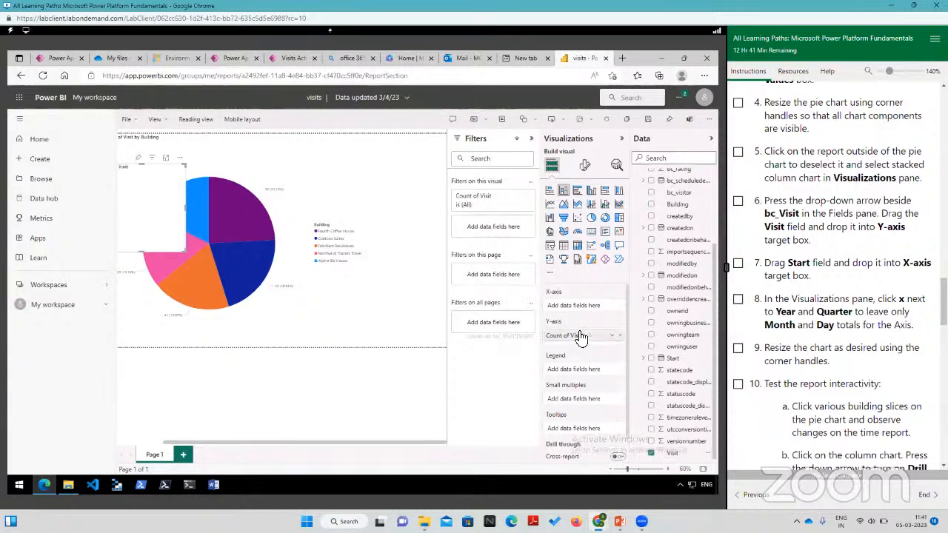
Step: Assign the Start field of bc_Visit to the column chart's X-axis and enlarge the chart so its columns are readable
drag(185, 250, 294, 313)
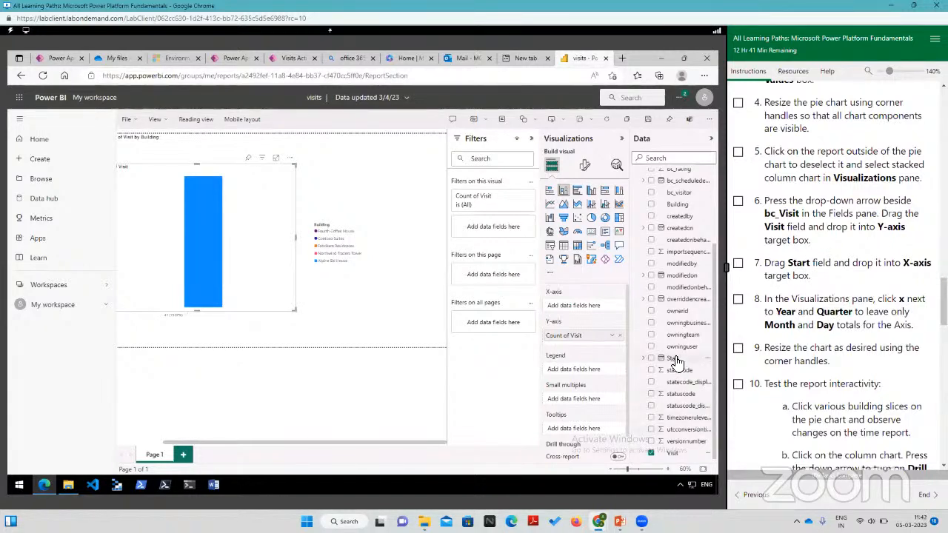
drag(672, 360, 679, 361)
scroll(678, 362, down, 3)
drag(679, 363, 577, 309)
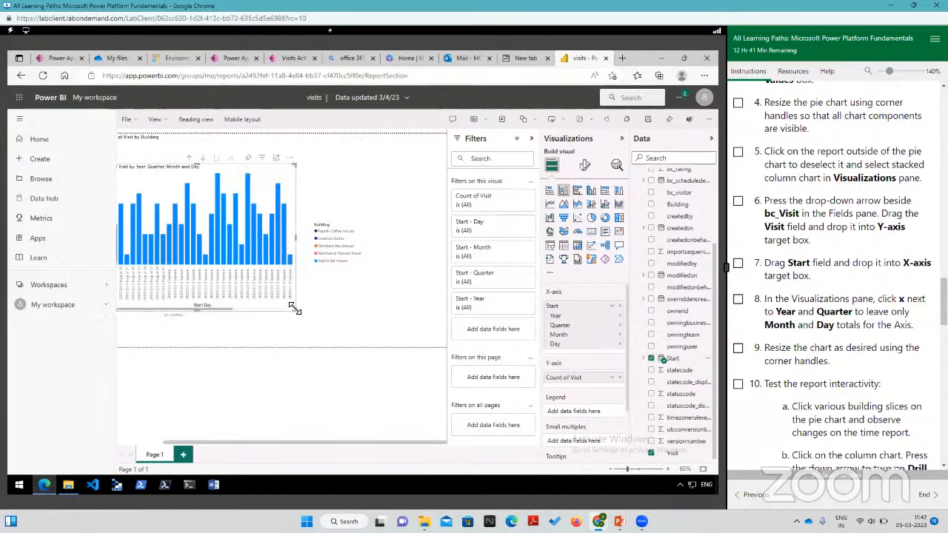
drag(312, 325, 336, 338)
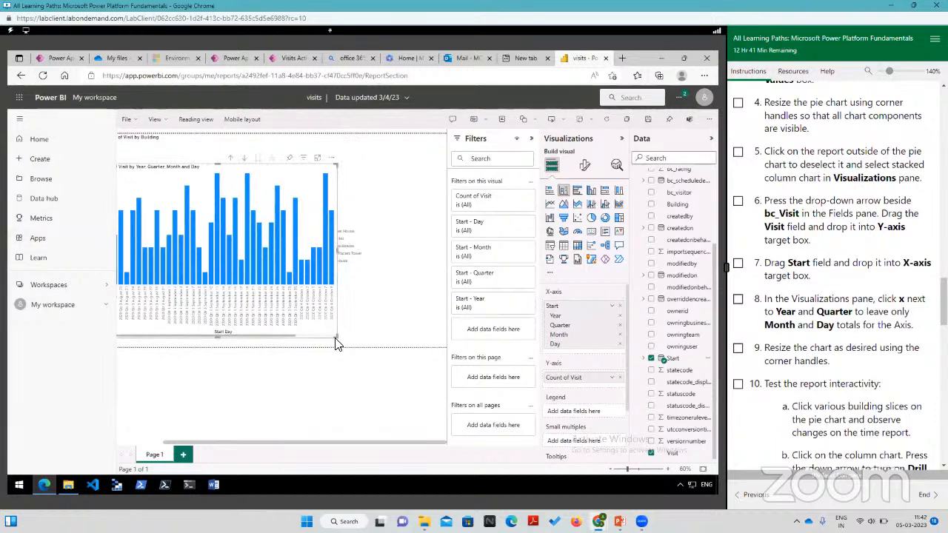
drag(337, 338, 384, 348)
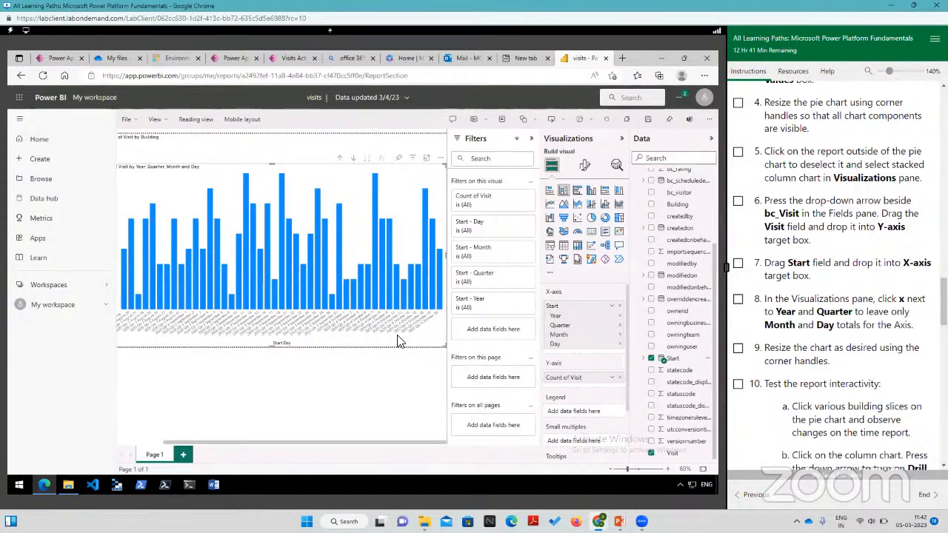
drag(446, 345, 364, 331)
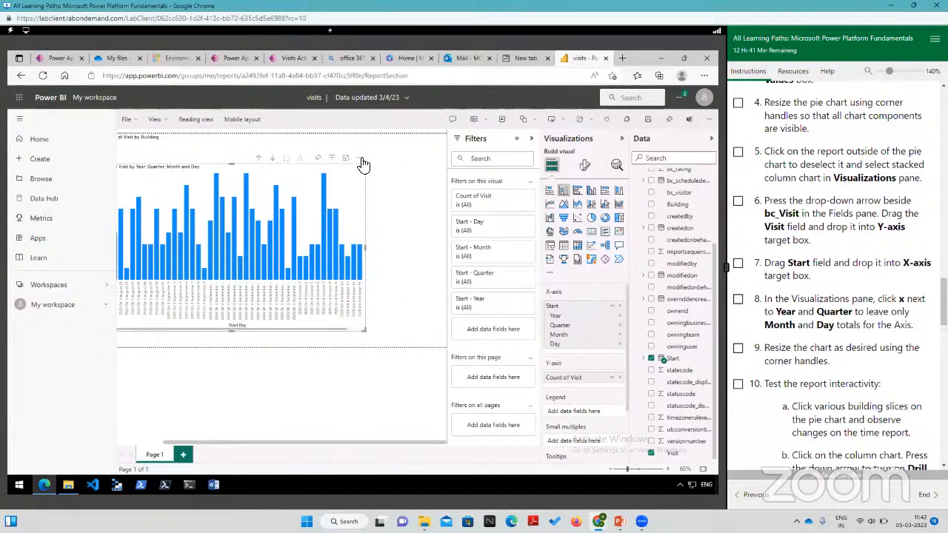
Step: View the detail records behind a September column of the chart and return to the report
double_click(250, 230)
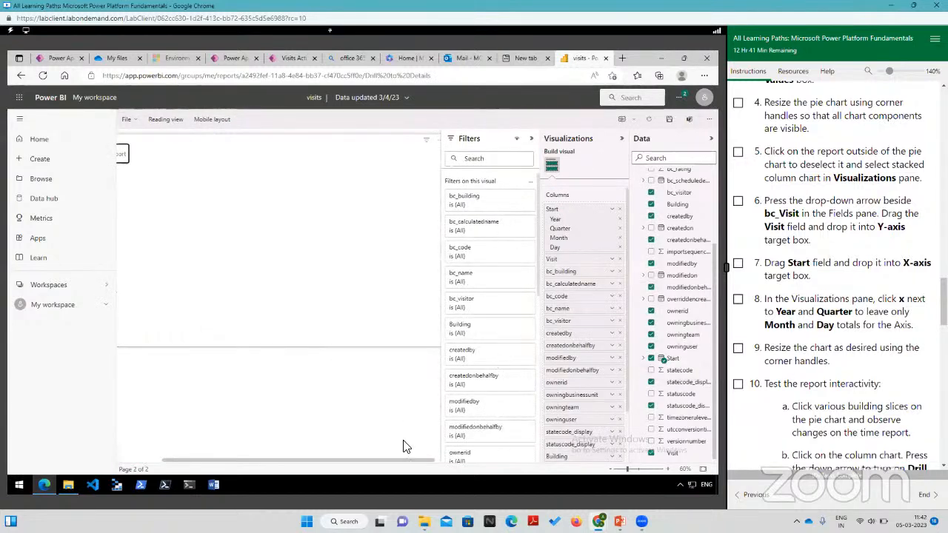
drag(357, 461, 219, 459)
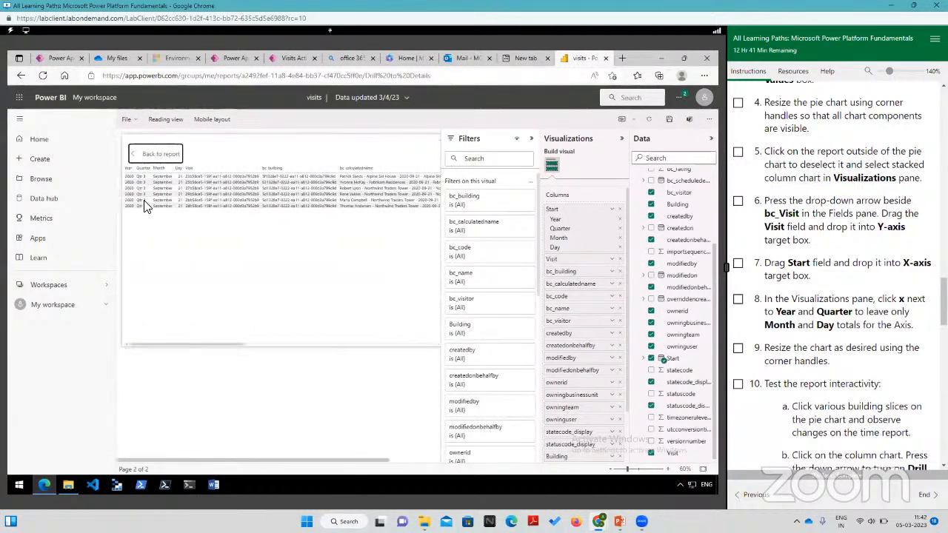
click(141, 156)
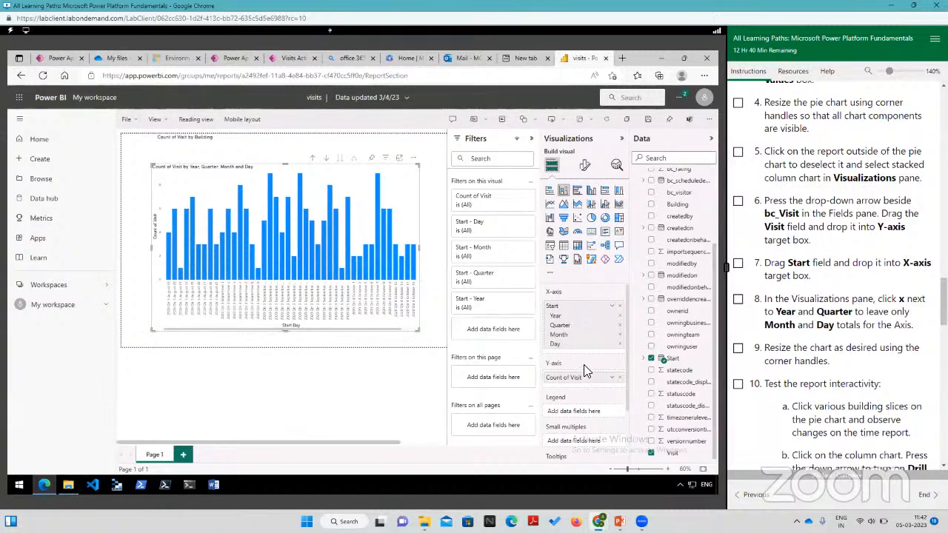
Step: Remove Year and Quarter from the column chart's X-axis, leaving Month and Day, and shrink the chart
click(620, 317)
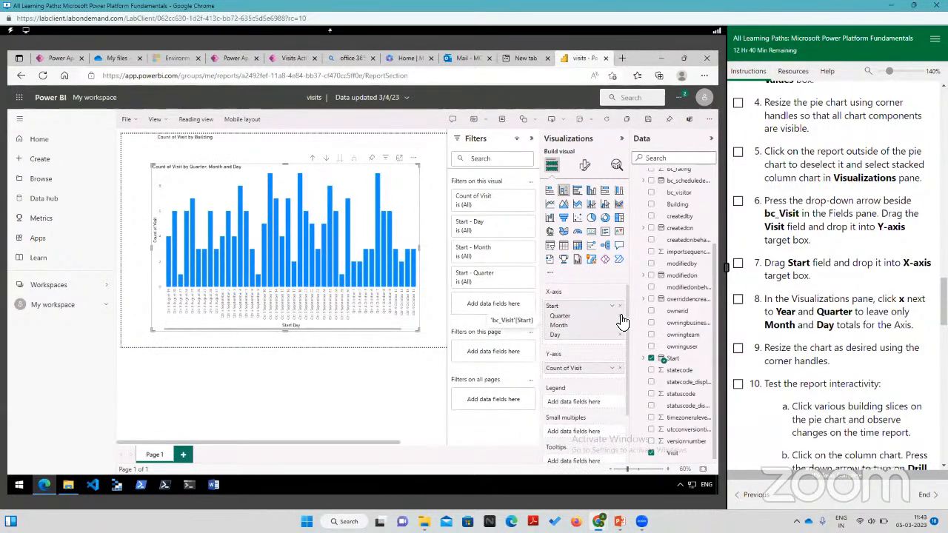
click(620, 317)
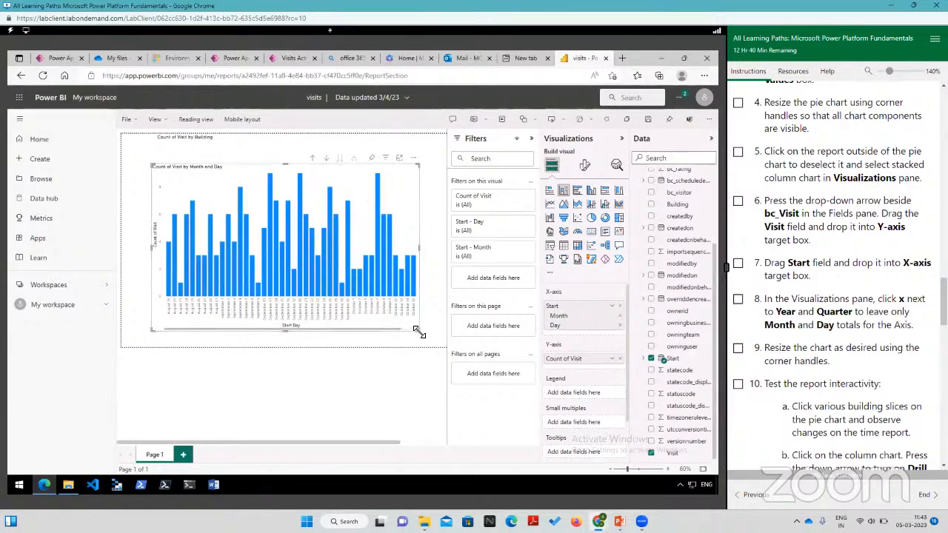
drag(419, 334, 320, 291)
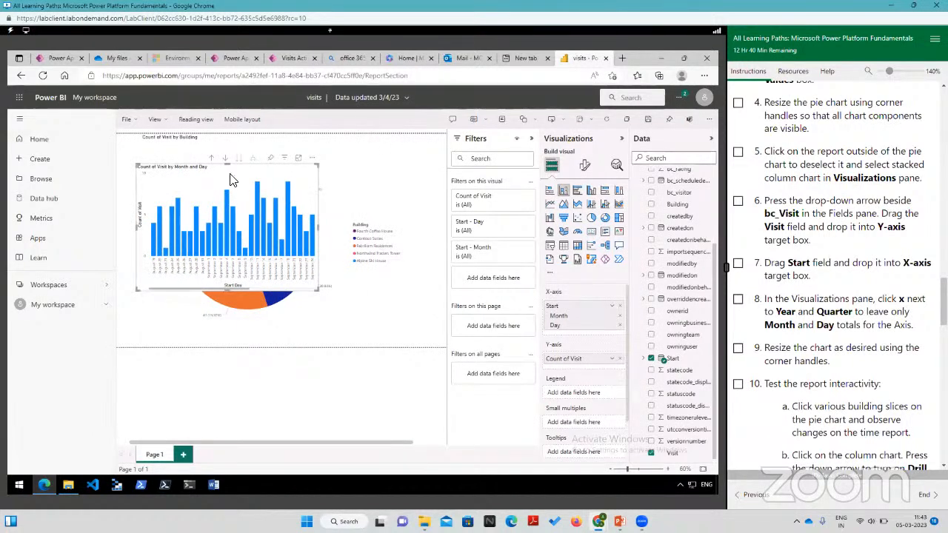
Step: Shrink the pie chart and place the column chart beside it along the page's upper edge
drag(230, 180, 437, 245)
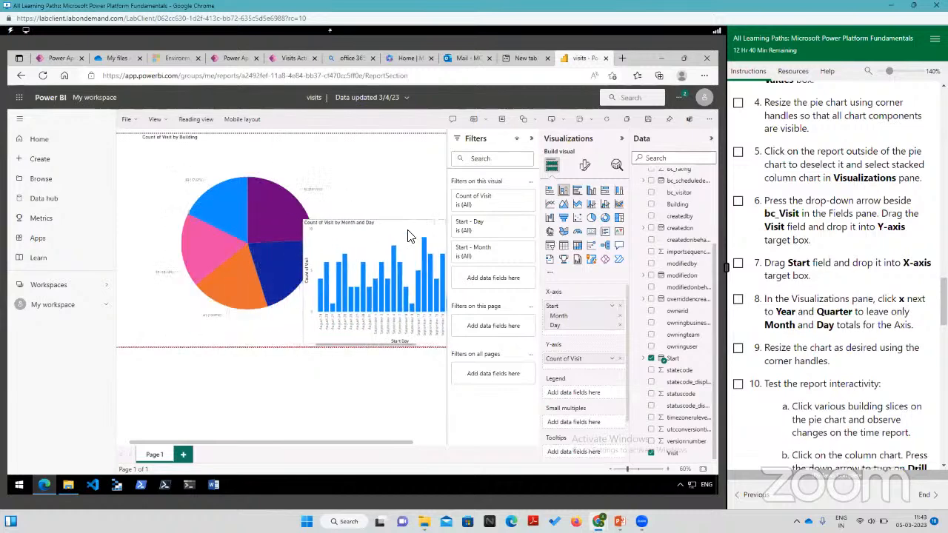
click(337, 202)
drag(313, 272, 287, 246)
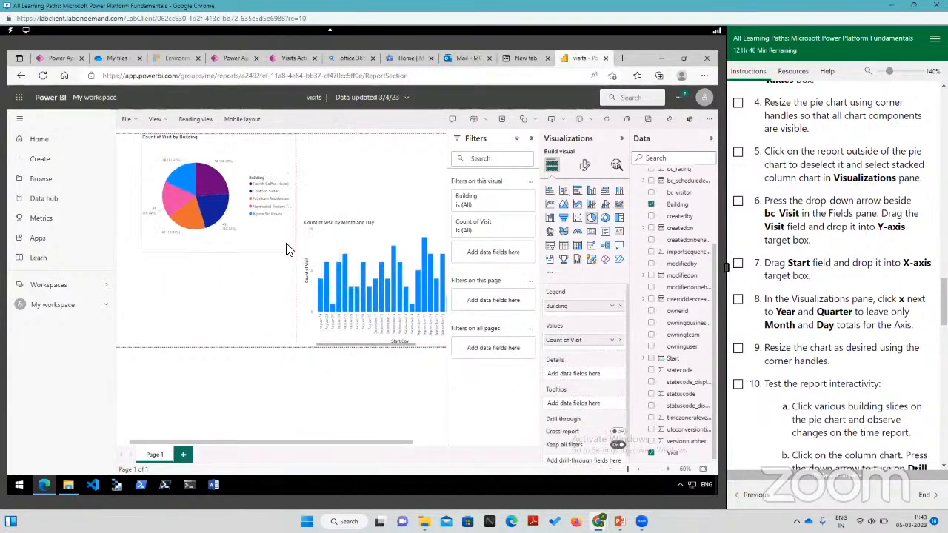
drag(351, 227, 352, 187)
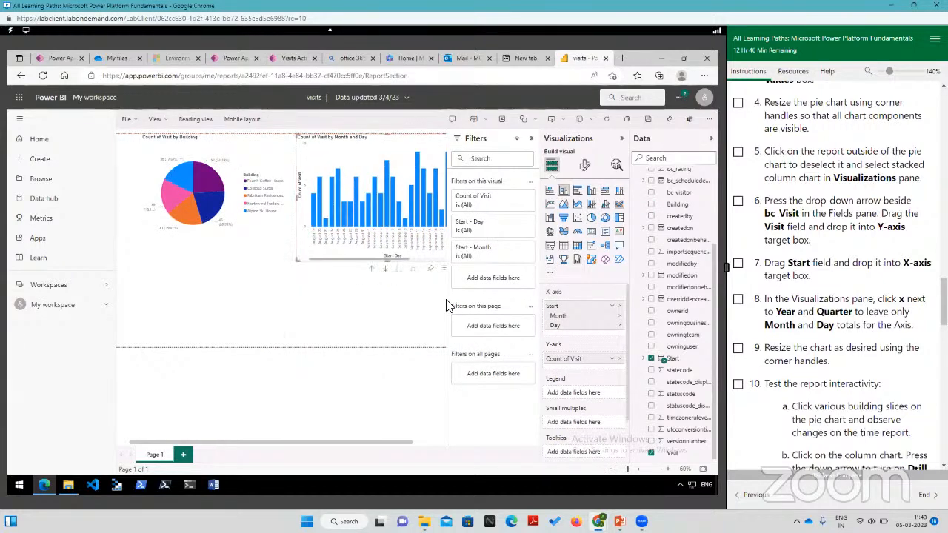
Step: Test the report interactivity by selecting the Fourth Coffee House, Contoso Suites and Northwind Traders slices of the pie chart in turn
drag(450, 297, 485, 299)
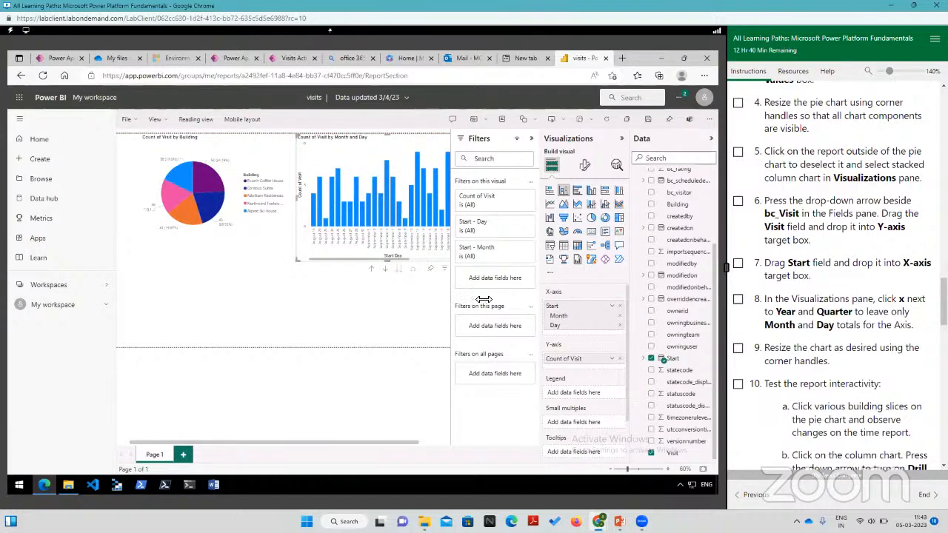
click(635, 471)
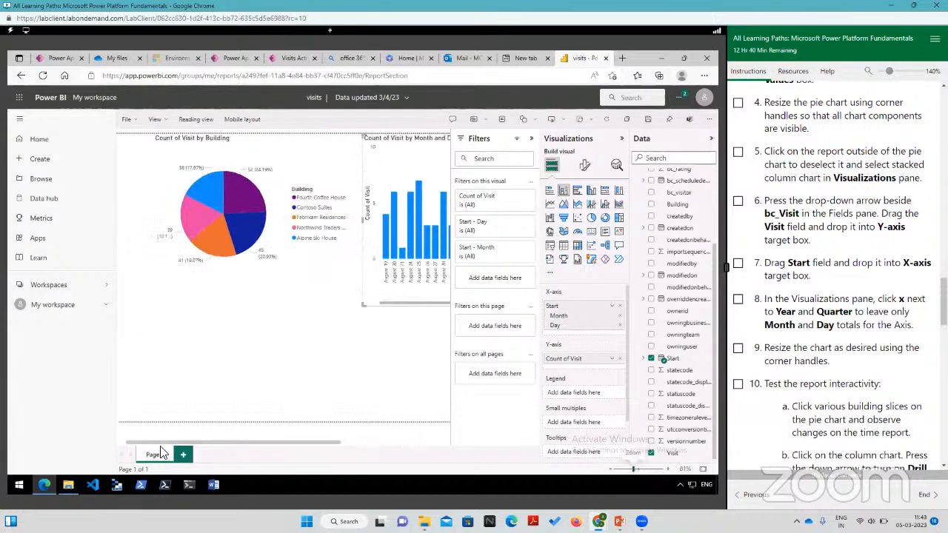
click(405, 442)
drag(405, 443, 233, 443)
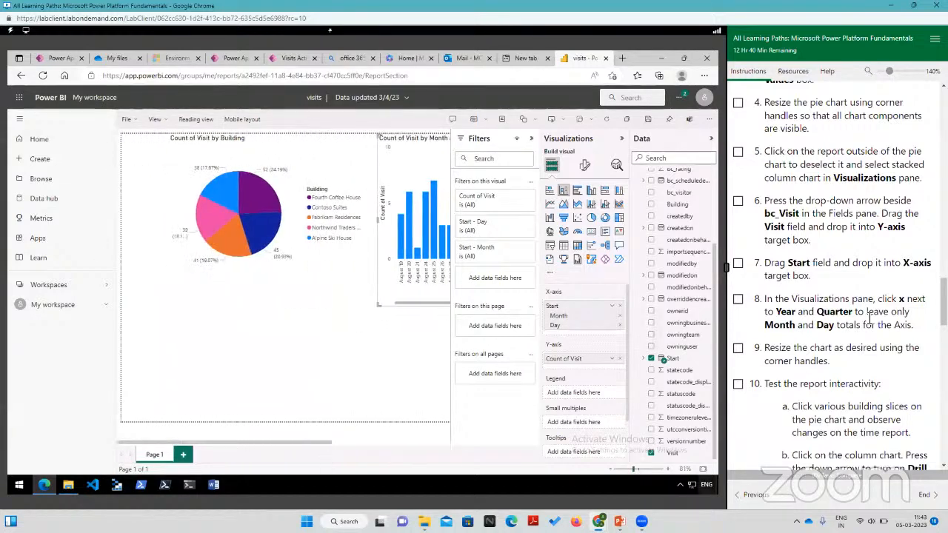
scroll(828, 304, down, 7)
scroll(828, 304, up, 3)
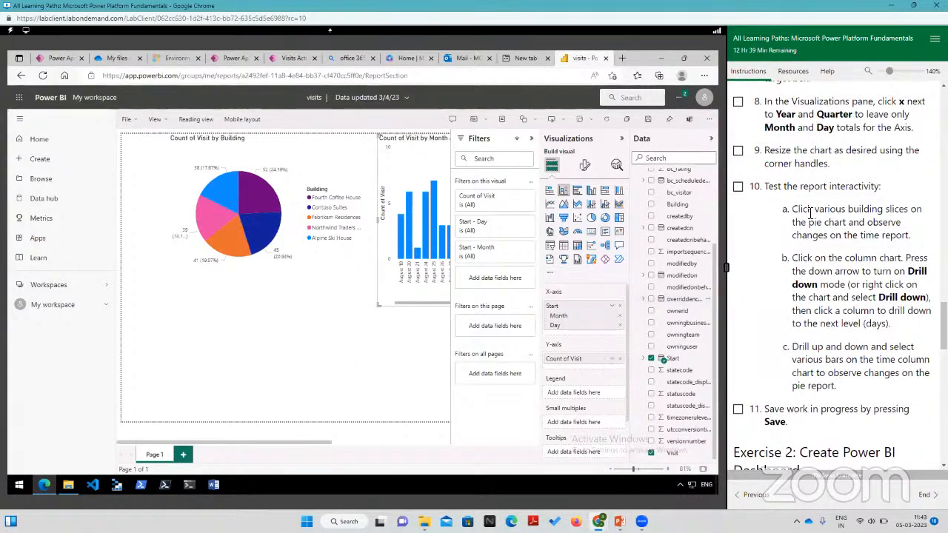
click(267, 209)
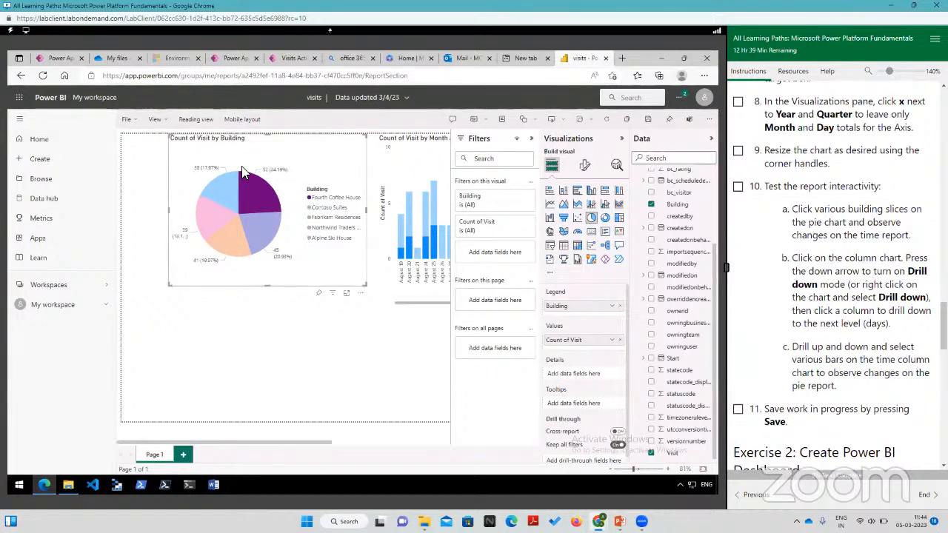
click(261, 243)
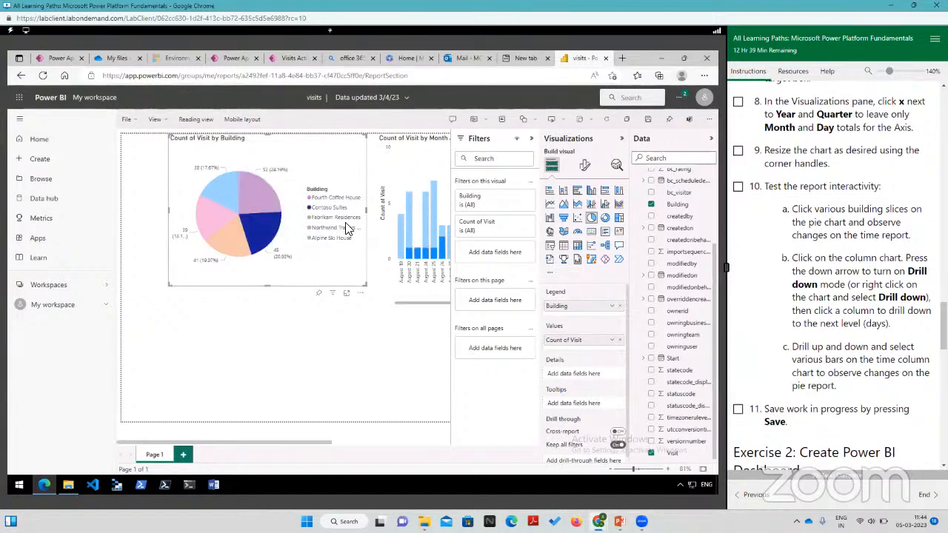
click(207, 212)
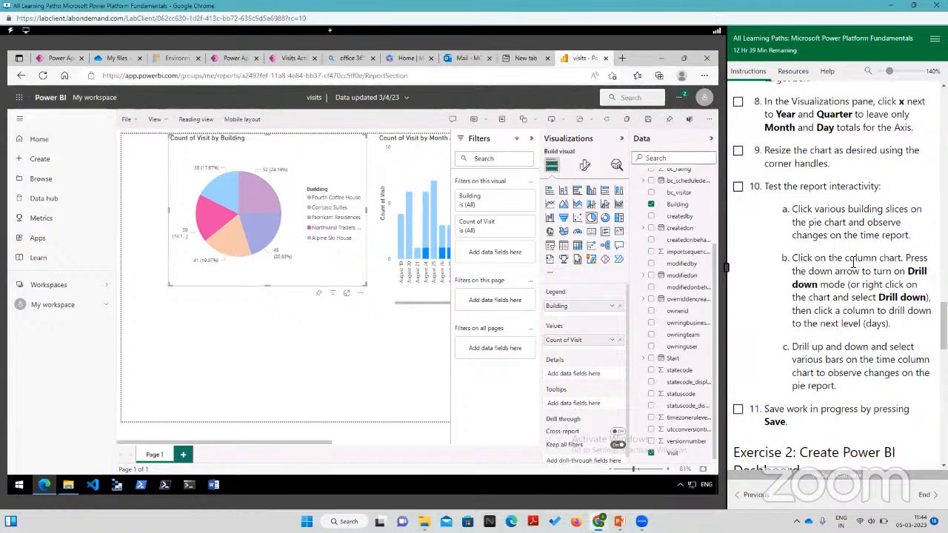
Step: Move the column chart fully into view over the pie chart's lower part, and check the August 19 column's detail records before returning
click(404, 231)
drag(409, 155, 180, 248)
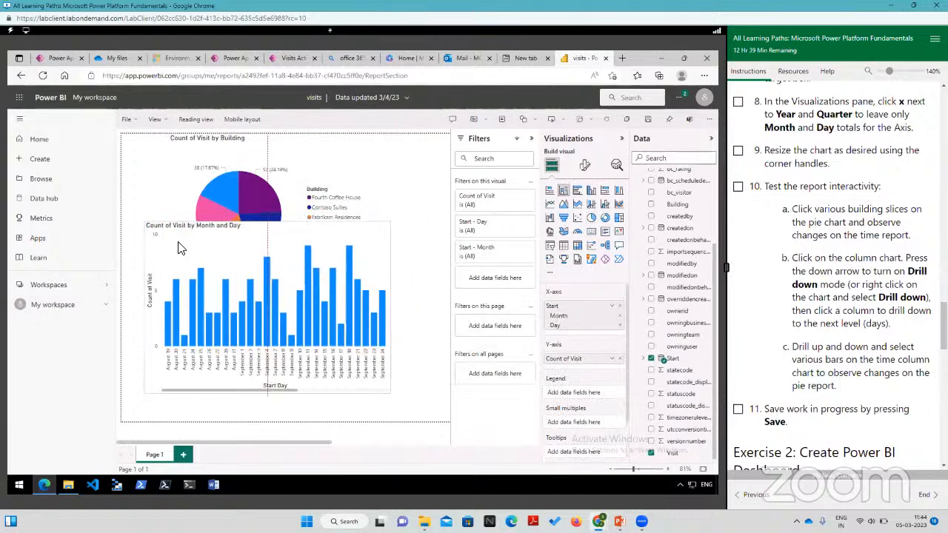
double_click(166, 323)
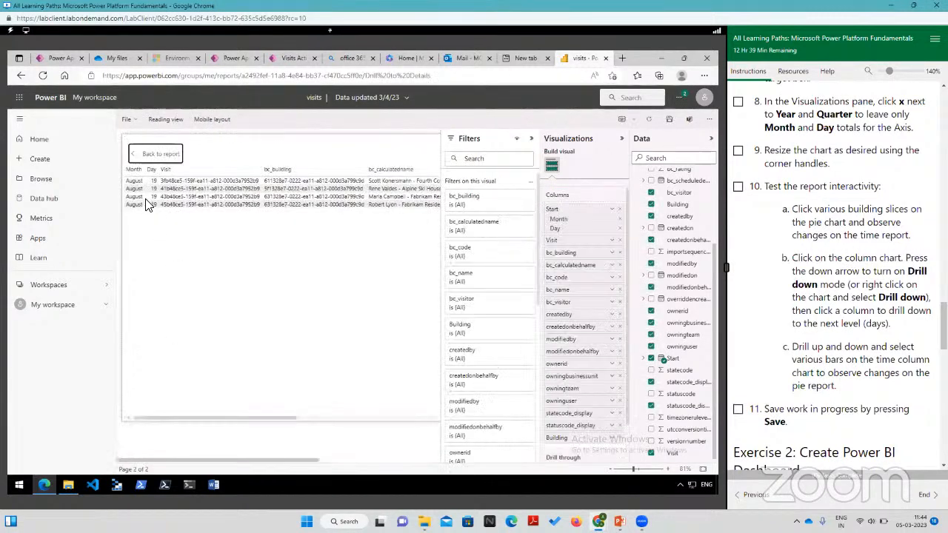
click(150, 153)
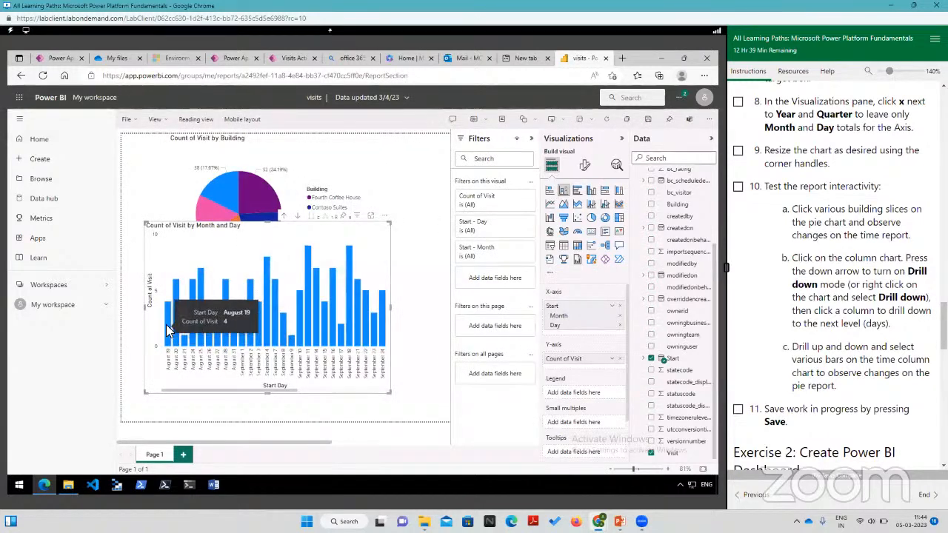
Step: Move the column chart to the page's upper-left corner over the pie chart and enlarge it to nearly fill the visible page
click(298, 218)
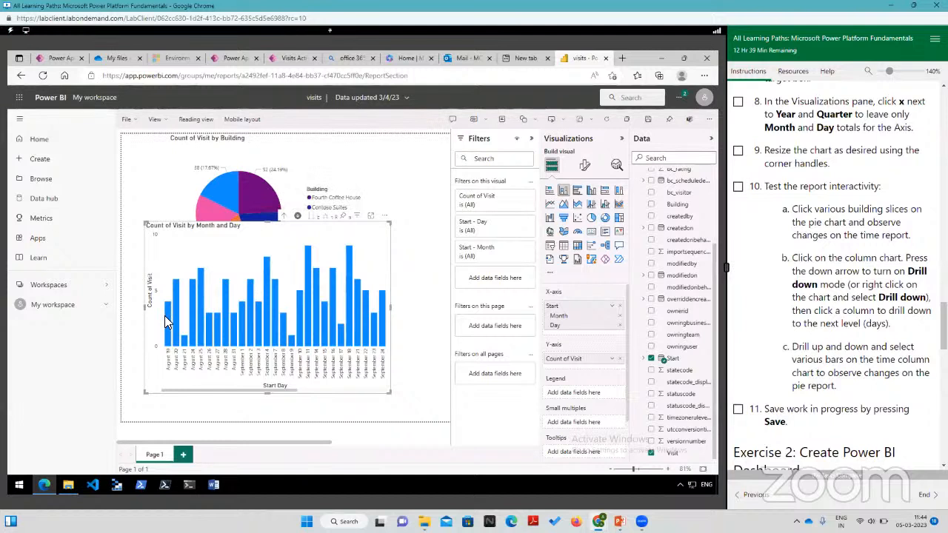
mouse_move(167, 317)
drag(354, 219, 300, 163)
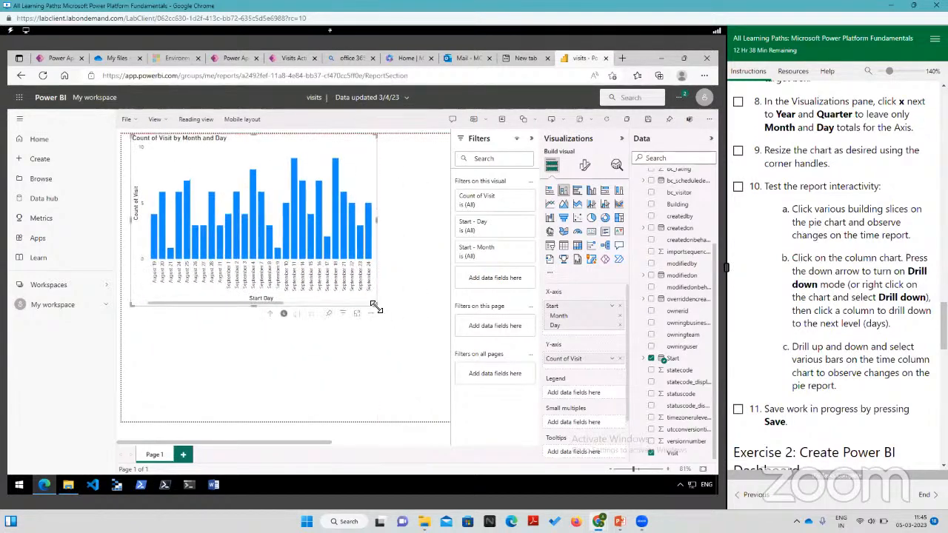
drag(375, 309, 440, 370)
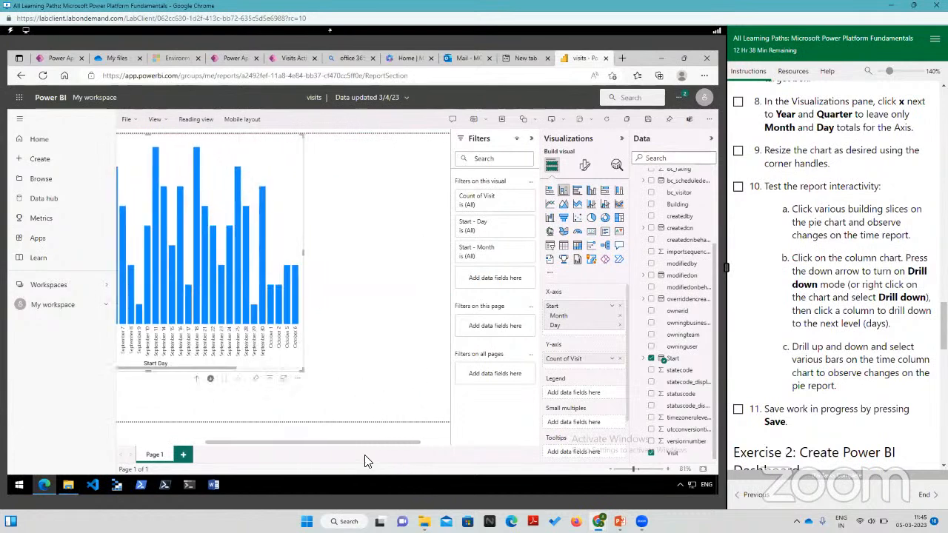
drag(368, 442, 157, 447)
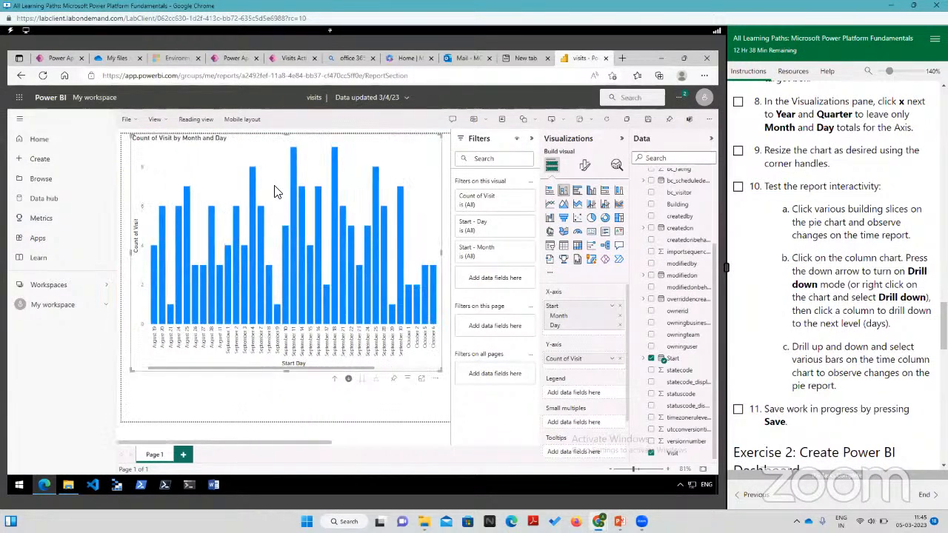
Step: Bring the column chart to the month level, turn on drill-down mode and drill into August's days
click(348, 380)
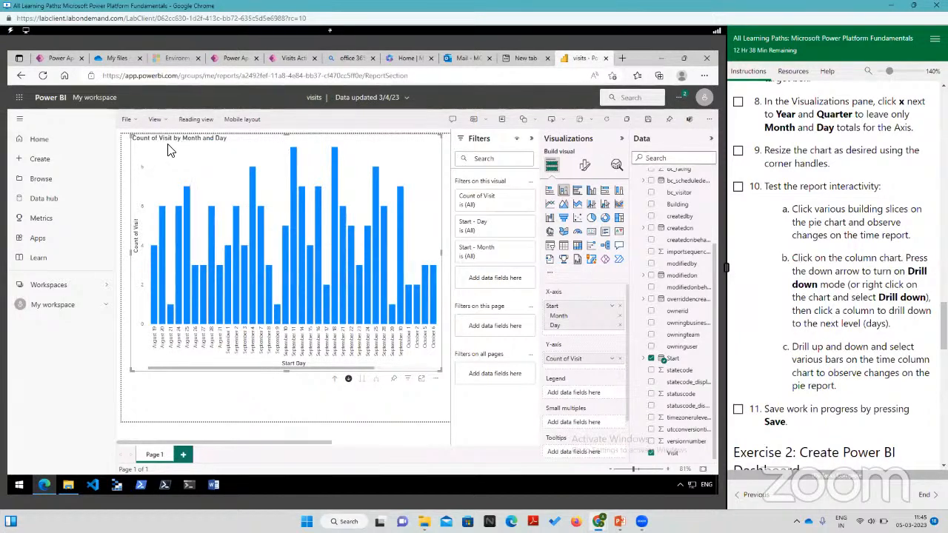
mouse_move(336, 231)
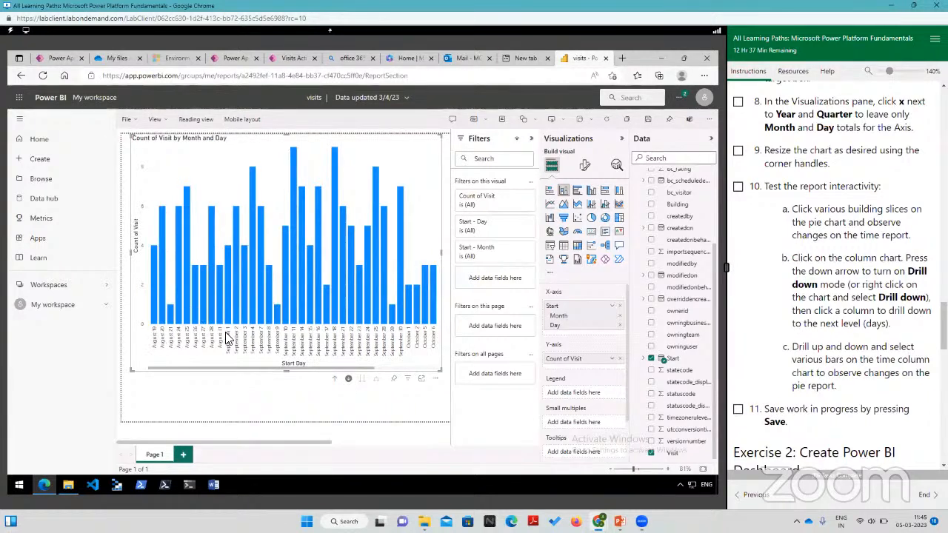
click(349, 379)
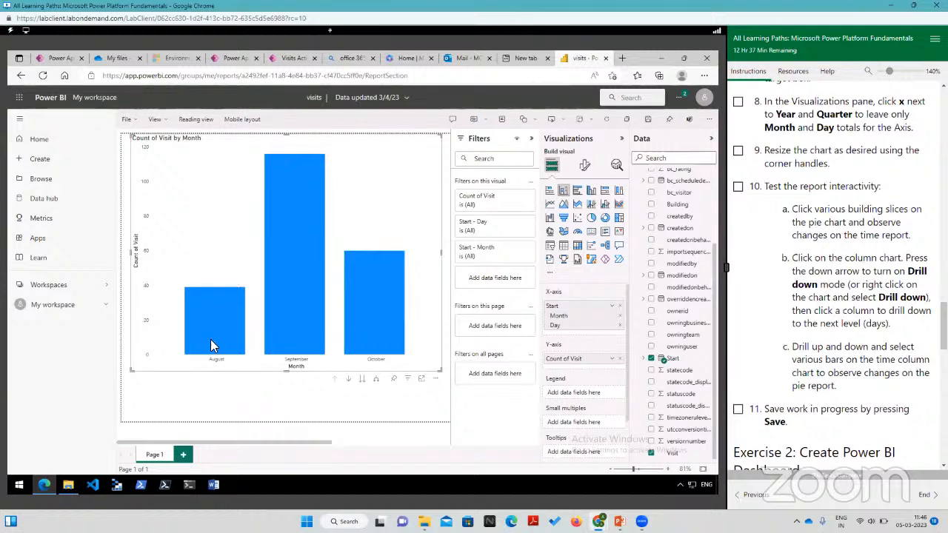
mouse_move(289, 342)
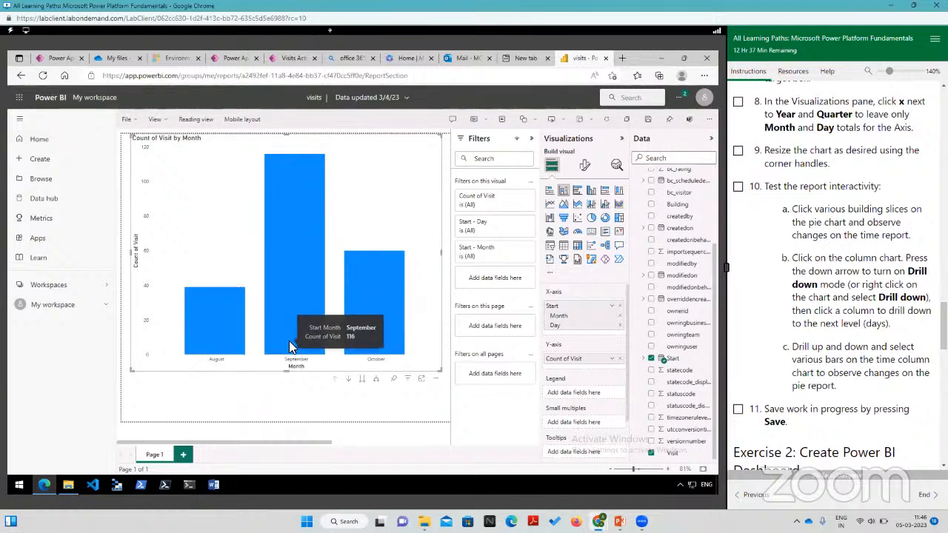
mouse_move(394, 325)
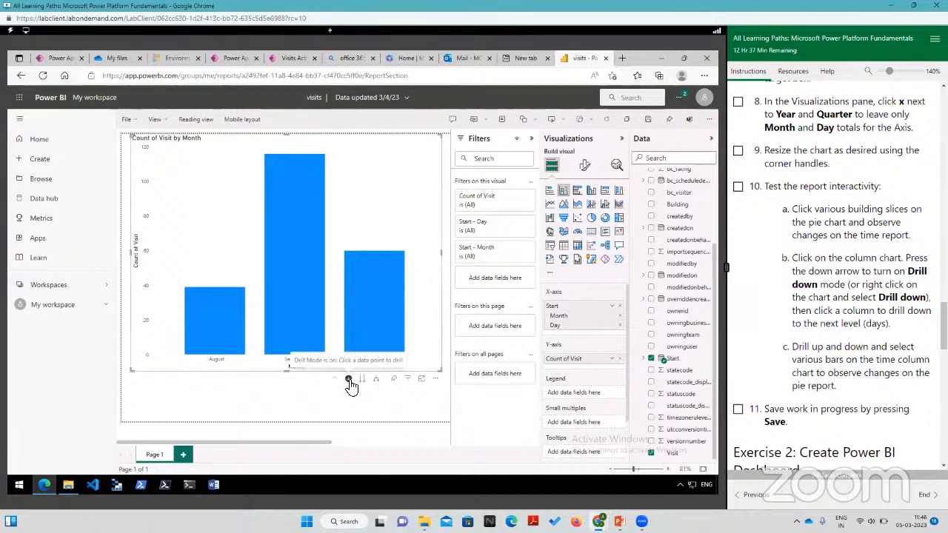
click(213, 318)
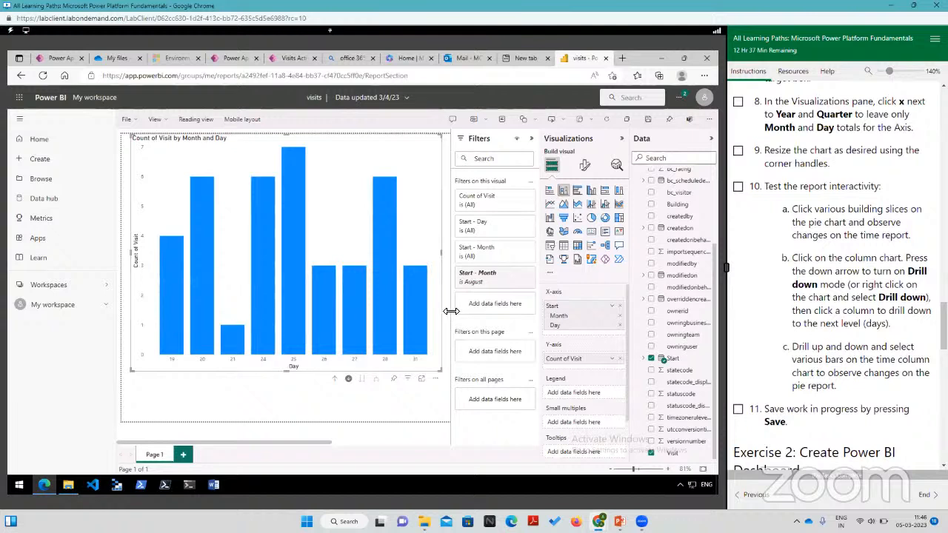
Step: Drill back up to the months, drill into September's days, and turn drill-down mode off
click(334, 378)
click(294, 316)
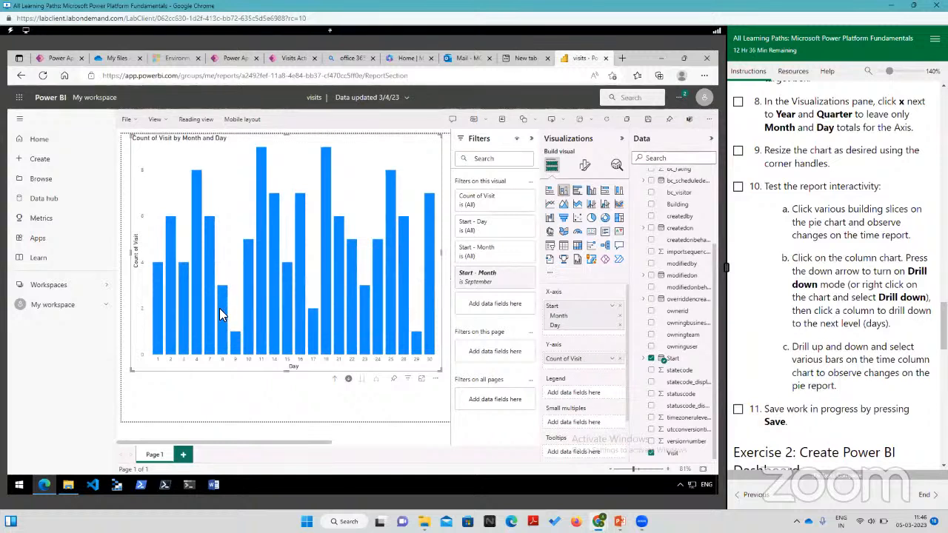
click(348, 379)
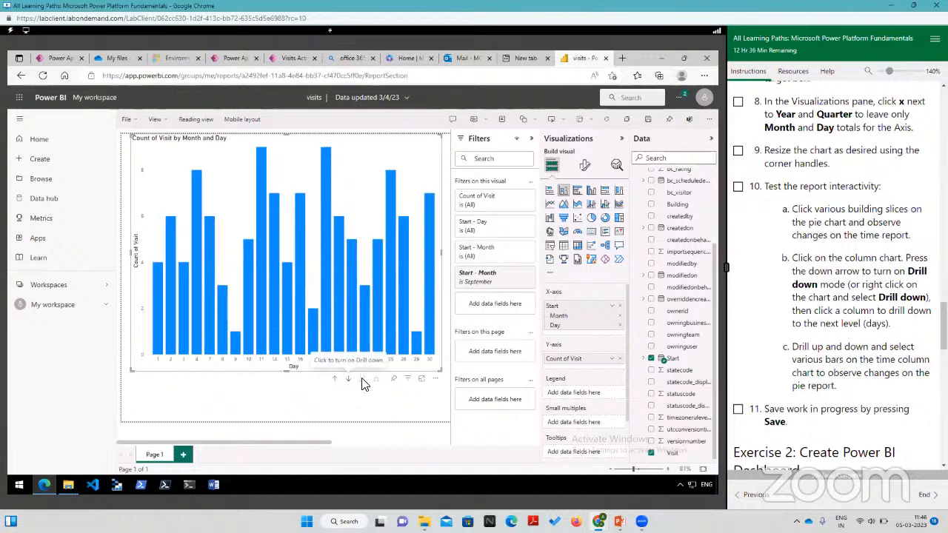
Step: Drill up to the months, take the whole chart to the next level by day, and select day 7's column
click(334, 379)
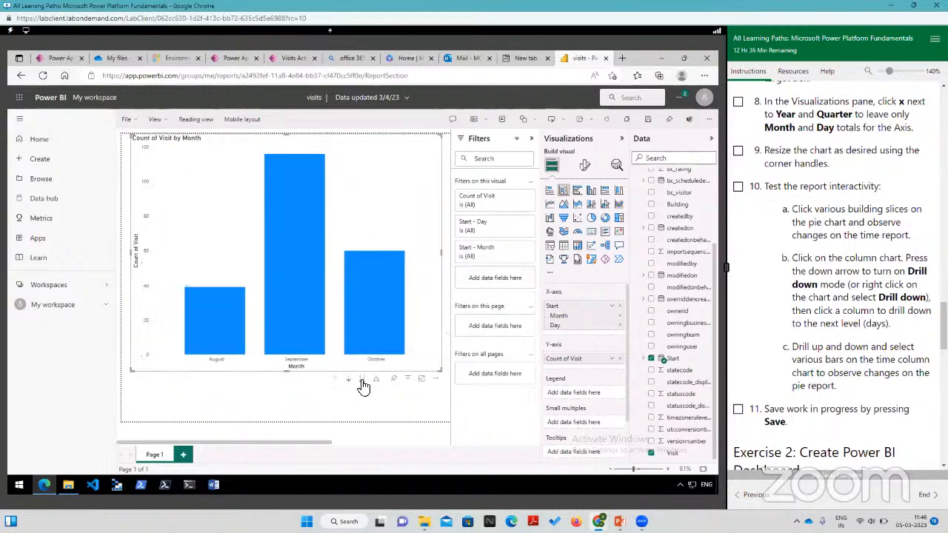
click(362, 380)
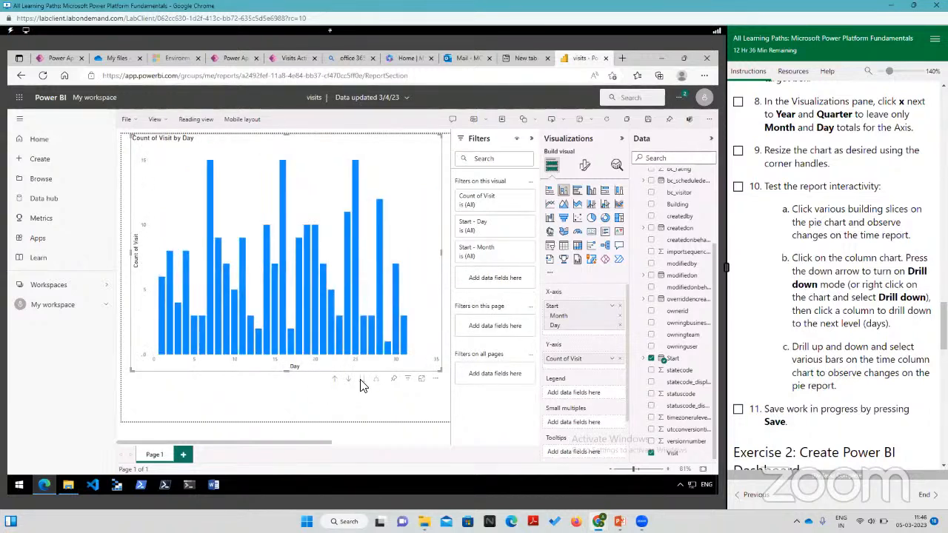
click(211, 173)
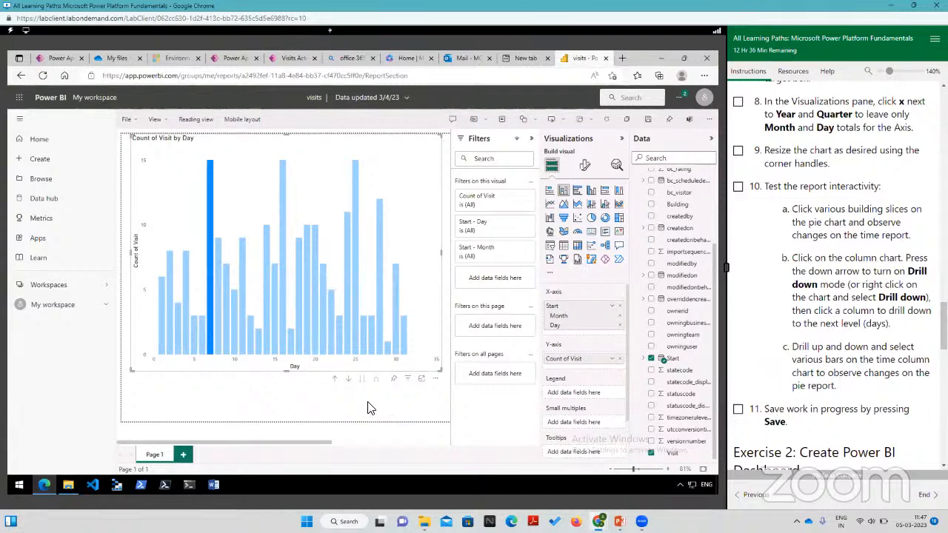
Step: Return the chart to the month level, highlight September, and drill down into its days with drill-down mode on
click(333, 379)
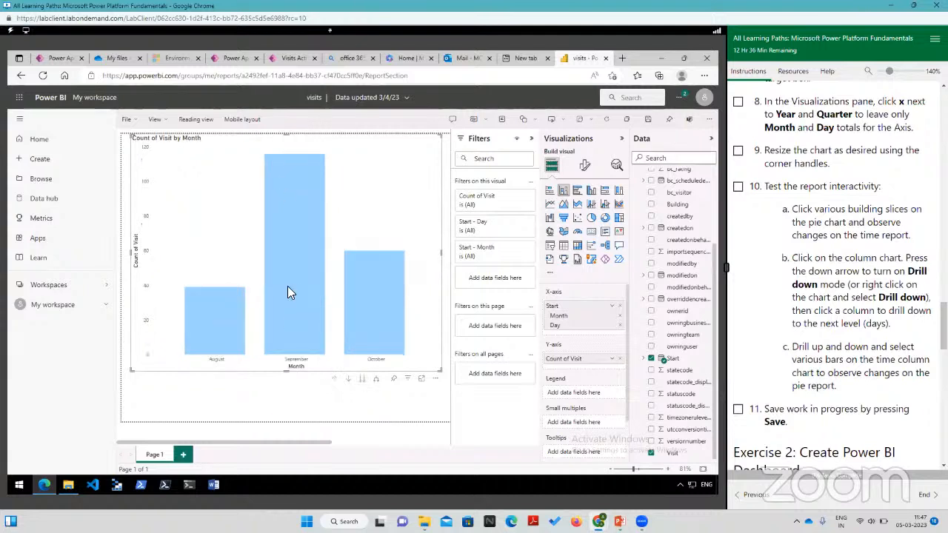
mouse_move(308, 163)
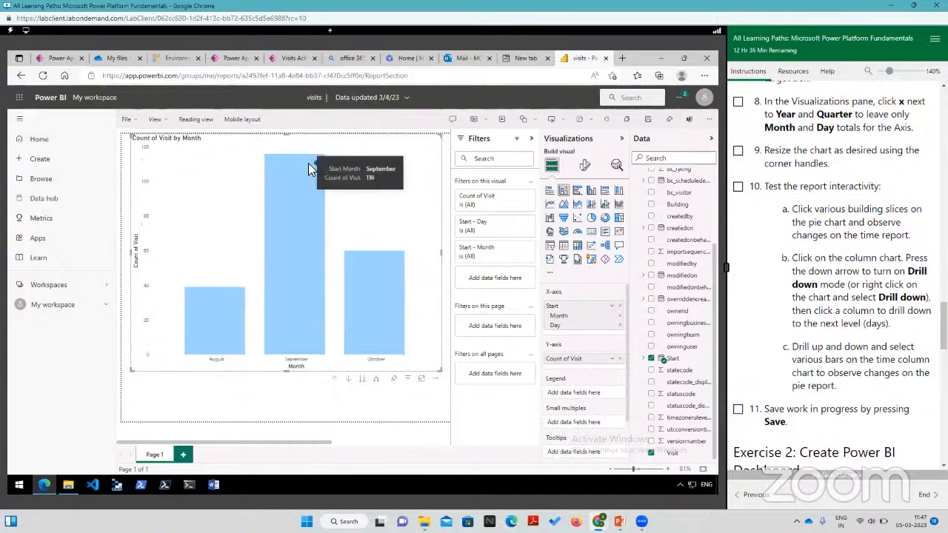
click(309, 222)
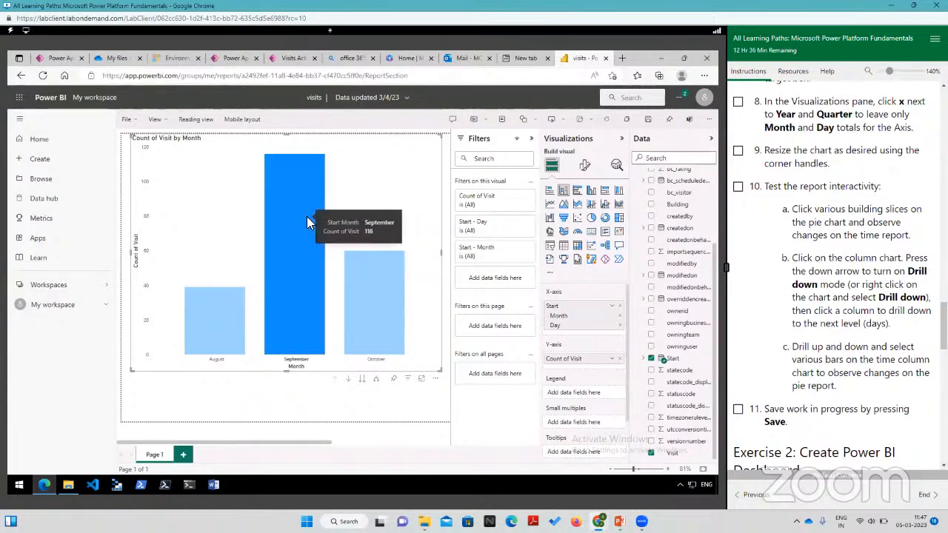
click(348, 380)
click(293, 253)
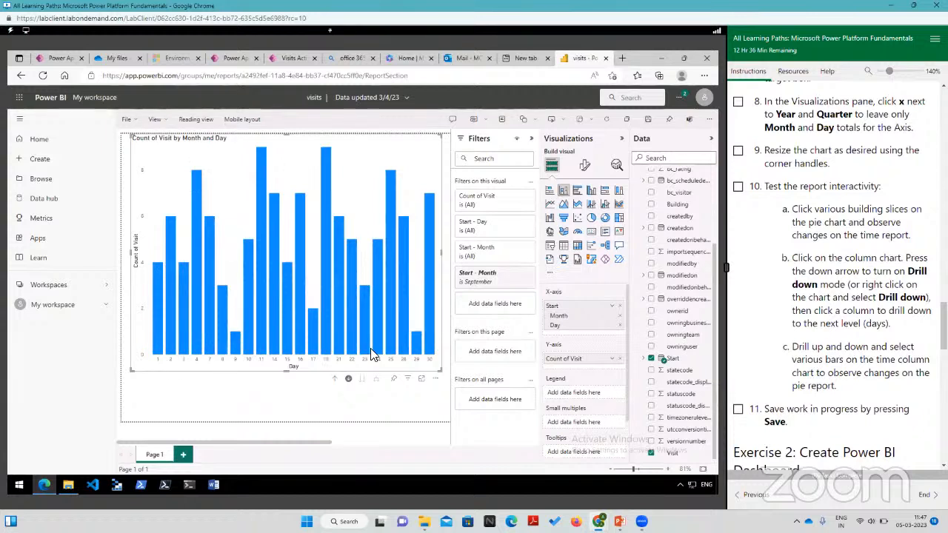
Step: Save the report and continue to the lab instructions for Exercise 2, Create Power BI Dashboard
scroll(822, 355, down, 3)
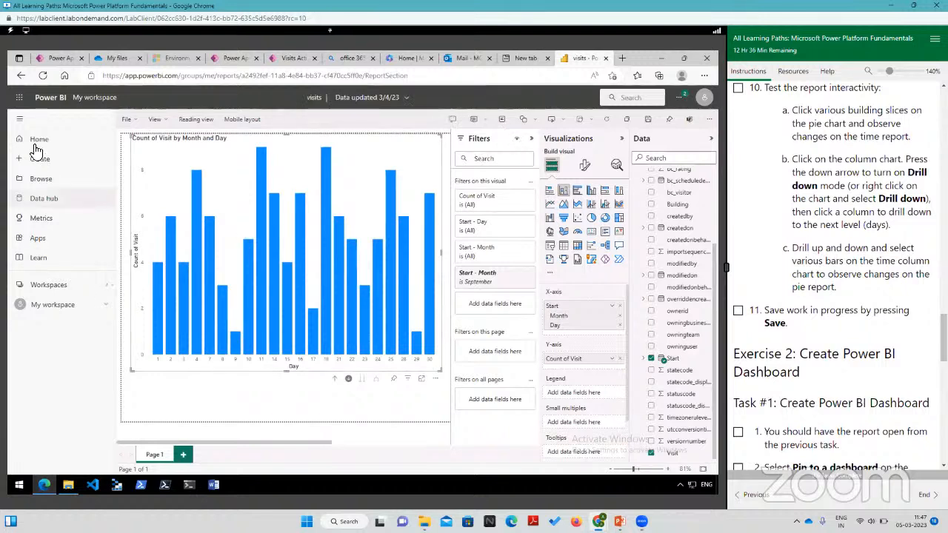
click(20, 121)
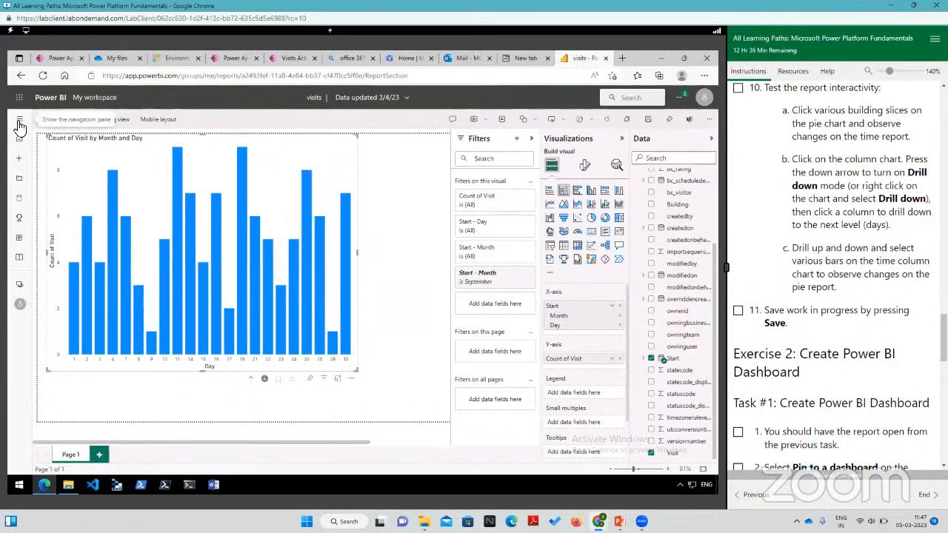
click(20, 122)
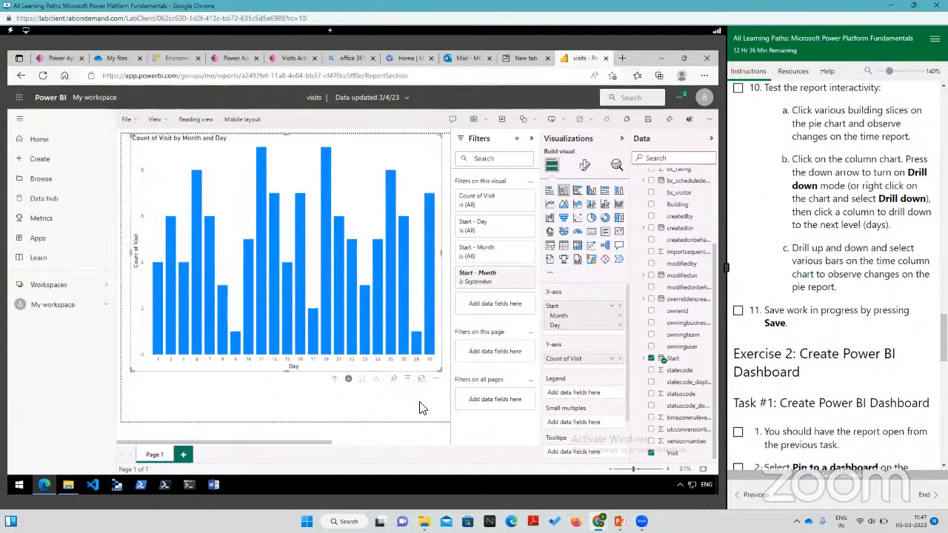
click(648, 119)
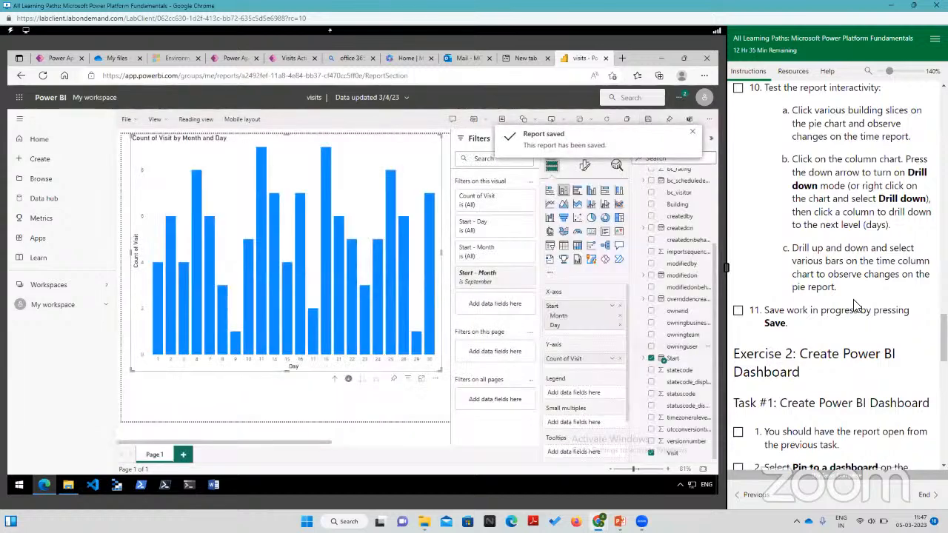
scroll(856, 305, down, 3)
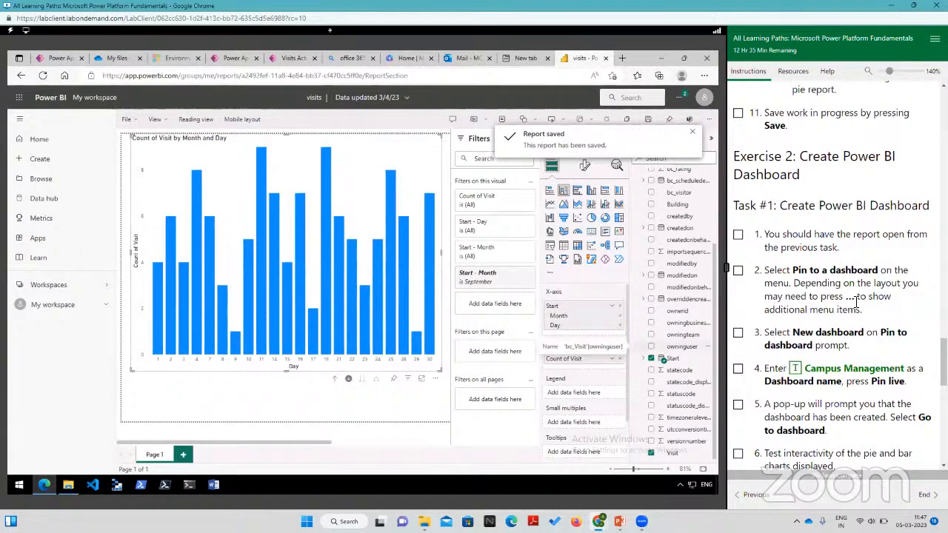
scroll(856, 304, down, 1)
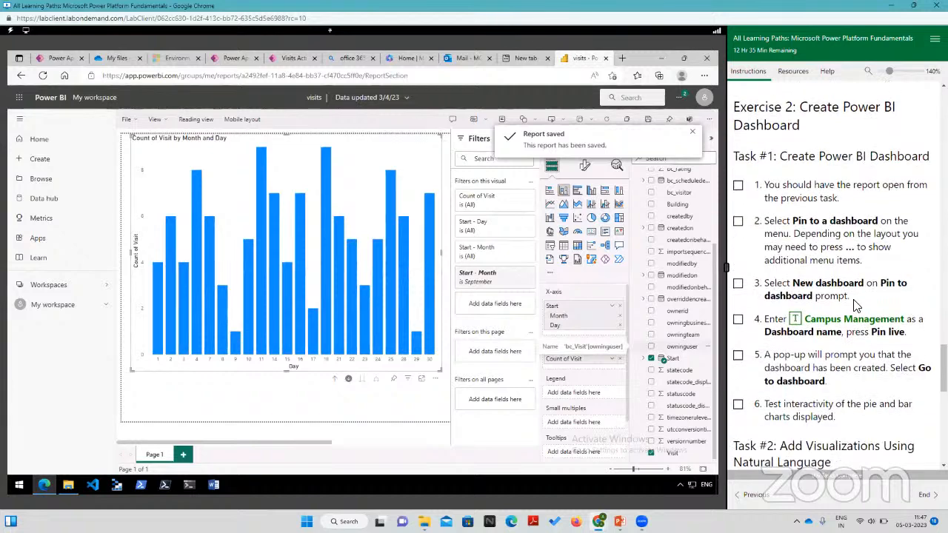
key(alt+Tab)
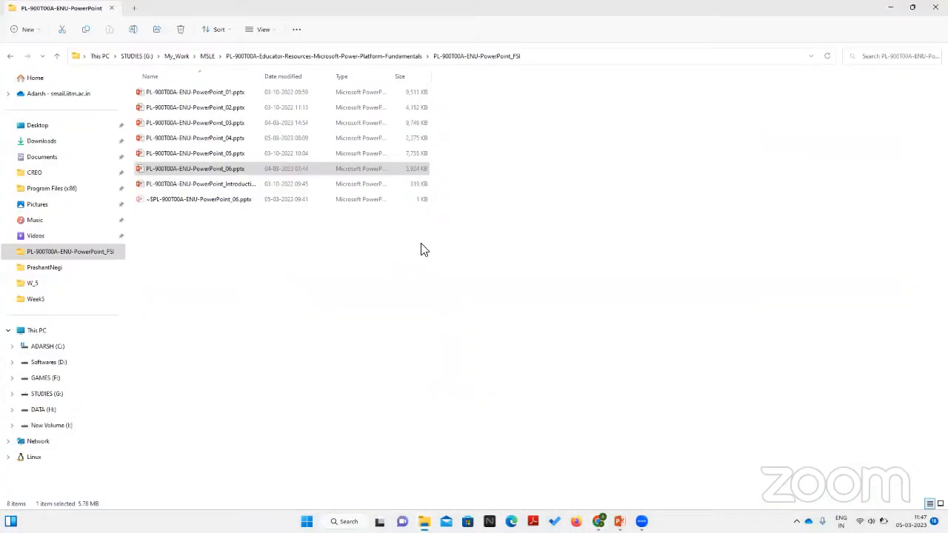
mouse_move(598, 522)
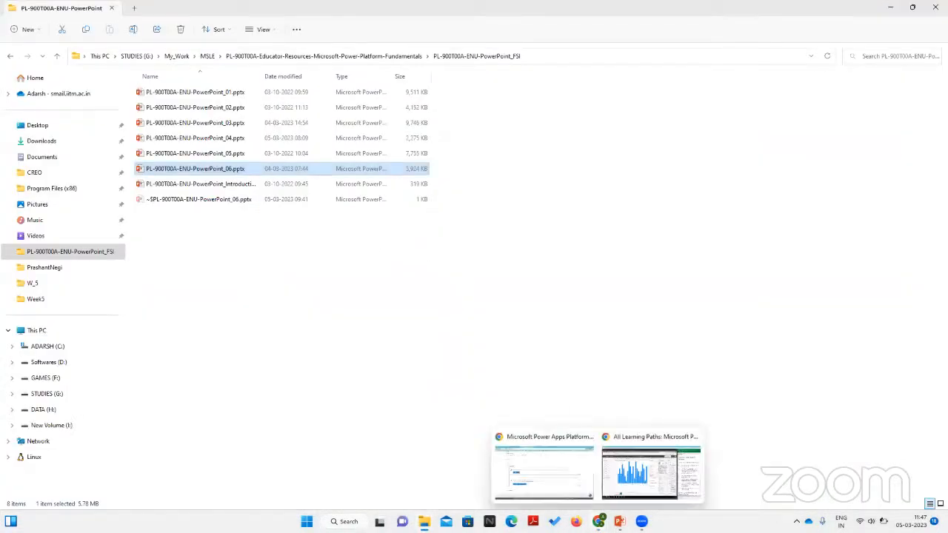
click(620, 478)
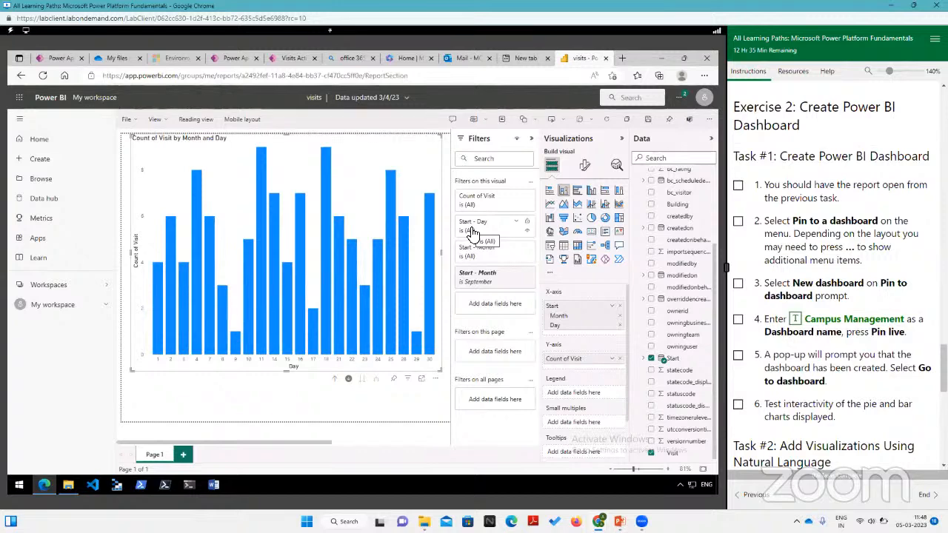
Step: Shrink the column chart and the pie chart and arrange them side by side along the page's upper edge, pie chart first
drag(437, 365, 288, 255)
drag(230, 189, 385, 339)
click(224, 228)
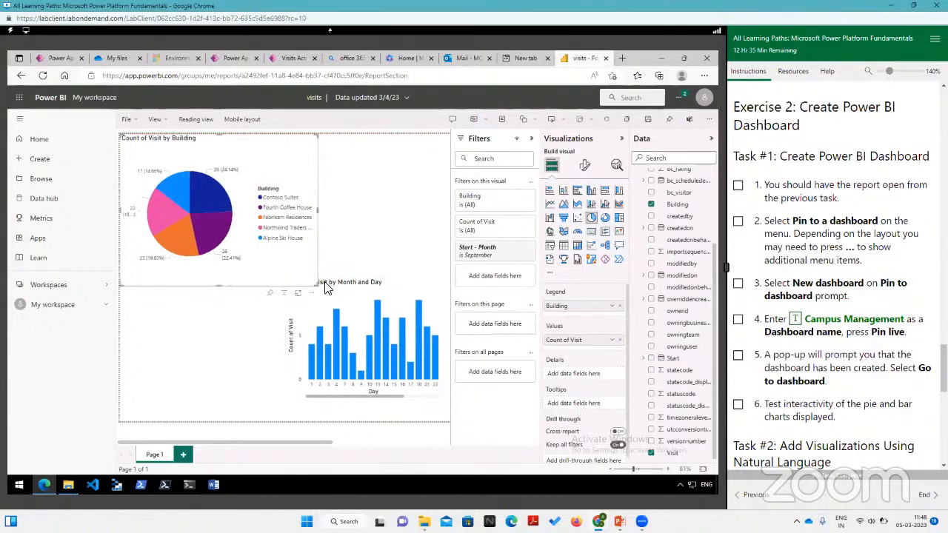
drag(276, 258, 282, 258)
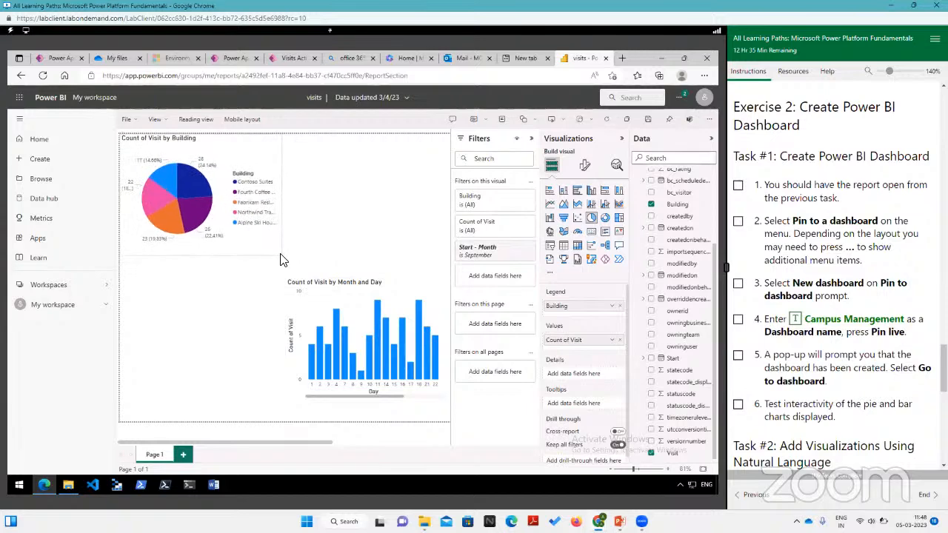
drag(374, 304, 372, 174)
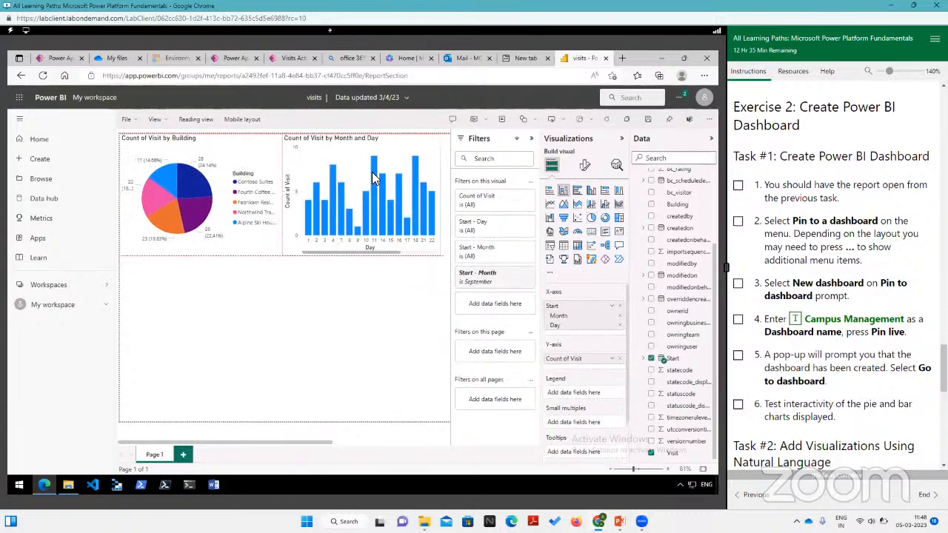
click(418, 341)
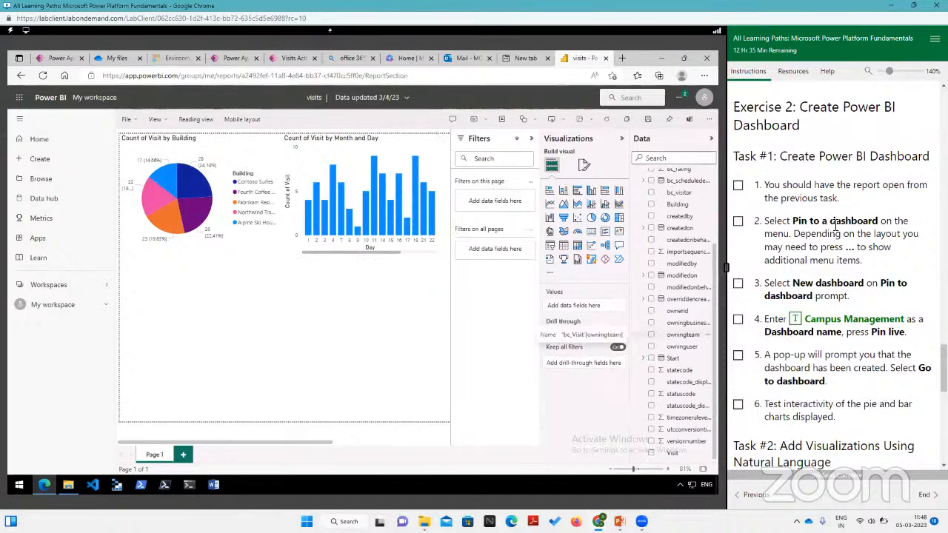
Step: Pin the Count of Visit by Building pie chart to a new dashboard named Campus Management, and stay in the report
click(210, 170)
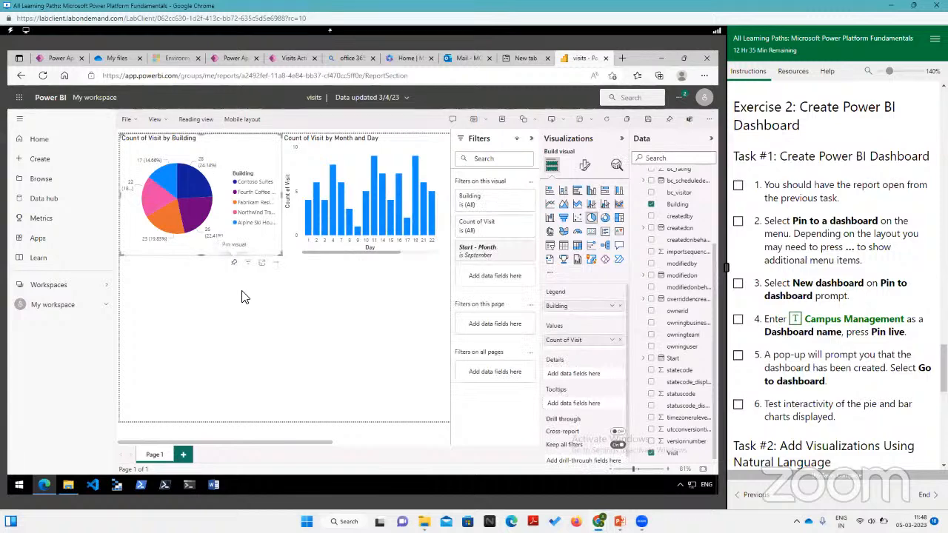
click(234, 265)
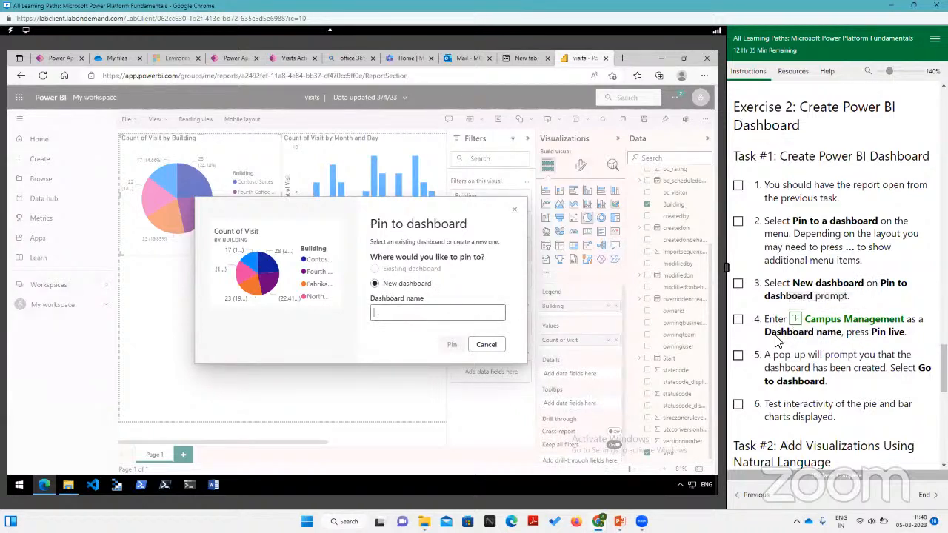
click(800, 321)
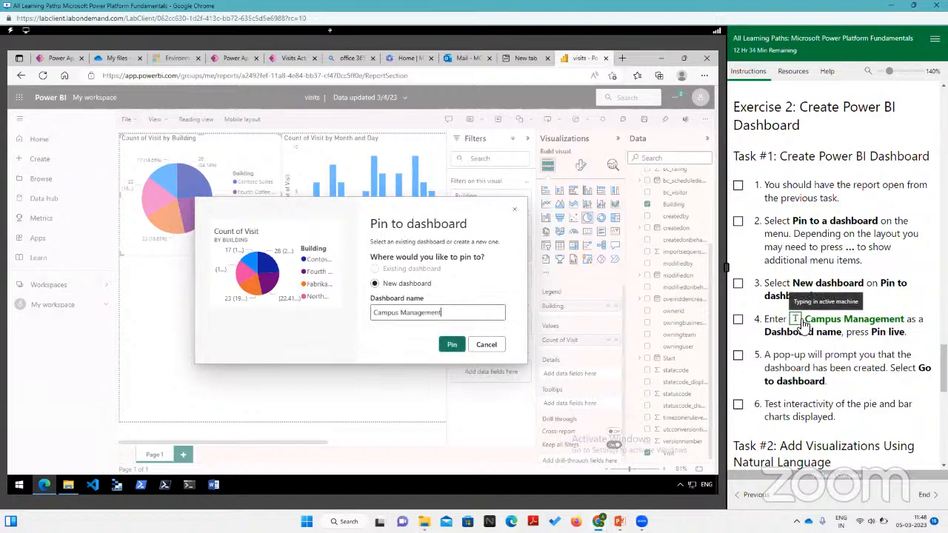
click(453, 346)
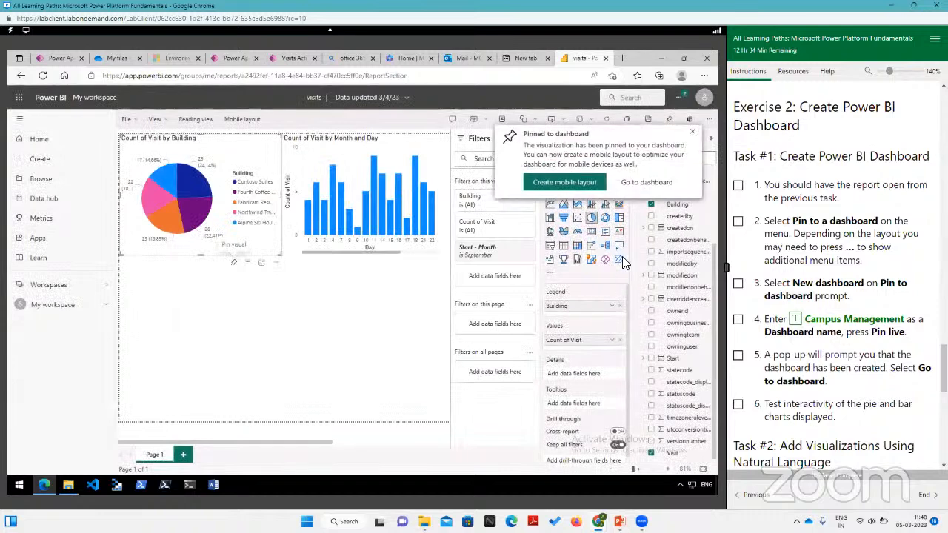
click(644, 183)
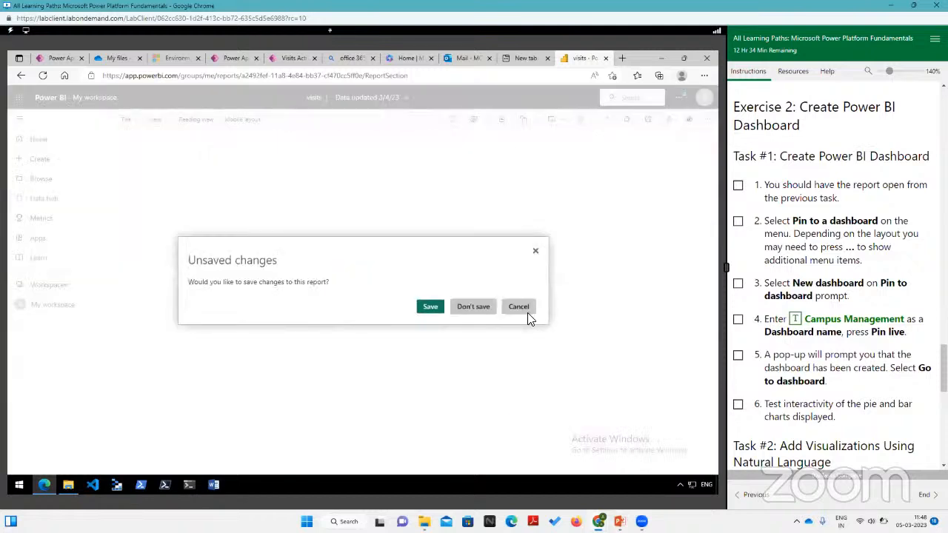
click(525, 310)
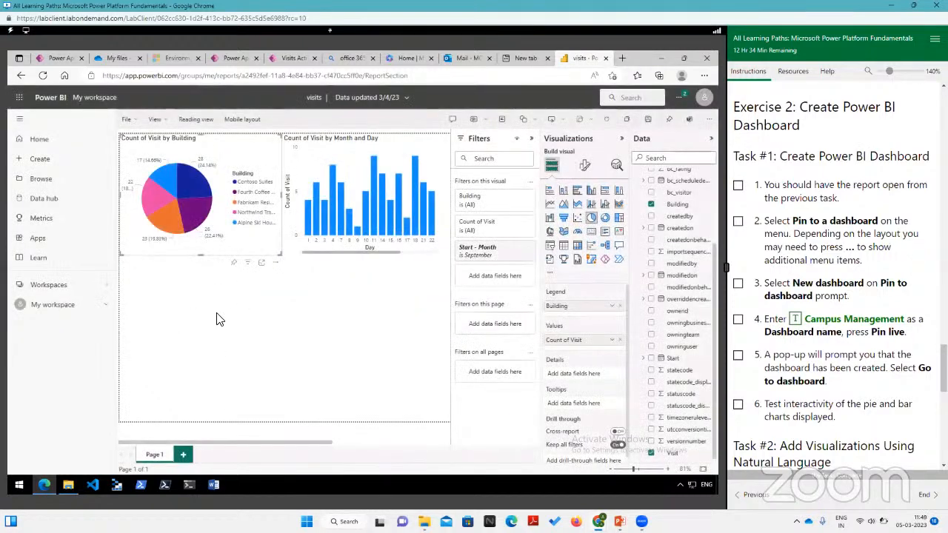
Step: Pin the pie chart once more, again choosing a new dashboard named Campus Management
click(234, 263)
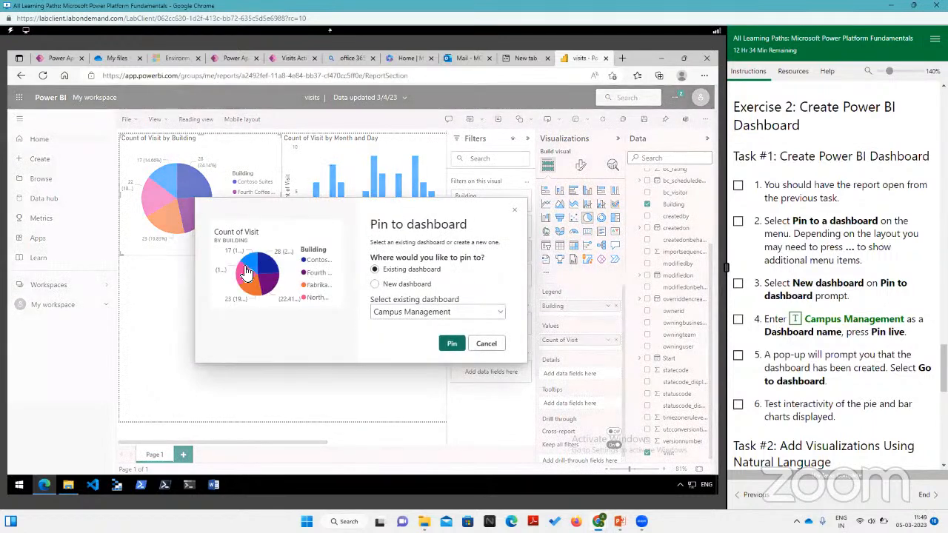
click(374, 284)
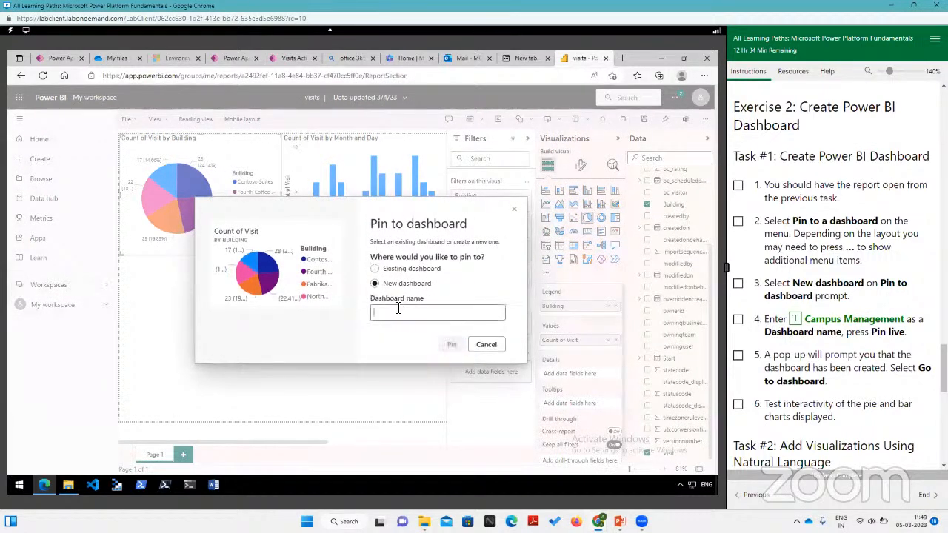
click(841, 324)
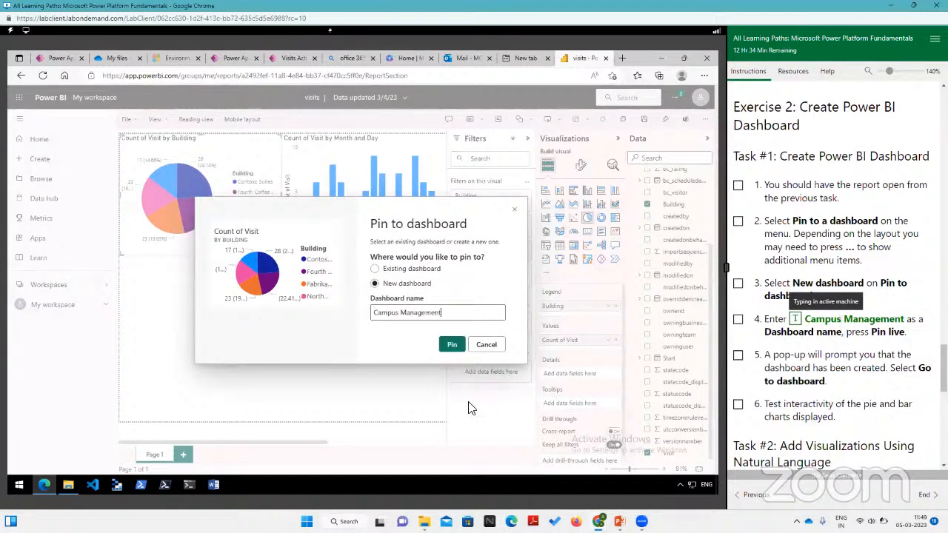
click(452, 346)
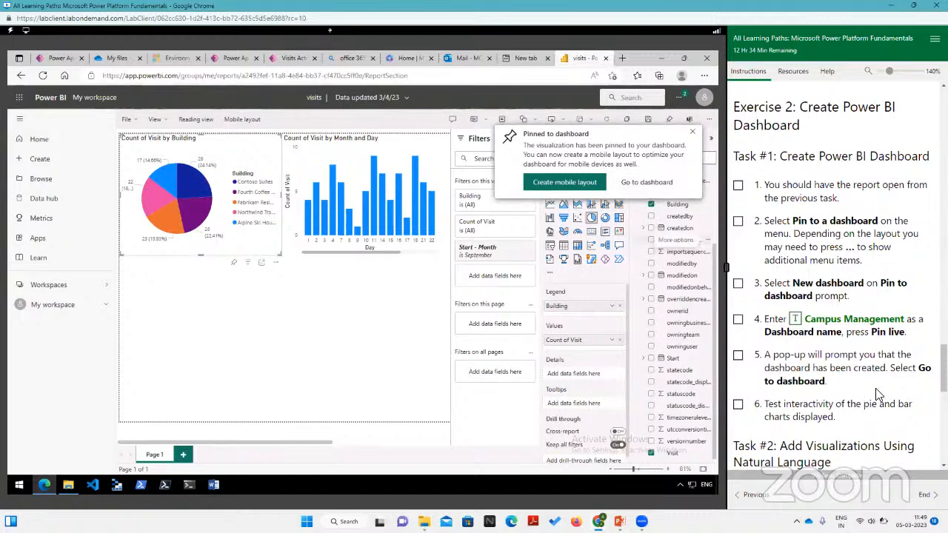
Step: Go to the pinned dashboard, saving the report's changes
click(647, 182)
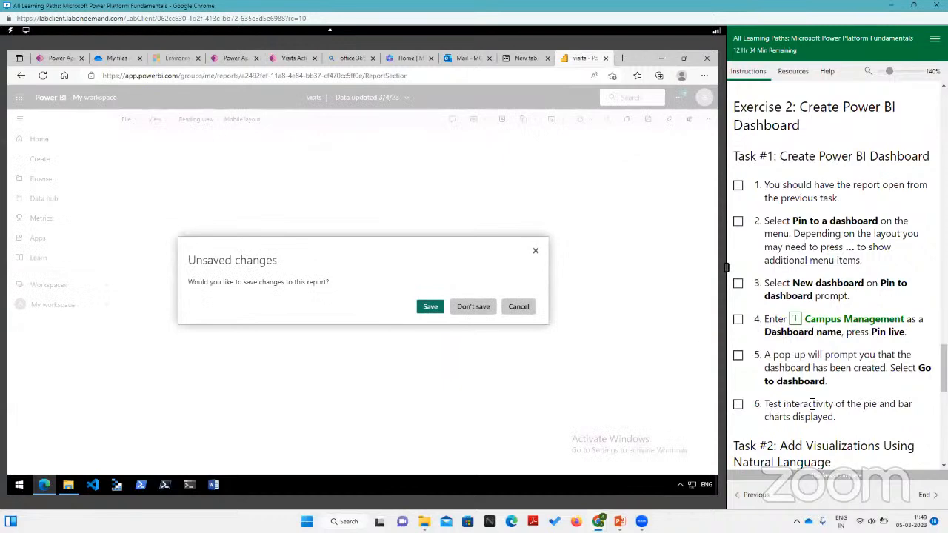
scroll(812, 404, down, 3)
click(430, 307)
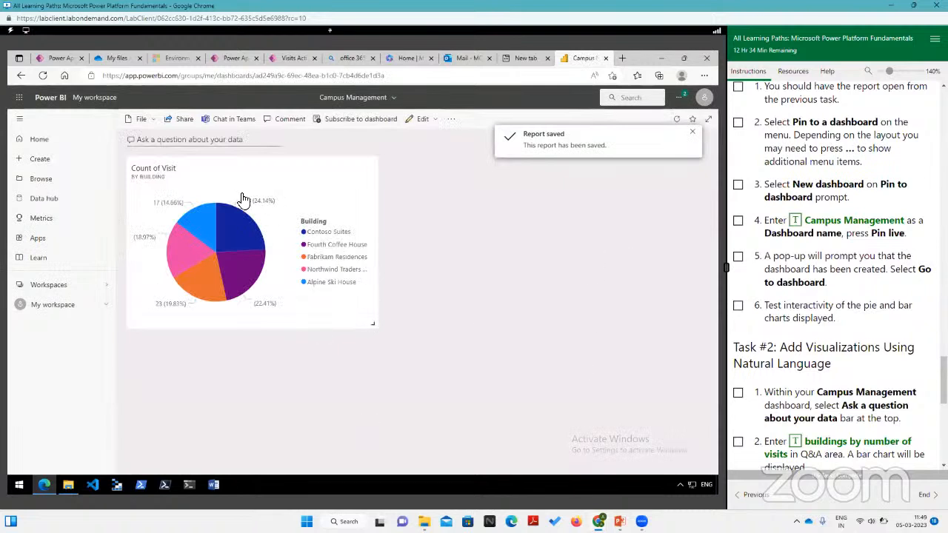
Step: Open the report behind the dashboard's pie chart tile and test the pie slices one by one, ending with Alpine Ski House
click(269, 194)
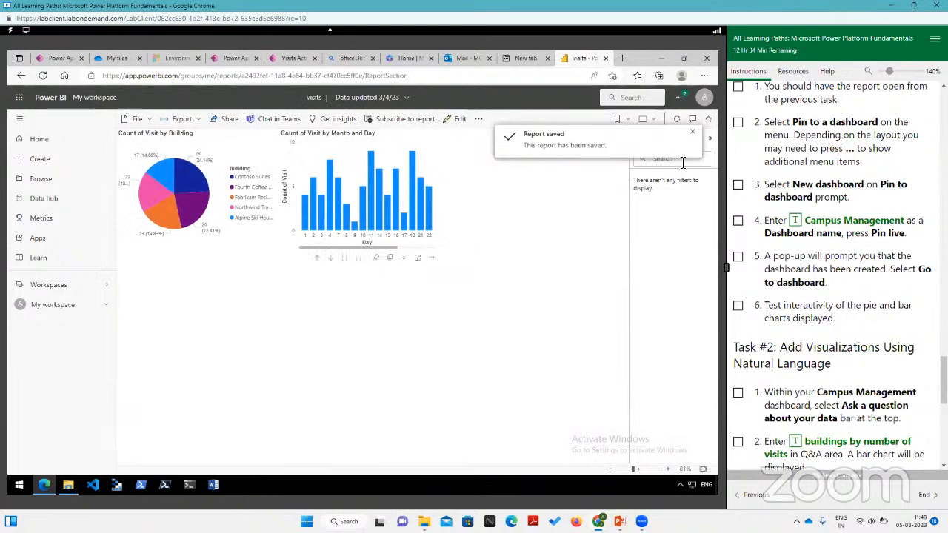
click(710, 138)
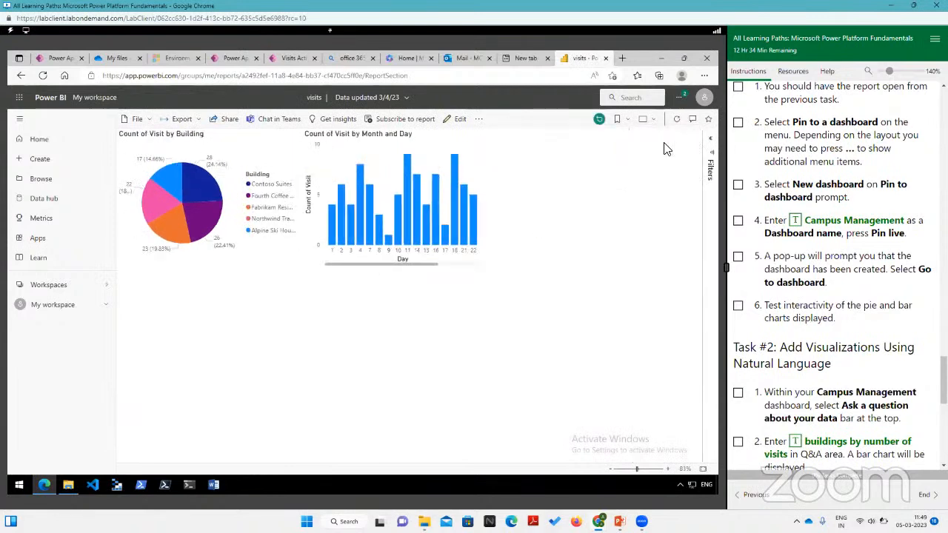
click(184, 180)
click(187, 220)
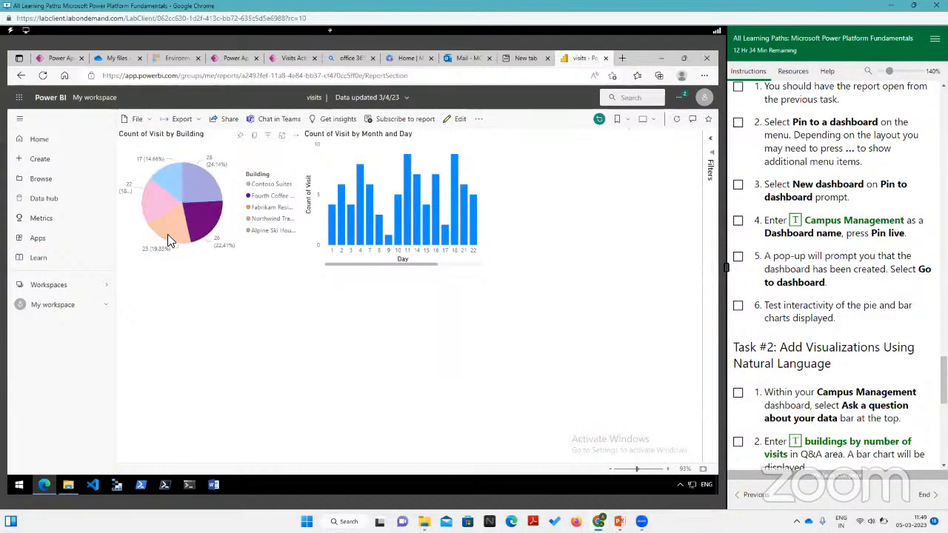
click(168, 234)
click(151, 216)
click(170, 188)
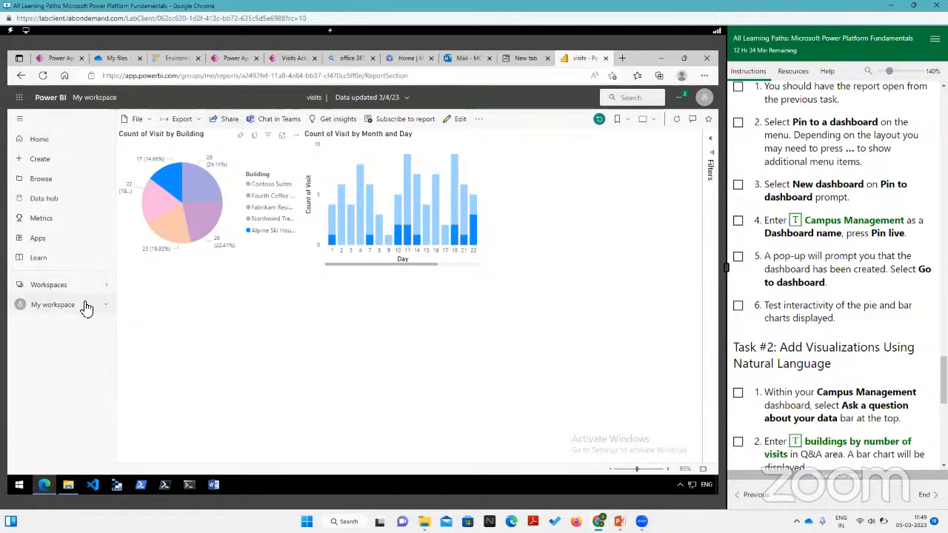
Step: Test the column chart's cross-highlighting on several days up to day 9, ending with the Contoso Suites pie slice
click(363, 215)
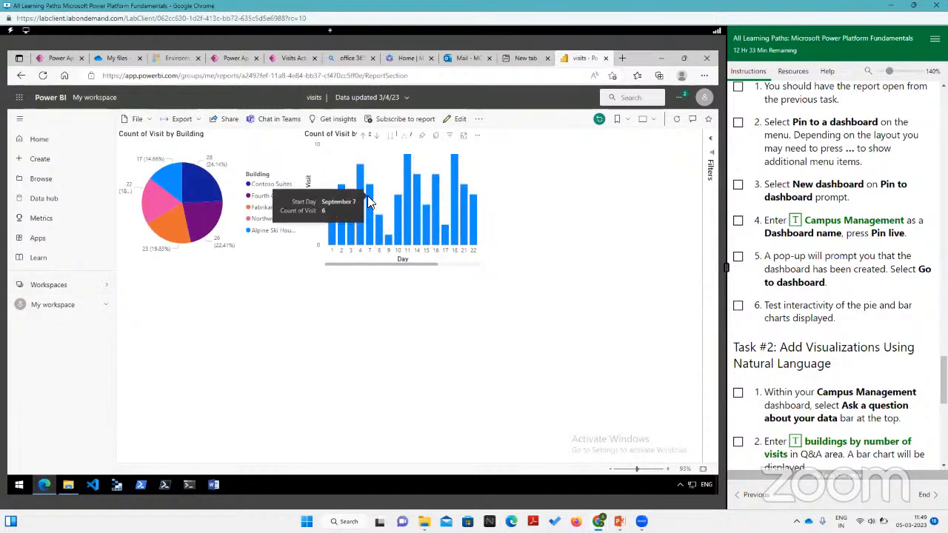
click(376, 225)
click(385, 237)
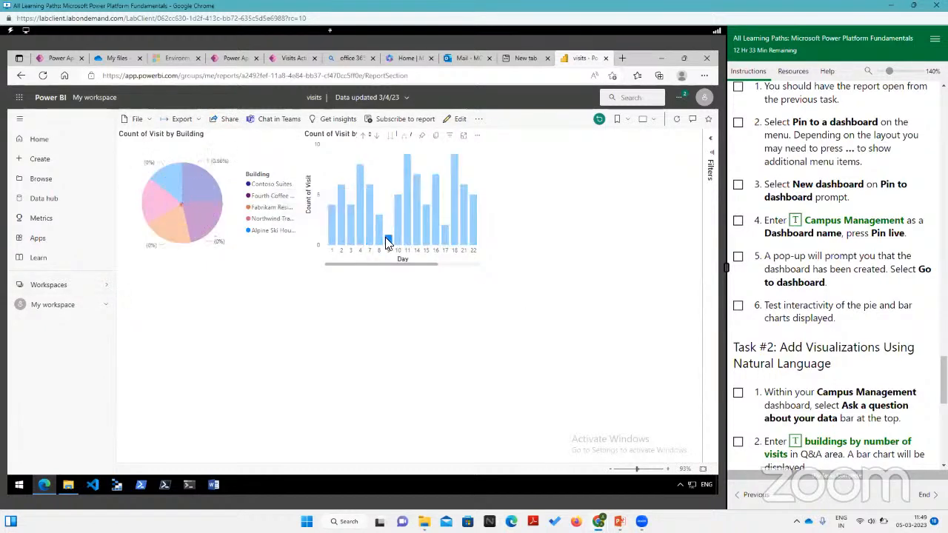
click(206, 187)
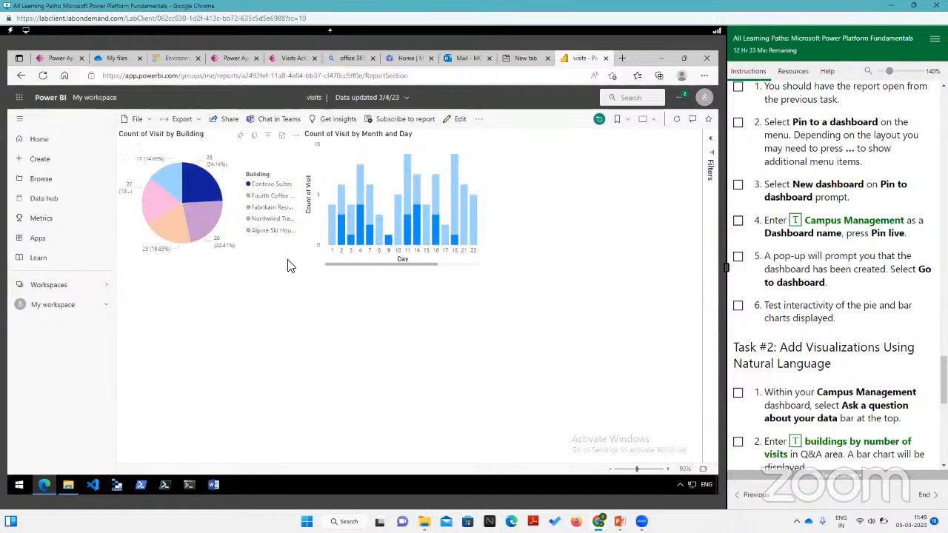
Step: Reopen the report for editing and add a Q&A visual below the pie chart, enlarged down to the page's lower edge
scroll(822, 310, down, 3)
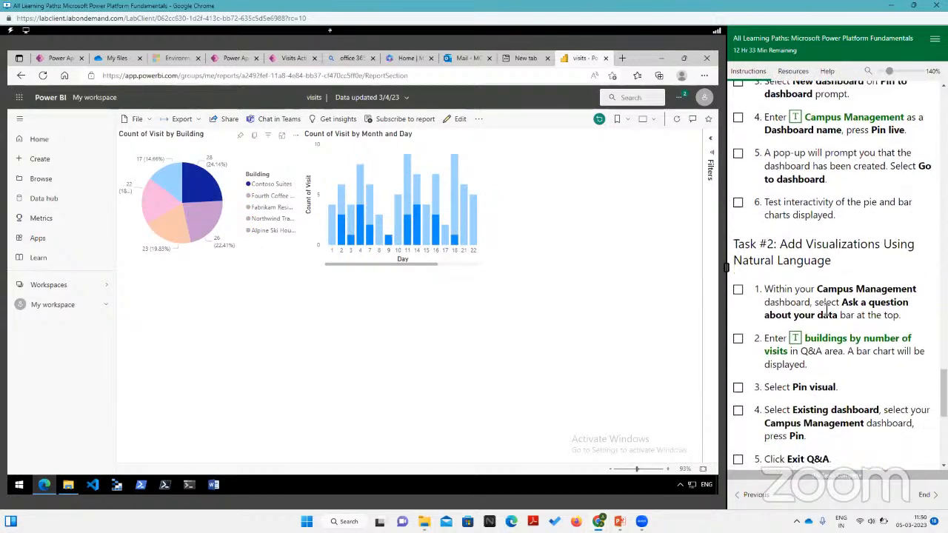
scroll(827, 309, down, 3)
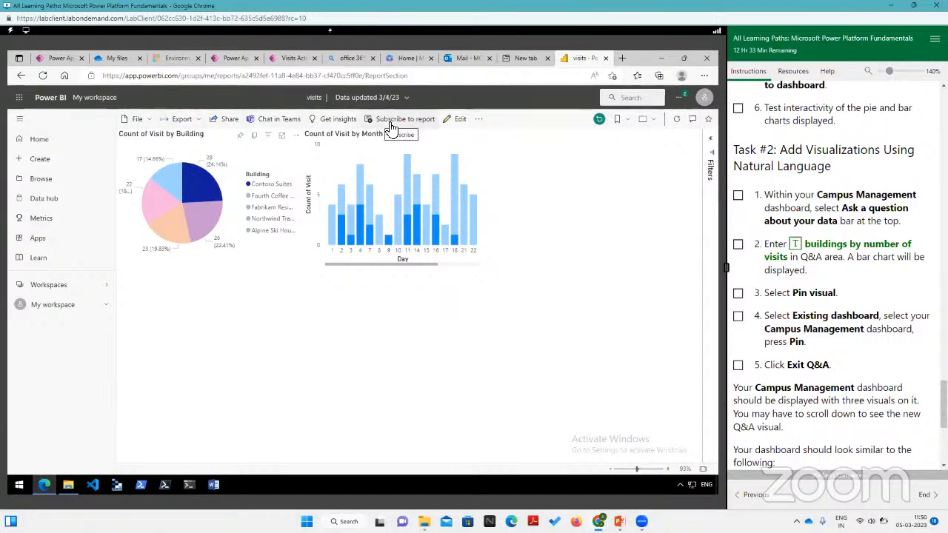
click(464, 119)
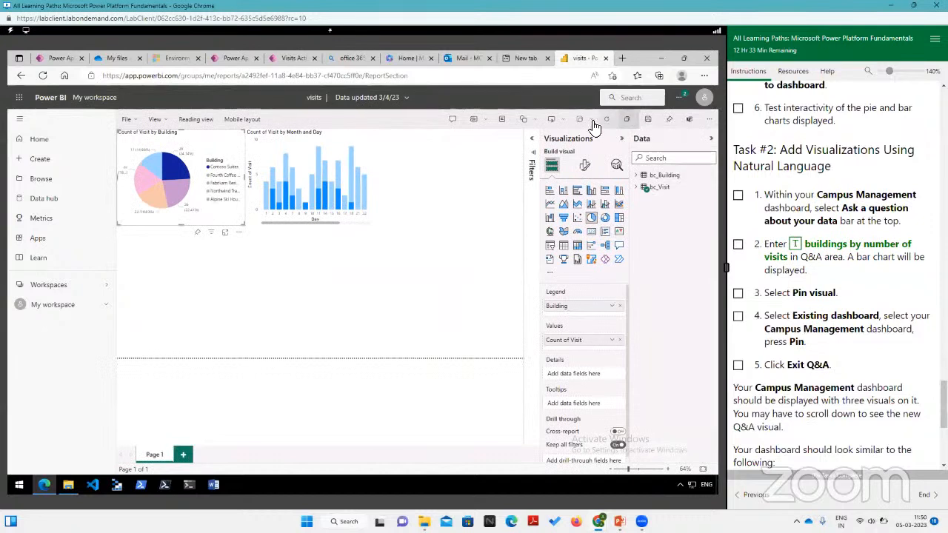
click(455, 121)
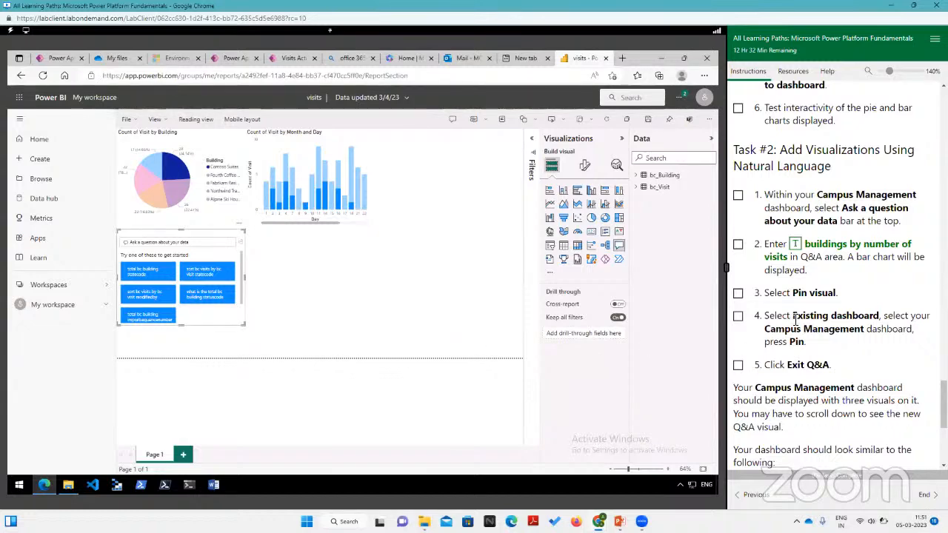
scroll(825, 319, down, 2)
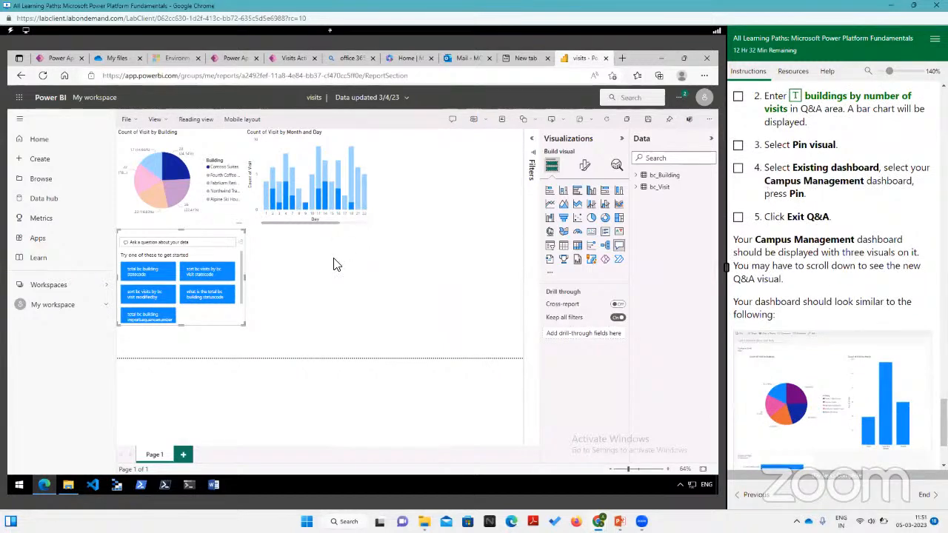
drag(244, 326, 292, 369)
Step: Ask the Q&A visual for "buildings by number of visits" and save the report
click(151, 244)
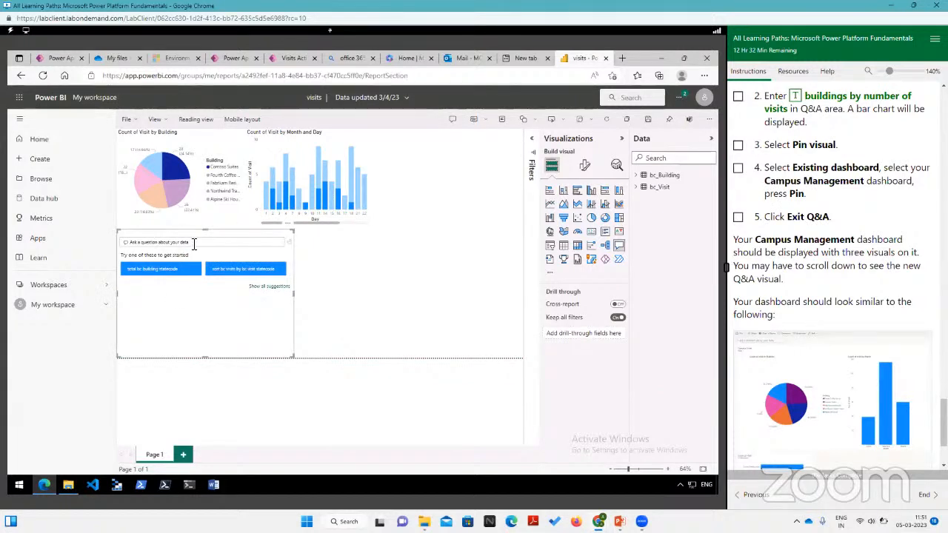
scroll(854, 183, up, 2)
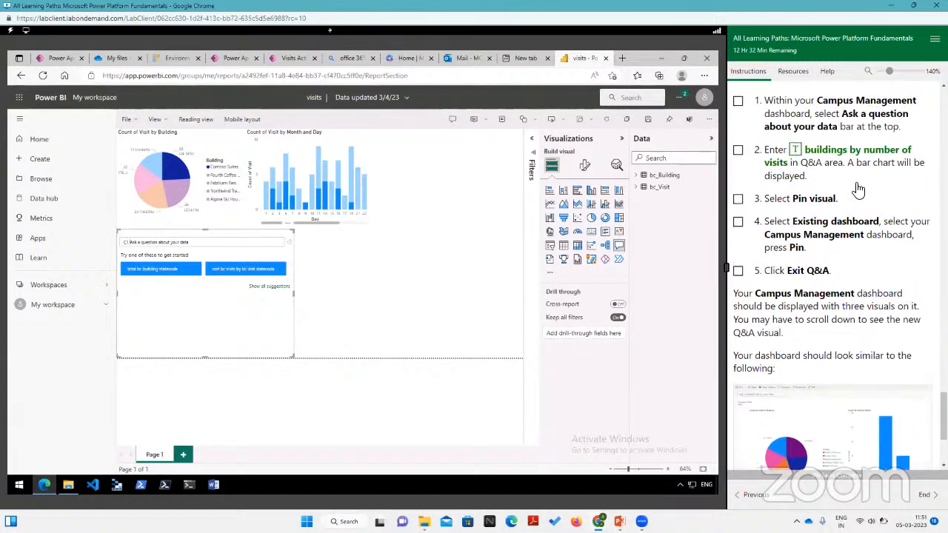
scroll(858, 190, up, 1)
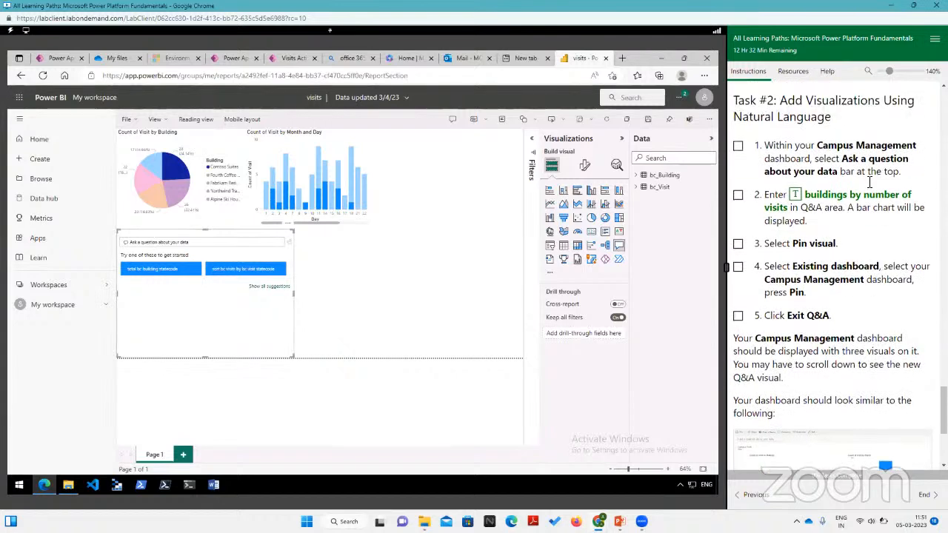
click(795, 196)
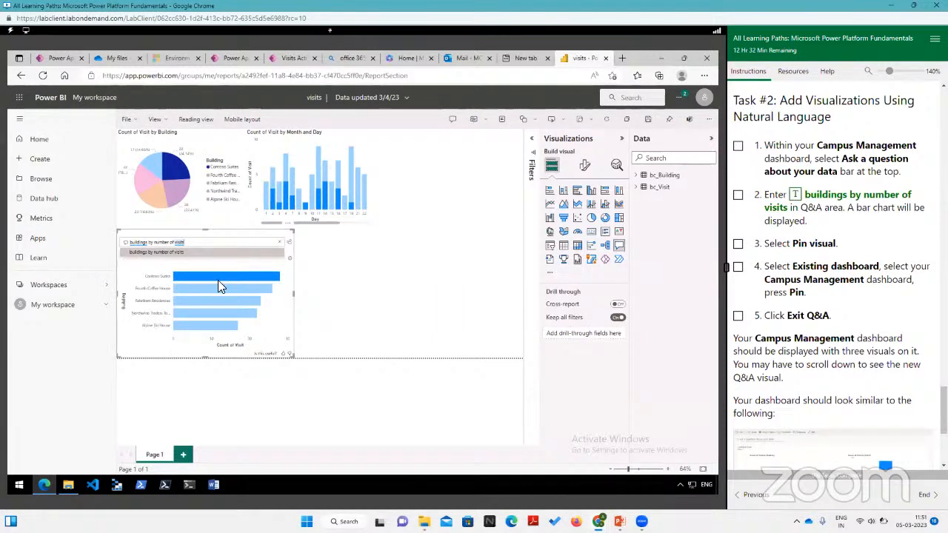
mouse_move(217, 281)
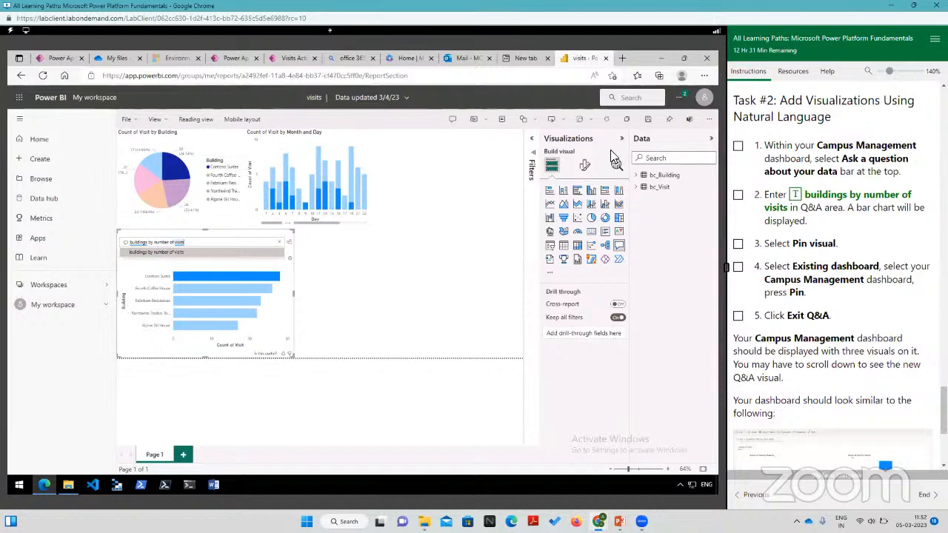
click(649, 122)
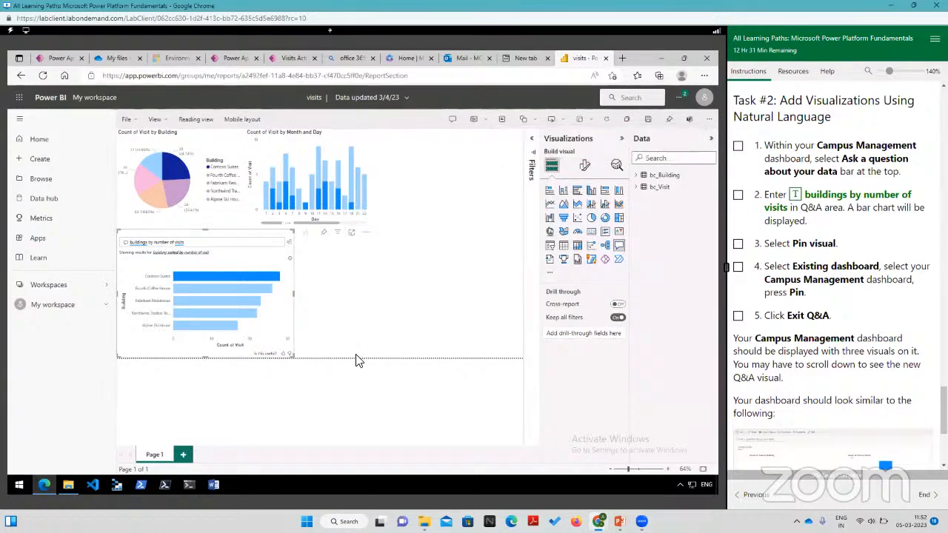
Step: Highlight day 10 in the column chart and move the chart further right, away from the pie chart
scroll(874, 366, down, 3)
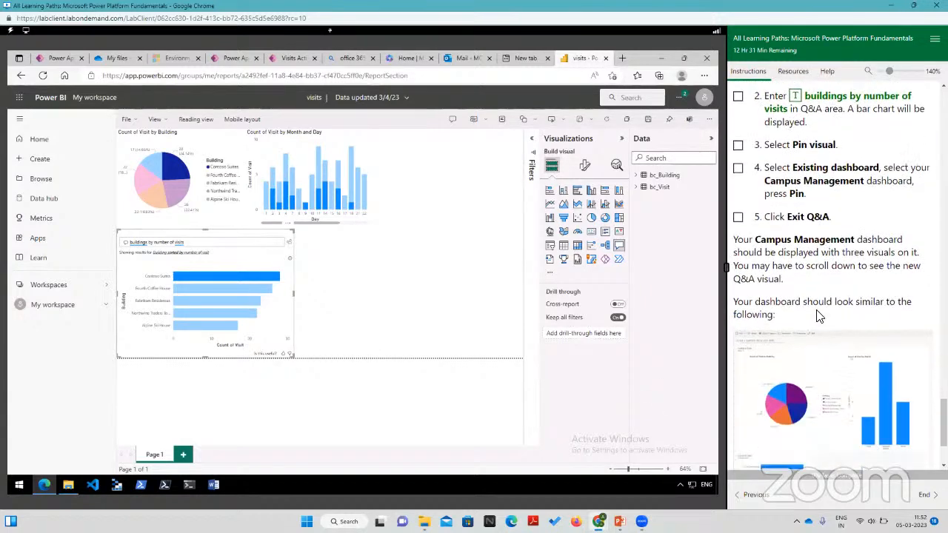
scroll(831, 356, down, 4)
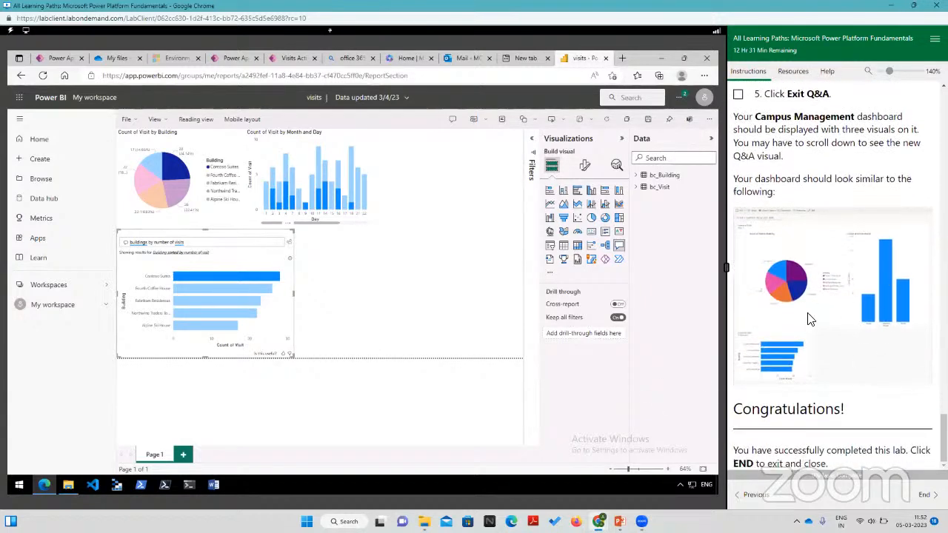
click(308, 187)
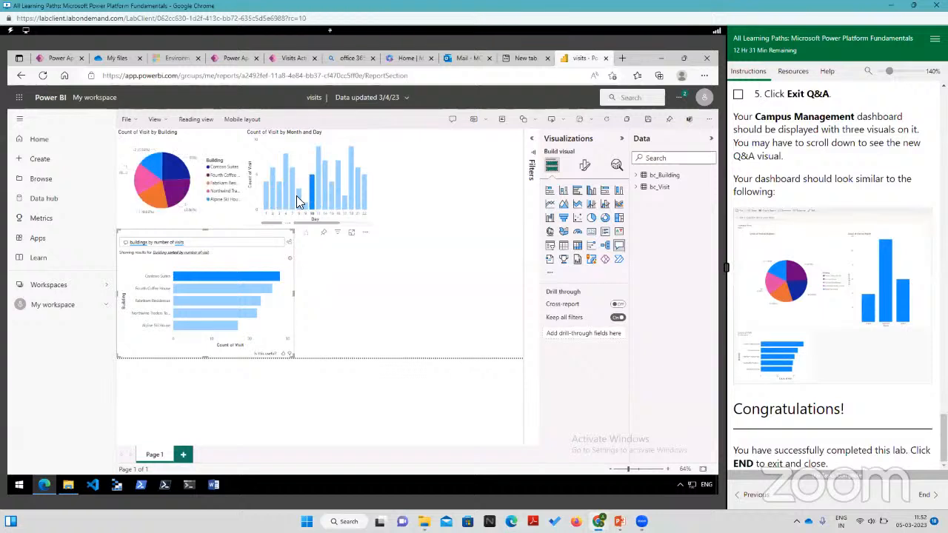
click(312, 191)
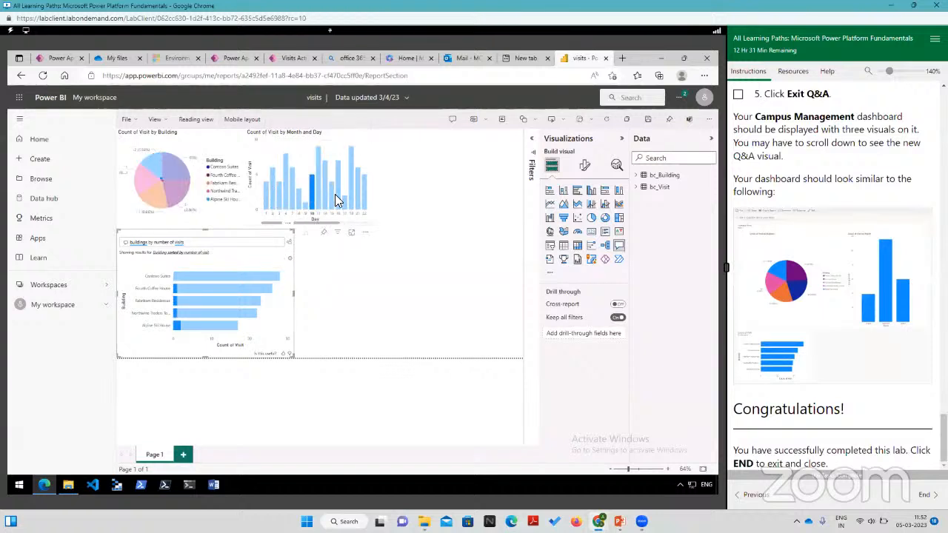
drag(335, 195, 378, 197)
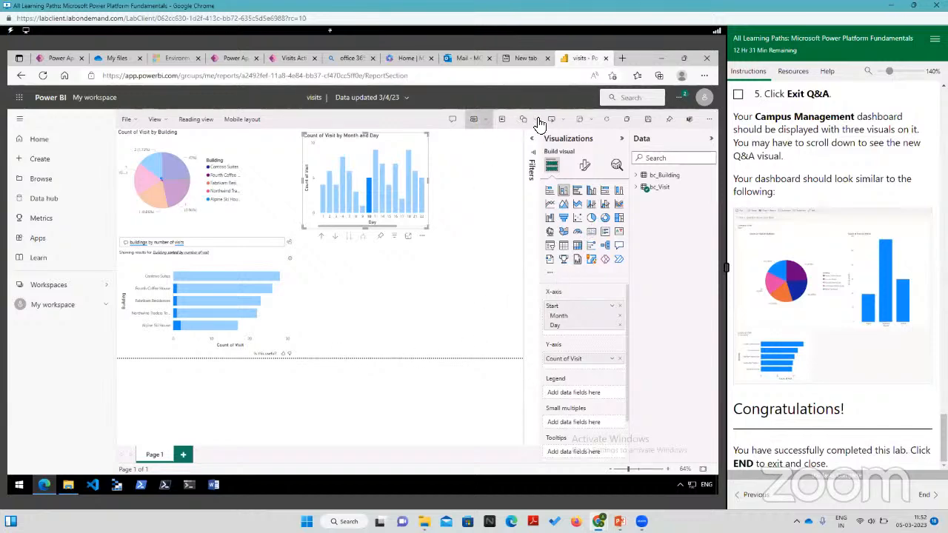
Step: Save the visits report with the repositioned column chart
click(648, 125)
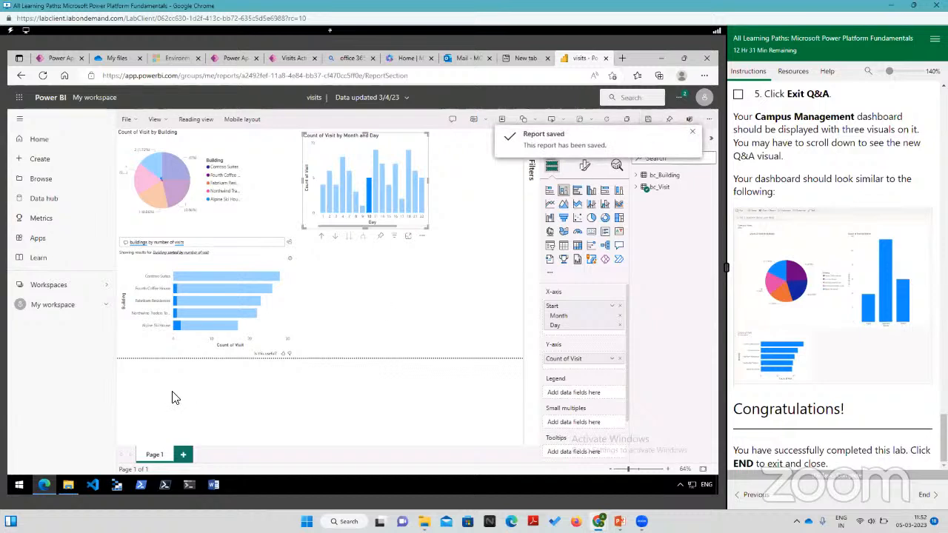
click(127, 120)
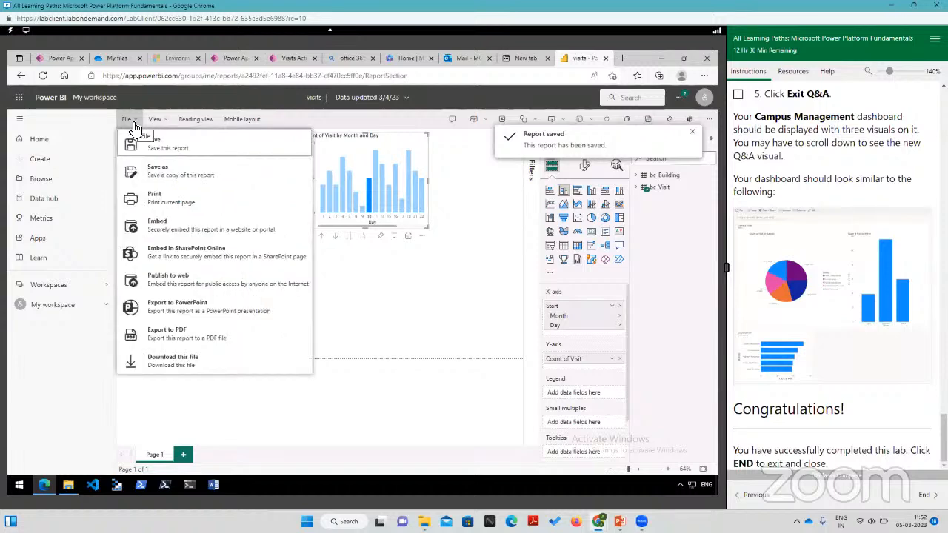
click(134, 125)
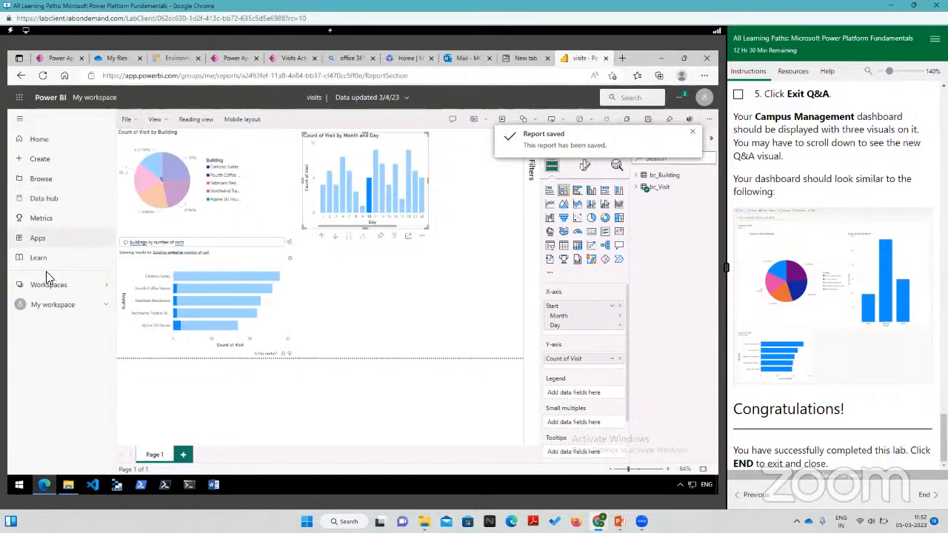
Step: Leave the report editor for My workspace, return to the visits report in reading view and review the column chart's days
click(56, 305)
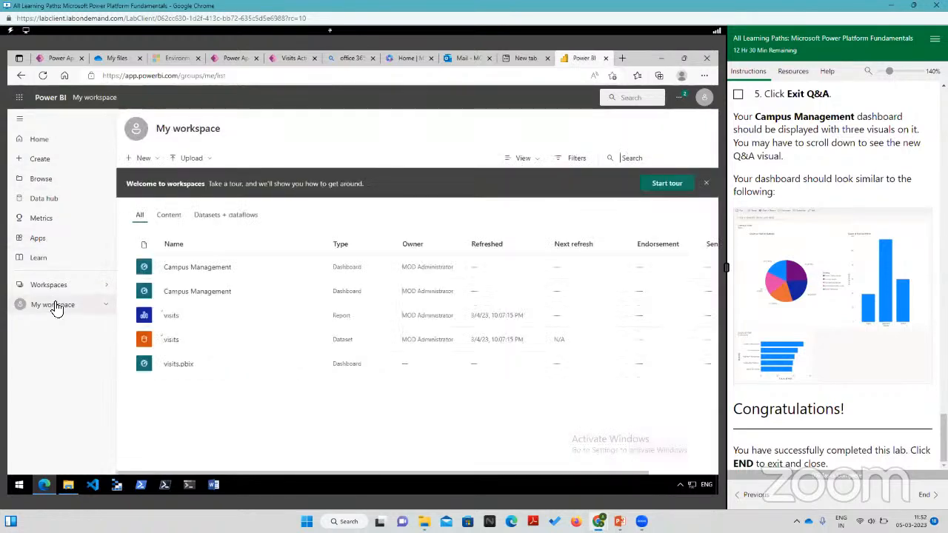
click(23, 80)
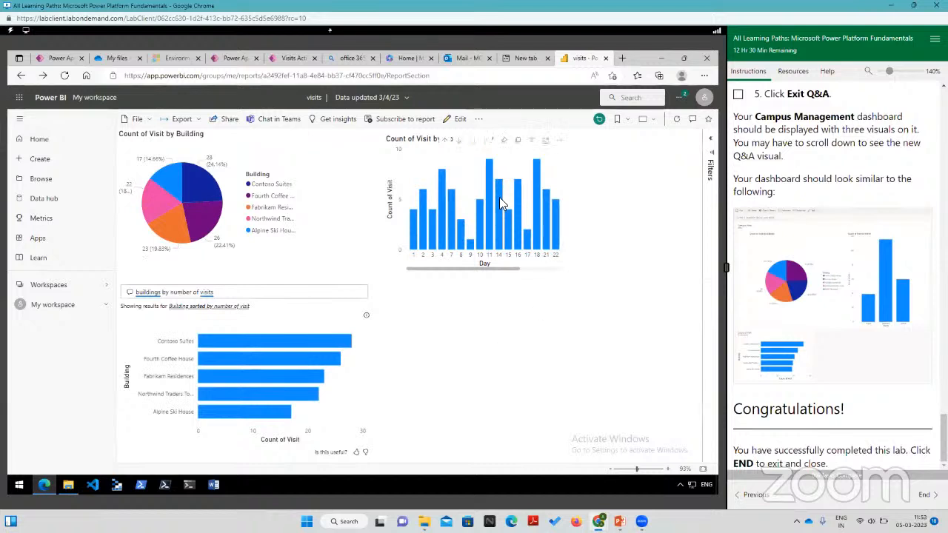
drag(528, 266, 465, 269)
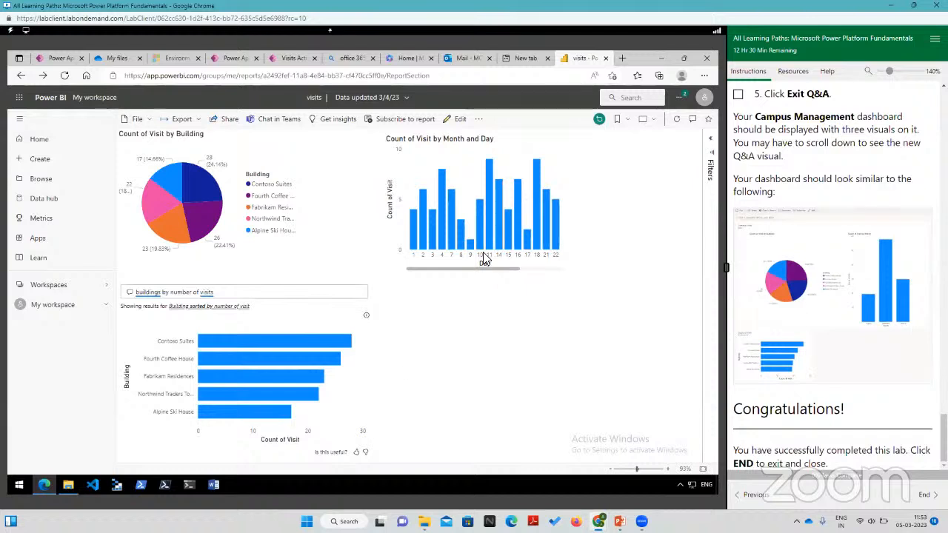
mouse_move(471, 249)
mouse_move(539, 250)
Step: Switch to the PL-900T00A-ENU-PowerPoint_05 presentation in PowerPoint and display slide 4, "What is Power BI?"
mouse_move(599, 522)
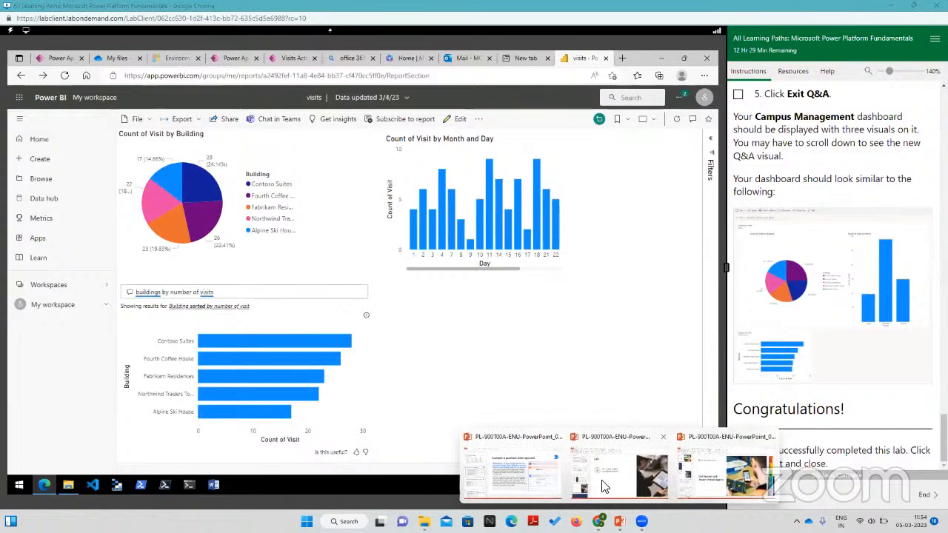
click(539, 485)
scroll(85, 194, up, 2)
scroll(87, 235, up, 9)
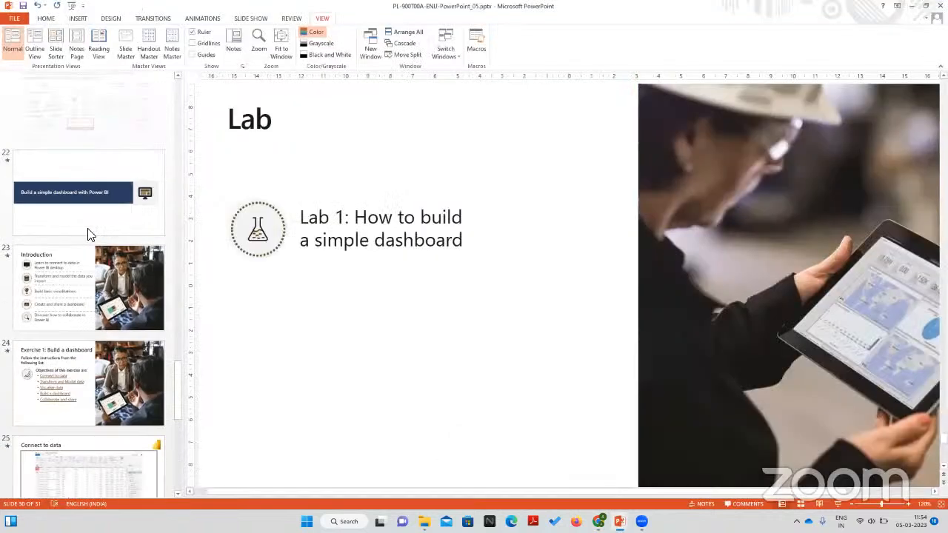
scroll(87, 234, up, 10)
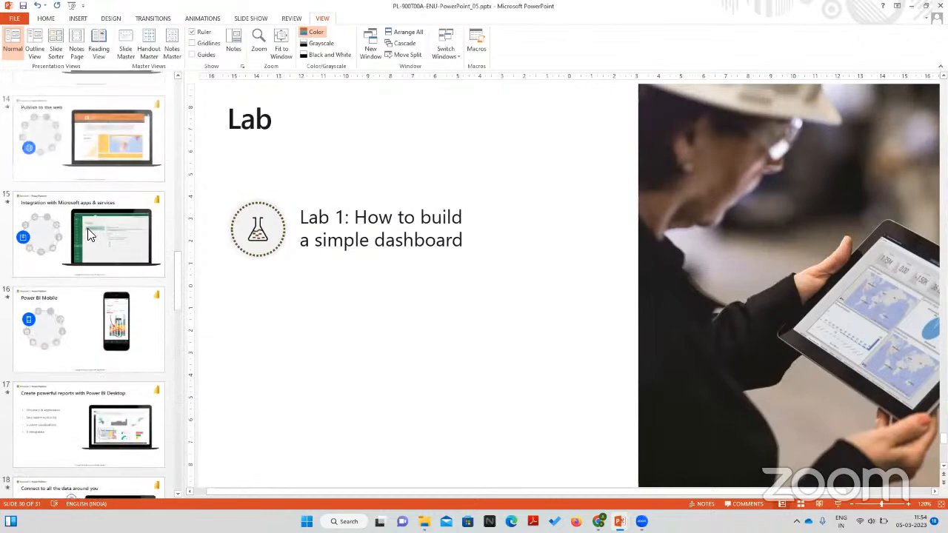
scroll(89, 228, up, 1)
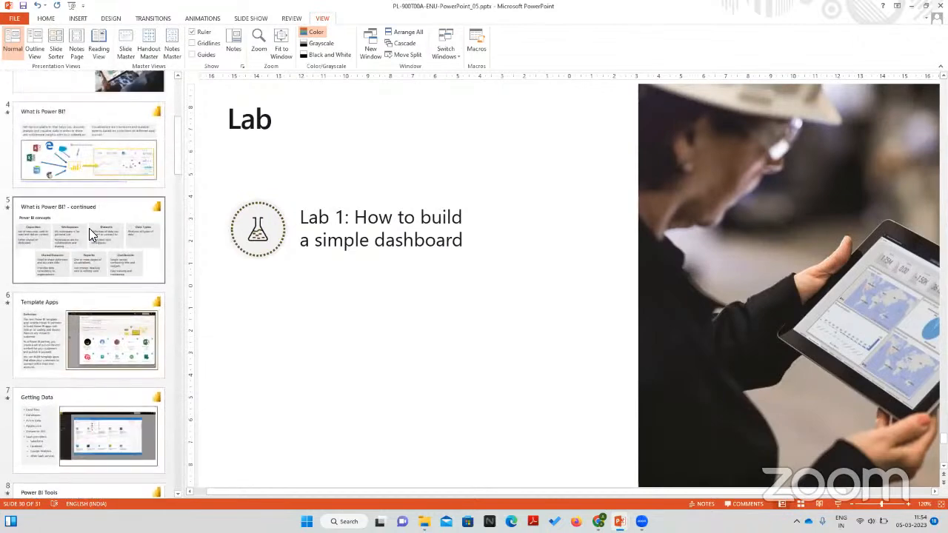
click(89, 148)
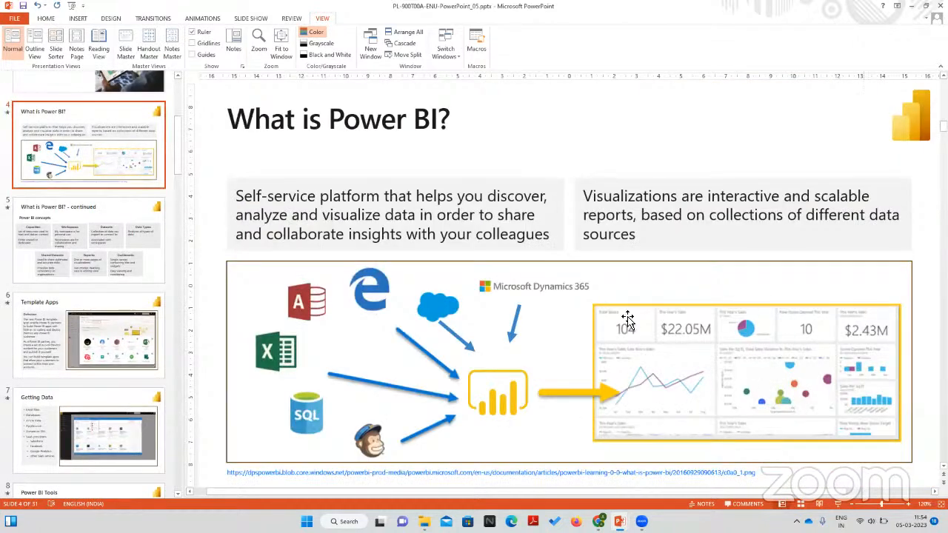
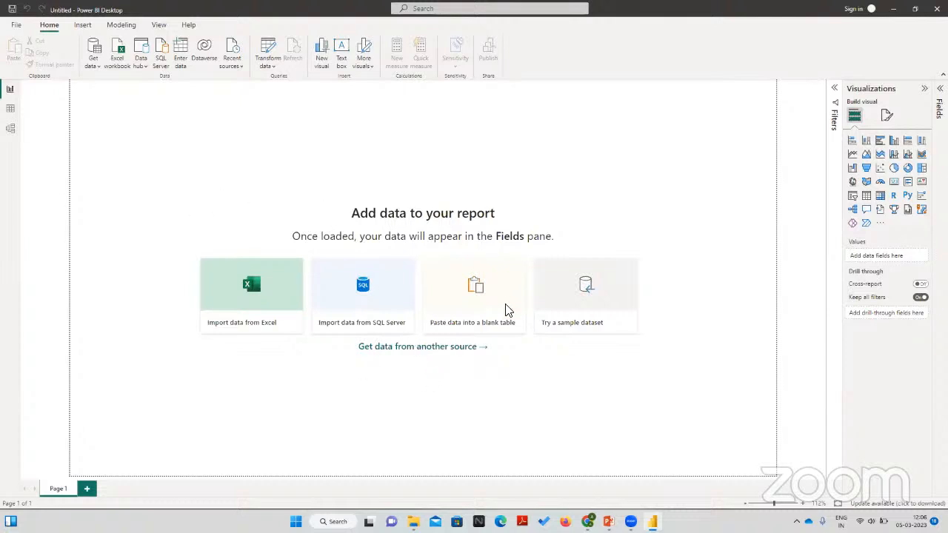
Step: Browse the full list of data source connectors available in Power BI Desktop and close it without connecting
click(424, 346)
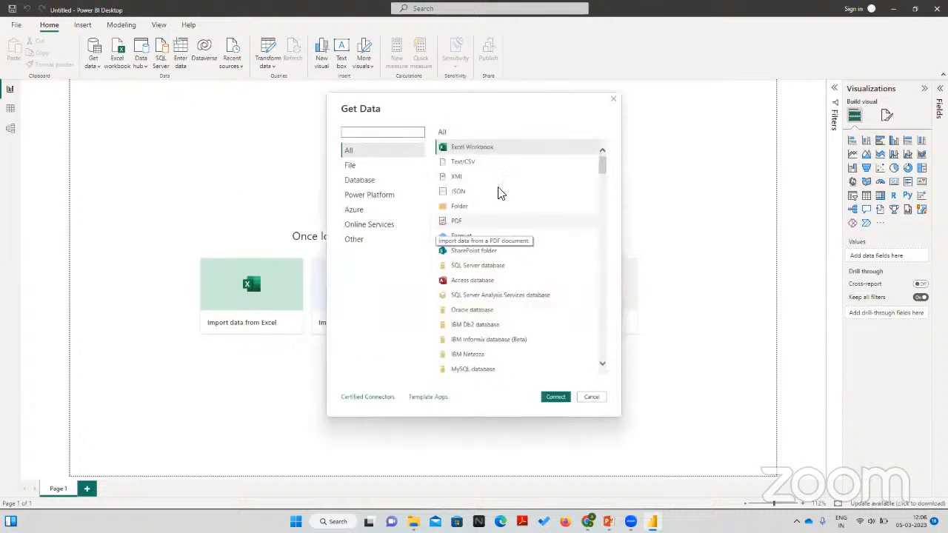
scroll(491, 194, down, 1)
scroll(490, 194, down, 10)
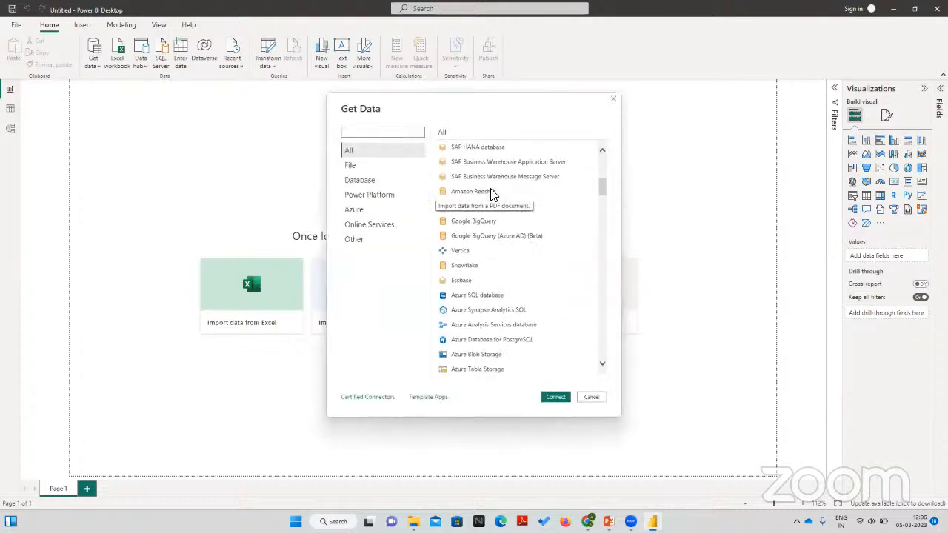
scroll(490, 194, down, 10)
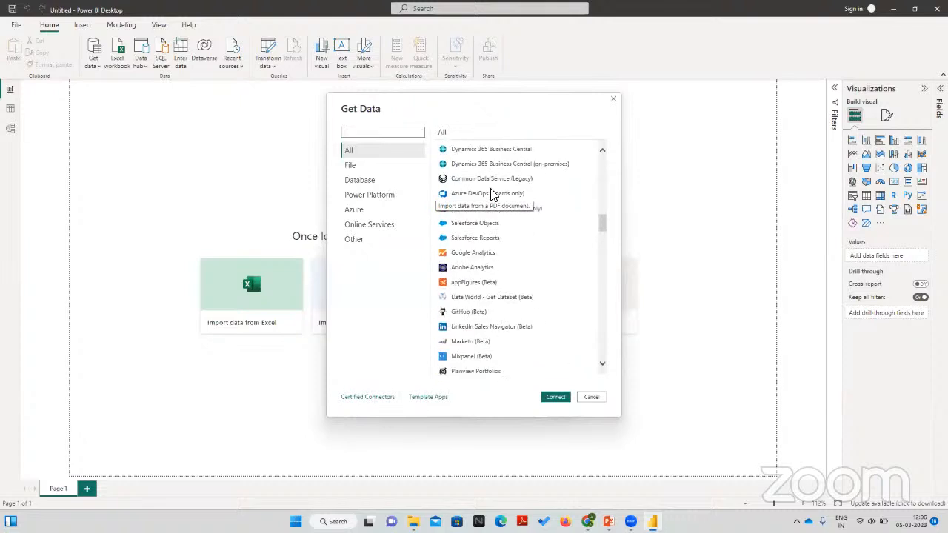
scroll(491, 194, down, 10)
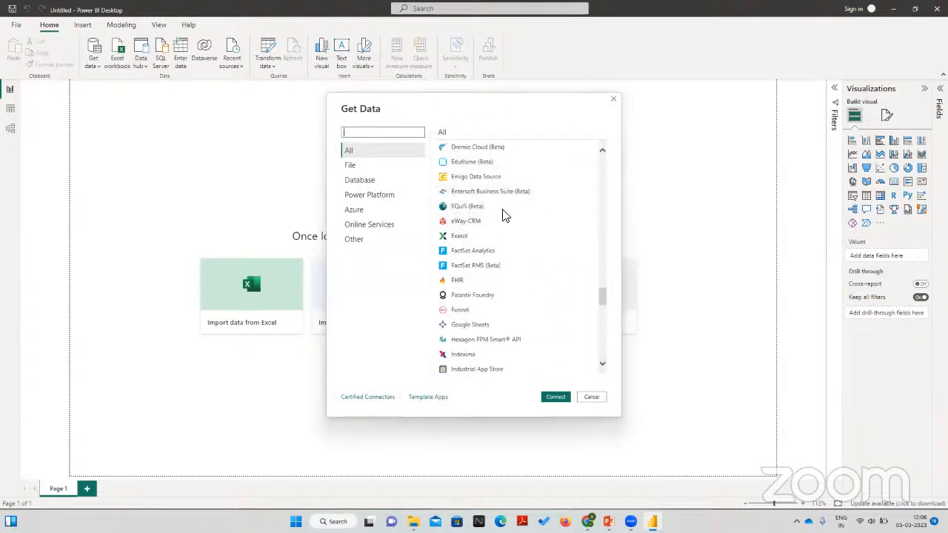
scroll(505, 219, down, 3)
scroll(507, 232, down, 3)
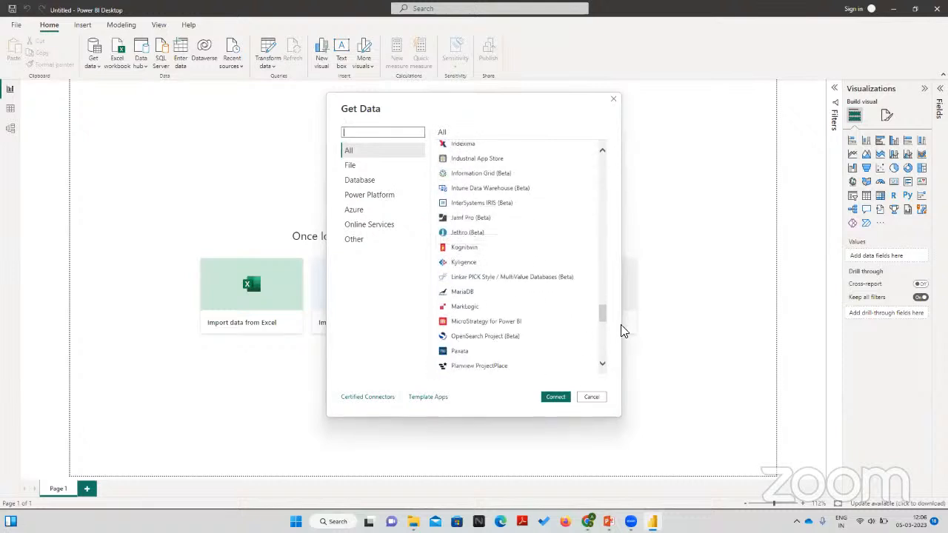
scroll(514, 326, up, 15)
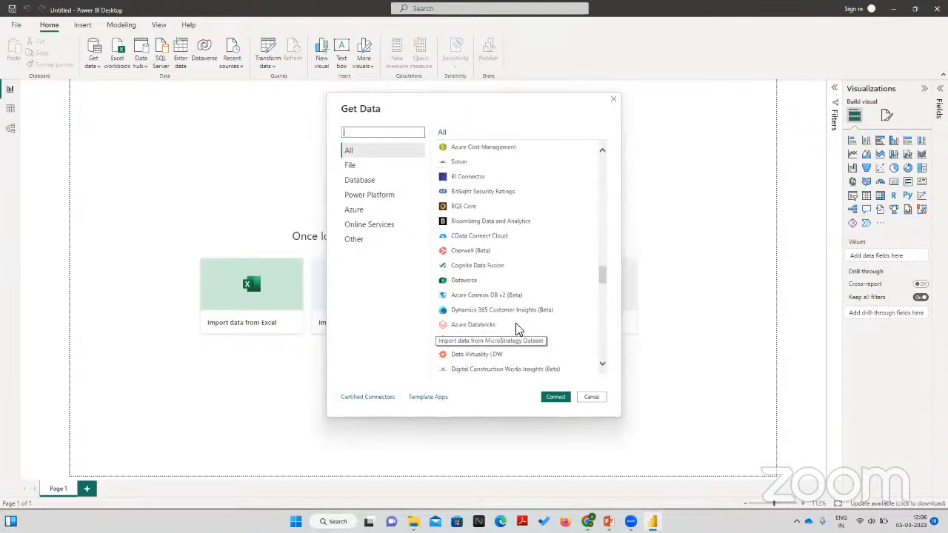
scroll(517, 329, up, 12)
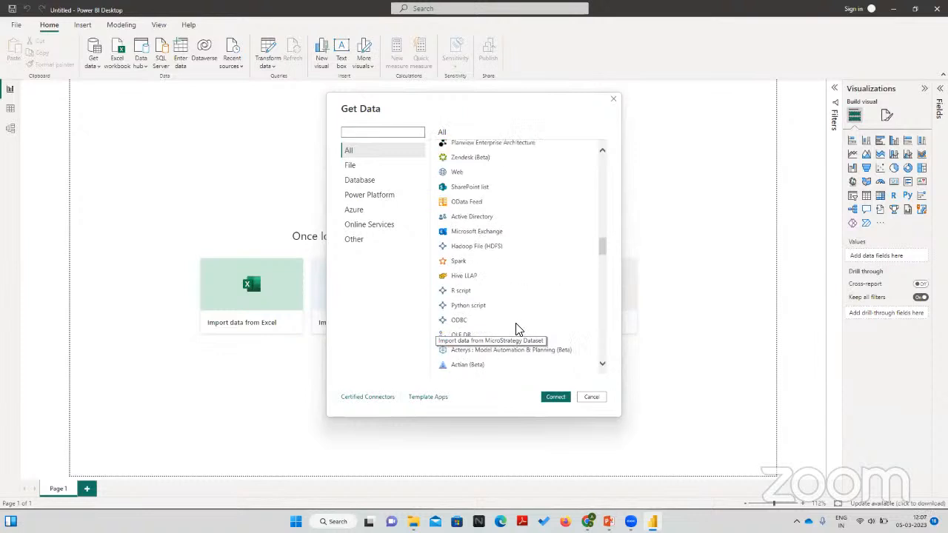
scroll(517, 330, up, 10)
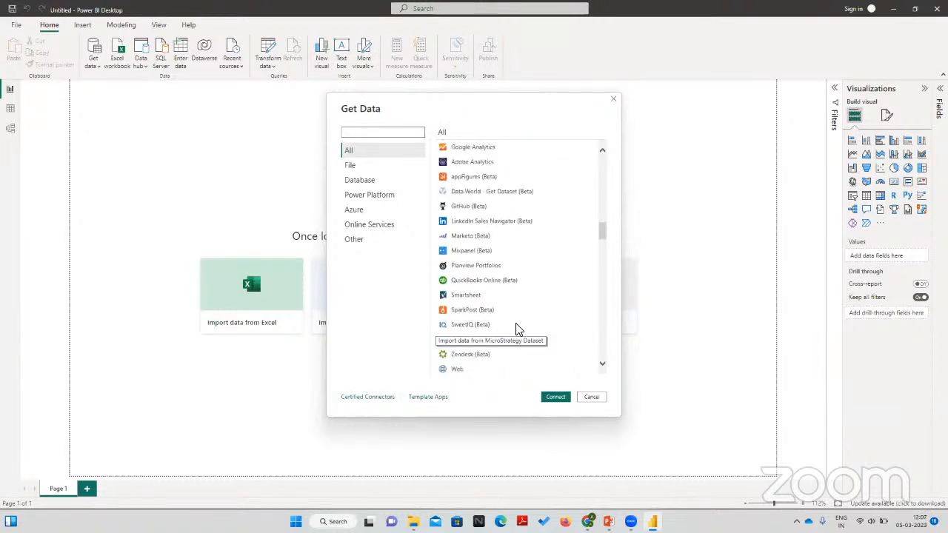
scroll(517, 330, up, 4)
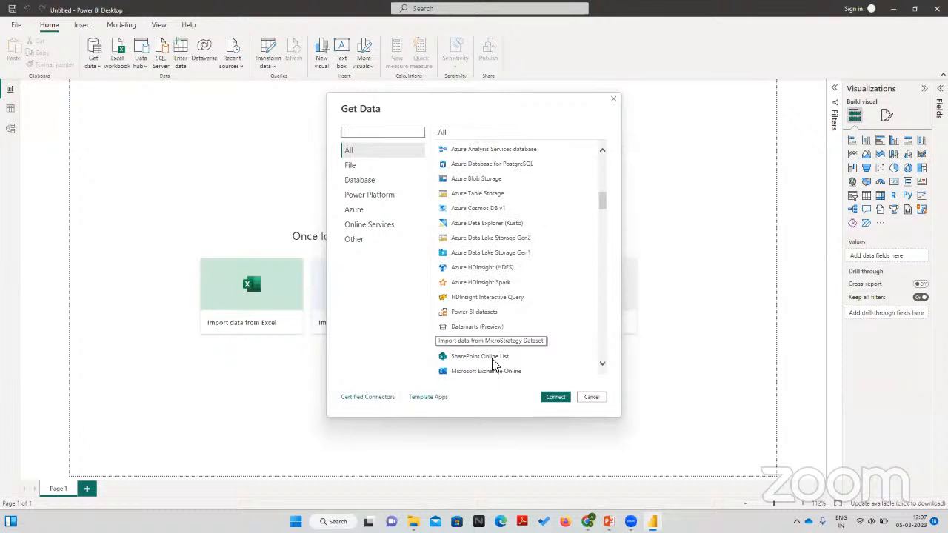
click(601, 401)
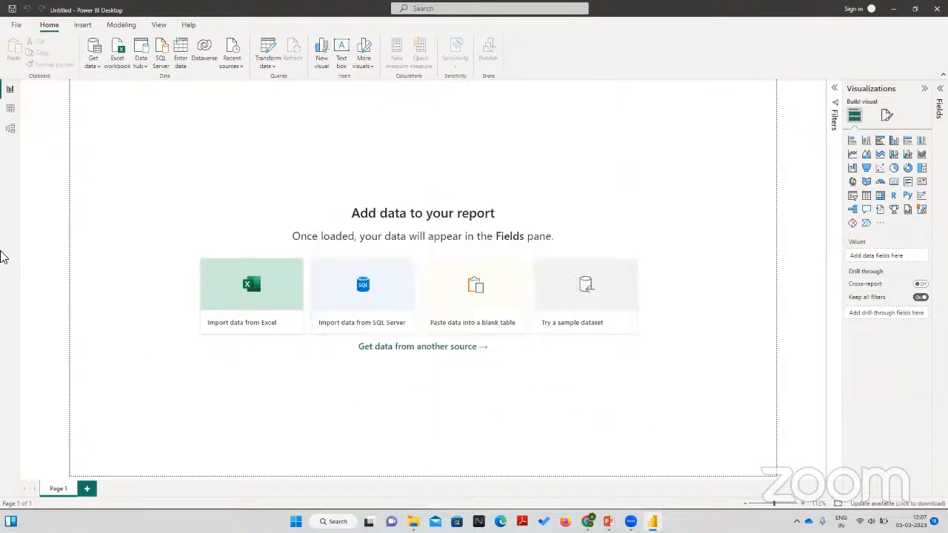
Step: View the blank report's data view and its model view
click(10, 110)
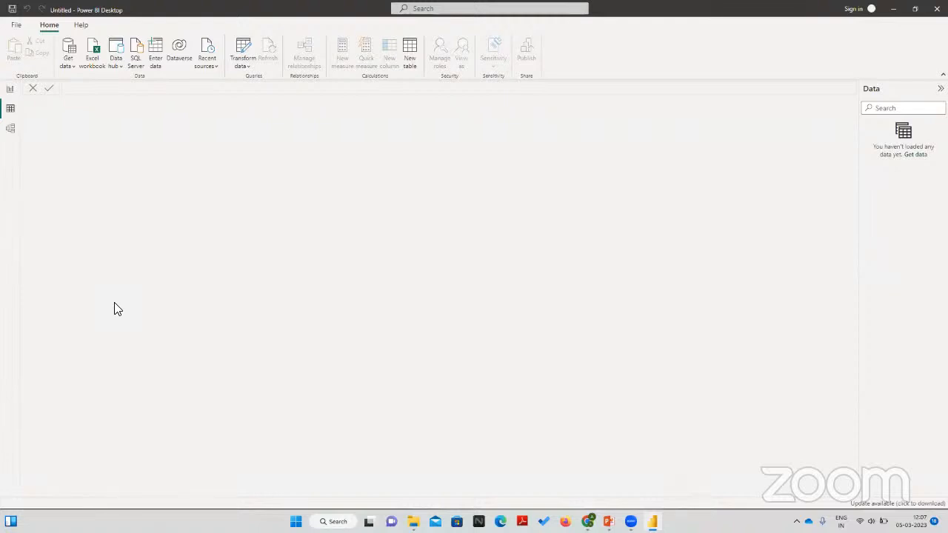
click(11, 130)
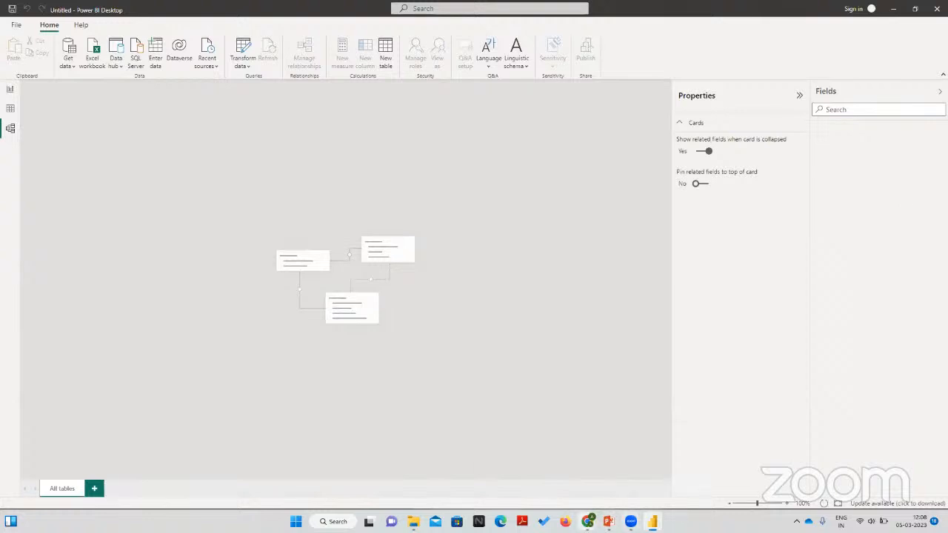
Step: Switch to the lab browser window, open the visits report from My workspace and check its report filters
mouse_move(588, 521)
click(634, 489)
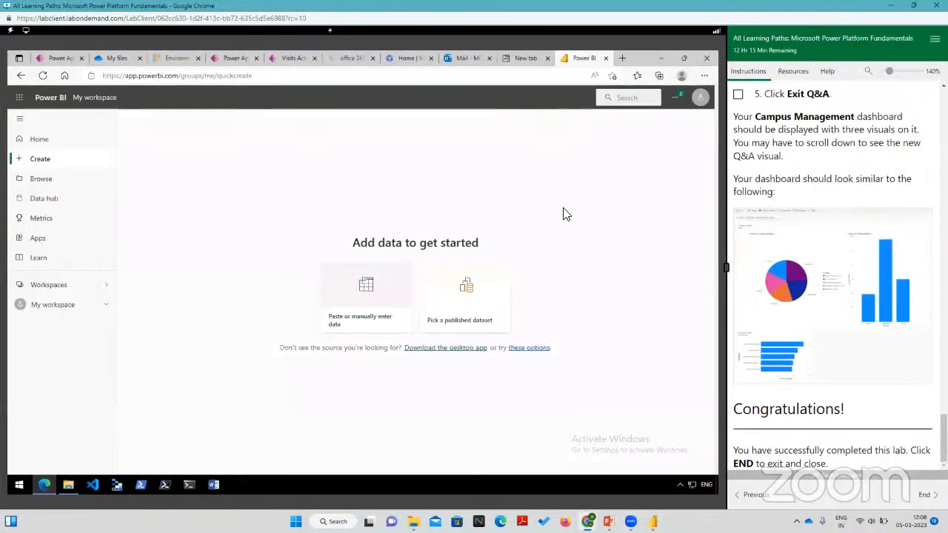
click(57, 309)
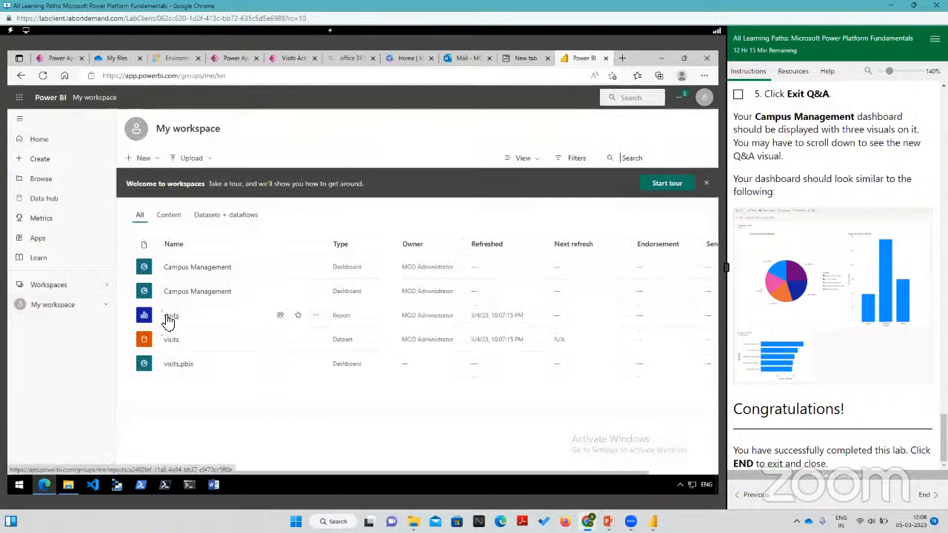
click(170, 317)
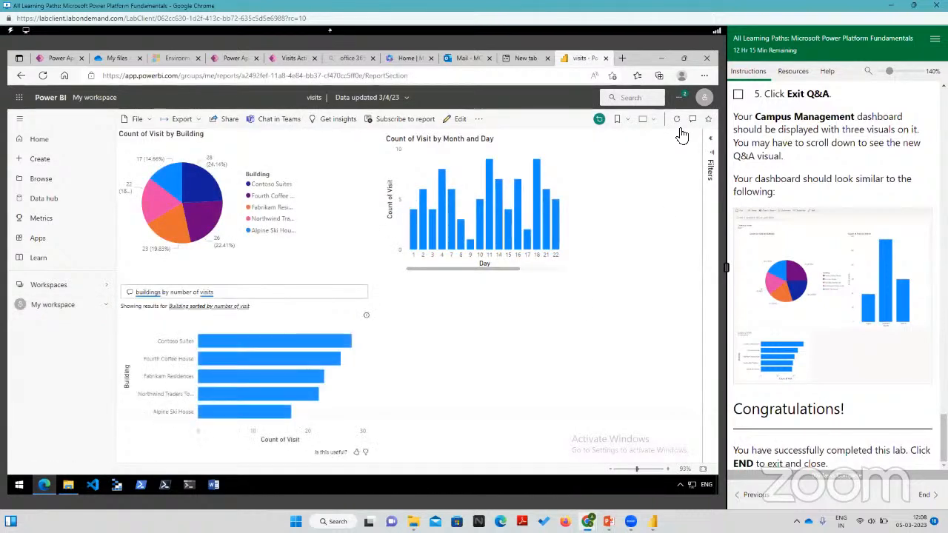
click(711, 160)
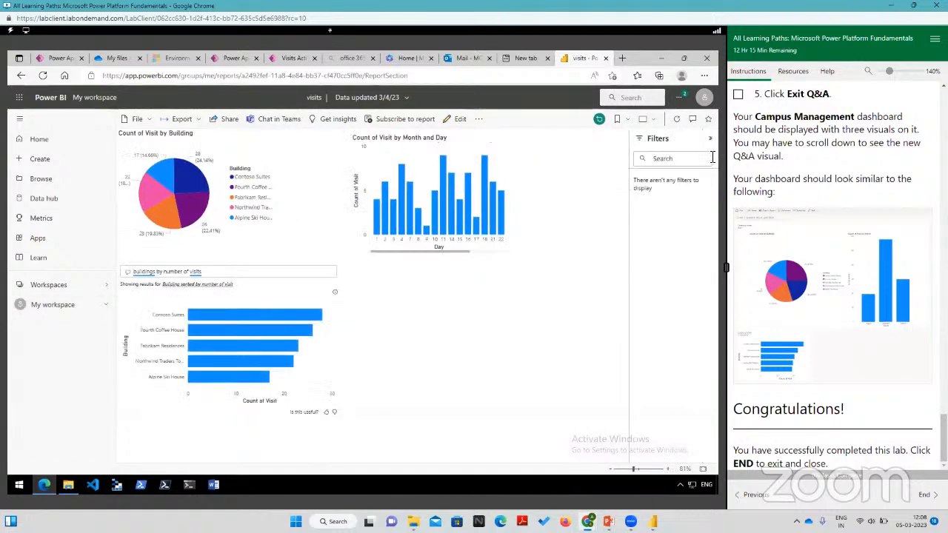
click(710, 139)
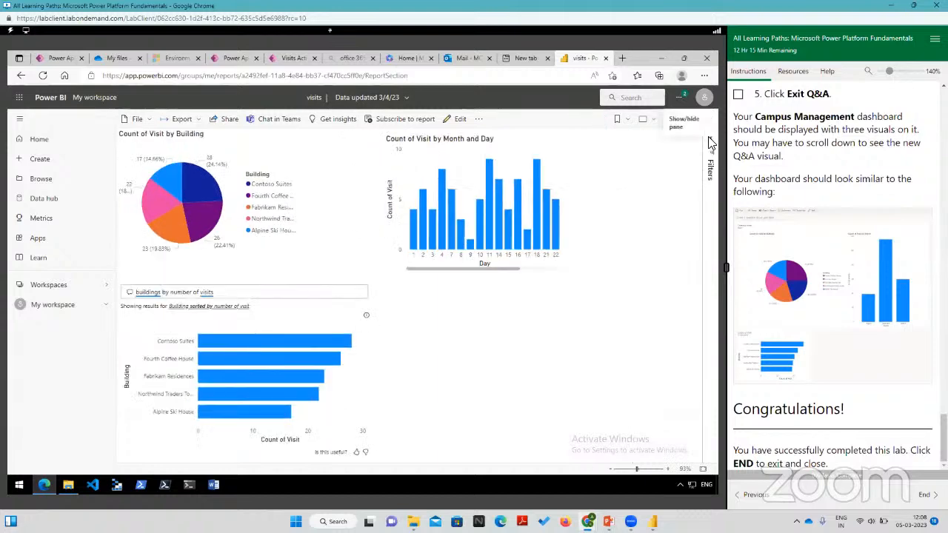
Step: Open the visits report for editing, list the fields of the bc_Building table and set the page zoom to 78%
click(457, 123)
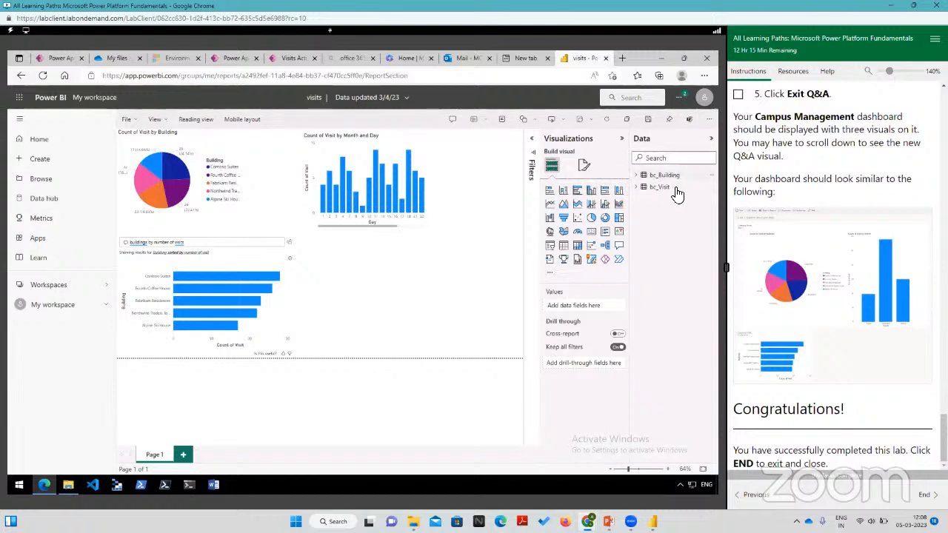
click(638, 176)
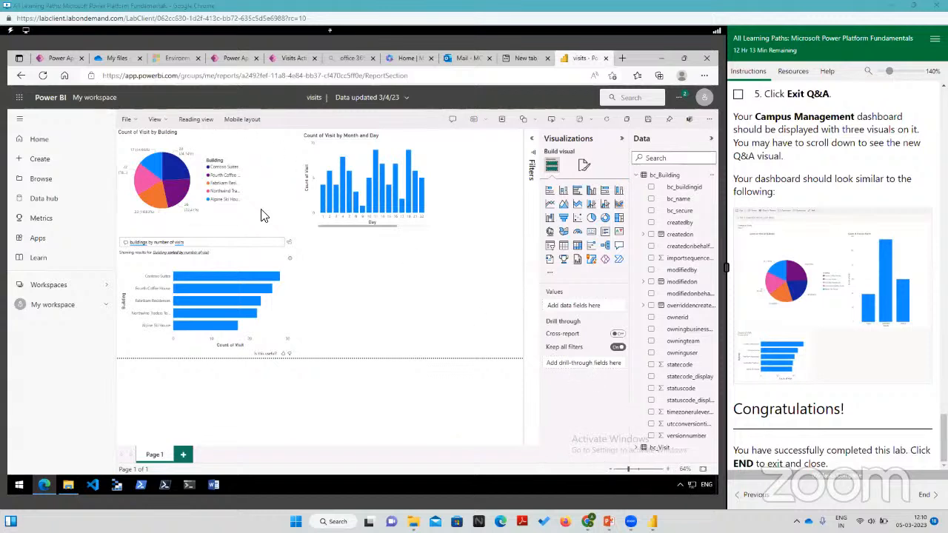
click(639, 469)
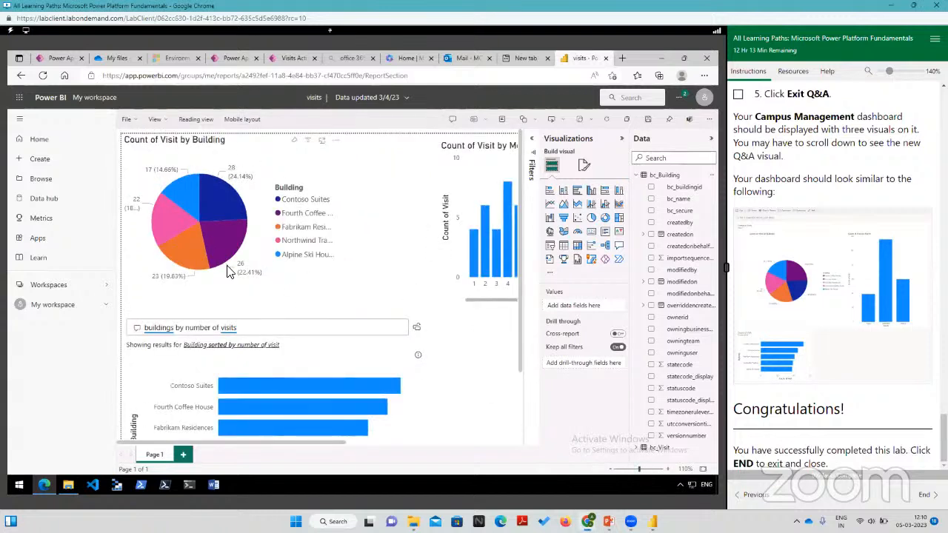
click(633, 472)
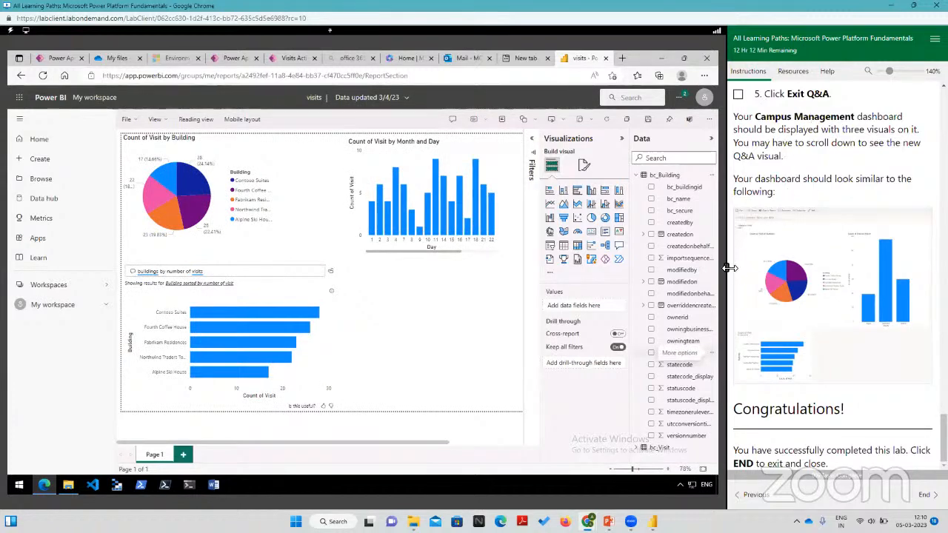
Step: Widen the lab desktop and collapse the navigation, Visualizations and Data panes to give the report canvas more room
drag(727, 268, 863, 275)
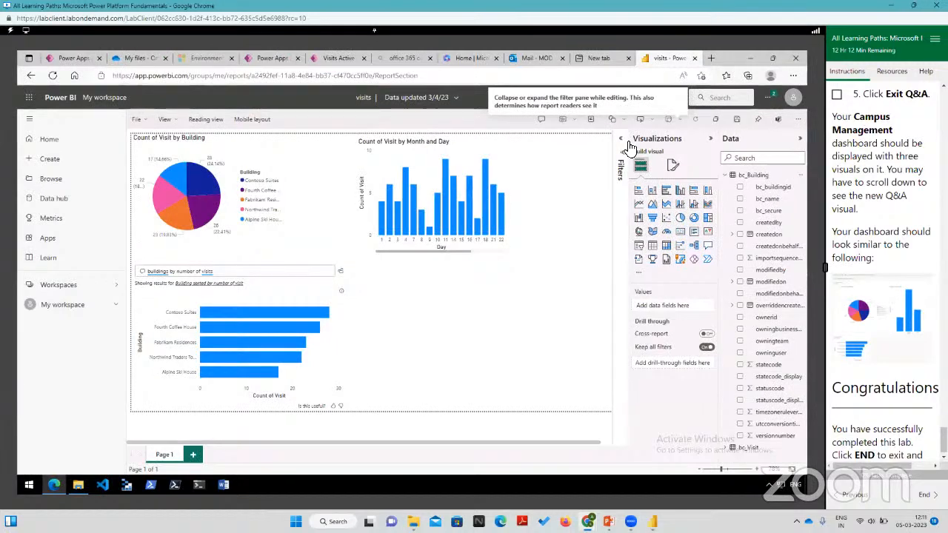
click(29, 121)
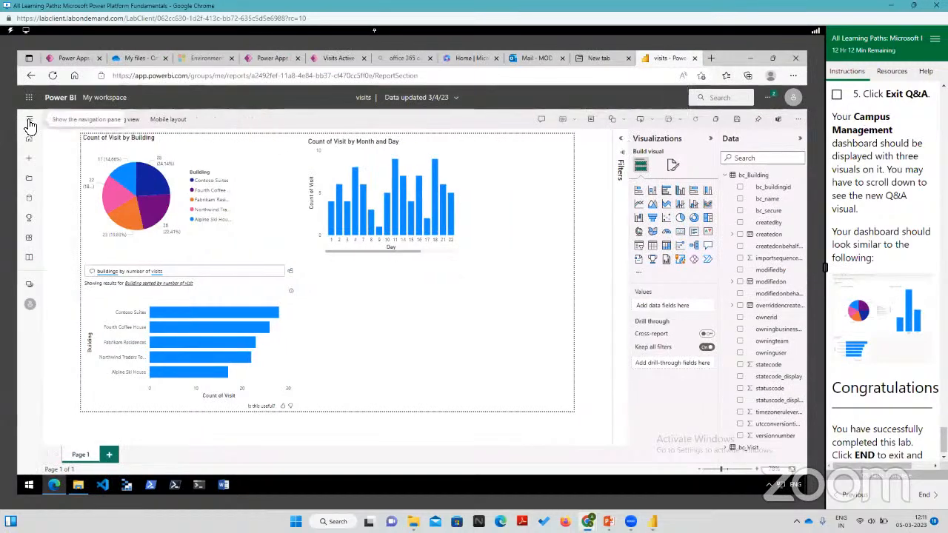
click(710, 138)
click(798, 139)
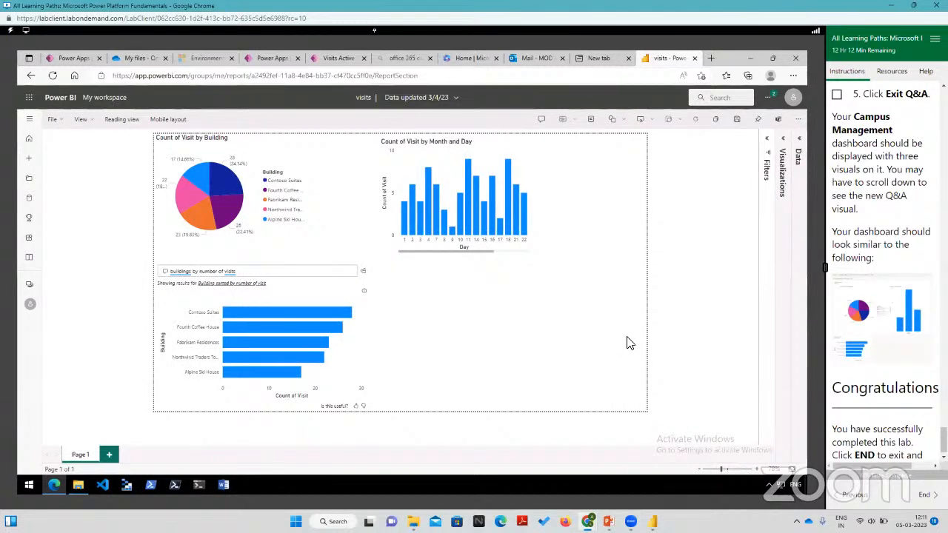
Step: Expand the navigation, Filters, Visualizations and Data panes and widen the lab instructions area
click(29, 119)
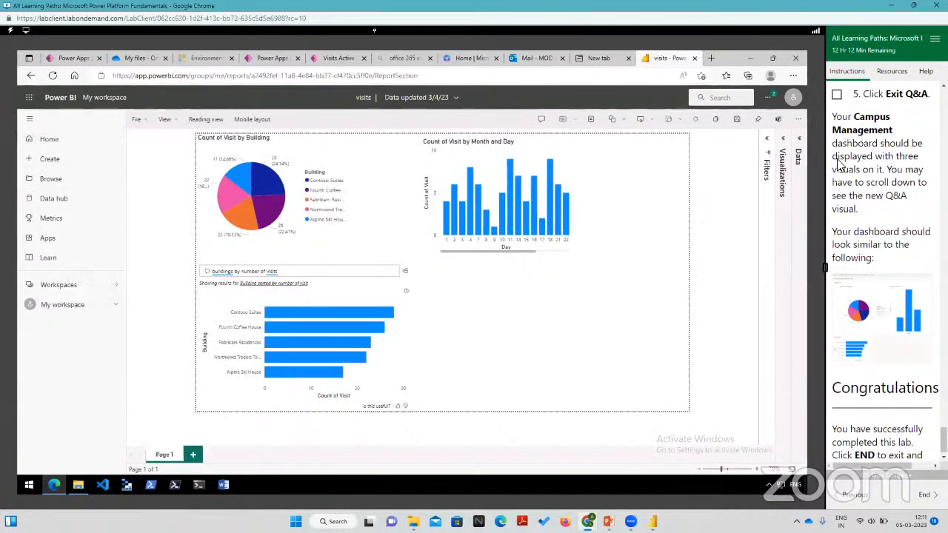
click(767, 139)
click(784, 139)
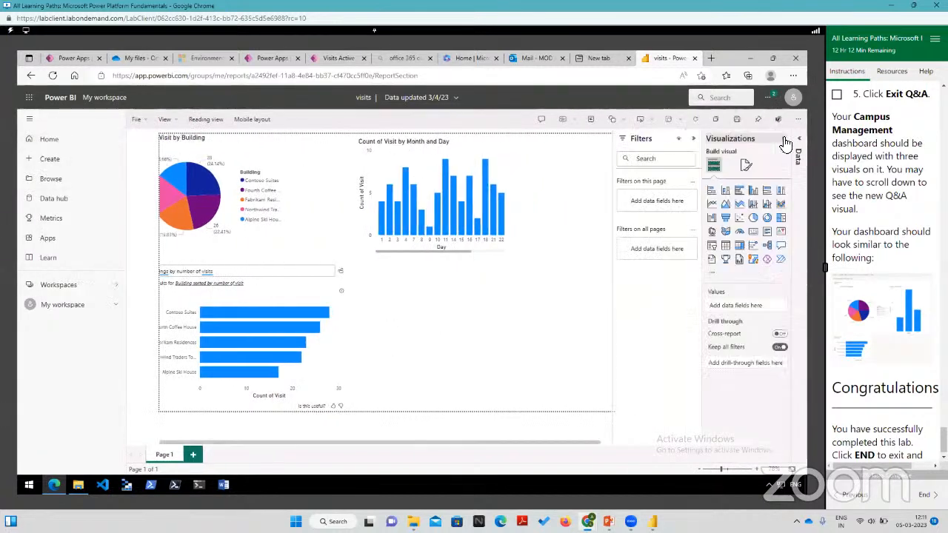
click(797, 150)
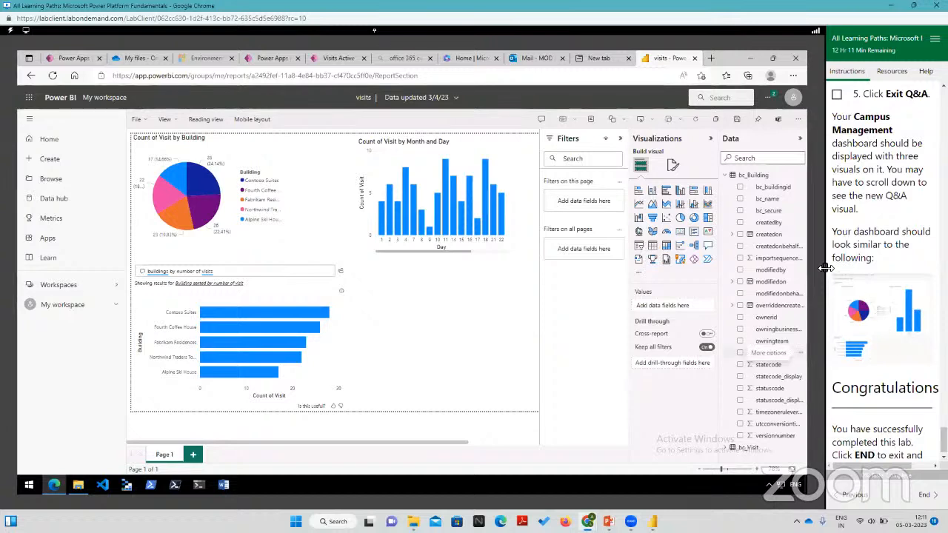
drag(826, 268, 739, 277)
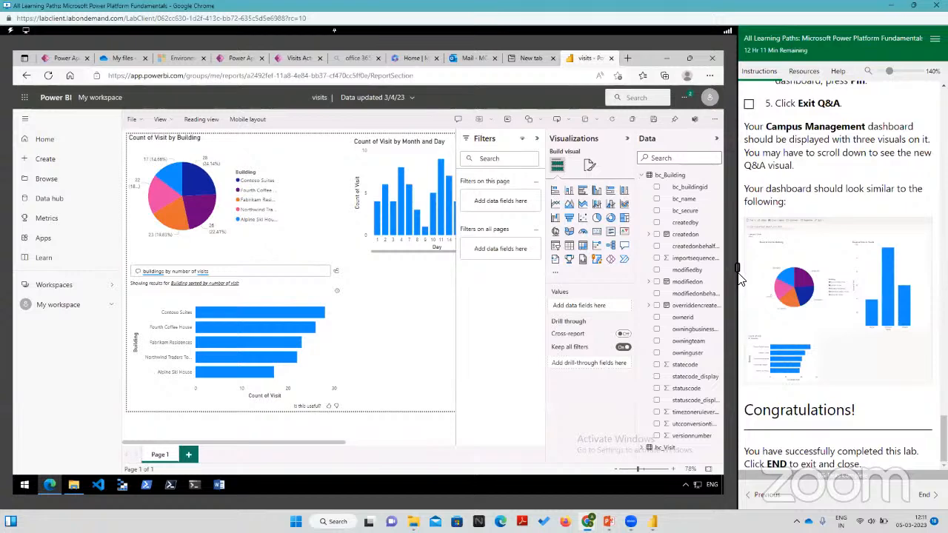
Step: Mark the lab's "Exit Q&A" task complete, accepting that all previous tasks are marked complete as well
scroll(799, 274, up, 4)
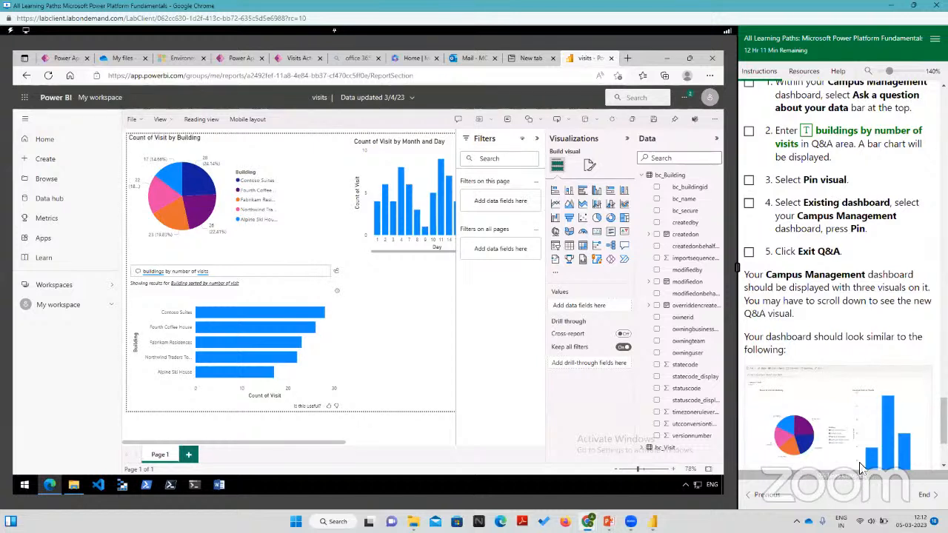
click(749, 251)
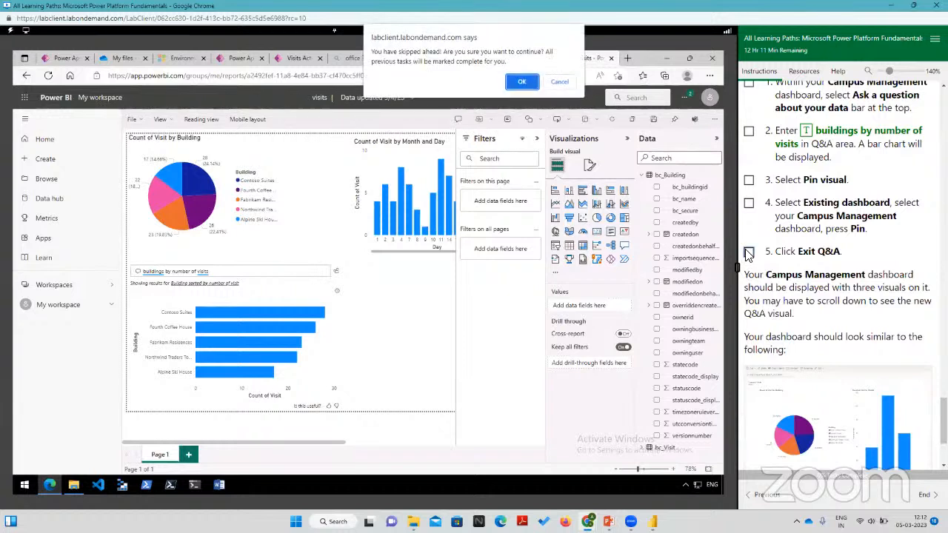
click(560, 82)
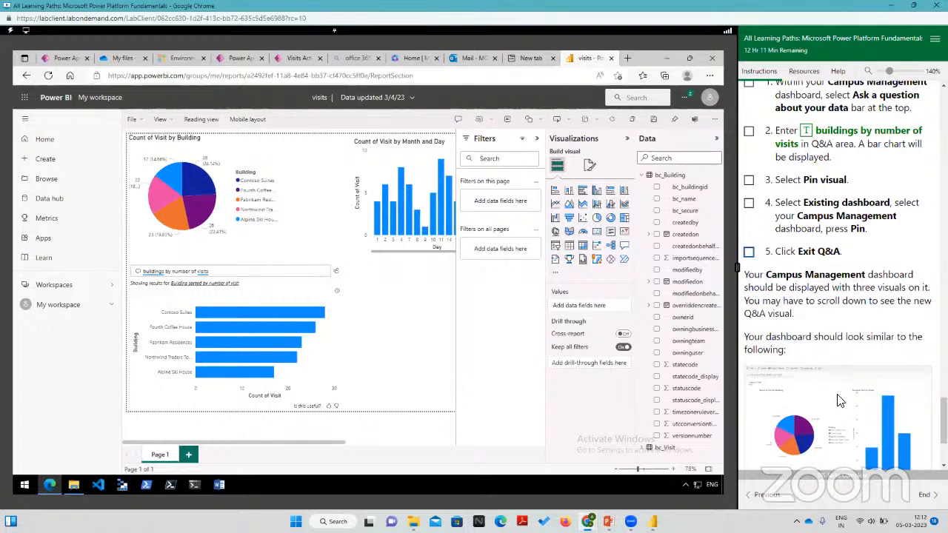
click(751, 254)
click(528, 82)
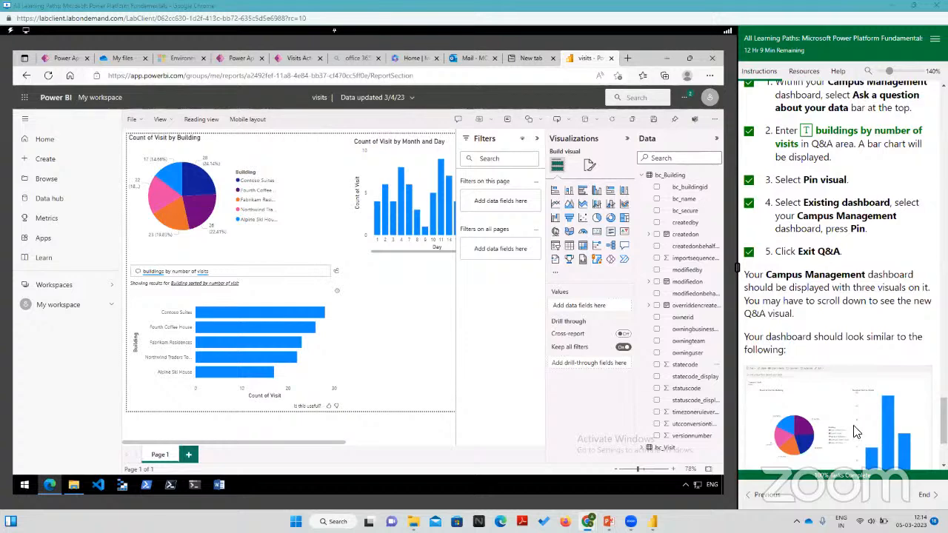
scroll(861, 420, down, 3)
scroll(861, 419, down, 1)
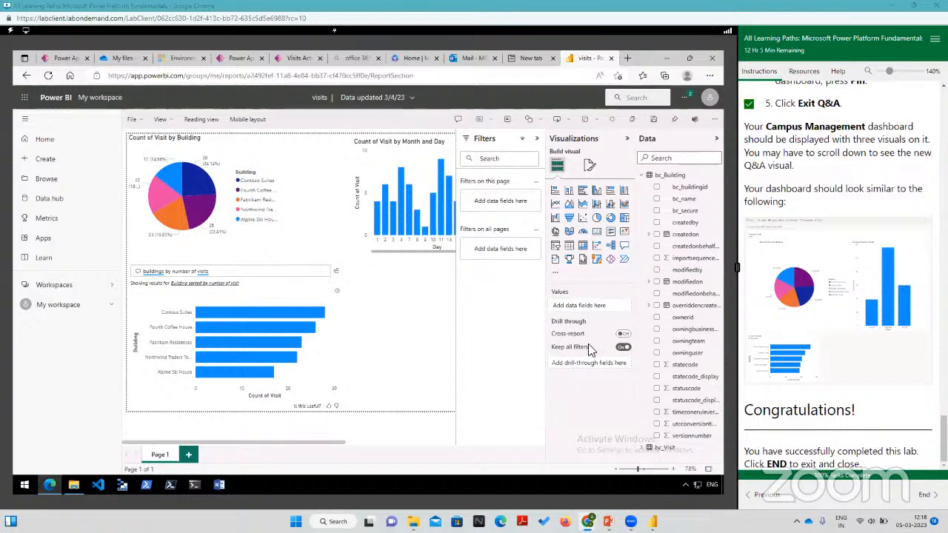
Step: Highlight the Contoso Suites slice in the Count of Visit by Building pie chart and collapse the Data pane
click(196, 188)
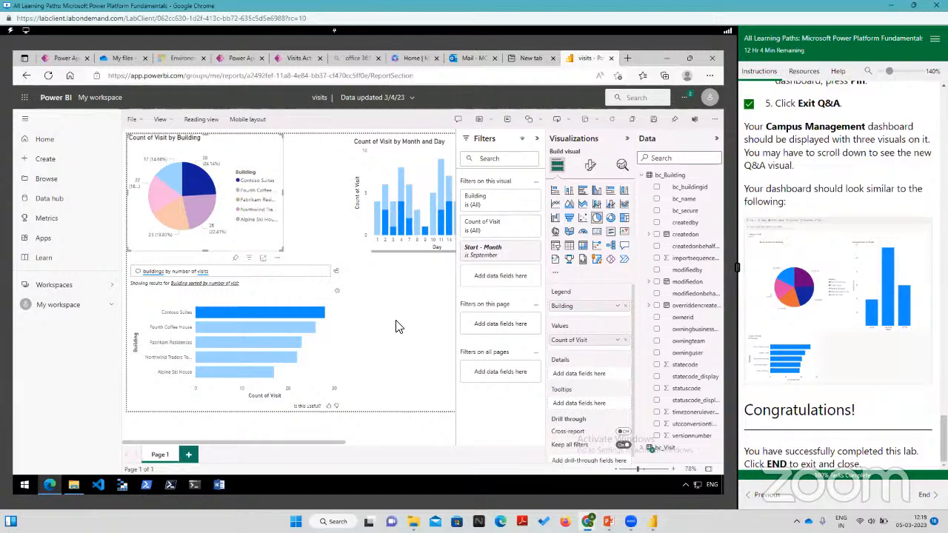
click(717, 142)
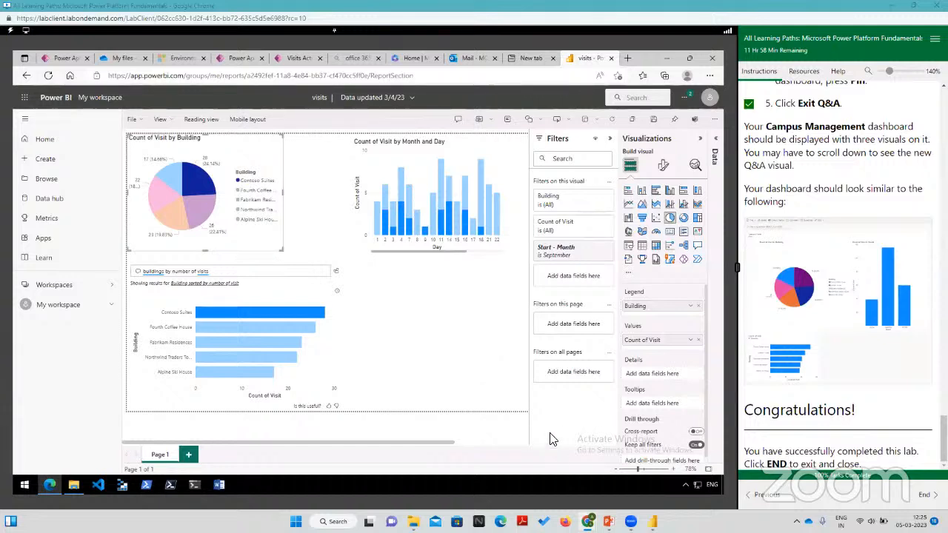
Step: Switch to the Chrome class page, highlight the msle.learnondemand.net site address, and return to the lab window
mouse_move(587, 522)
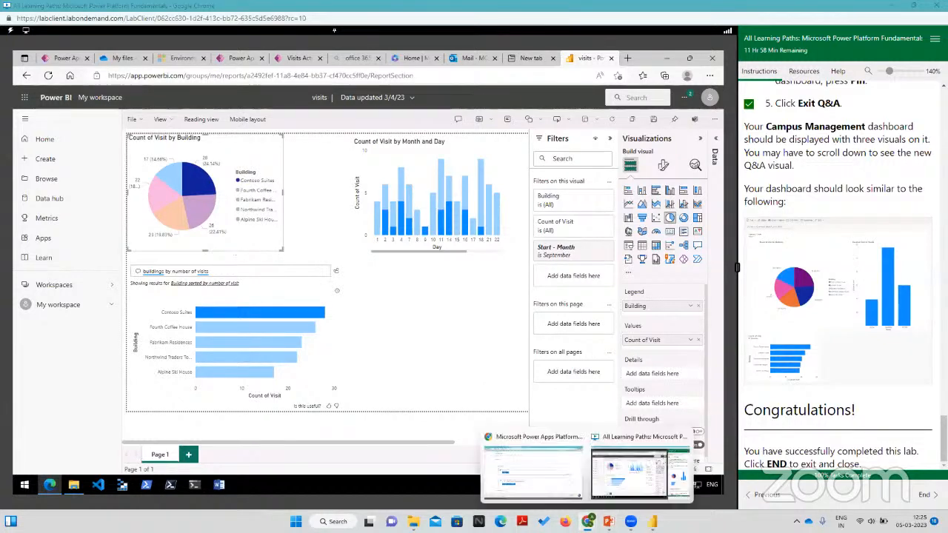
click(552, 489)
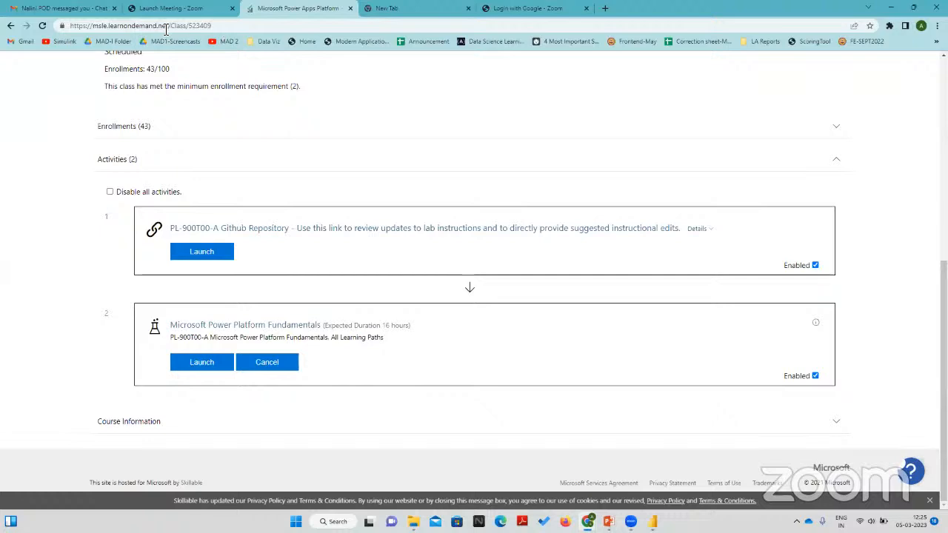
drag(169, 26, 64, 27)
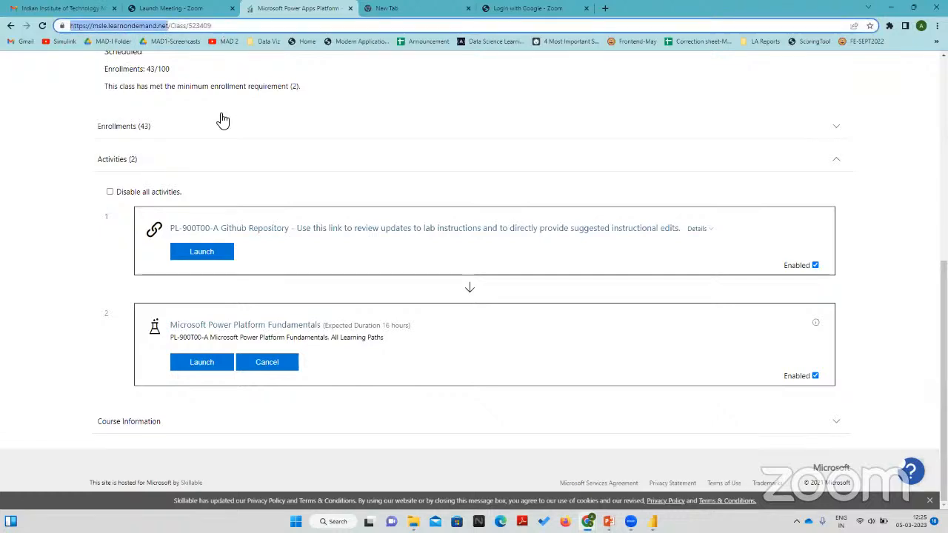
click(357, 164)
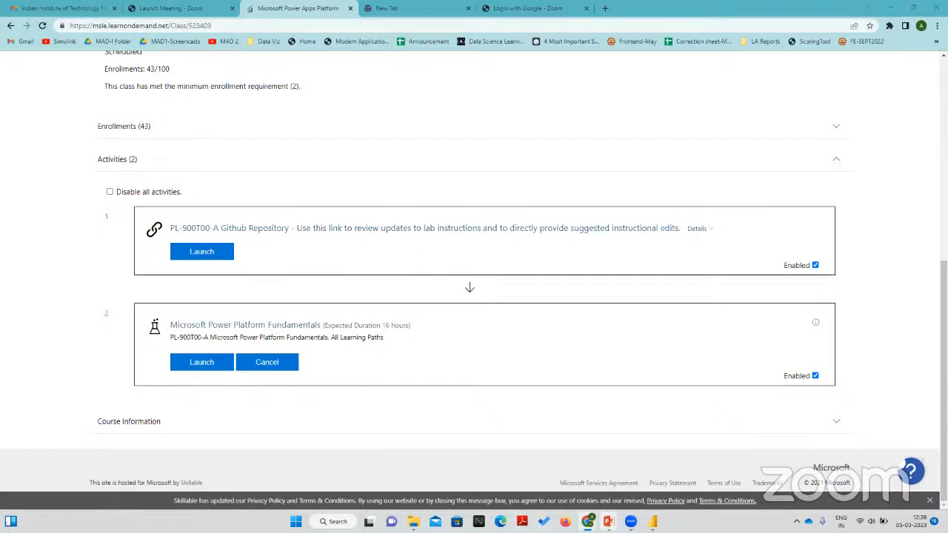
mouse_move(589, 522)
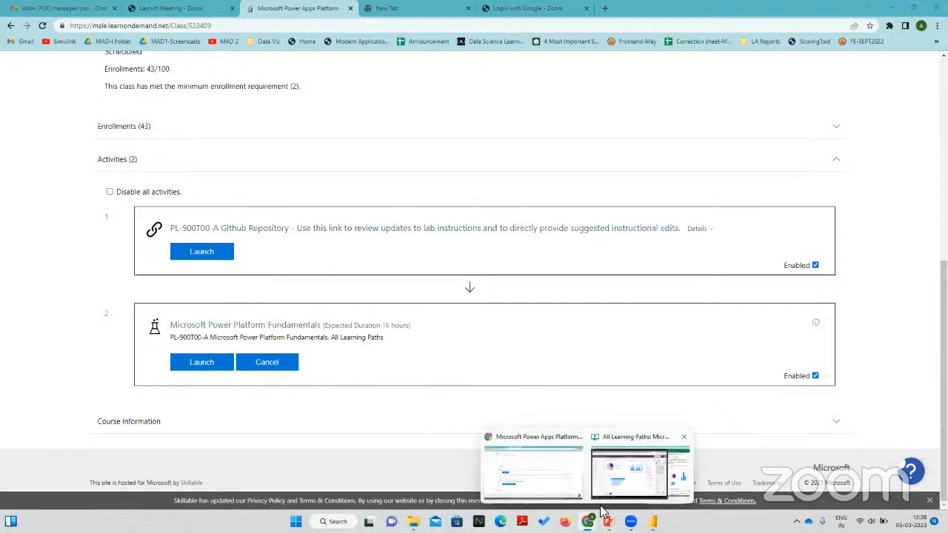
click(640, 468)
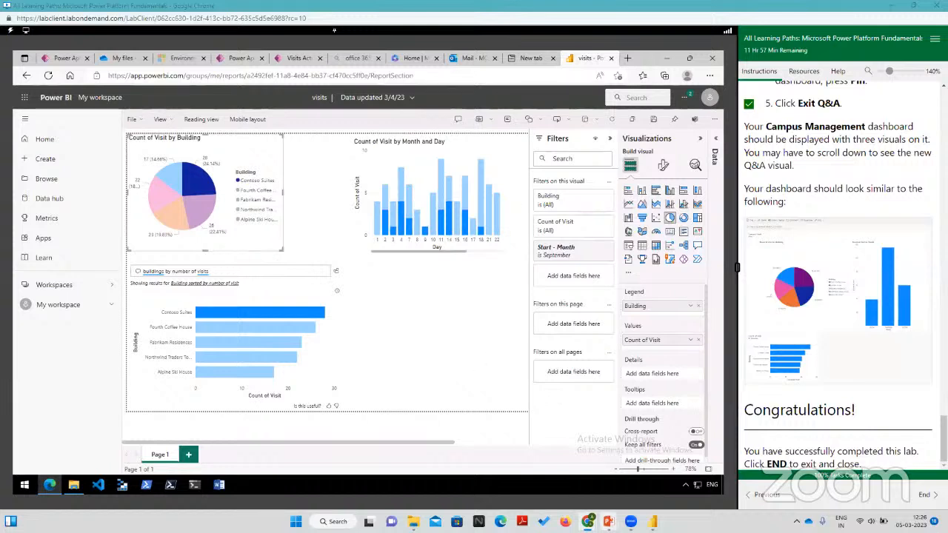
Step: Switch to the PL-900T00A-ENU-PowerPoint_06 presentation in PowerPoint and advance to its third slide, Introduction
mouse_move(608, 521)
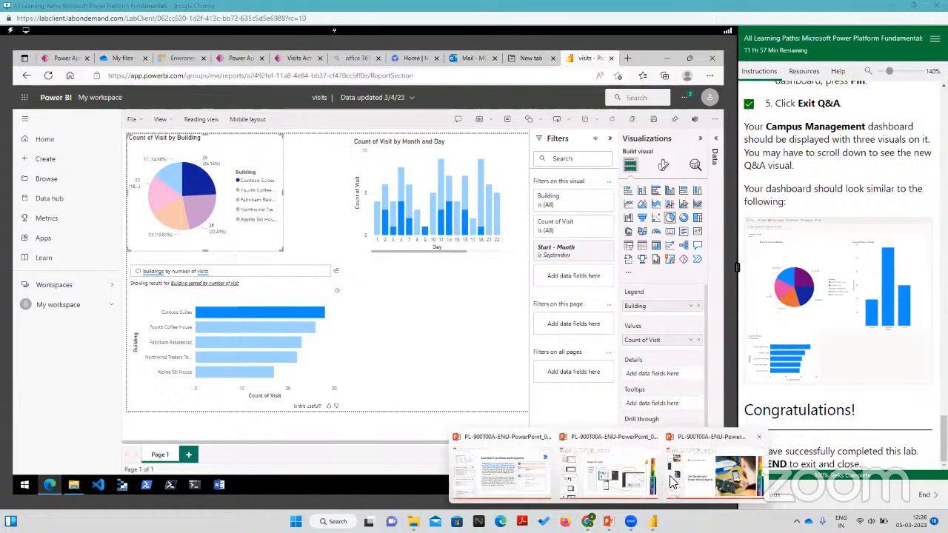
click(698, 487)
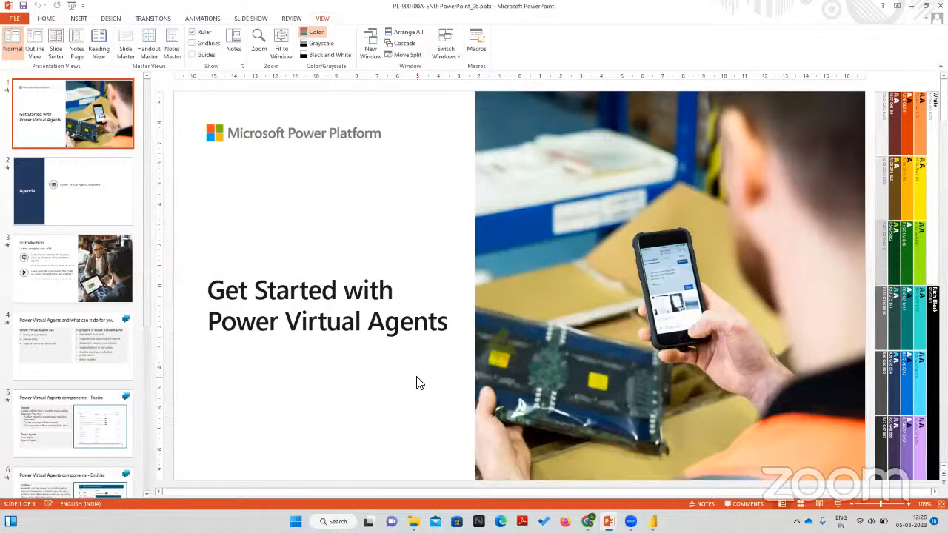
key(Down)
key(Down)
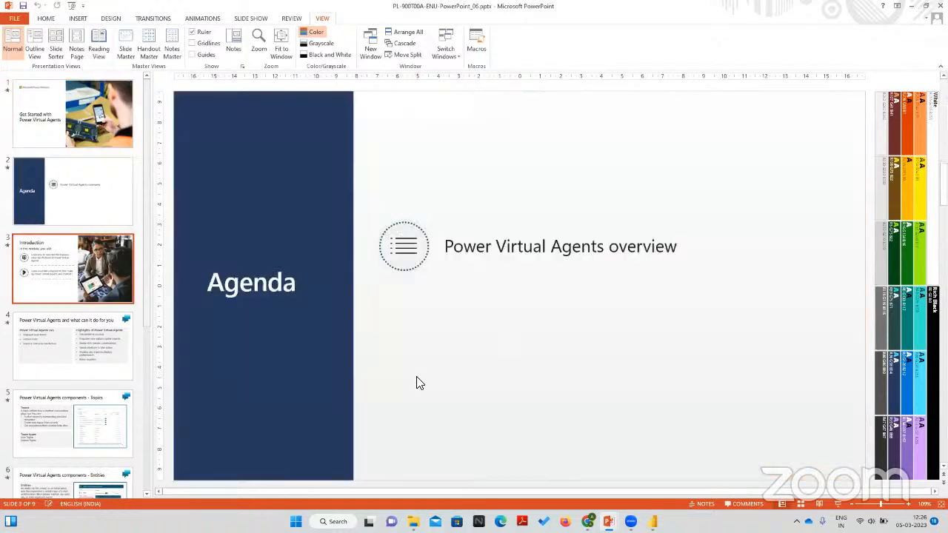